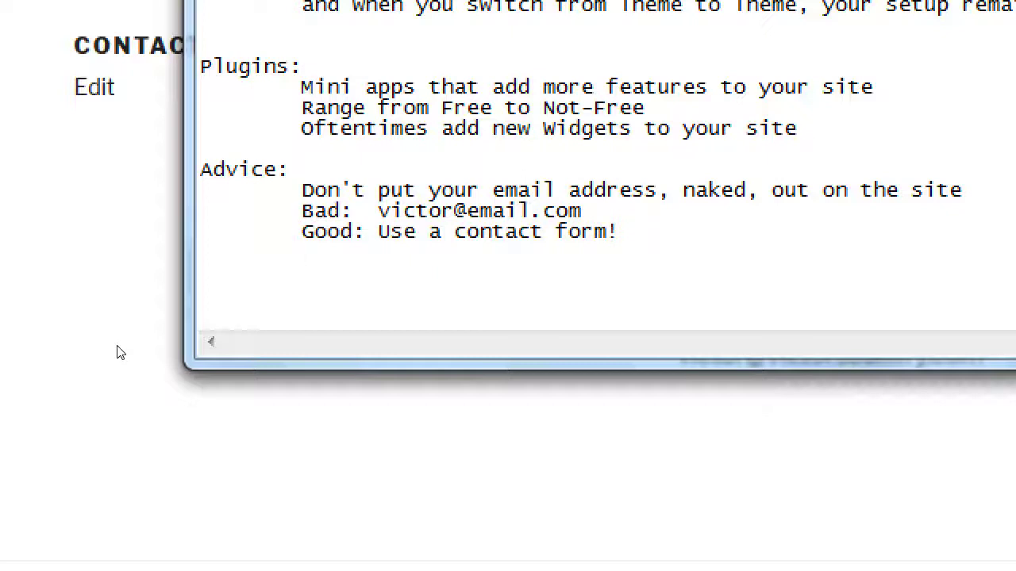
# - Add the line "Better: Use a Contact Form with a CAPTCHA" under the contact form advice in the notes
pyautogui.write('Better: ')
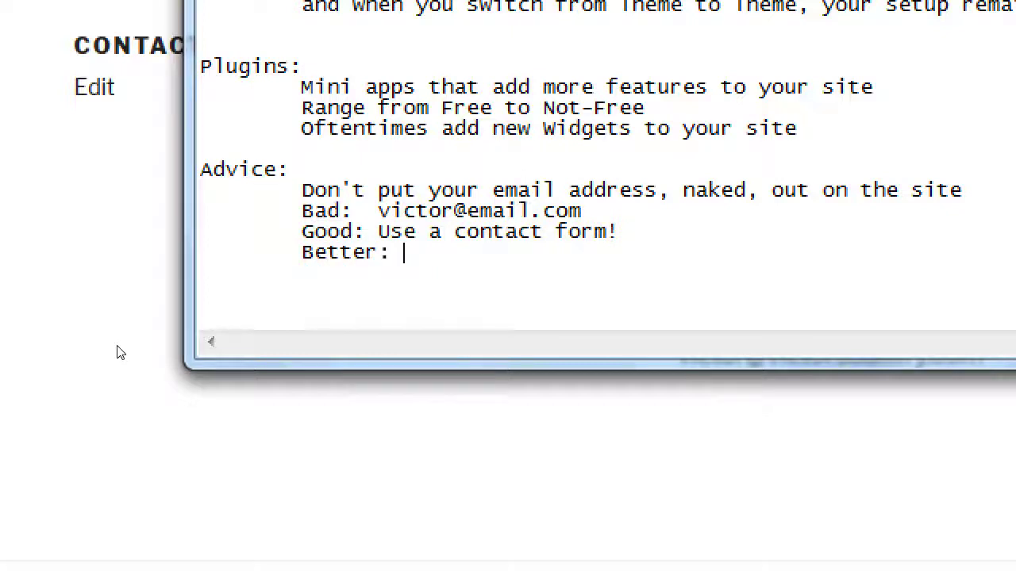
pyautogui.write('Use a Contac')
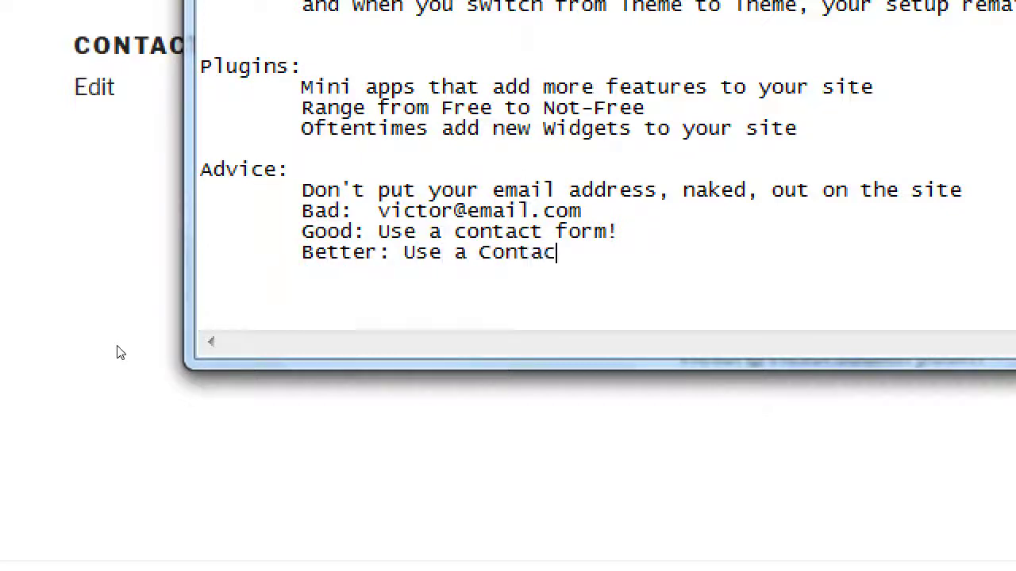
pyautogui.write('t Form with a ')
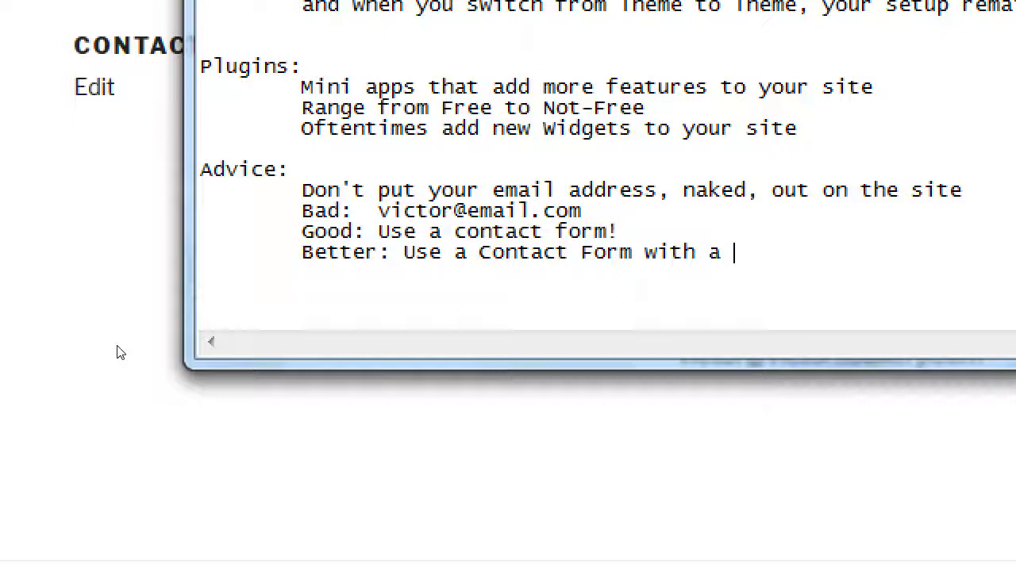
pyautogui.write('CAPTCHA')
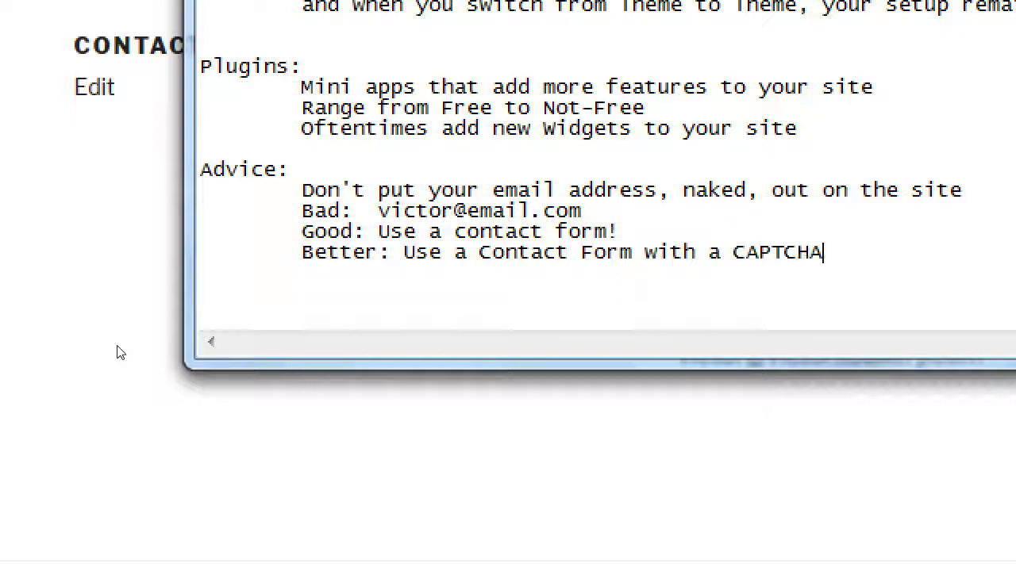
# - Pad the "Good:" and "Bad:" lines with spaces so their text aligns with the "Better:" line, and start a new line at the end
pyautogui.press('Up')
pyautogui.press('Left')
pyautogui.press('Left')
pyautogui.press('Left')
pyautogui.press('Left')
pyautogui.press('Left')
pyautogui.press('Left')
pyautogui.press('Left')
pyautogui.press('Left')
pyautogui.press('Left')
pyautogui.press('Left')
pyautogui.press('Left')
pyautogui.press('Left')
pyautogui.press('Left')
pyautogui.press('Left')
pyautogui.press('Left')
pyautogui.press('Left')
pyautogui.press('Left')
pyautogui.press('Left')
pyautogui.press('Left')
pyautogui.press('Left')
pyautogui.press('Right')
pyautogui.press('Up')
pyautogui.press('Left')
pyautogui.press('Left')
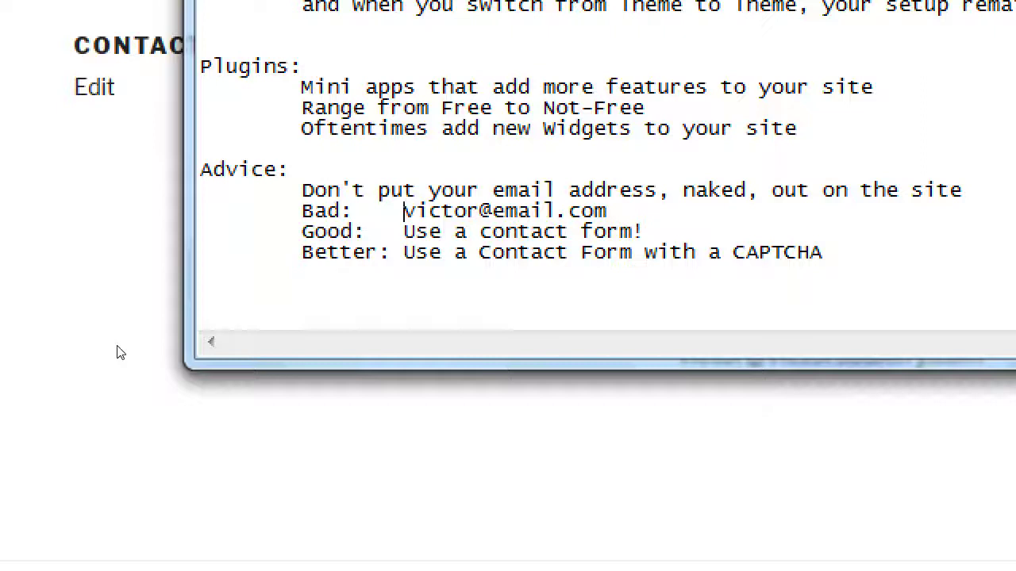
pyautogui.hotkey('ctrl', 'End')
pyautogui.press('Return')
# - Switch to the WordPress dashboard in Firefox and show the list of installed plugins
pyautogui.press('super+minus')
pyautogui.click(119, 14)
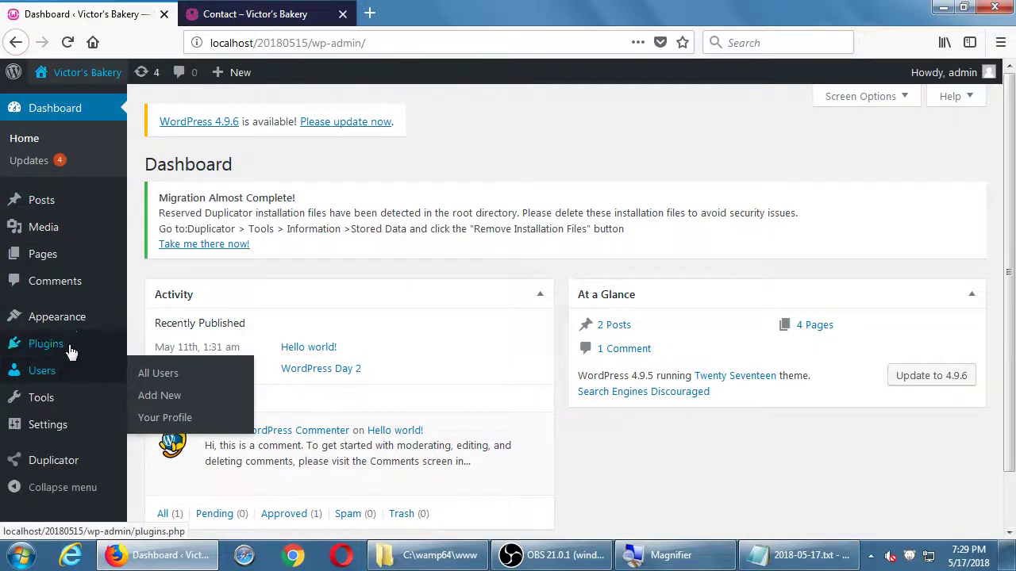
pyautogui.click(71, 346)
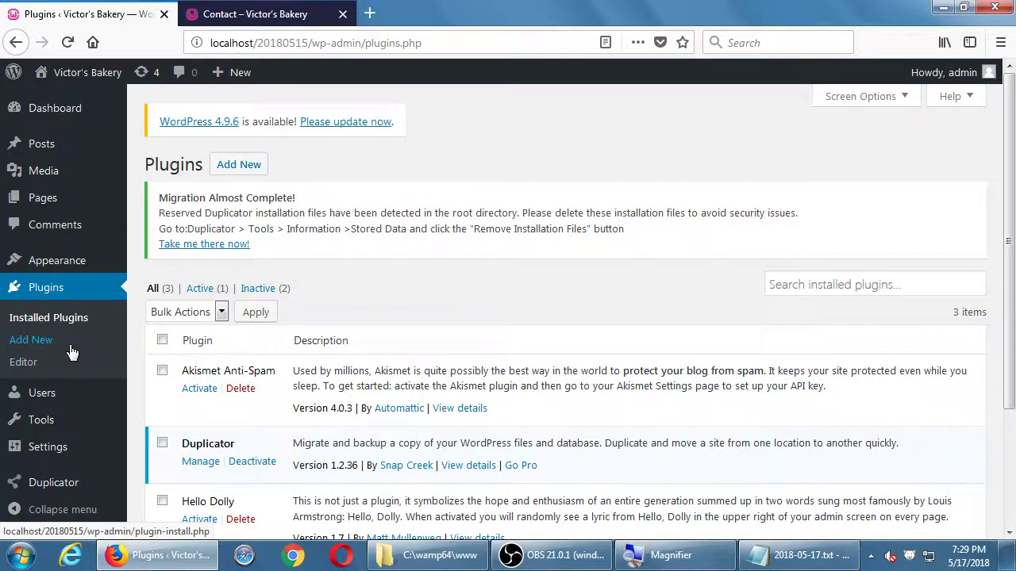
pyautogui.scroll(-3, 667, 294)
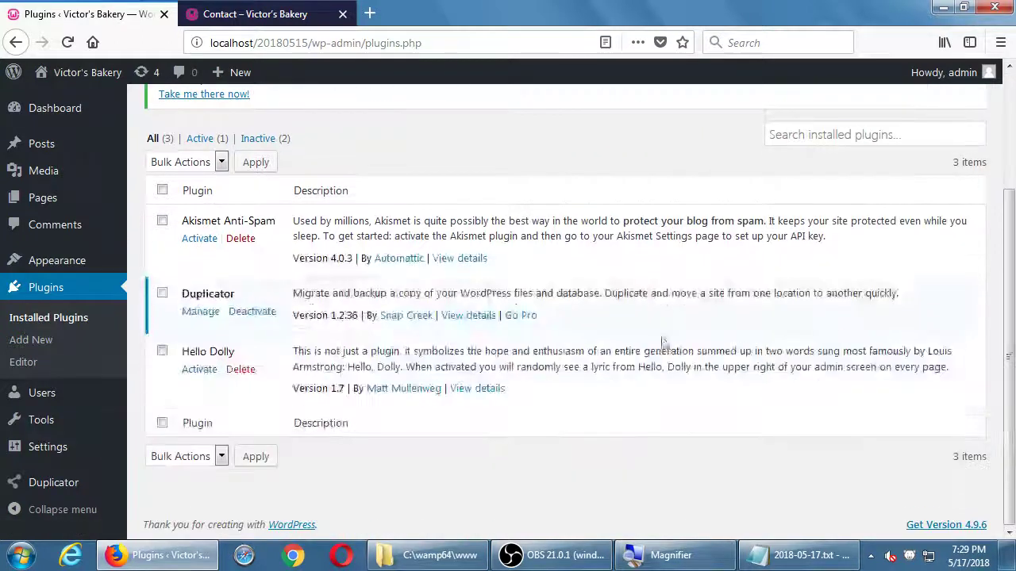
# - Return to the 2018-05-17.txt notes and add the unindented line "You can have as many Plugins installed as you want" after a blank line
pyautogui.click(782, 558)
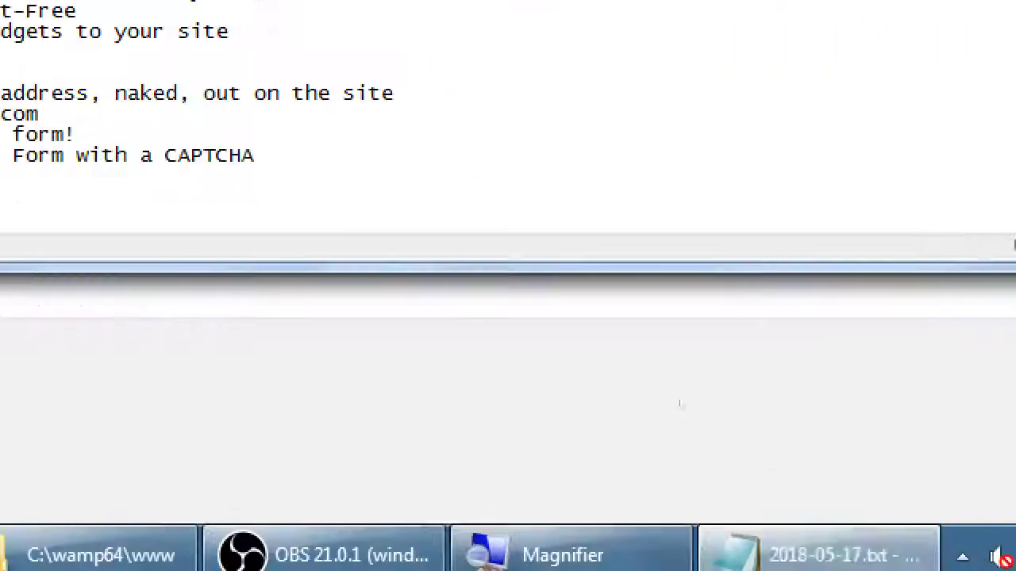
pyautogui.press('BackSpace')
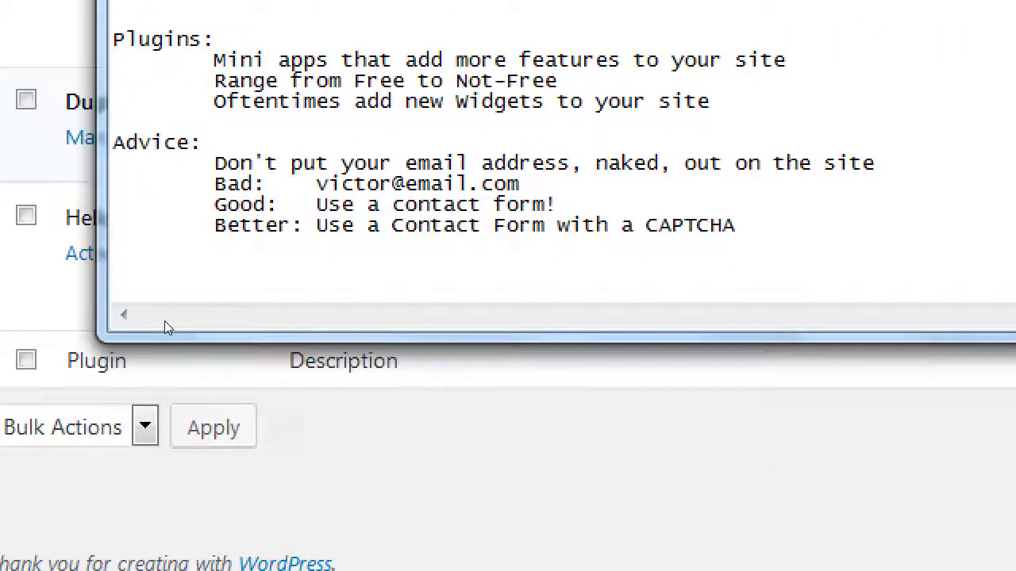
pyautogui.press('Return')
pyautogui.write('You can have a')
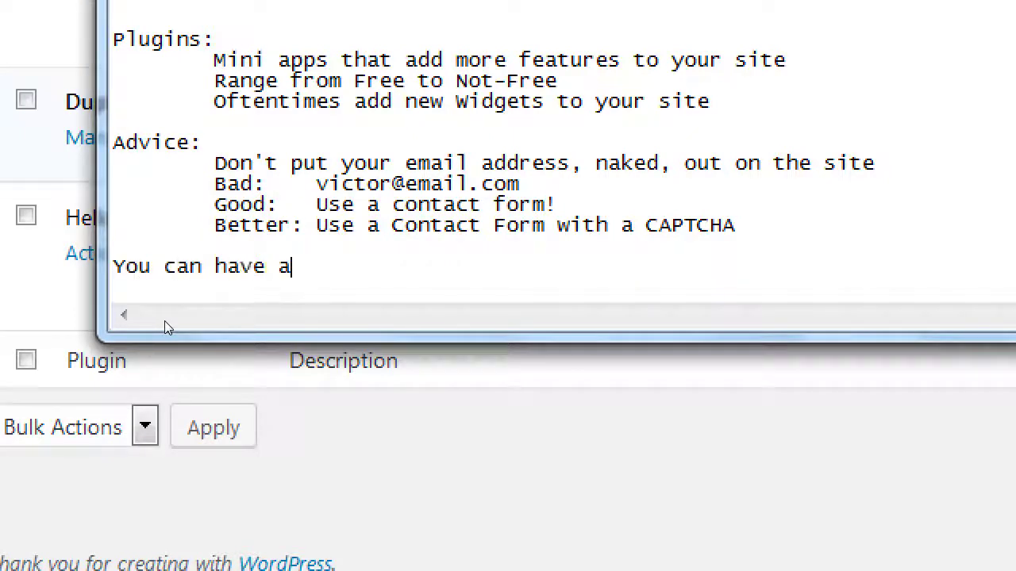
pyautogui.write('s many Plugins ins')
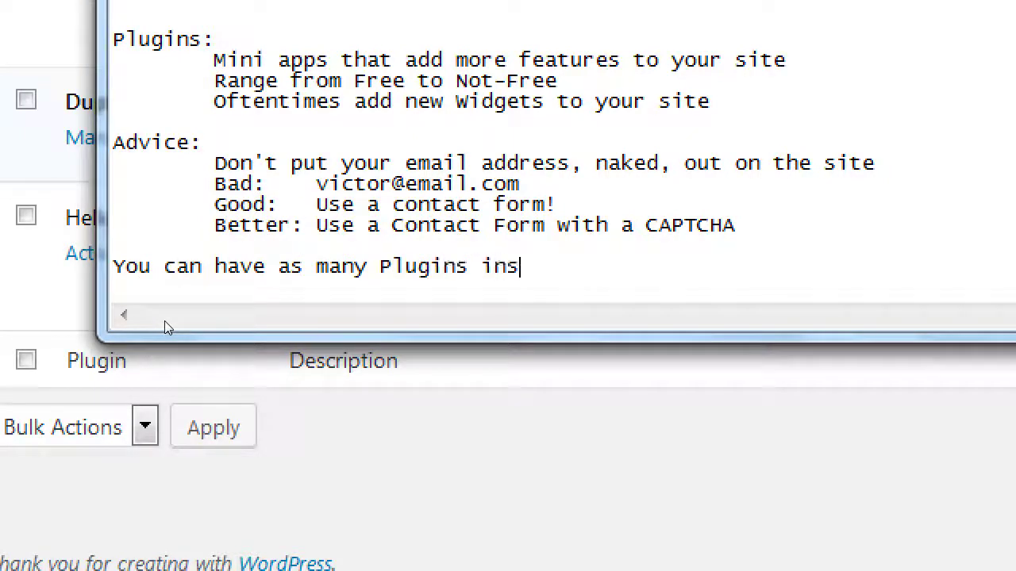
pyautogui.write('talled as you want')
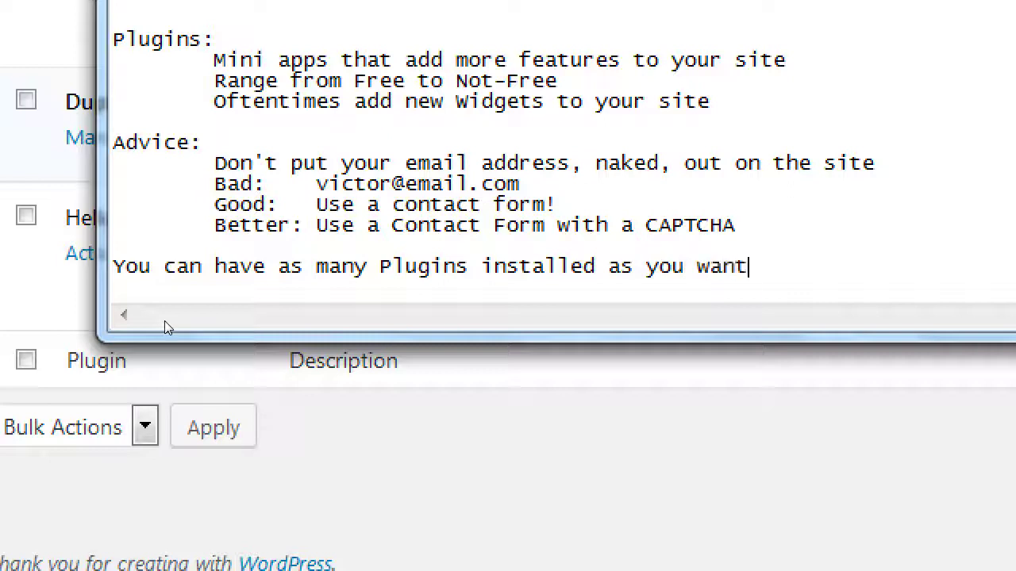
# - Add the indented line "You can have as many Plugins active as you want" beneath the installed-plugins note
pyautogui.press('Return')
pyautogui.press('Tab')
pyautogui.write('You can have a')
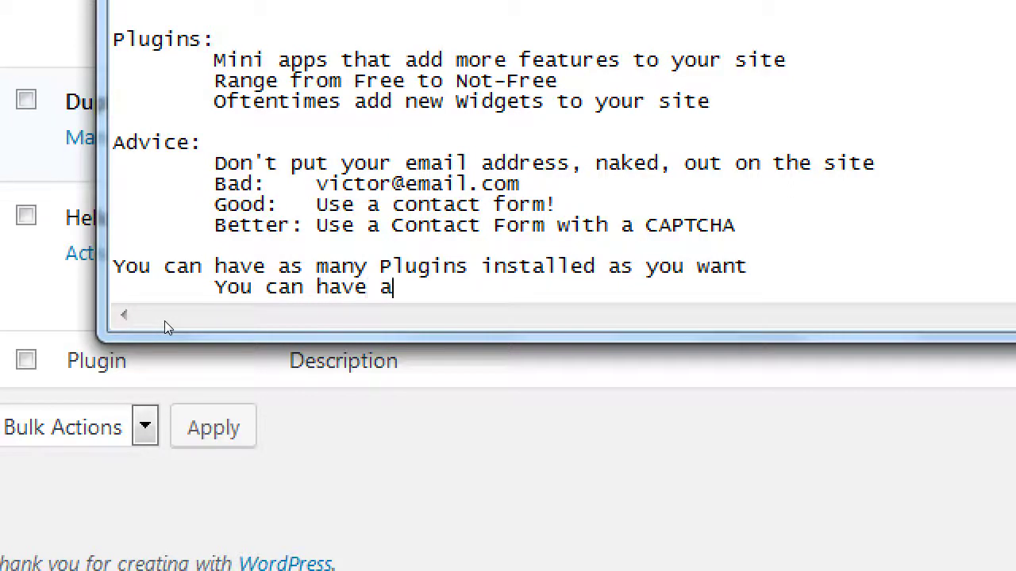
pyautogui.write('s many Plu')
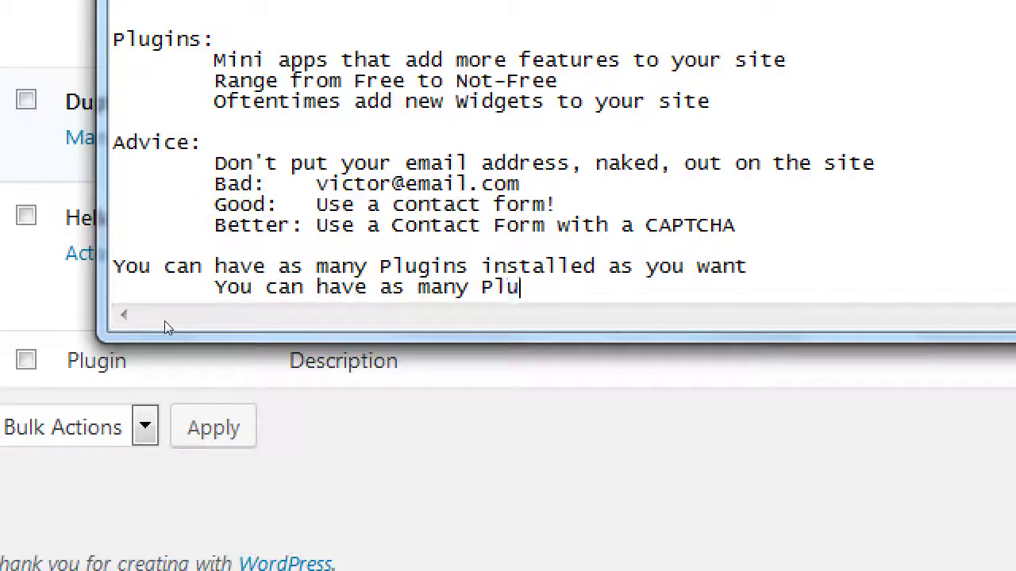
pyautogui.write('gins active as you want')
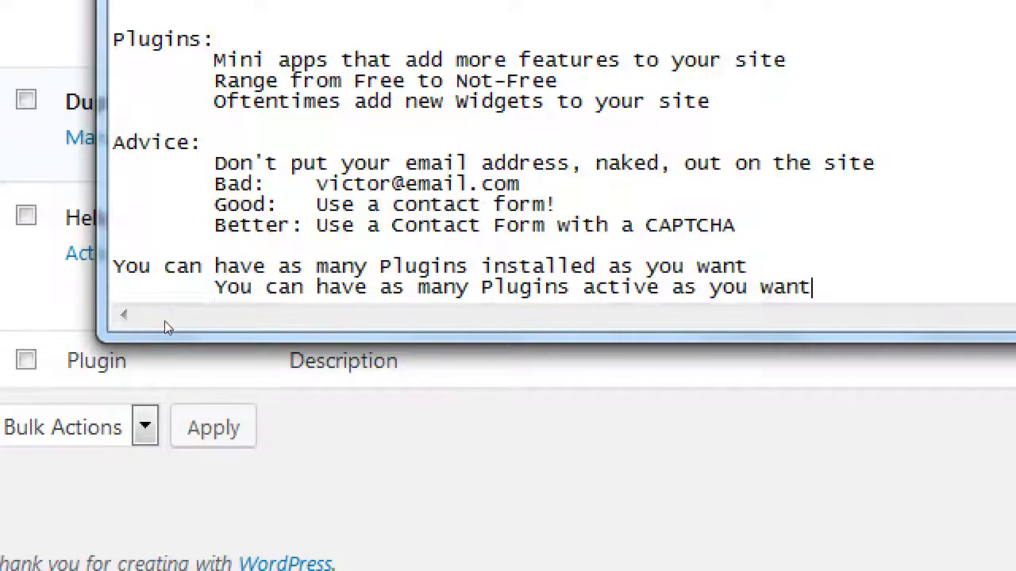
# - Add the indented line "ADVICE: Only have the plugins you NEED." below the active-plugins note
pyautogui.press('Return')
pyautogui.press('Tab')
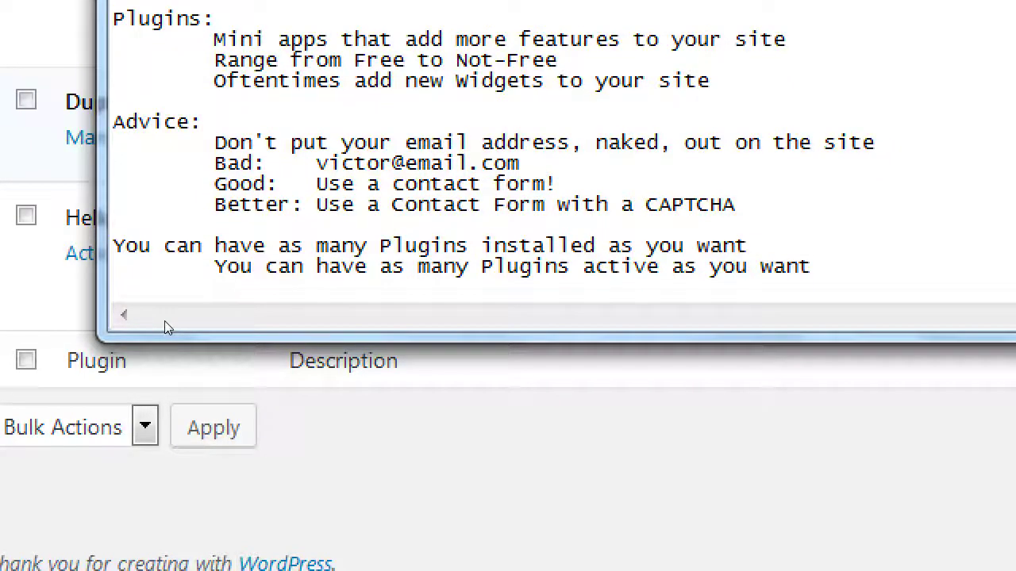
pyautogui.write('ADVIC')
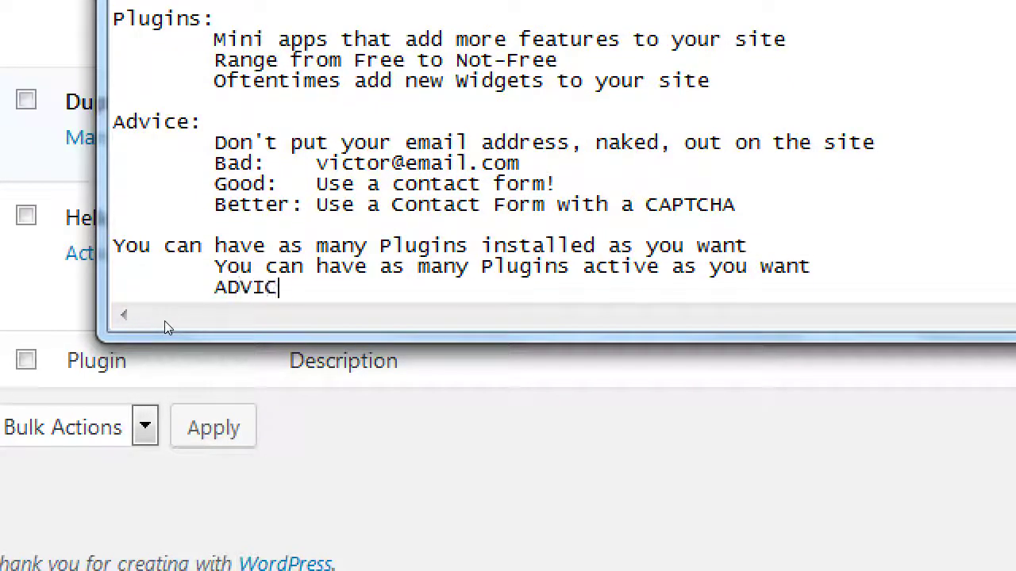
pyautogui.write('E: Only have')
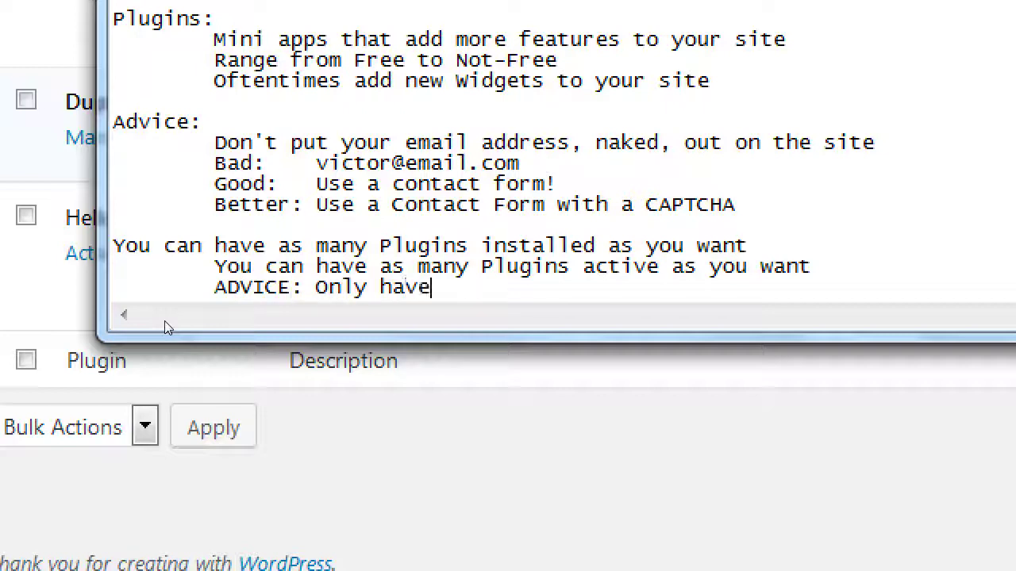
pyautogui.write(' the plugins you ')
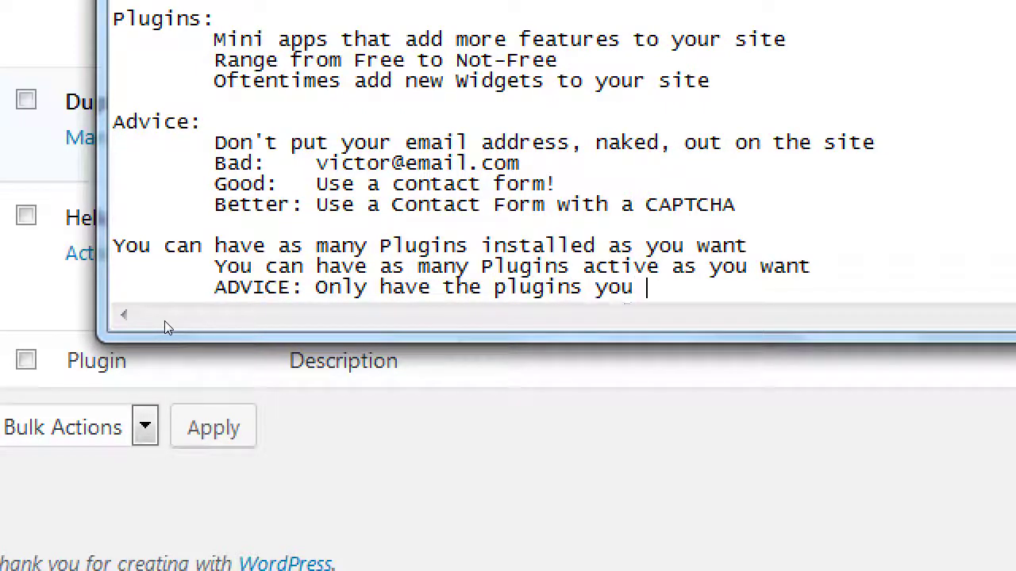
pyautogui.write('NEED.')
# - Begin the reason under the ADVICE line, indented twice: "Because every plugin takes up resources and"
pyautogui.press('Return')
pyautogui.press('Tab')
pyautogui.press('Tab')
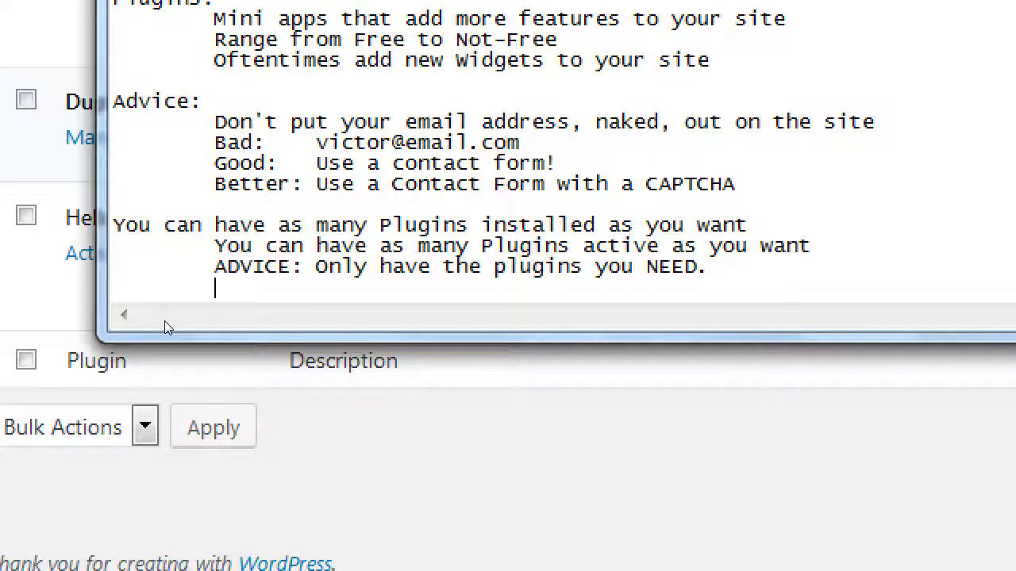
pyautogui.write('Because')
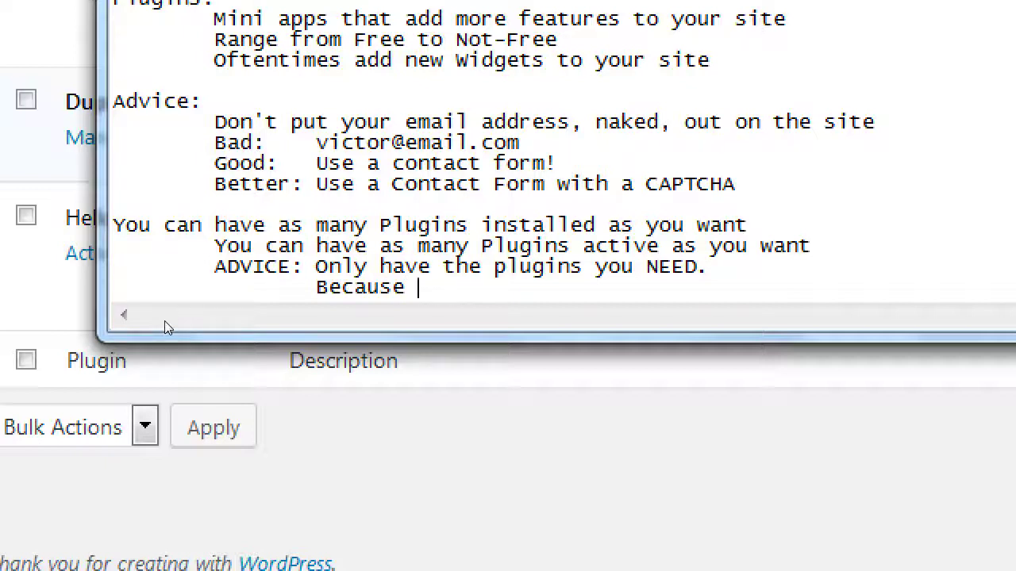
pyautogui.write(' every plugin tak')
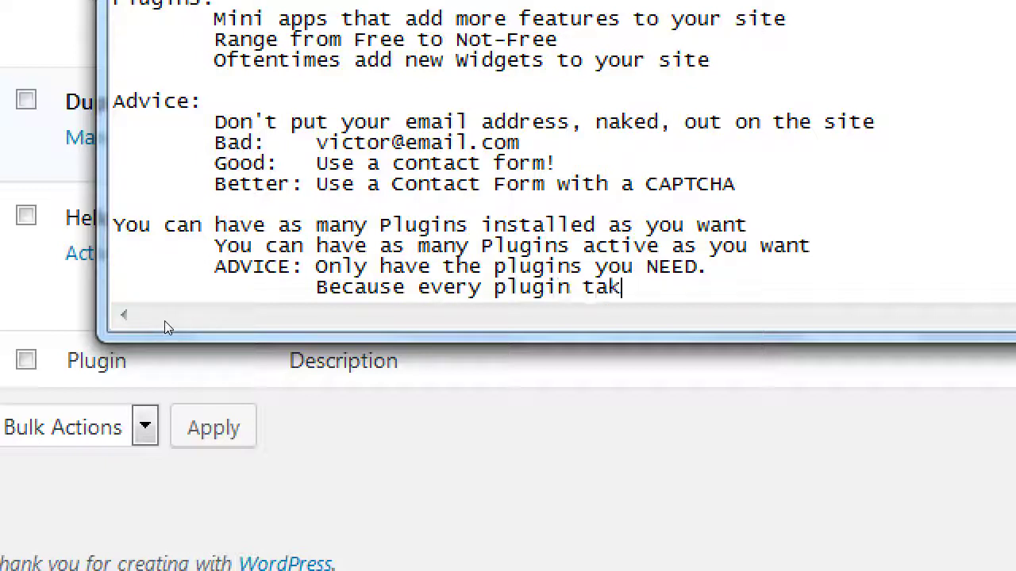
pyautogui.write('es up resources and')
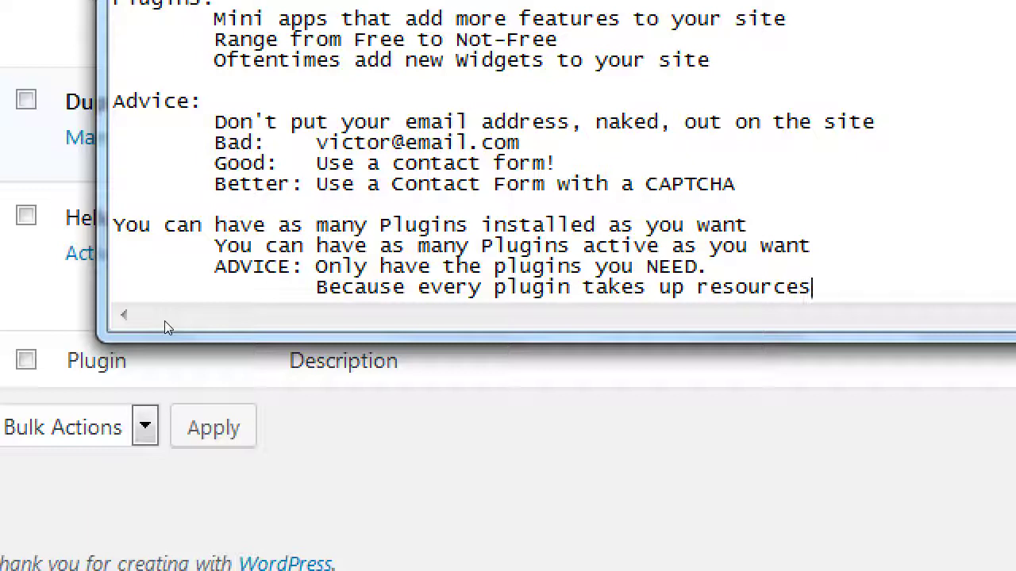
# - Continue the reason on another double-indented line: "needs updates. Outdated plugins are a security liability"
pyautogui.press('Return')
pyautogui.press('Tab')
pyautogui.press('Tab')
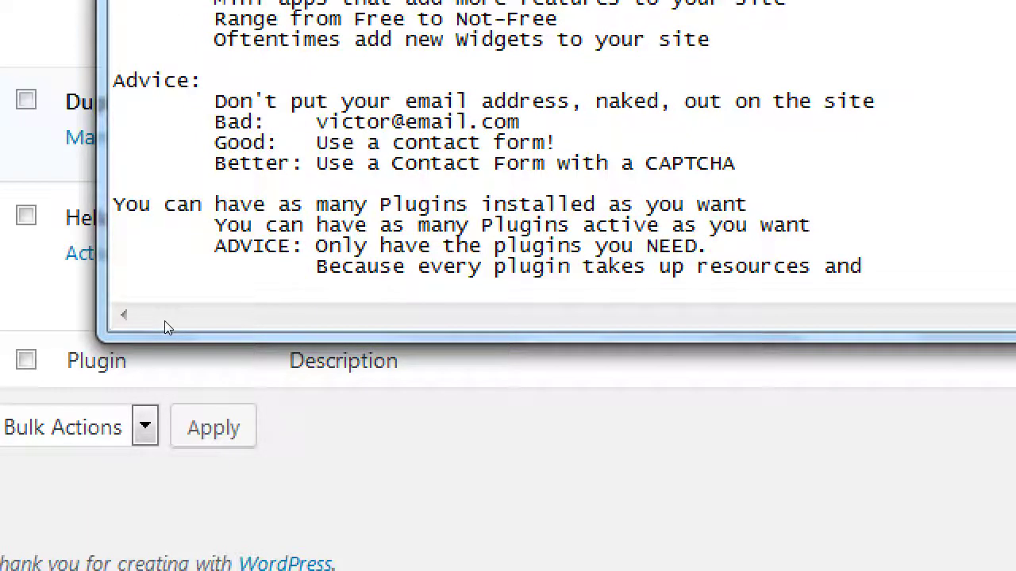
pyautogui.write('needs updates')
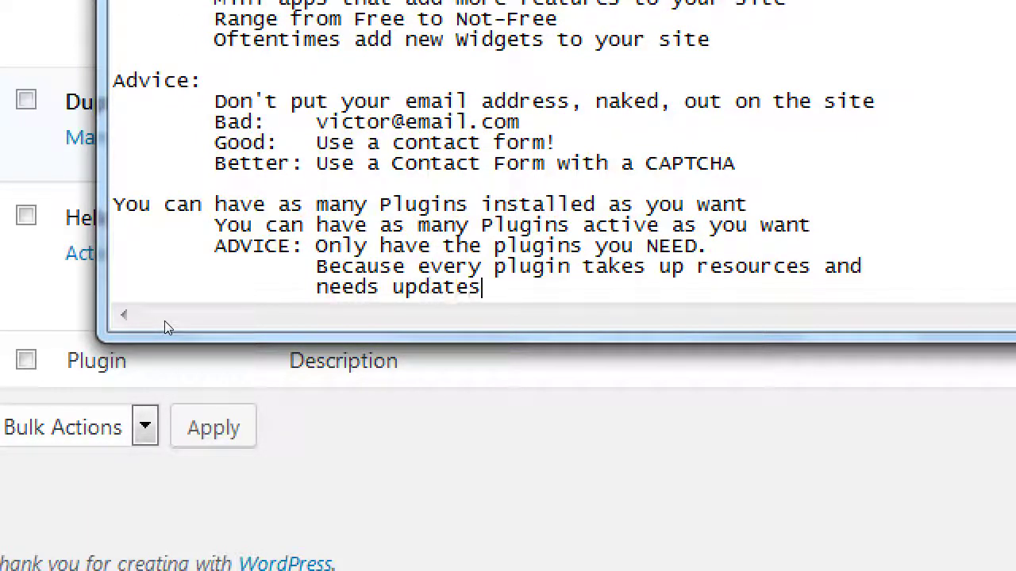
pyautogui.write('. Outdated plougin')
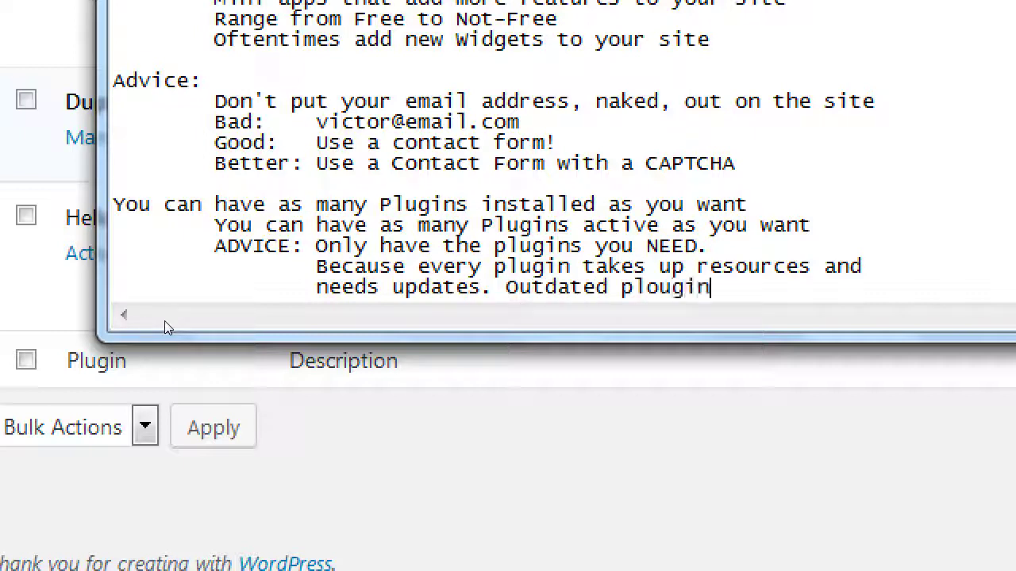
pyautogui.press('BackSpace')
pyautogui.press('BackSpace')
pyautogui.press('BackSpace')
pyautogui.press('BackSpace')
pyautogui.press('BackSpace')
pyautogui.press('BackSpace')
pyautogui.write('lugins are a ')
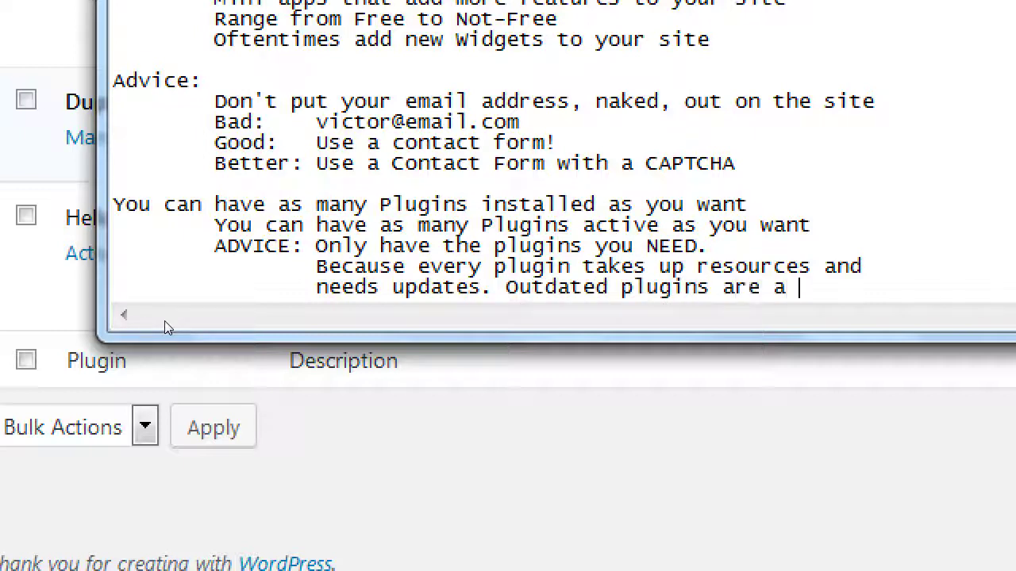
pyautogui.write('lia')
pyautogui.press('BackSpace')
pyautogui.press('BackSpace')
pyautogui.press('BackSpace')
pyautogui.write('secrit')
pyautogui.press('BackSpace')
pyautogui.press('BackSpace')
pyautogui.press('BackSpace')
pyautogui.write('urity liabilit')
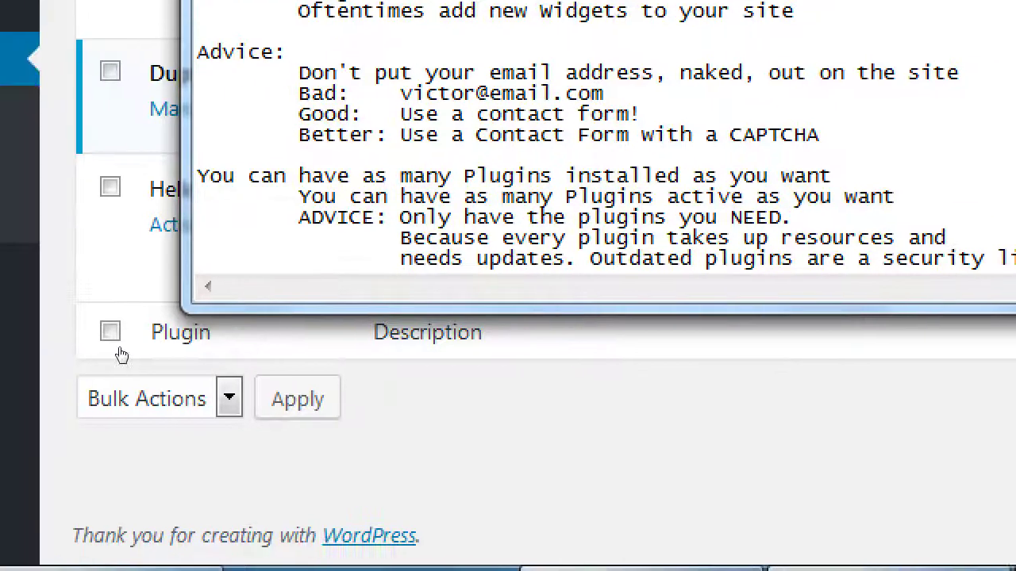
# - Switch back to the WordPress plugins page and delete the Hello Dolly plugin with its data
pyautogui.click(39, 376)
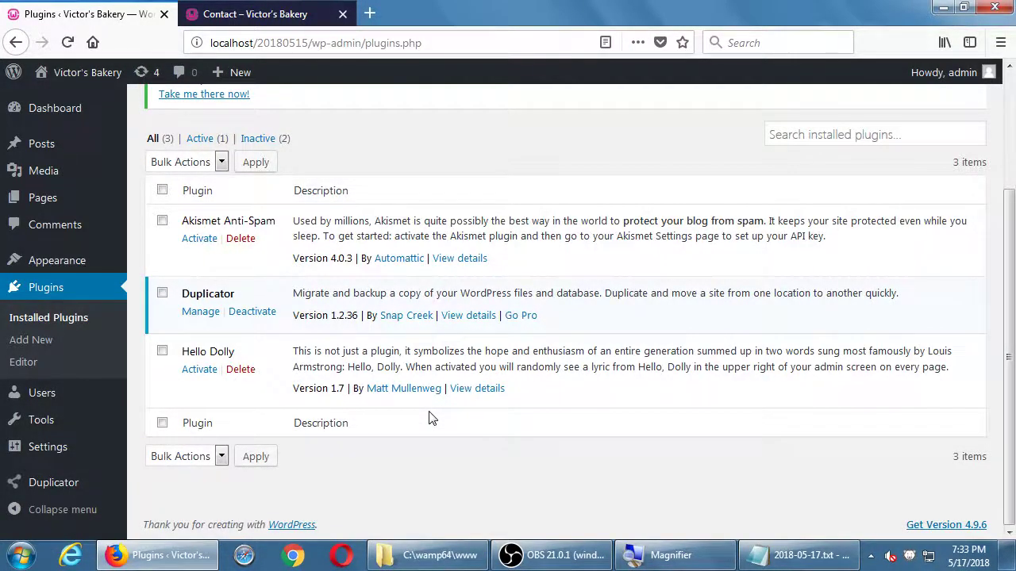
pyautogui.click(242, 370)
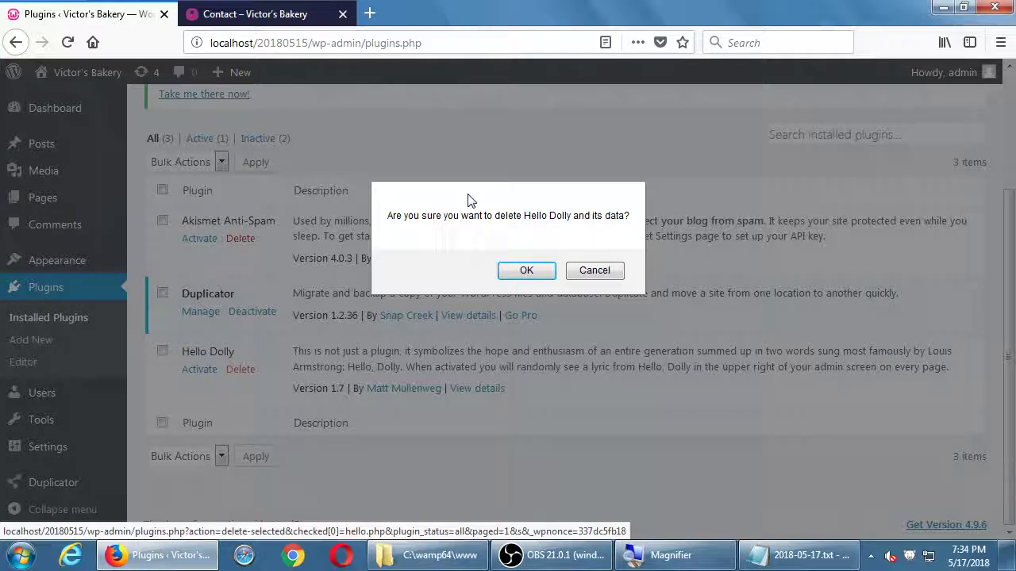
pyautogui.click(526, 270)
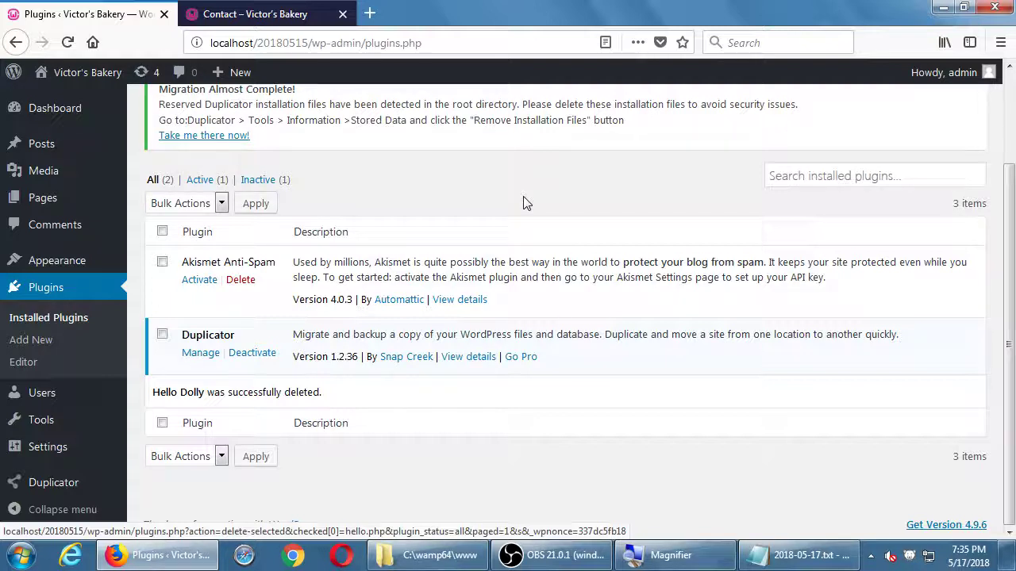
# - Activate the Akismet Anti-Spam plugin and view its entry in the plugin list
pyautogui.click(204, 282)
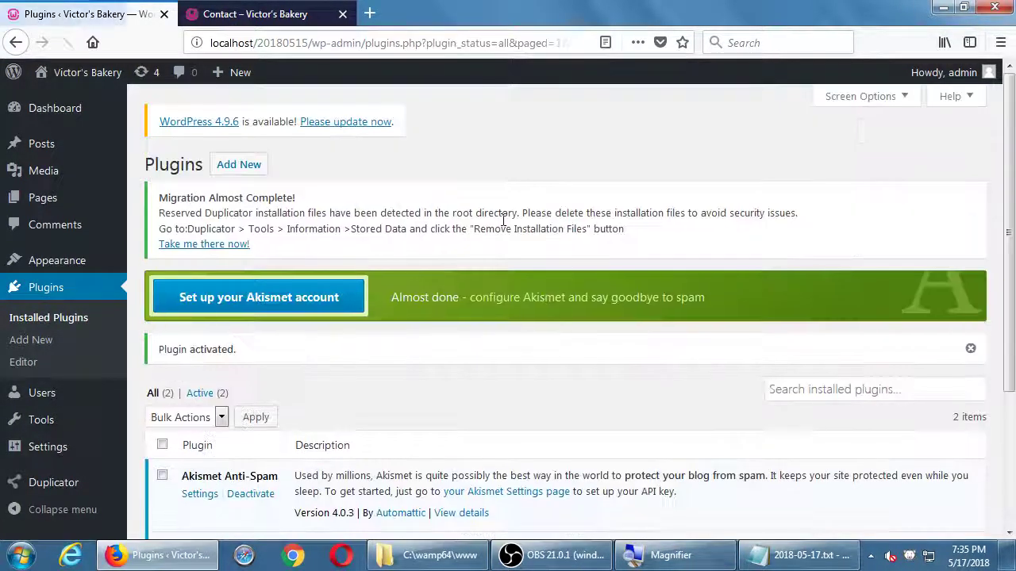
pyautogui.scroll(-1, 373, 333)
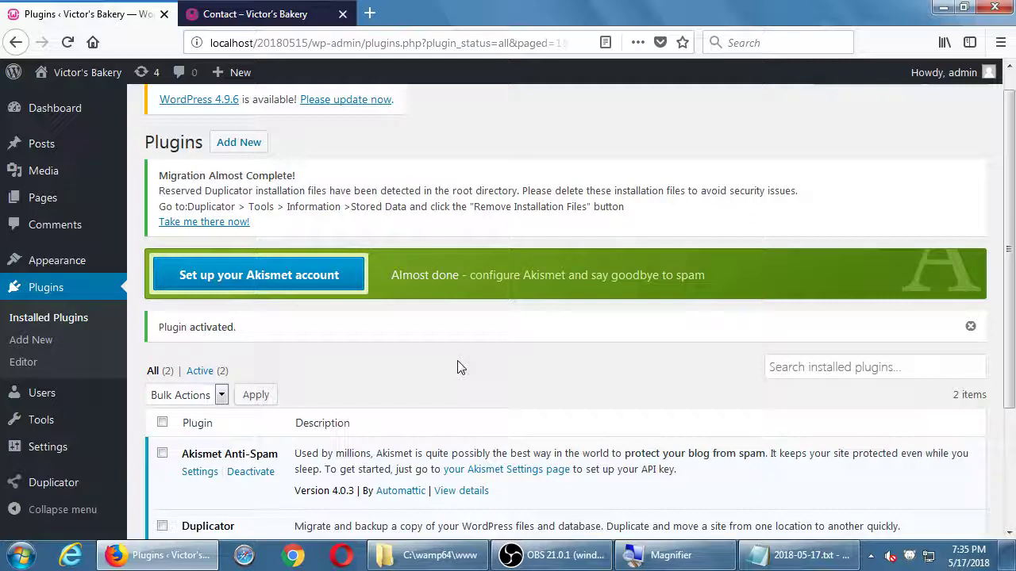
pyautogui.scroll(-2, 458, 366)
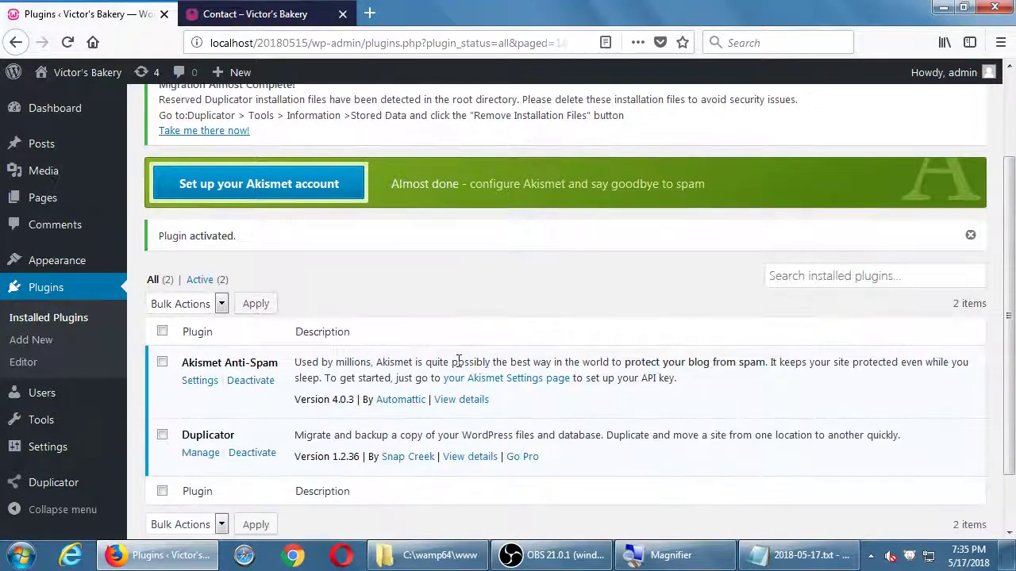
# - Switch to the text notes and add the heading "Recommended Pluigins:" after a blank line at the end
pyautogui.click(810, 555)
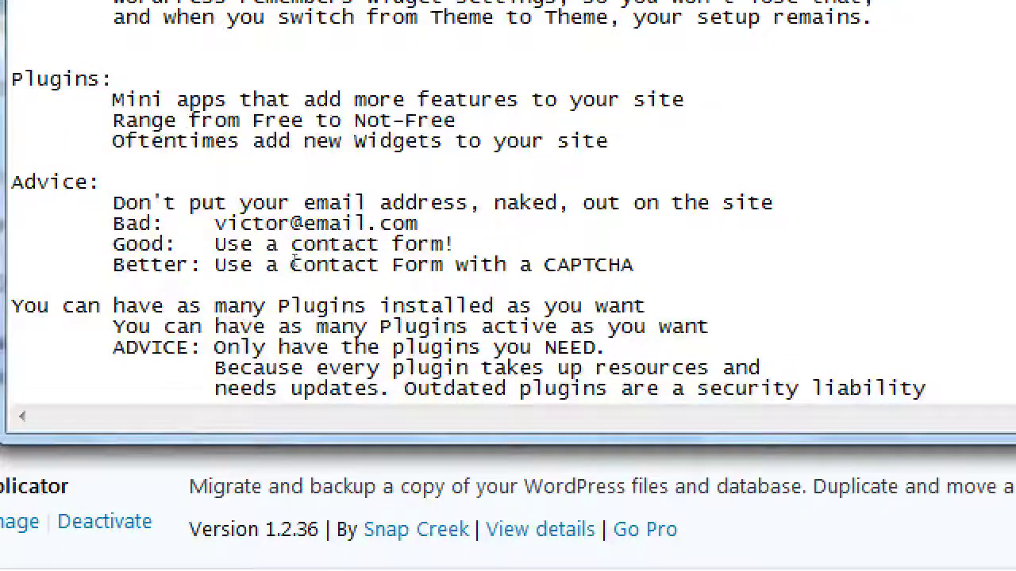
pyautogui.press('Return')
pyautogui.press('Return')
pyautogui.write('Reco')
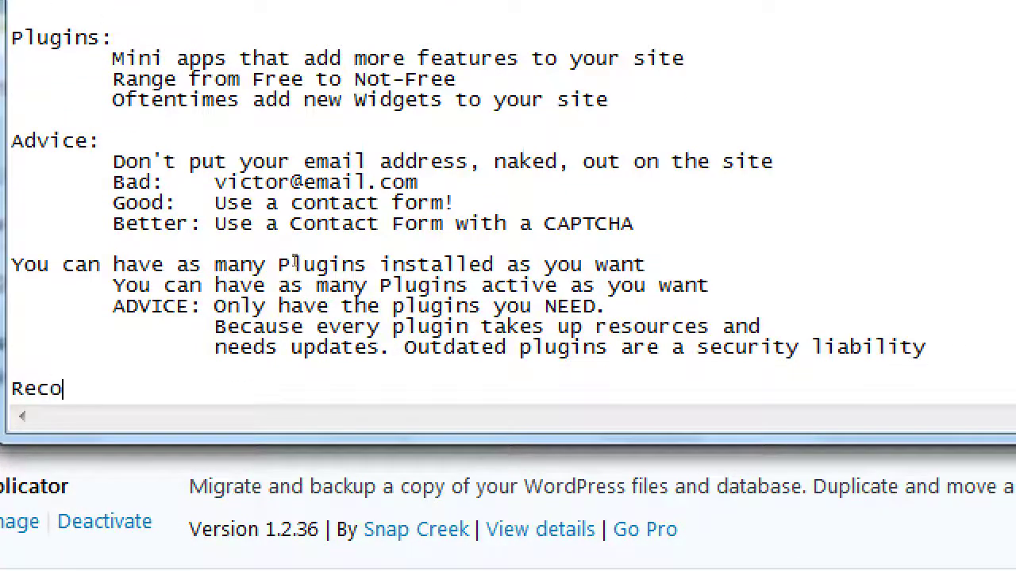
pyautogui.write('mmended Plui')
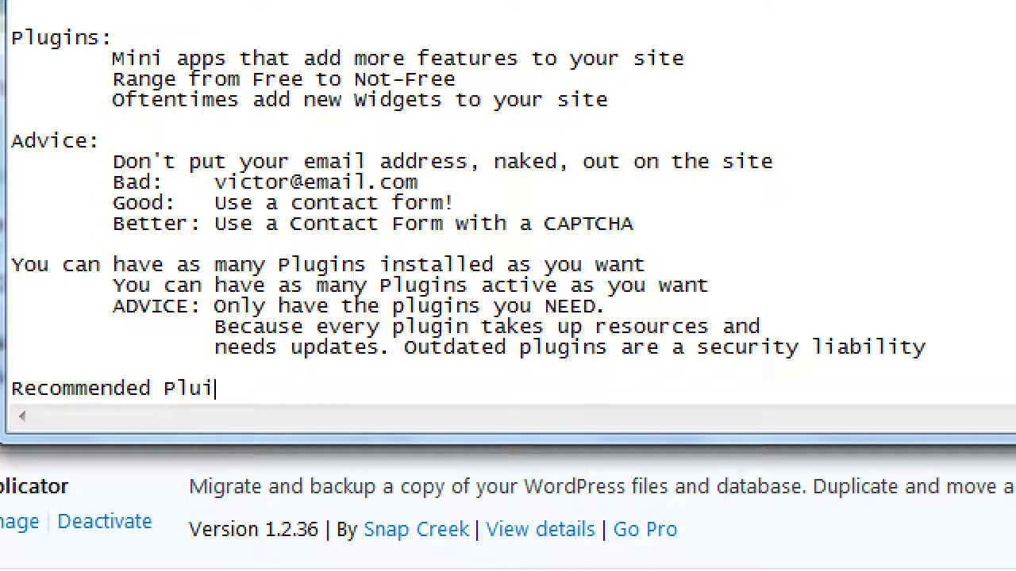
pyautogui.write('gns')
pyautogui.press('BackSpace')
pyautogui.press('BackSpace')
pyautogui.press('BackSpace')
pyautogui.write('gins:')
# - Add an indented Duplicator entry under the heading with the tabbed description "Makes a perfect backup (copy) of your site"
pyautogui.press('Return')
pyautogui.press('Tab')
pyautogui.write('Dp')
pyautogui.press('BackSpace')
pyautogui.write('uplicator')
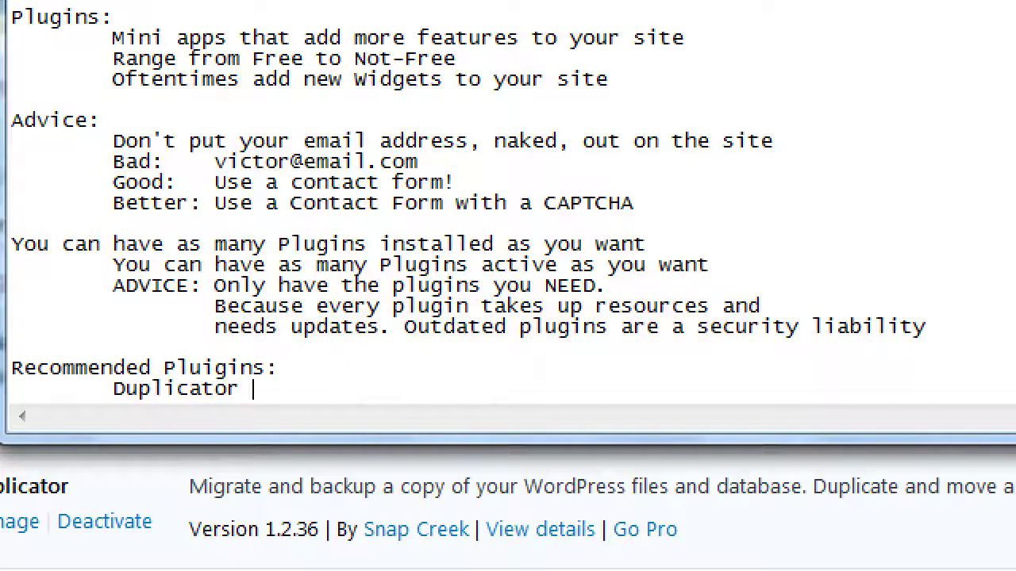
pyautogui.press('Tab')
pyautogui.write('Makes a p')
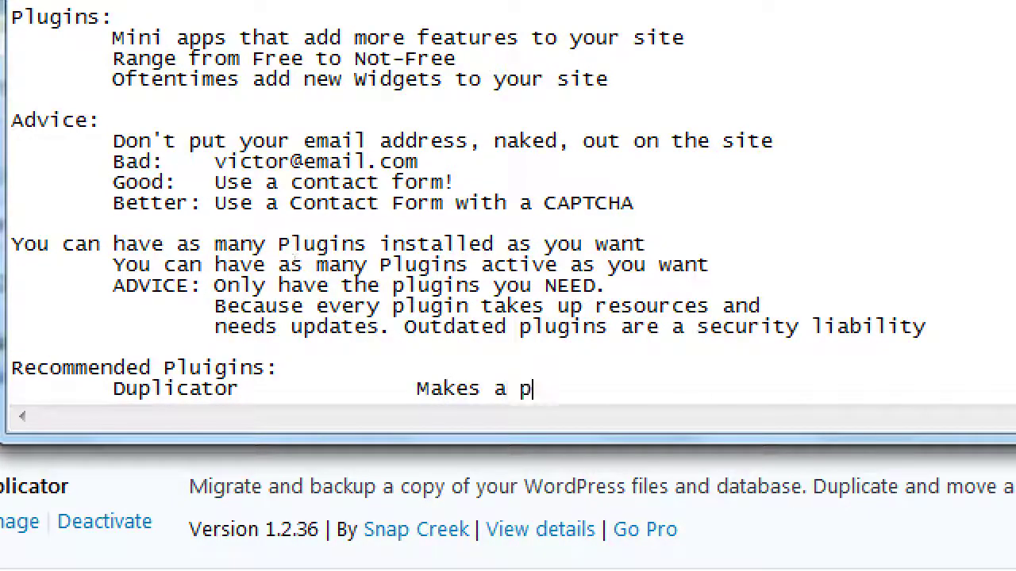
pyautogui.write('erfect backup')
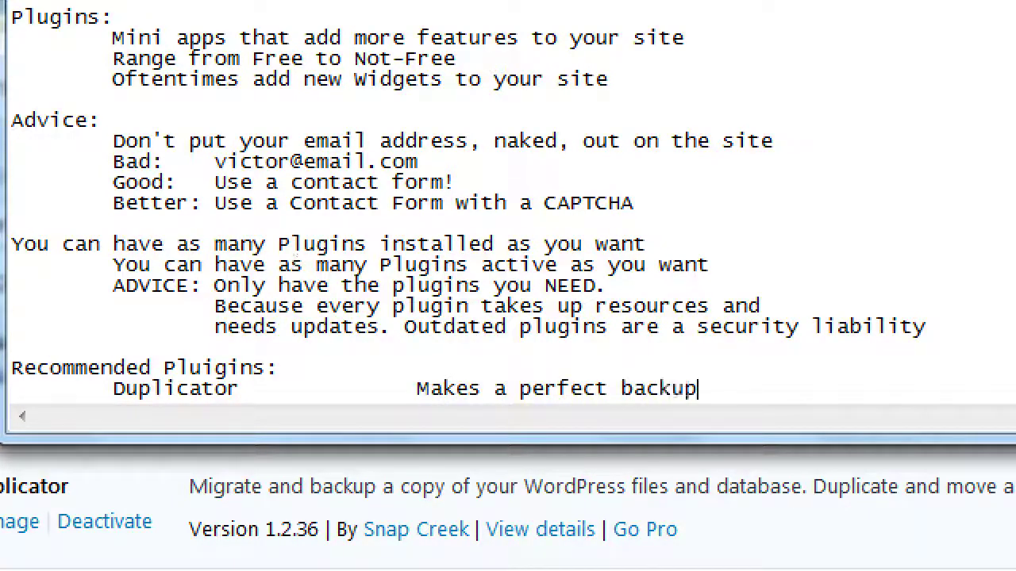
pyautogui.write(' (copy) of y')
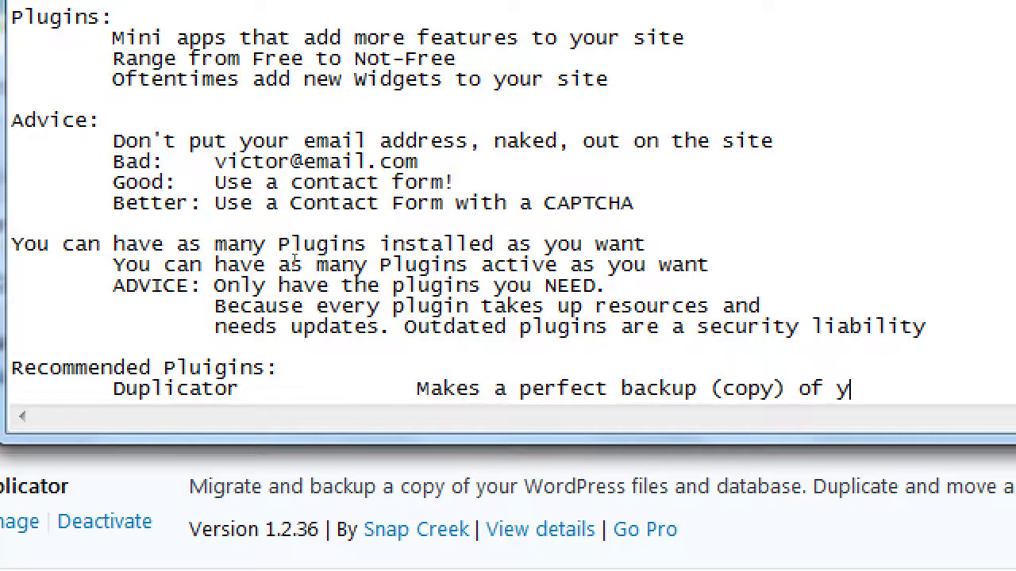
pyautogui.write('our site,.')
pyautogui.press('BackSpace')
pyautogui.press('BackSpace')
pyautogui.press('BackSpace')
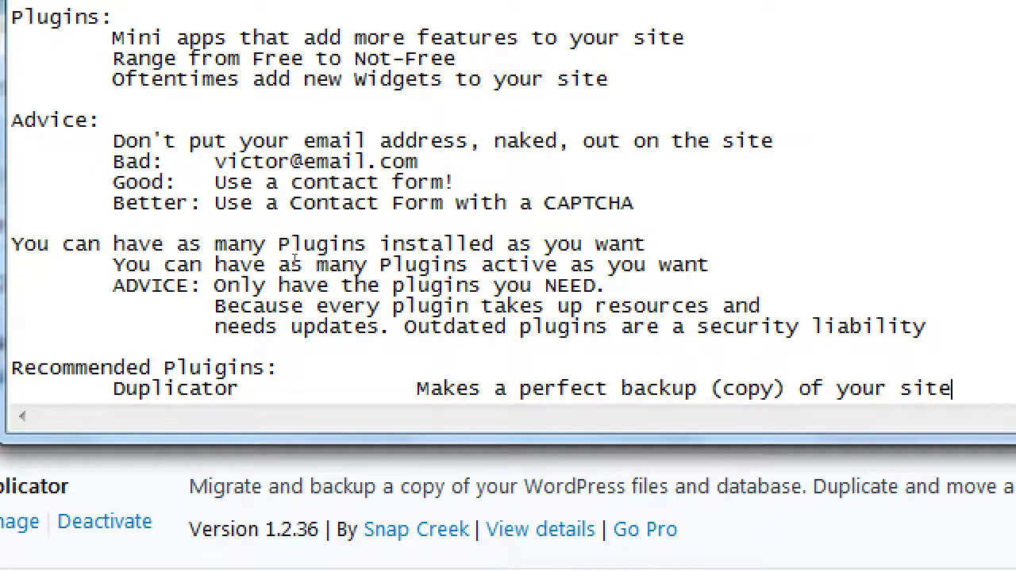
# - Extend the Duplicator description with ". Also, migration." and remove the extra tab in front of the description
pyautogui.write('. Also ')
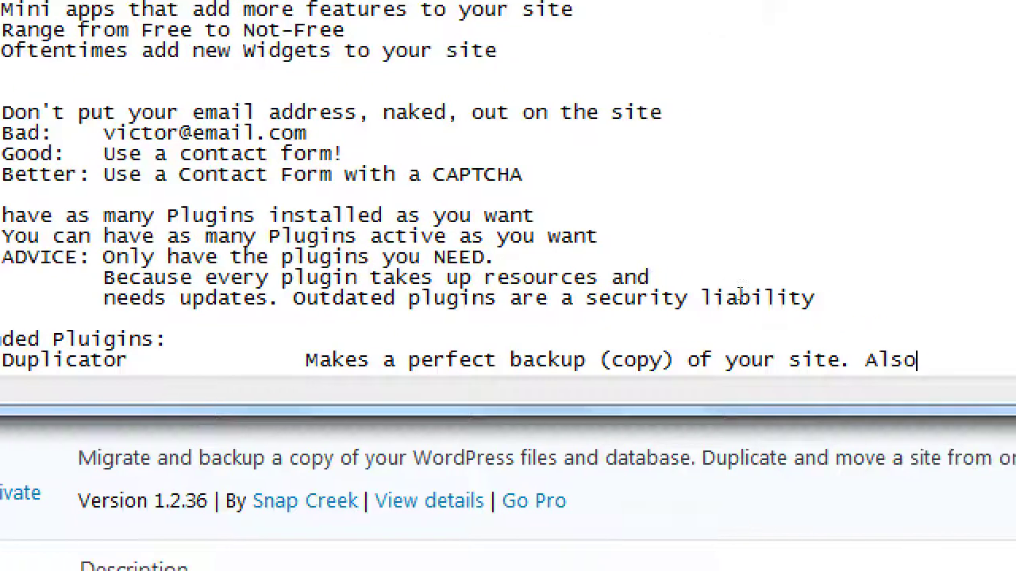
pyautogui.write('migrata')
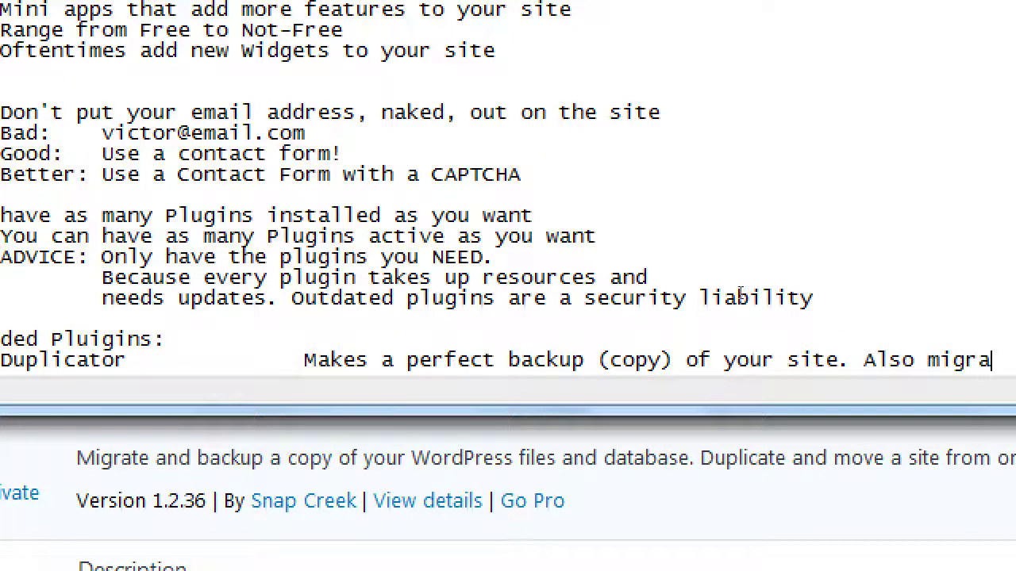
pyautogui.press('BackSpace')
pyautogui.press('BackSpace')
pyautogui.write('ti')
pyautogui.press('Right')
pyautogui.press('Right')
pyautogui.press('Right')
pyautogui.press('Right')
pyautogui.write(',')
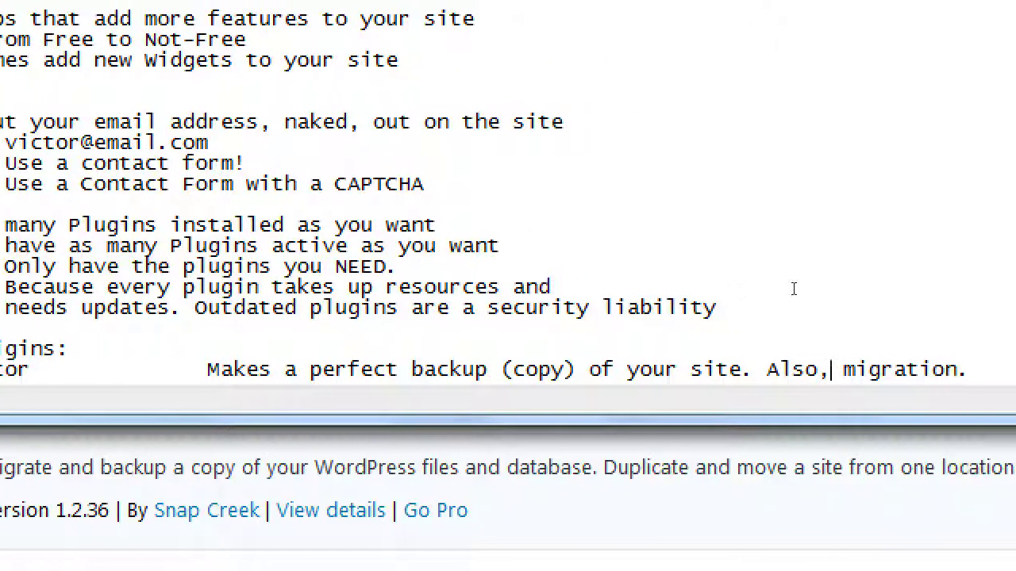
pyautogui.click(206, 369)
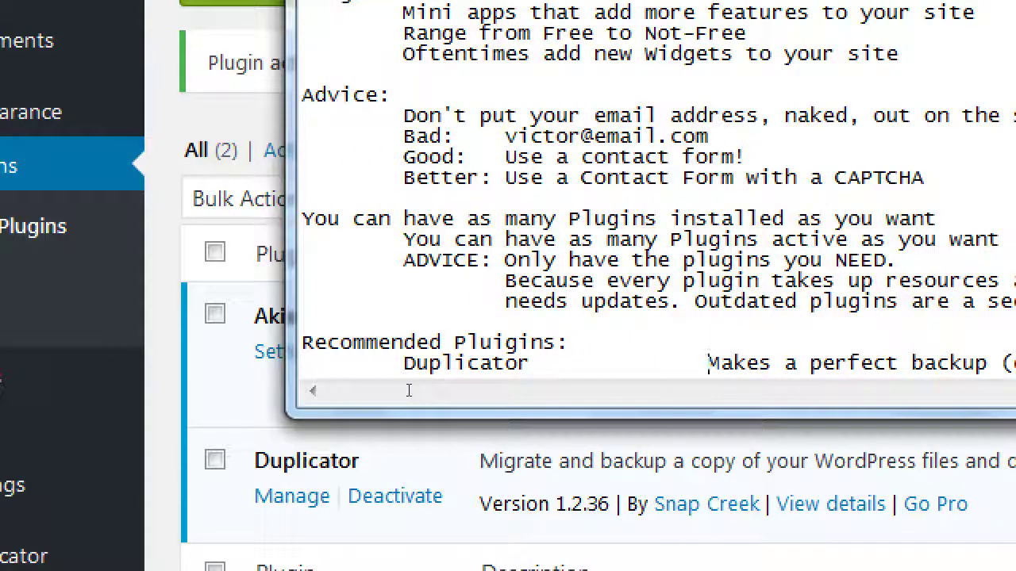
pyautogui.press('BackSpace')
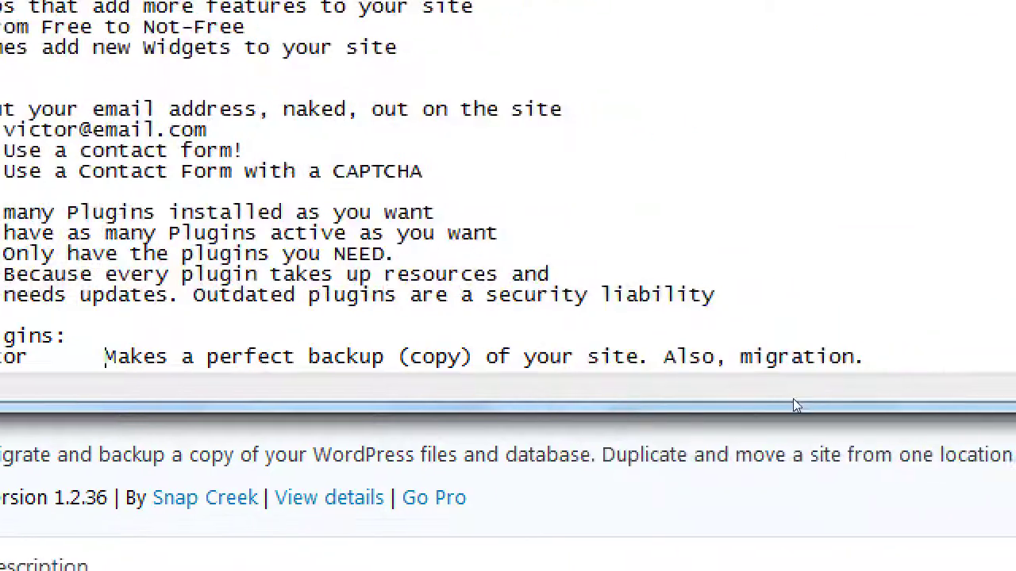
# - Add an indented "Akismet" entry on a new line below Duplicator, tabbed over to the description column
pyautogui.click(803, 357)
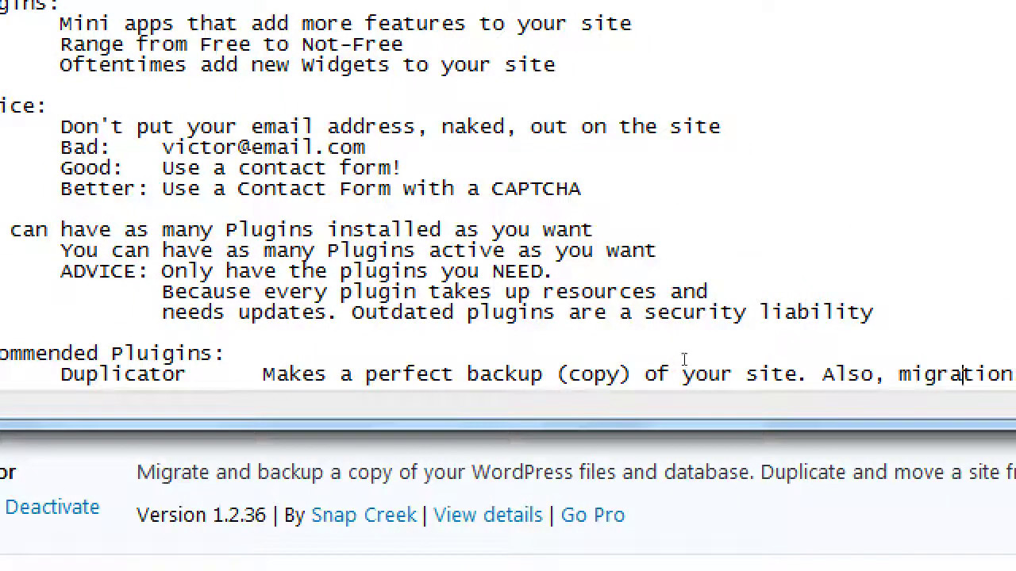
pyautogui.press('End')
pyautogui.press('Return')
pyautogui.press('Tab')
pyautogui.write('A')
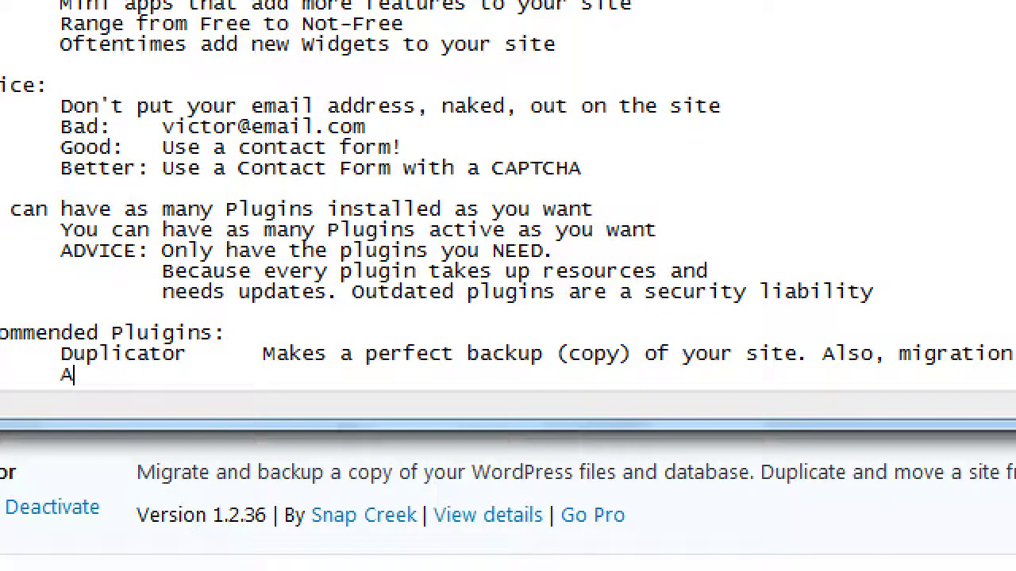
pyautogui.write('kismet')
pyautogui.press('Tab')
pyautogui.press('Tab')
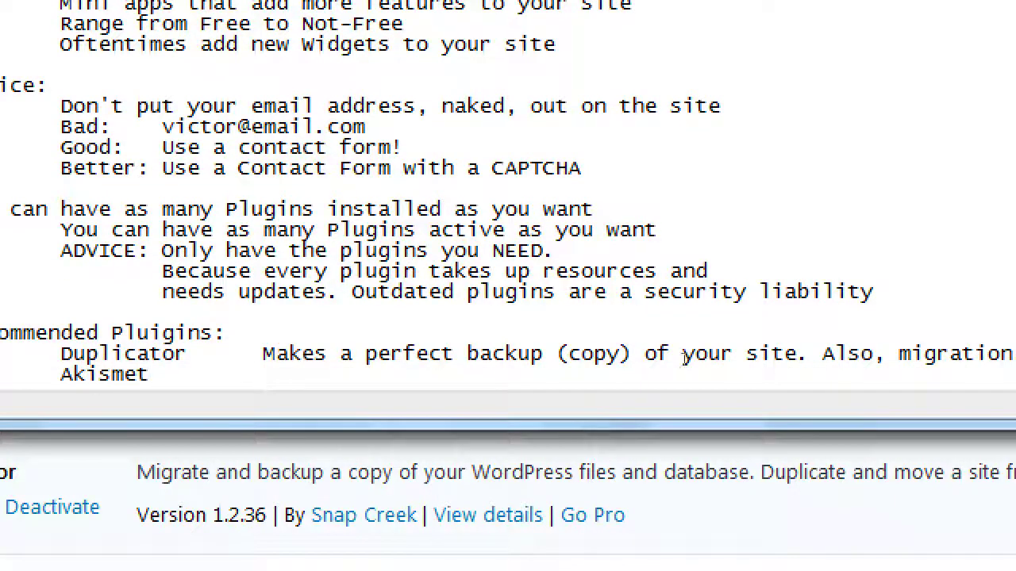
# - Describe Akismet as "Helps prevent spam. REquires a free acount set up."
pyautogui.write('Helps rpe')
pyautogui.press('BackSpace')
pyautogui.press('BackSpace')
pyautogui.press('BackSpace')
pyautogui.write('p')
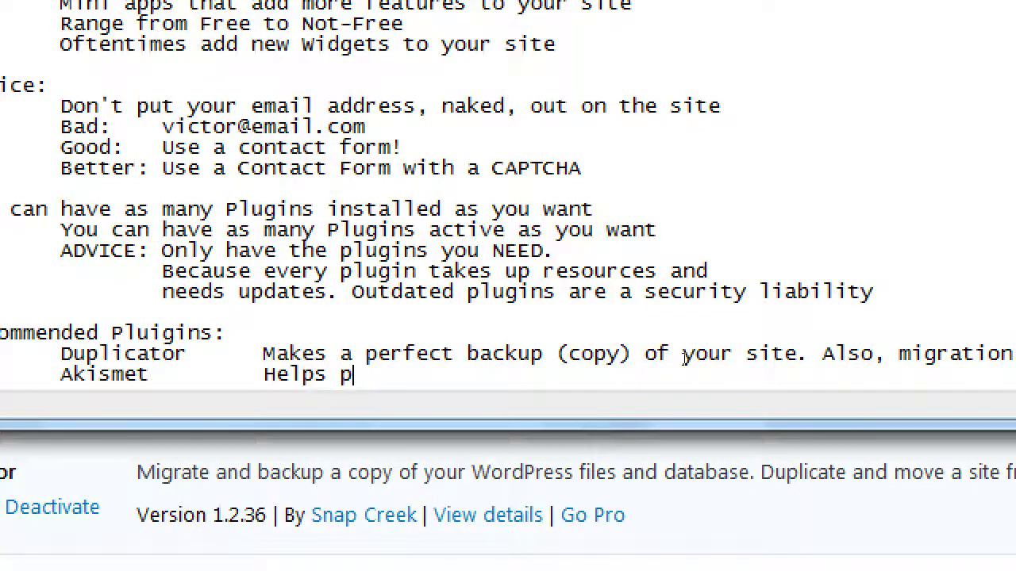
pyautogui.write('revent spam. RE')
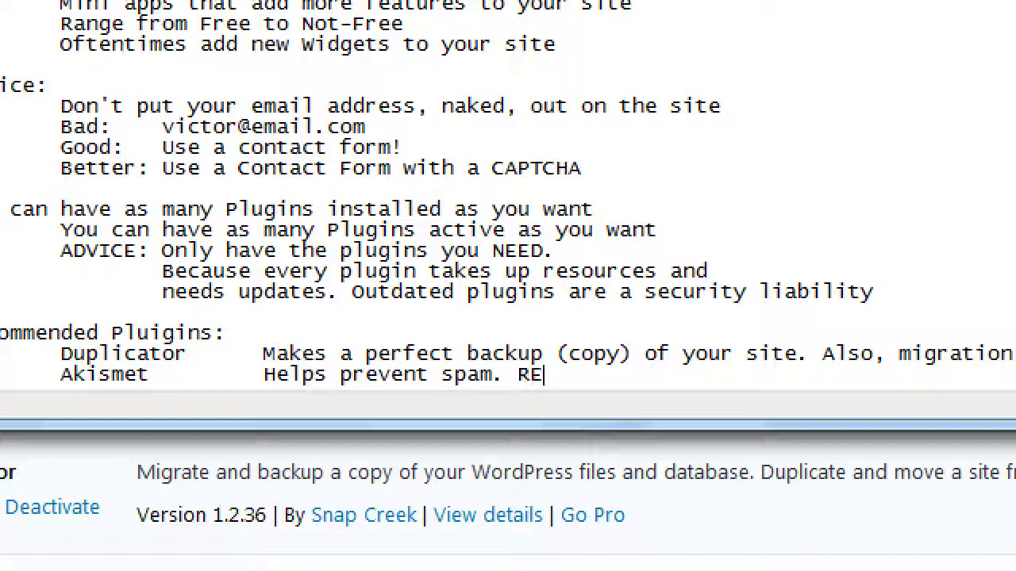
pyautogui.write('quires a free a')
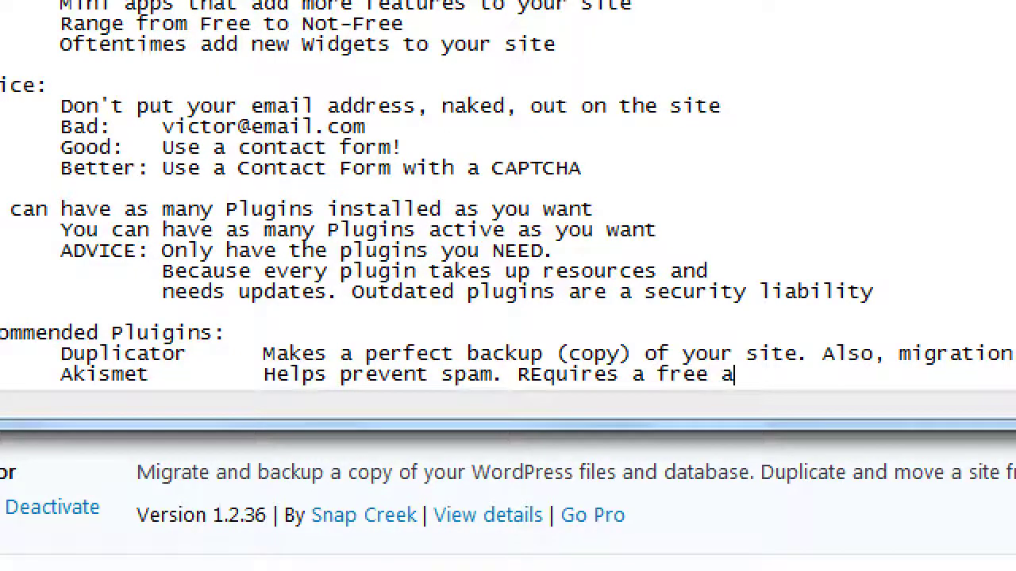
pyautogui.write('count set up.')
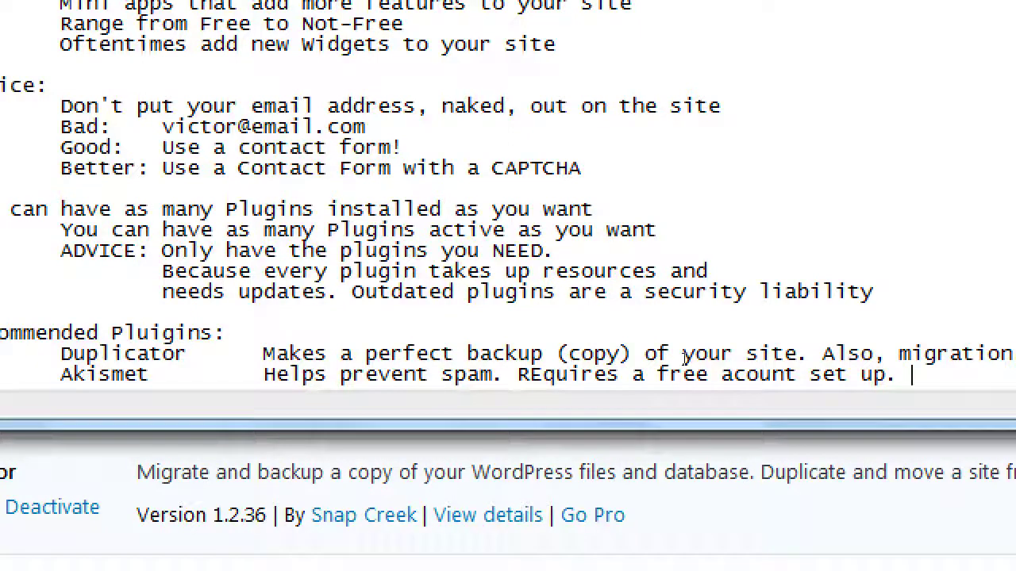
# - Add a "Contact Form 7" entry below Akismet with the description "Creates powerful Contact Forms"
pyautogui.press('Return')
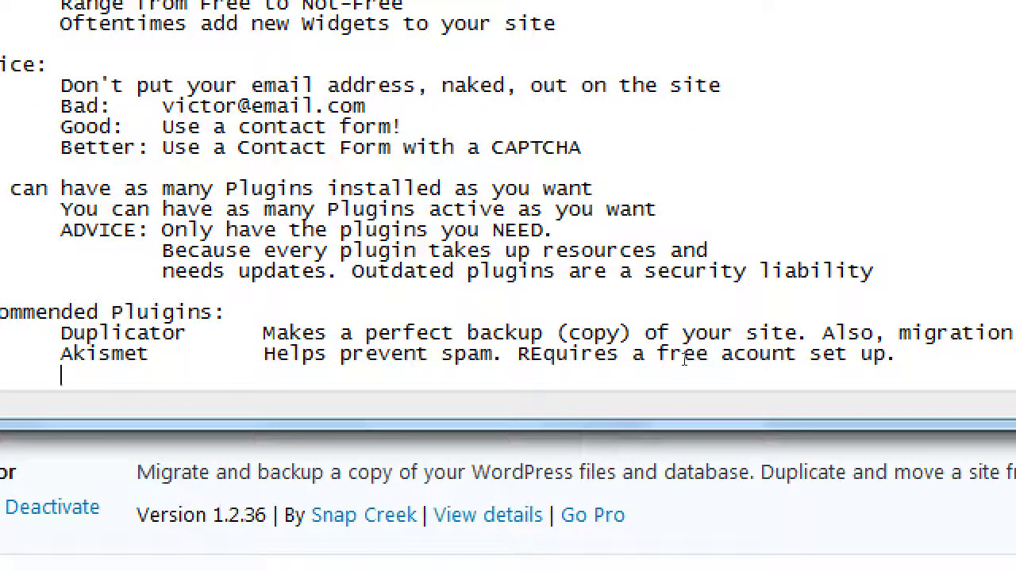
pyautogui.write('Contact Form 7  ')
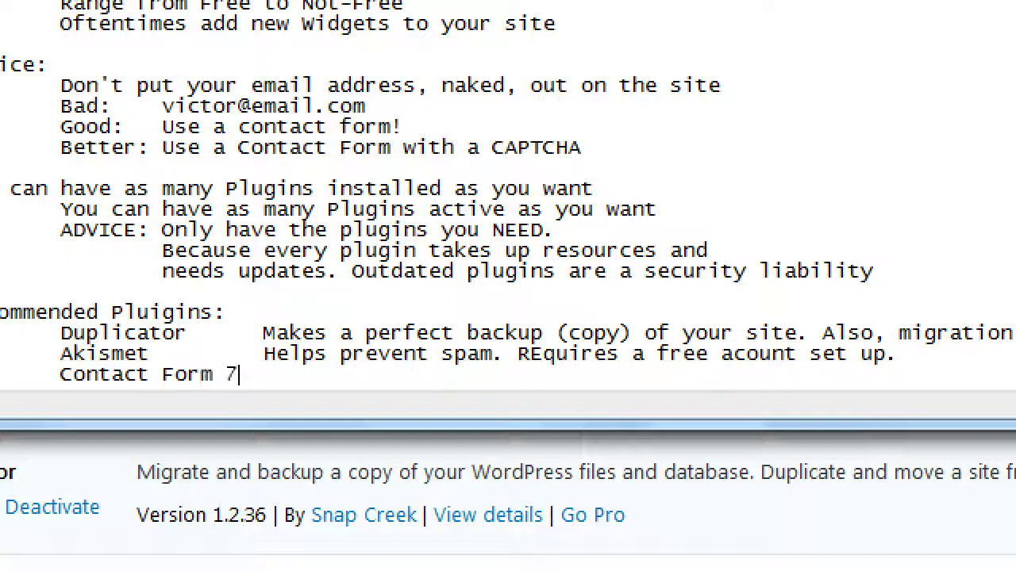
pyautogui.write(' Creates powerf')
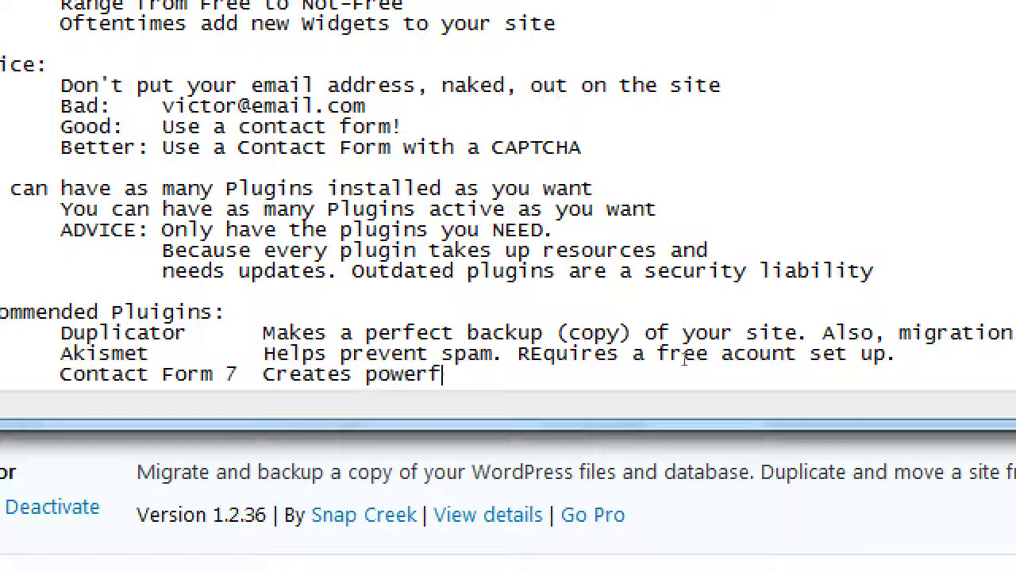
pyautogui.write('ul Contact Forms')
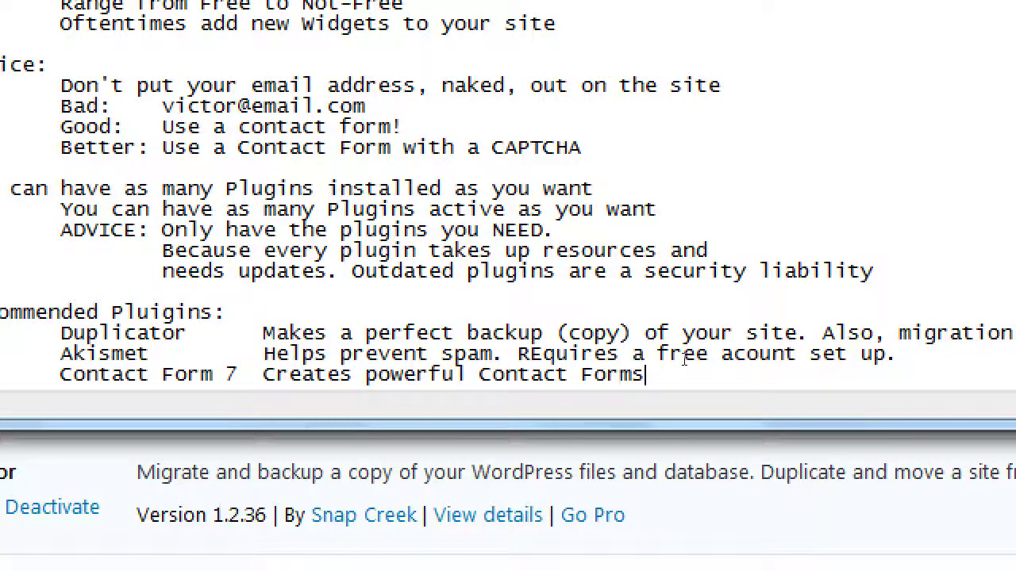
# - Add a "Jetpack" entry on the next line with the description "Many useful features in one plugin"
pyautogui.press('Return')
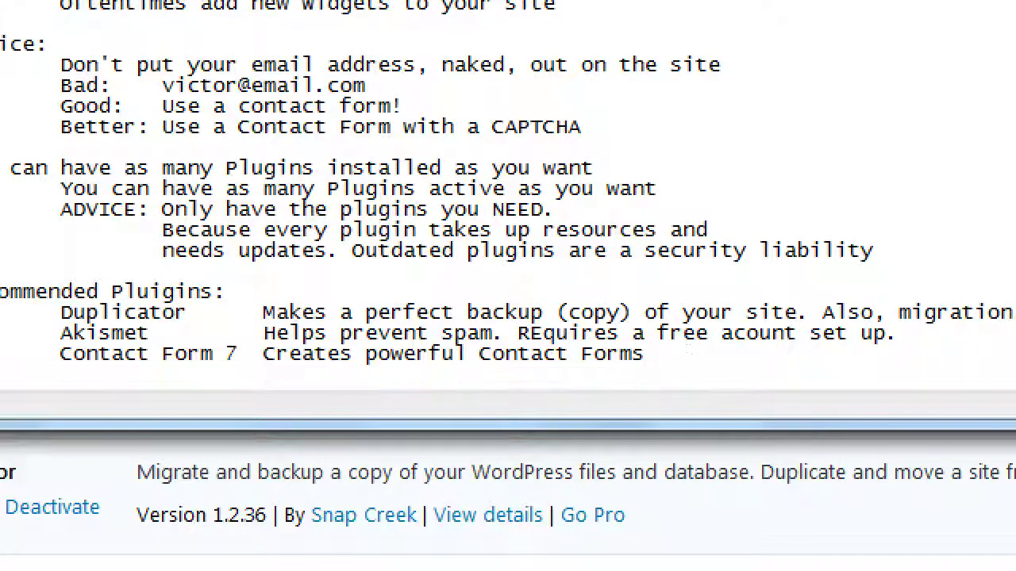
pyautogui.write('Jetpack')
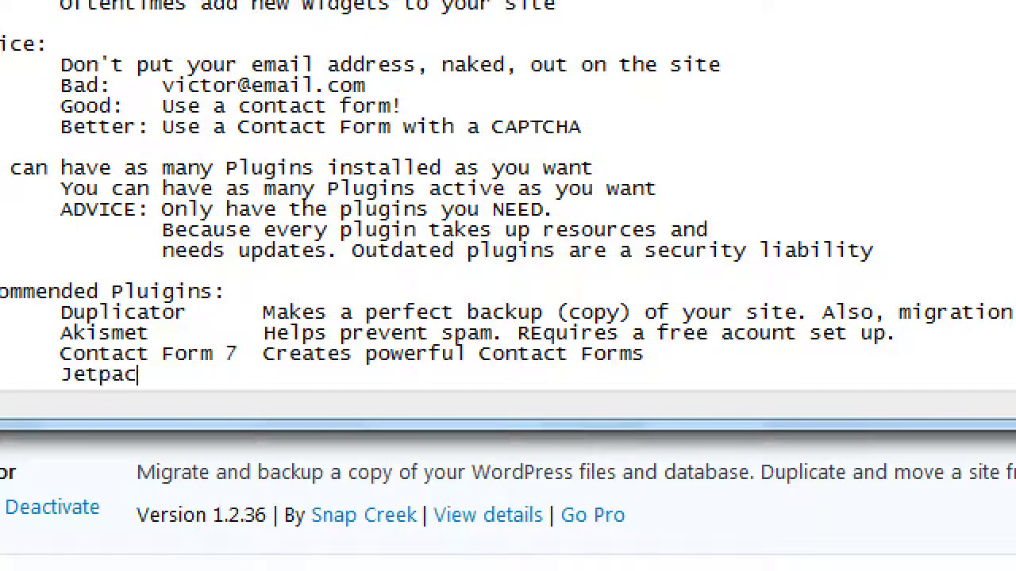
pyautogui.press('Tab')
pyautogui.press('Tab')
pyautogui.write('Man')
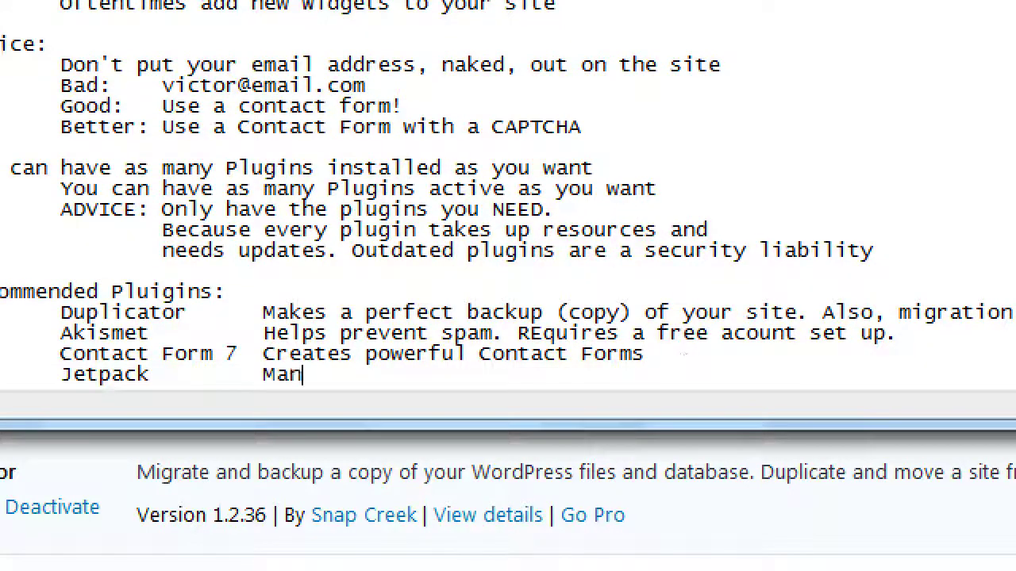
pyautogui.write('y useful feat')
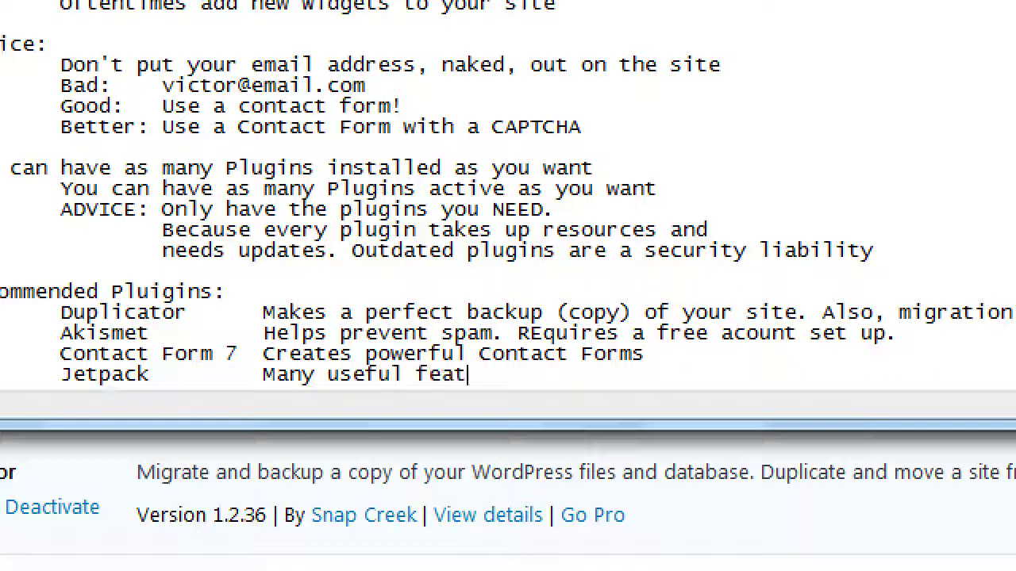
pyautogui.write('ures in one plugin')
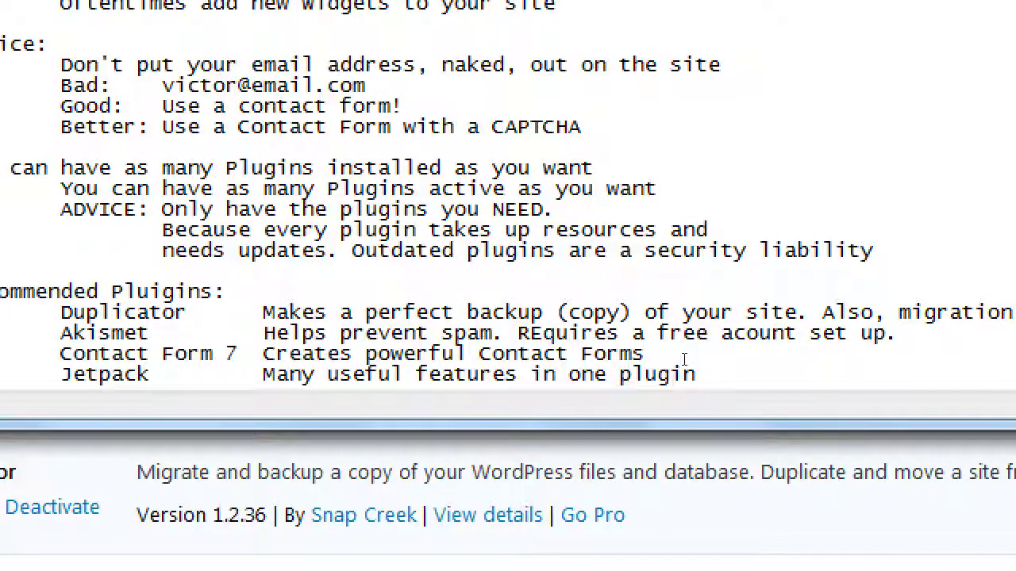
# - Add a "Yoast" entry below Jetpack with the description "Powerful SEO features"
pyautogui.press('Return')
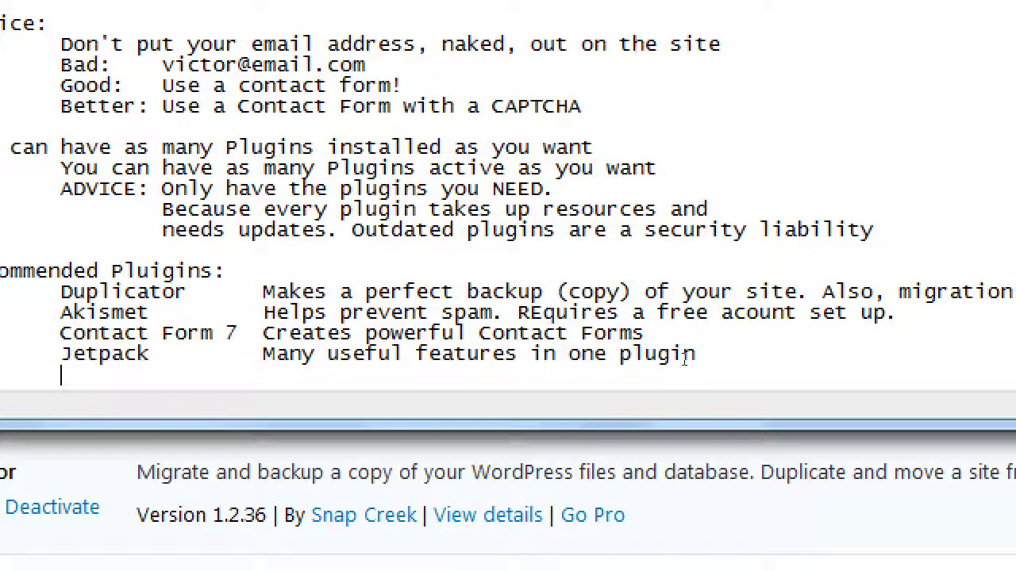
pyautogui.write('Yoast')
pyautogui.press('Tab')
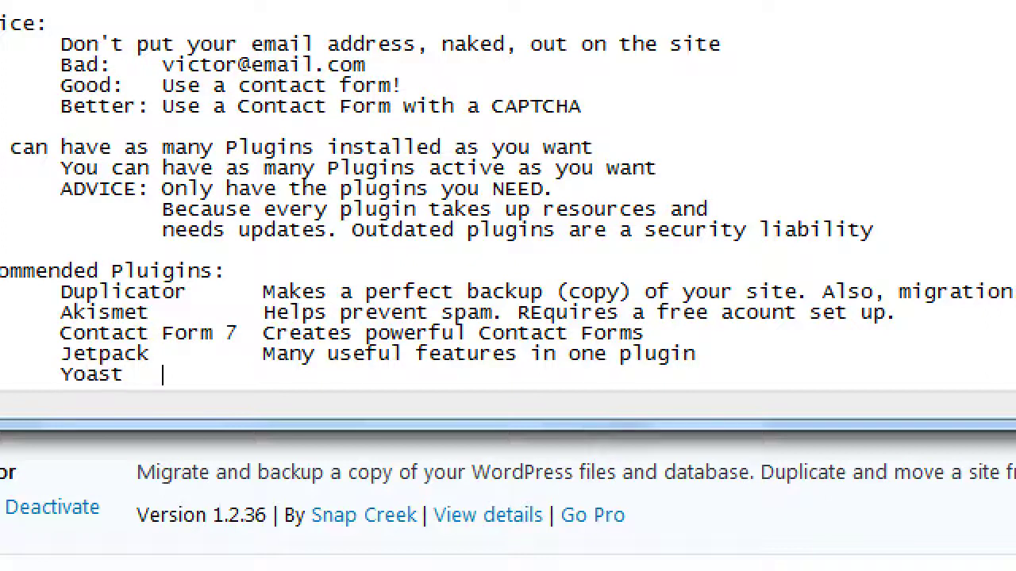
pyautogui.press('Tab')
pyautogui.write('Powerf')
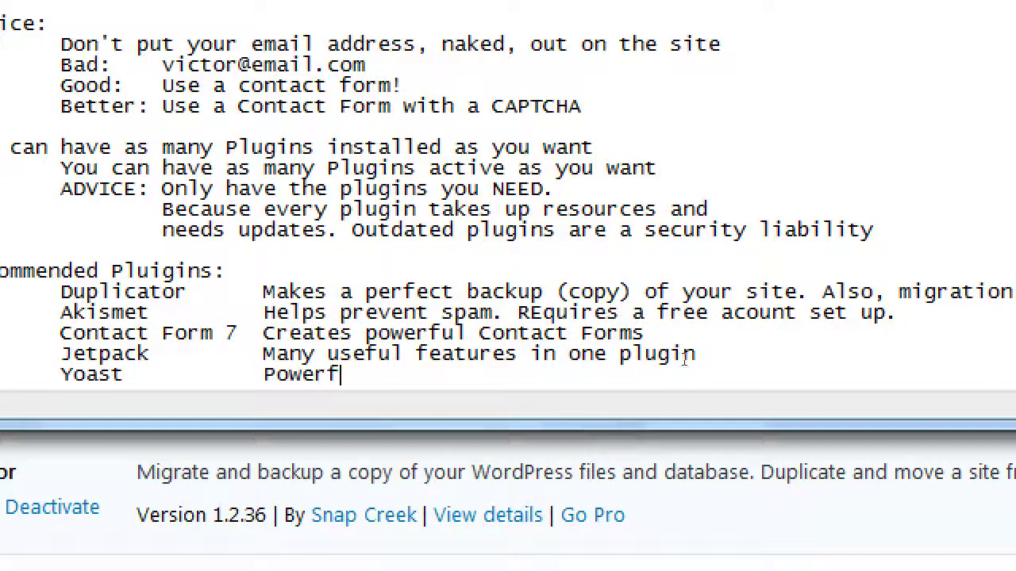
pyautogui.write('ul SEO features')
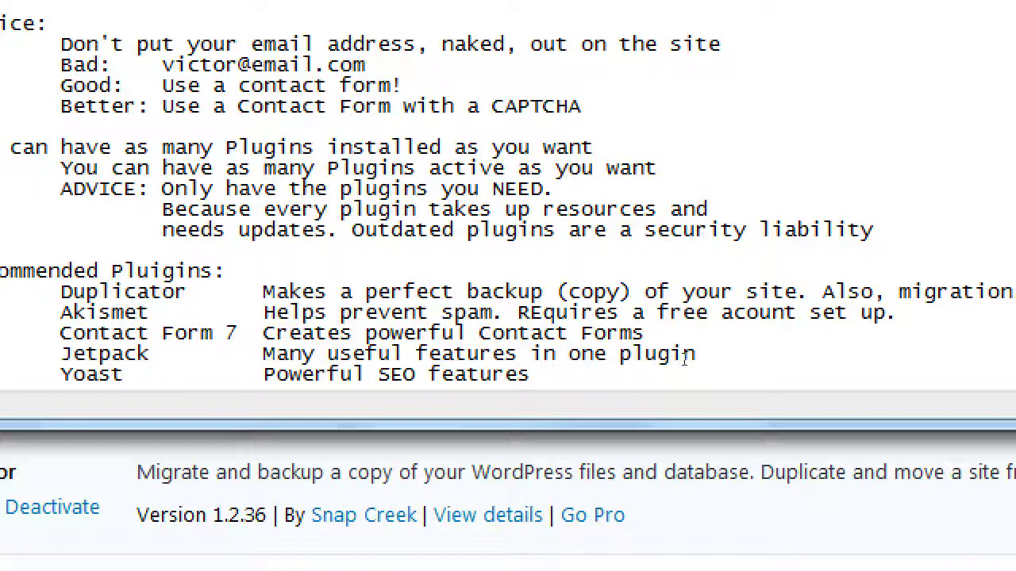
# - Add "WP eCommerce" and "WooCommerce" entries on separate lines below Yoast in the recommended plugins list
pyautogui.press('Return')
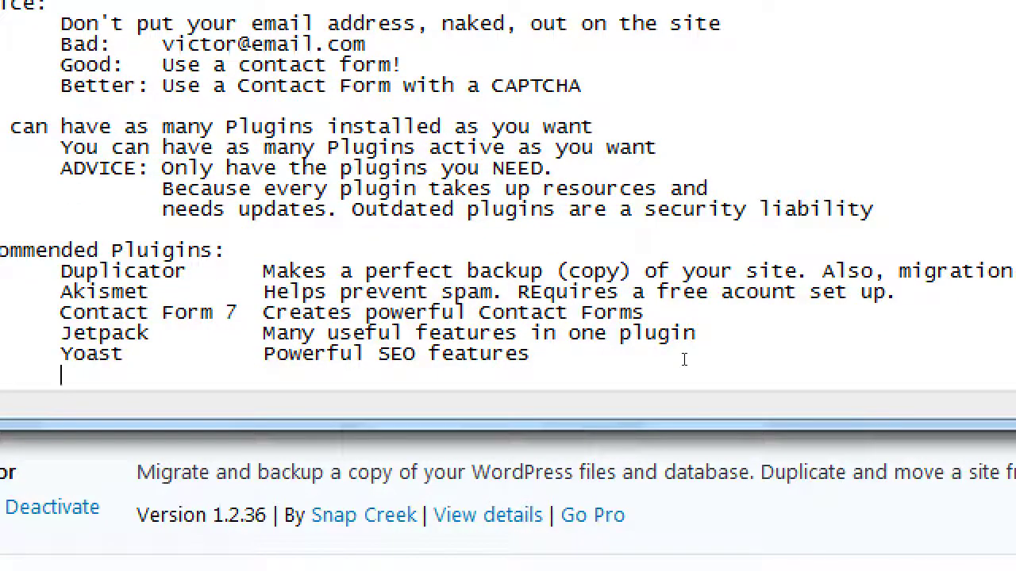
pyautogui.write('WP eCommerce')
pyautogui.press('Return')
pyautogui.write('Woo')
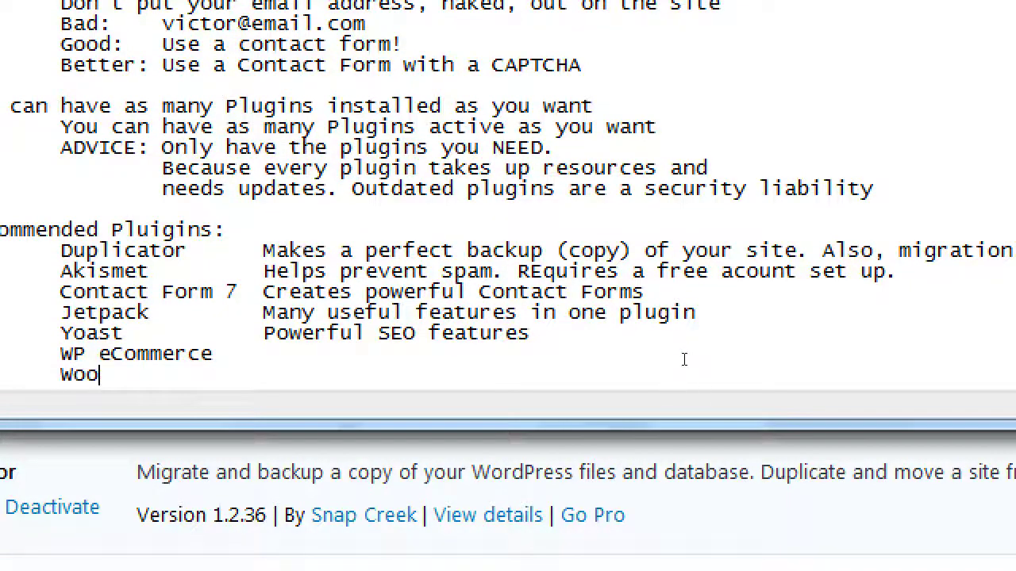
pyautogui.press('BackSpace')
pyautogui.press('BackSpace')
pyautogui.press('BackSpace')
pyautogui.write('WooCommerce')
# - Describe WP eCommerce as "eCommerce plugin (for beginners)", aligned with the other descriptions
pyautogui.press('Up')
pyautogui.press('End')
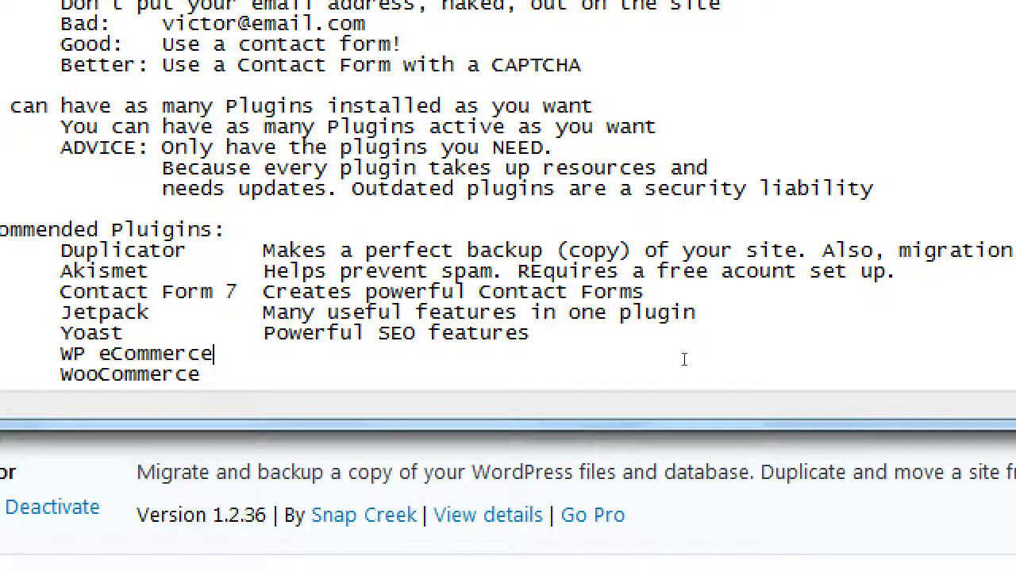
pyautogui.press('Tab')
pyautogui.write('eCommerce ')
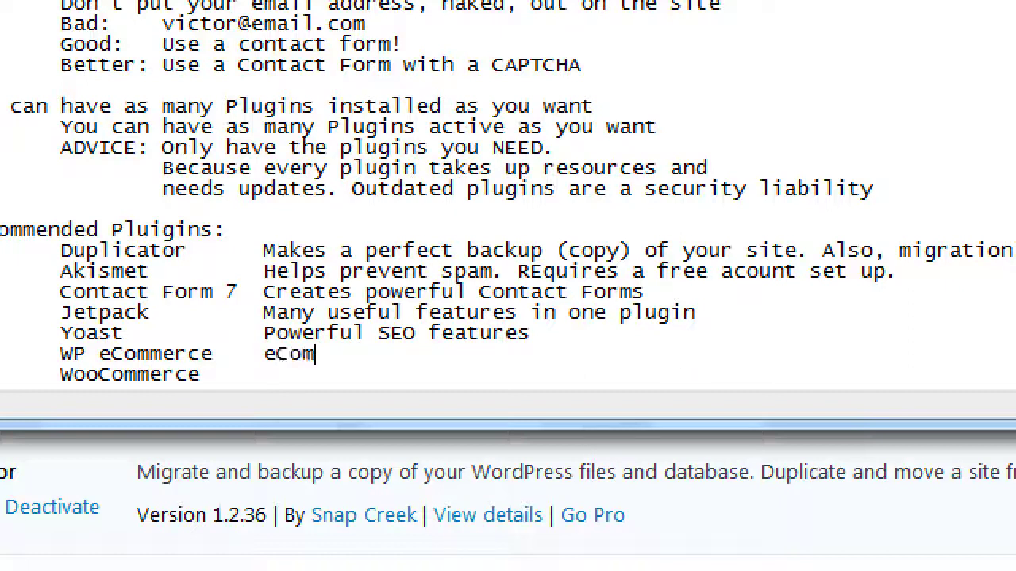
pyautogui.write('plugi')
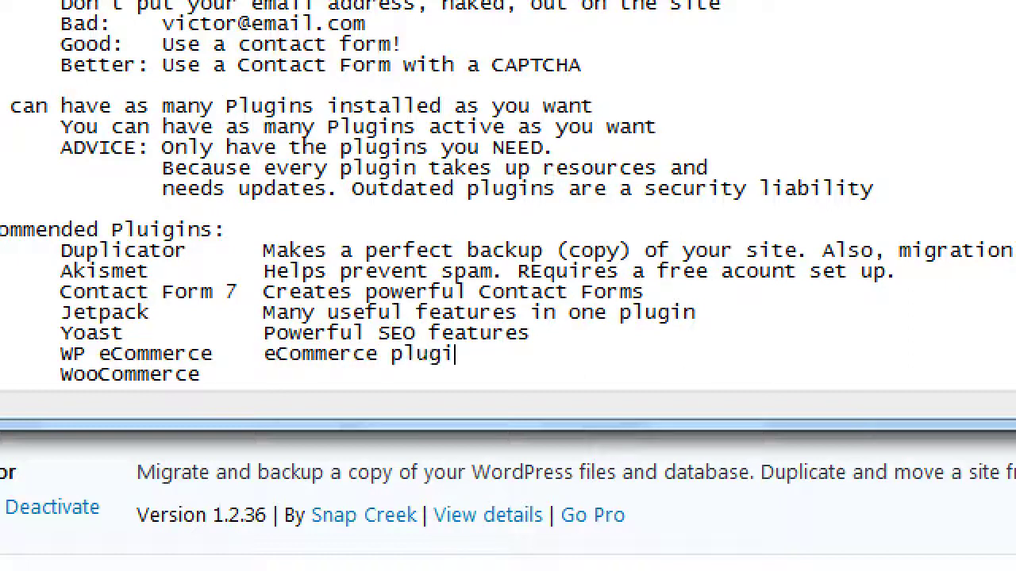
pyautogui.write('n (for beginners)')
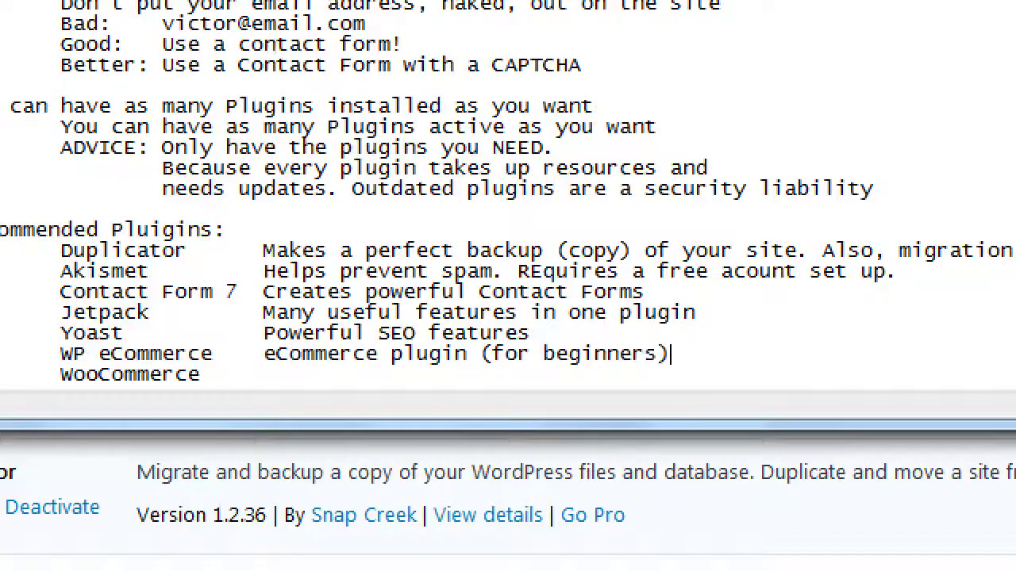
# - Describe WooCommerce as "eCommerce plugin (advanced)" in the same description column
pyautogui.press('Down')
pyautogui.press('Tab')
pyautogui.write('eCommerce pl')
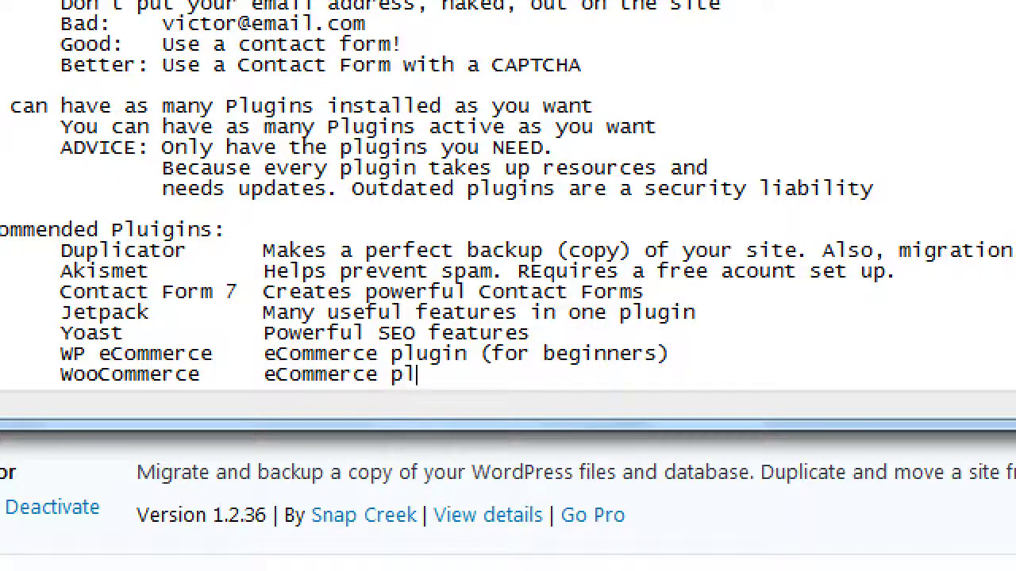
pyautogui.write('ugin (advanced)')
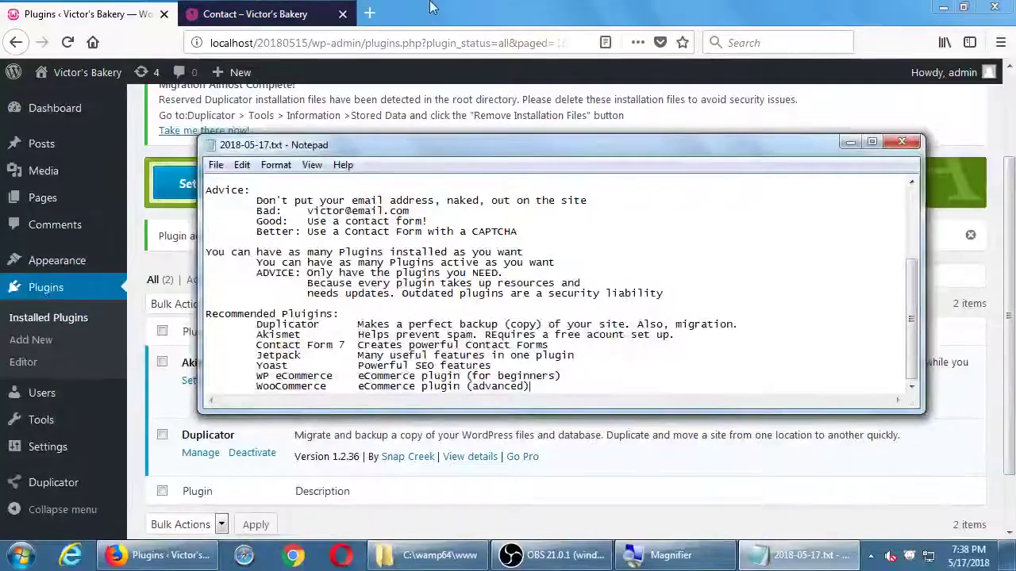
# - Switch to the WordPress Plugins page in Firefox and deactivate Akismet Anti-Spam
pyautogui.click(447, 20)
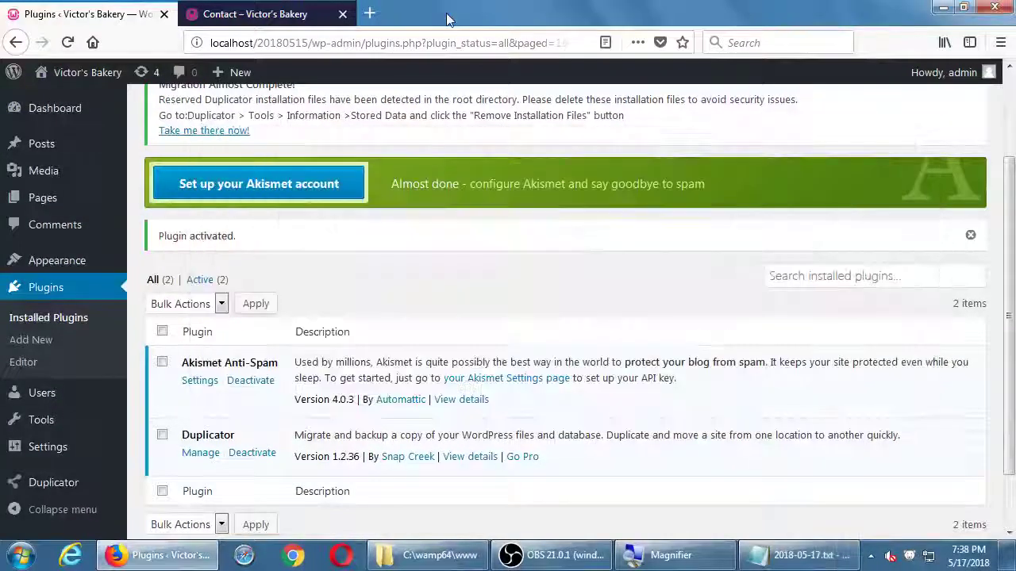
pyautogui.click(253, 382)
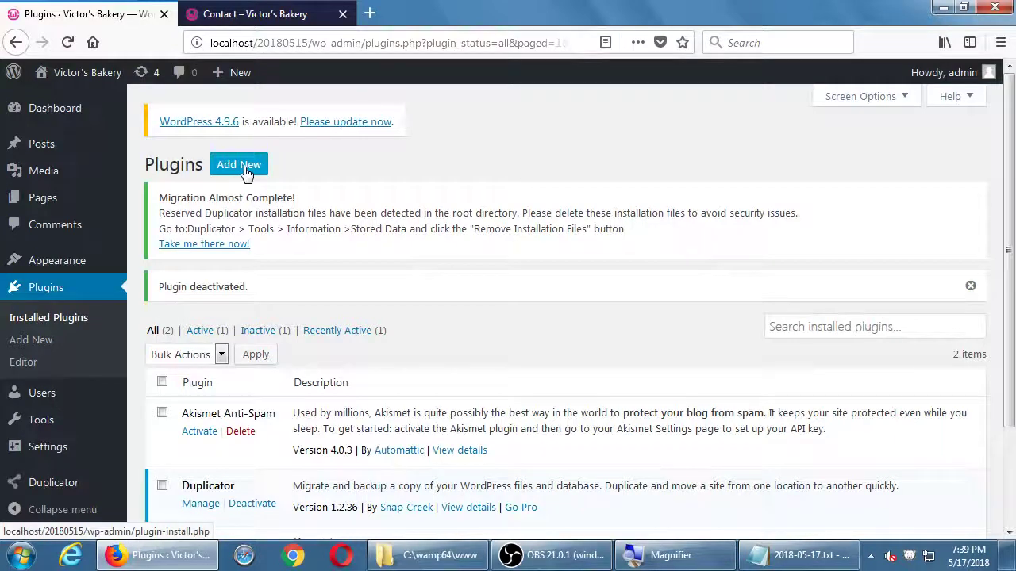
# - Open Duplicator's tools from the migration notice and remove the leftover installation files
pyautogui.click(208, 244)
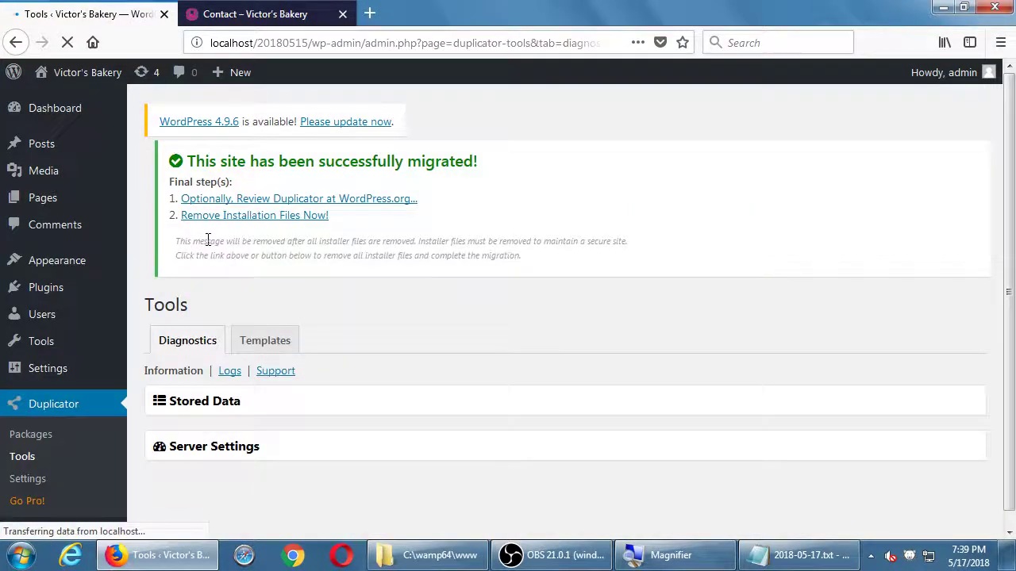
pyautogui.scroll(-2, 519, 355)
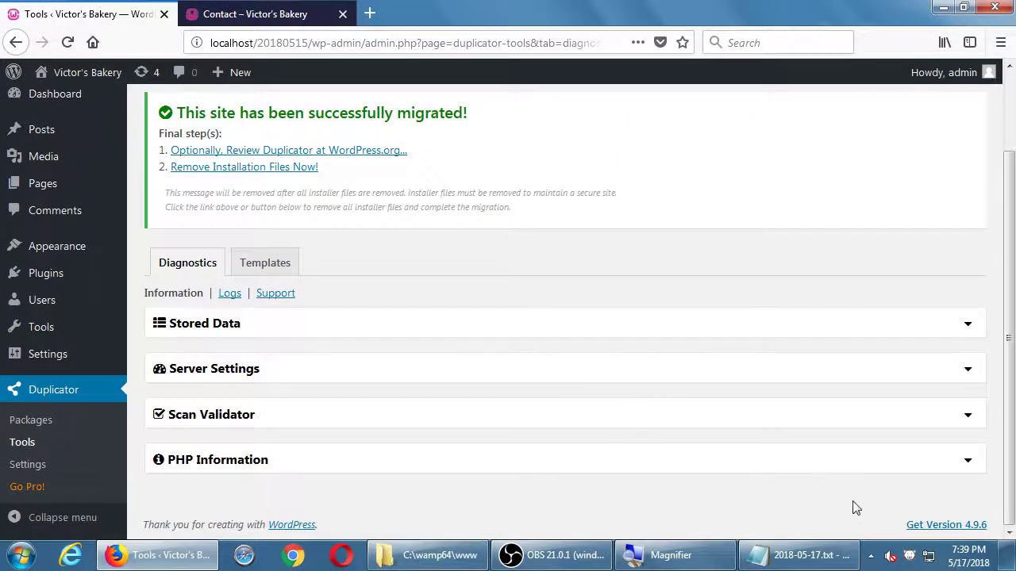
pyautogui.click(285, 170)
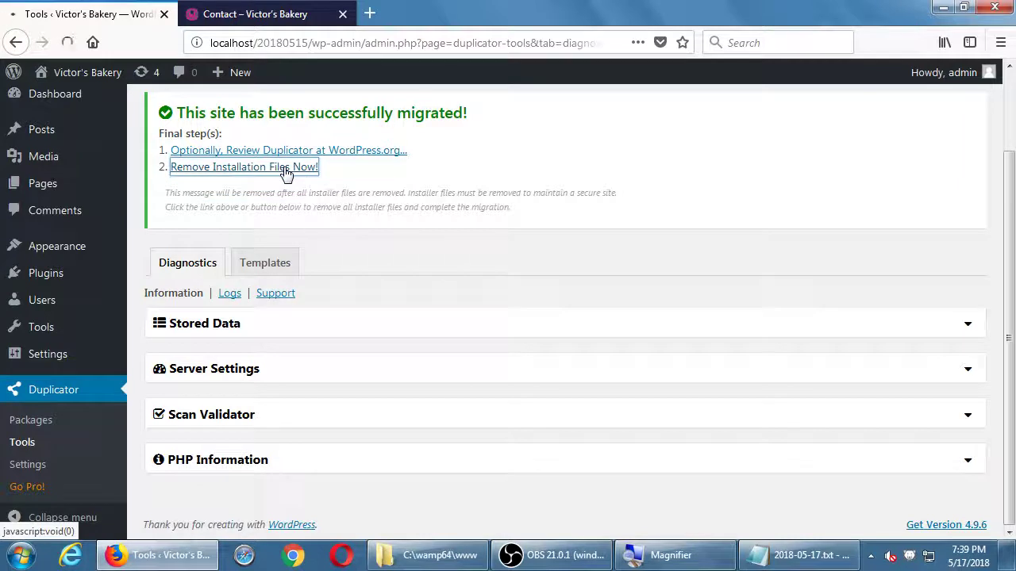
# - Open the Add Plugins page and look through the featured plugins and the popular tags
pyautogui.moveTo(61, 351)
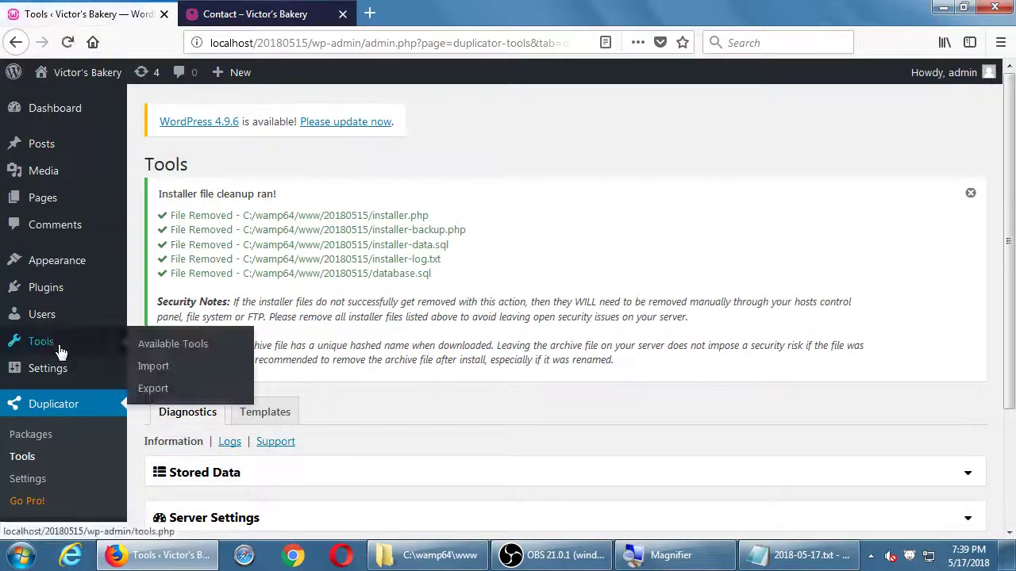
pyautogui.moveTo(57, 289)
pyautogui.click(173, 314)
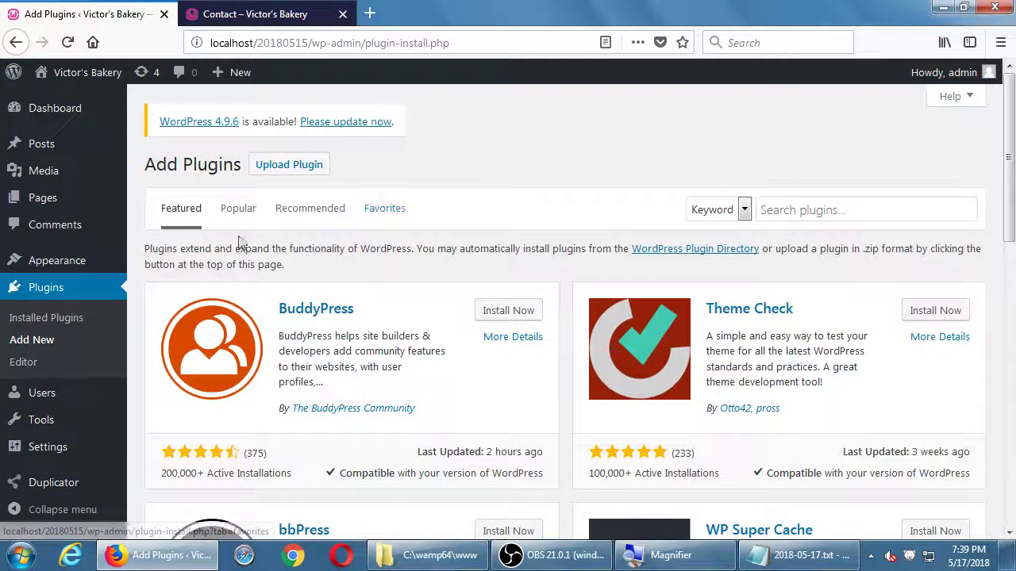
pyautogui.scroll(-3, 406, 266)
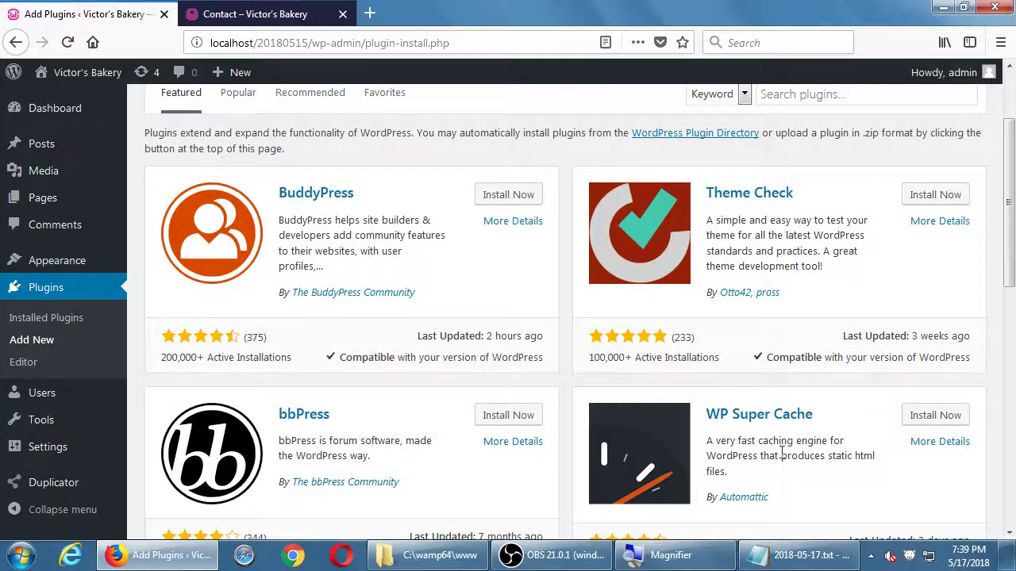
pyautogui.scroll(-3, 789, 460)
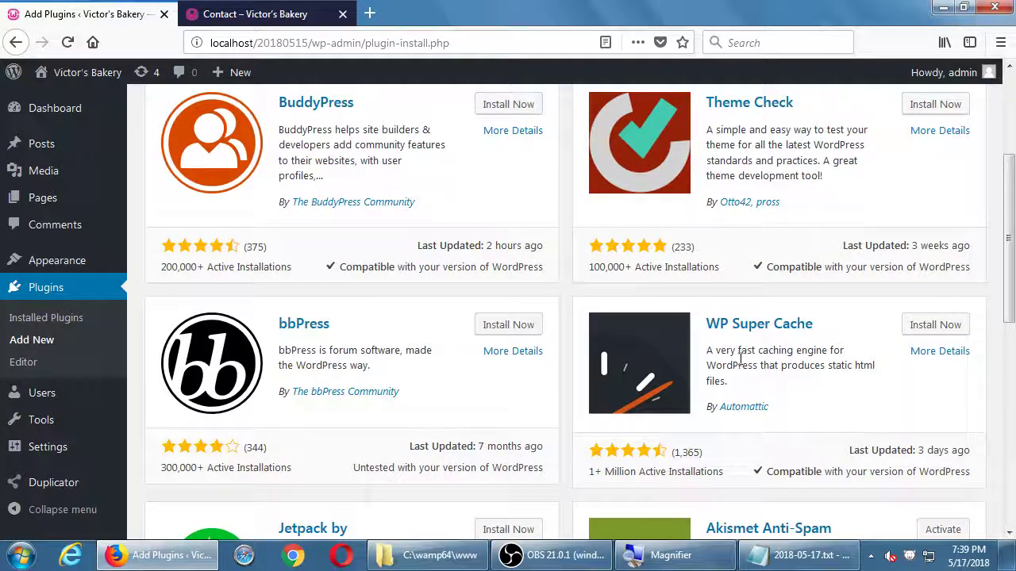
pyautogui.scroll(-6, 738, 361)
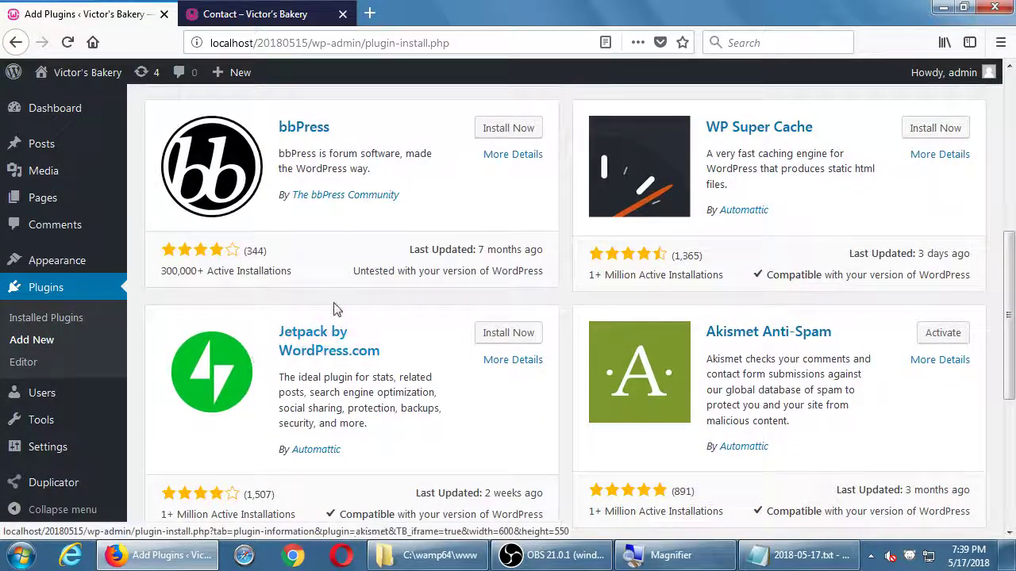
pyautogui.scroll(-5, 556, 297)
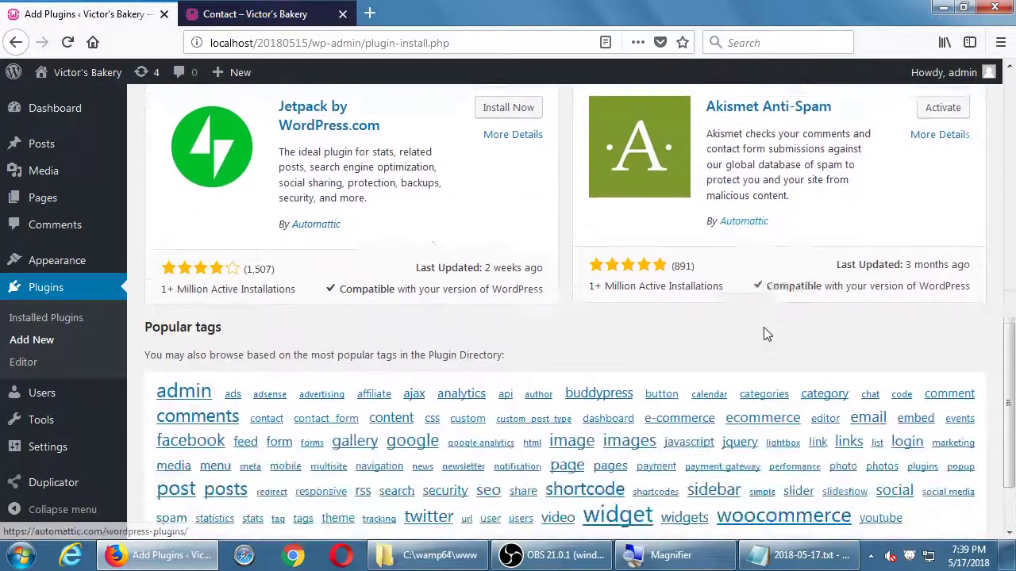
pyautogui.scroll(5, 763, 333)
pyautogui.scroll(-7, 763, 333)
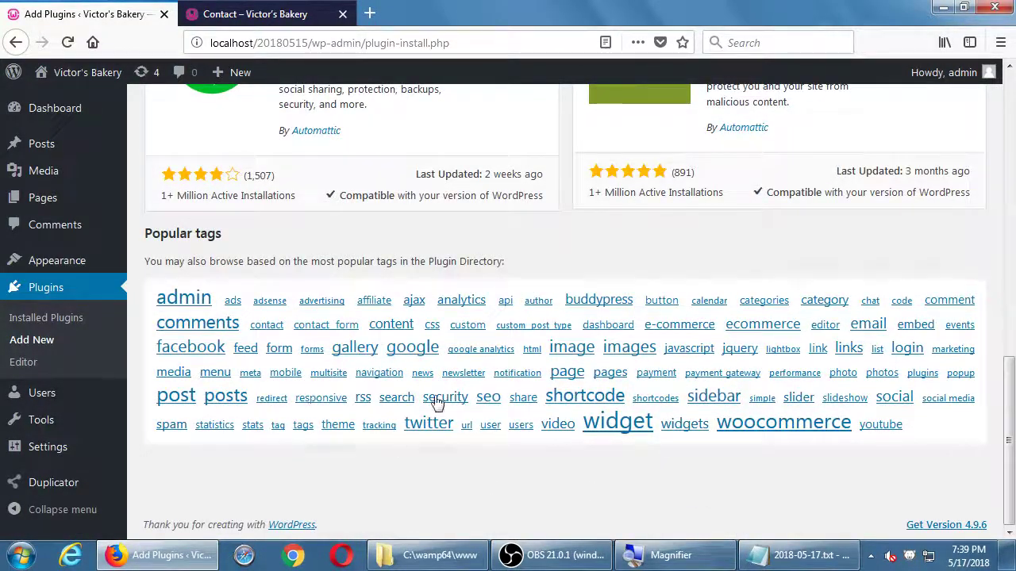
pyautogui.scroll(10, 389, 399)
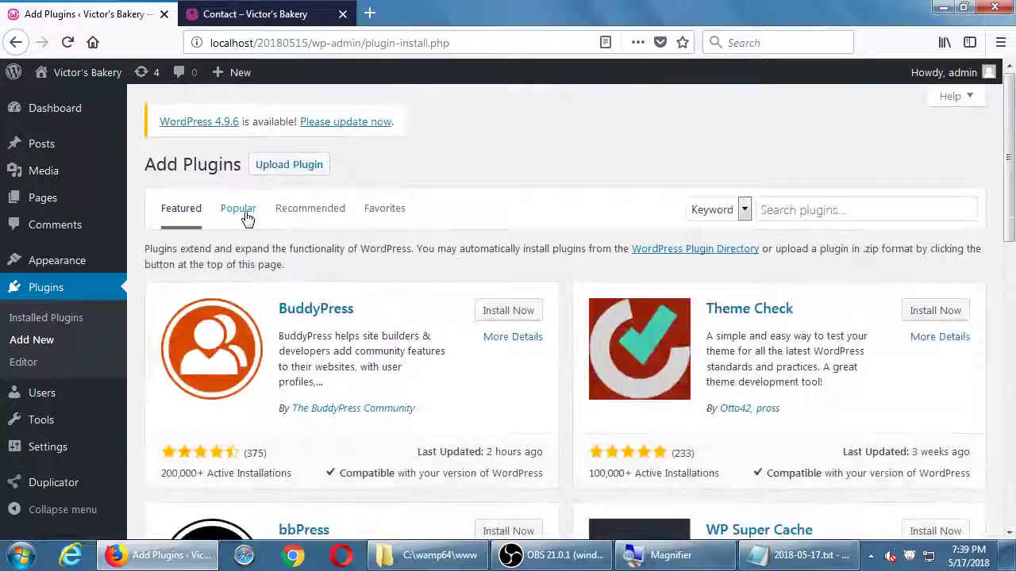
# - Show the popular plugins and browse through the listed entries
pyautogui.click(238, 208)
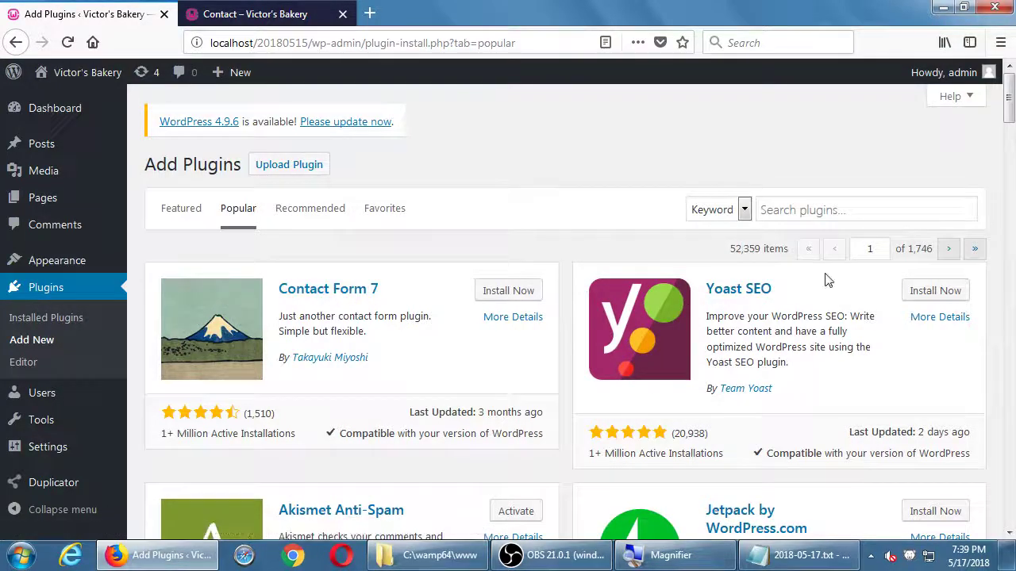
pyautogui.scroll(-4, 484, 322)
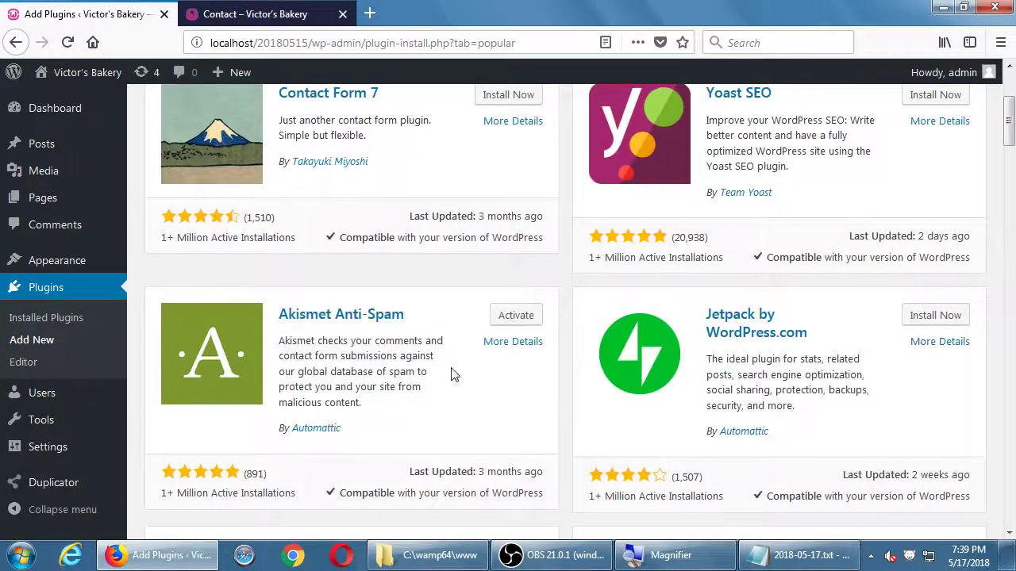
pyautogui.scroll(4, 687, 243)
pyautogui.scroll(-9, 719, 335)
pyautogui.scroll(-3, 716, 335)
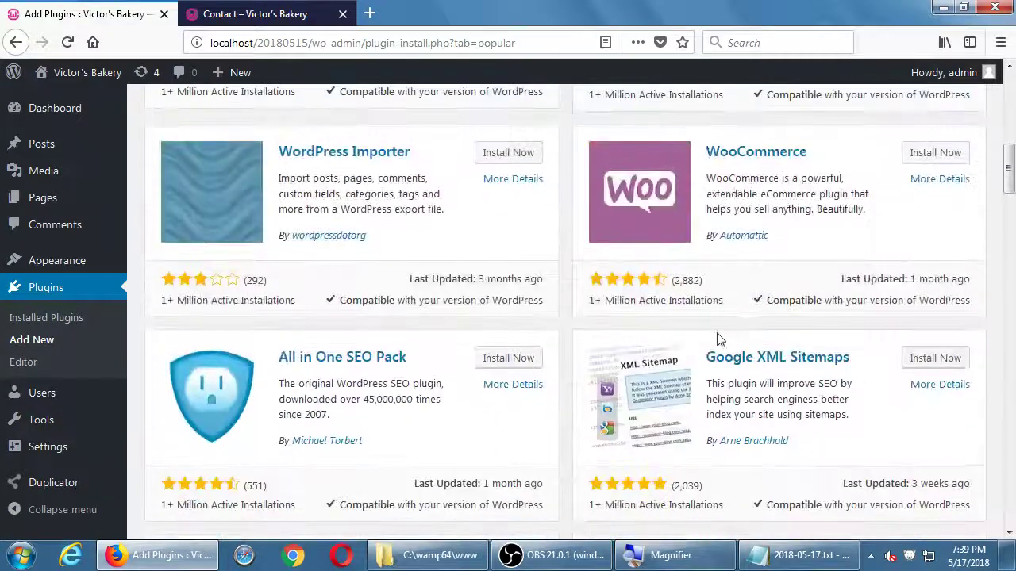
pyautogui.scroll(-7, 484, 373)
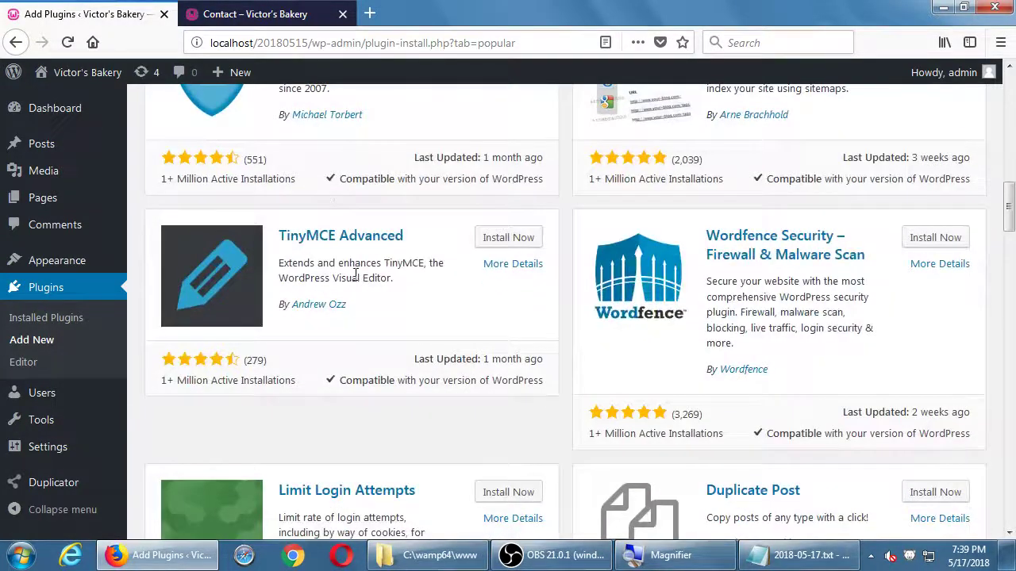
pyautogui.scroll(-8, 363, 274)
pyautogui.scroll(20, 363, 273)
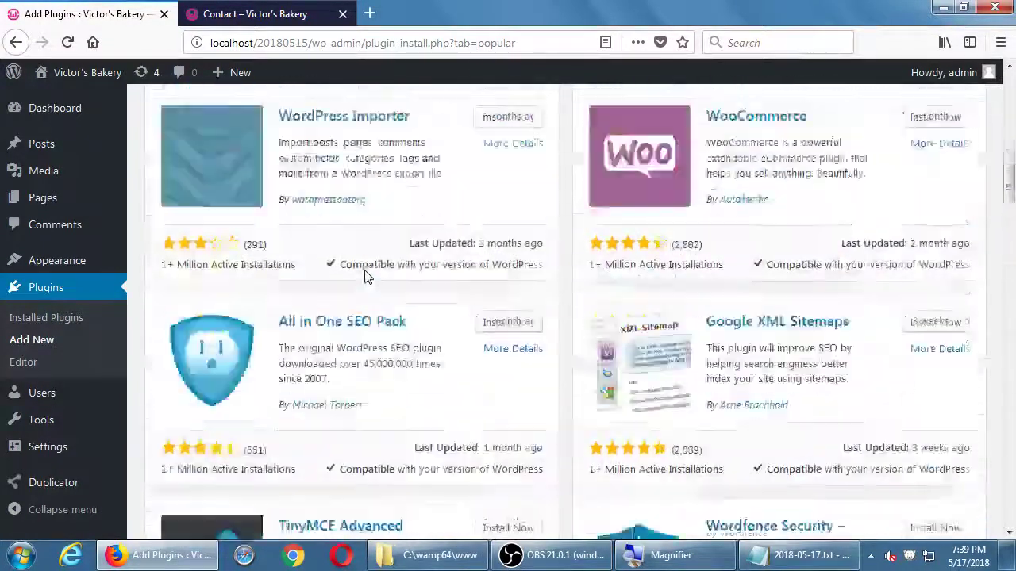
# - Show the recommended plugins and look through the suggested entries
pyautogui.click(304, 185)
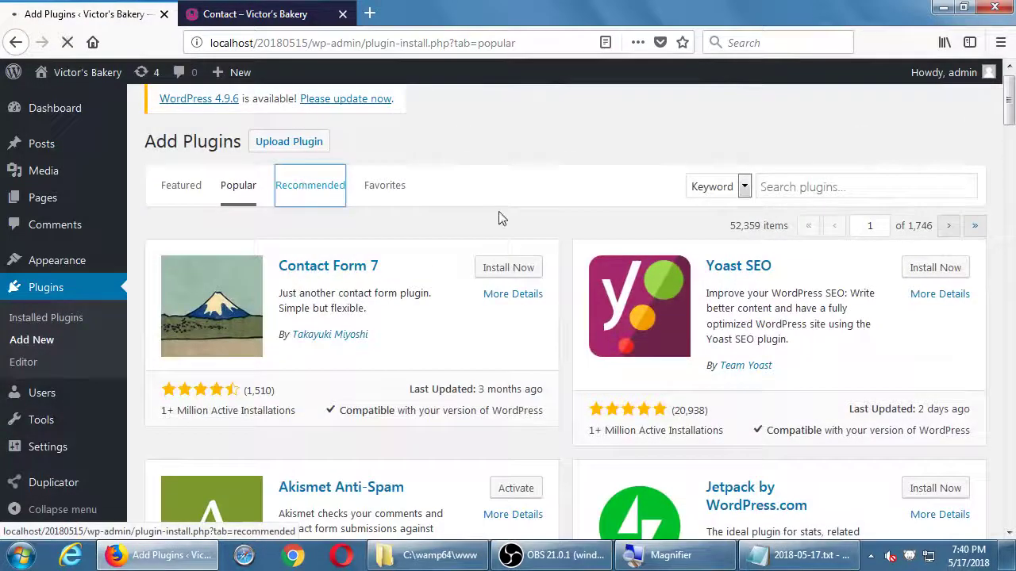
pyautogui.scroll(-3, 552, 182)
pyautogui.scroll(-10, 553, 182)
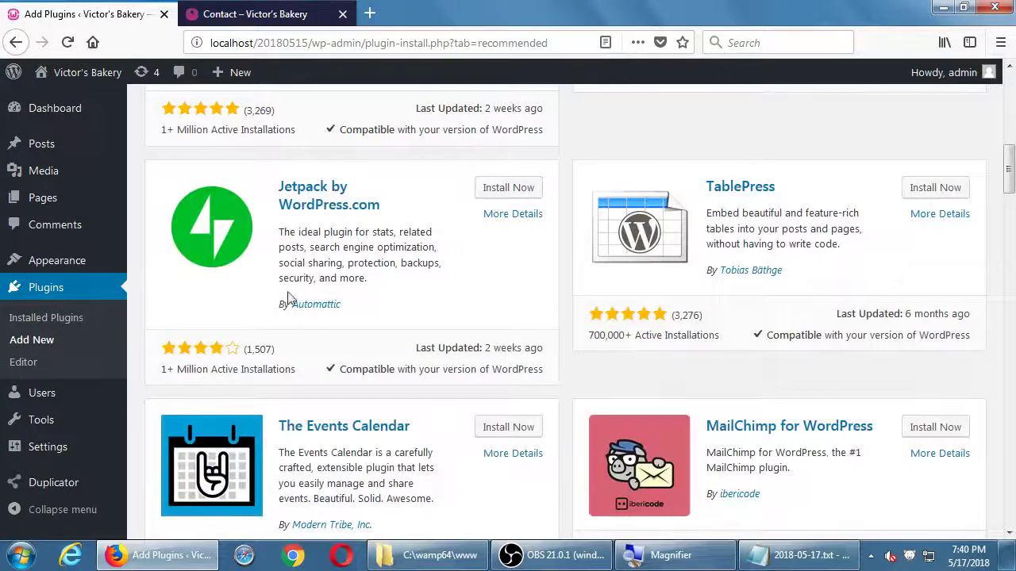
pyautogui.scroll(-3, 736, 466)
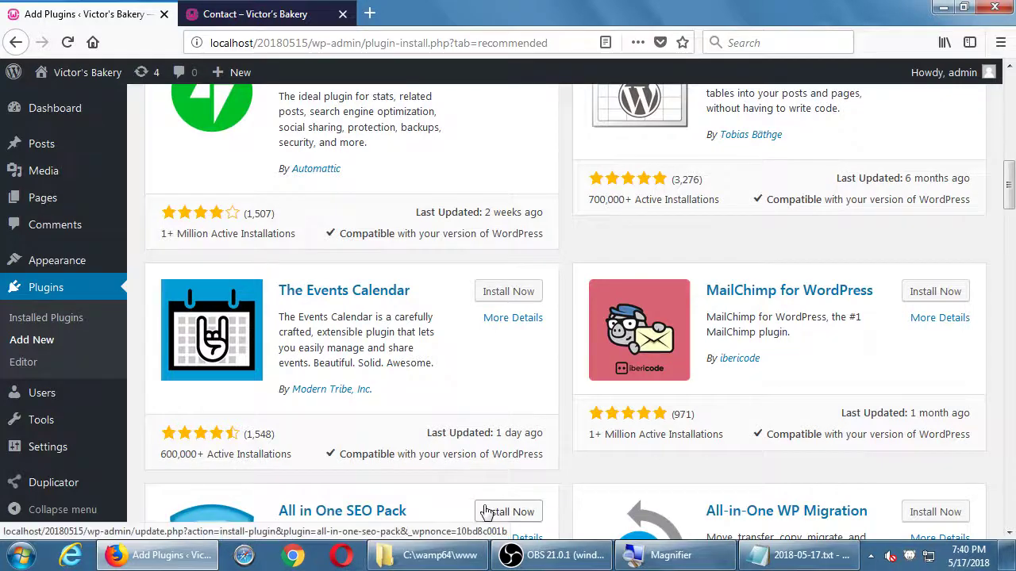
pyautogui.scroll(7, 482, 512)
pyautogui.scroll(2, 423, 317)
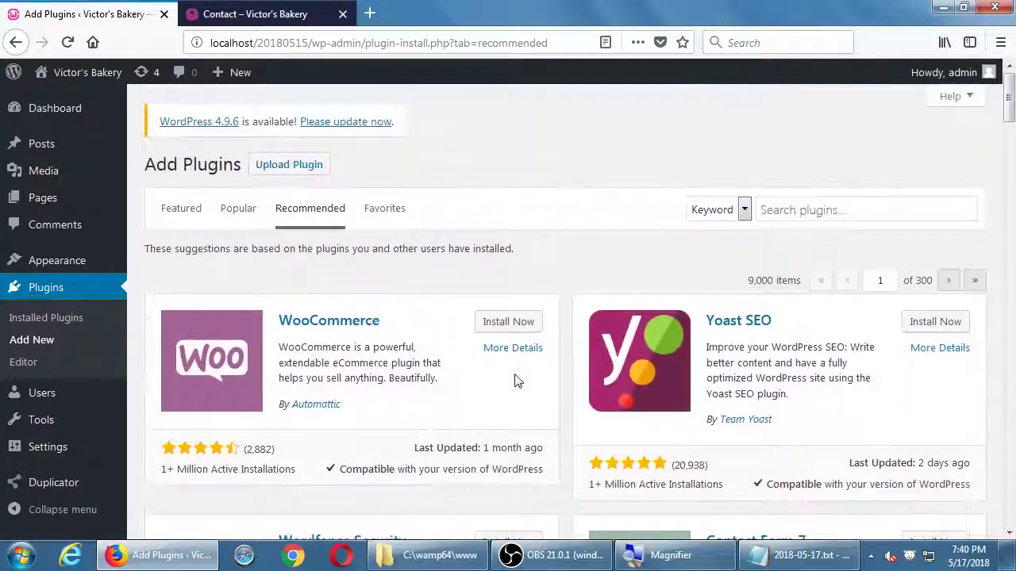
# - View the favorites section and try to search the plugin directory for "contact form"
pyautogui.click(393, 214)
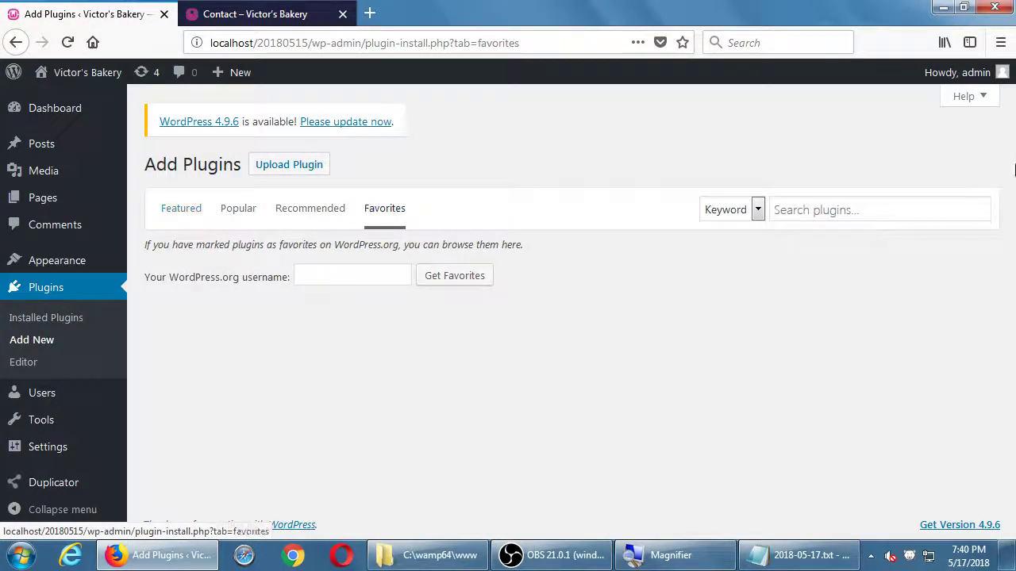
pyautogui.click(840, 216)
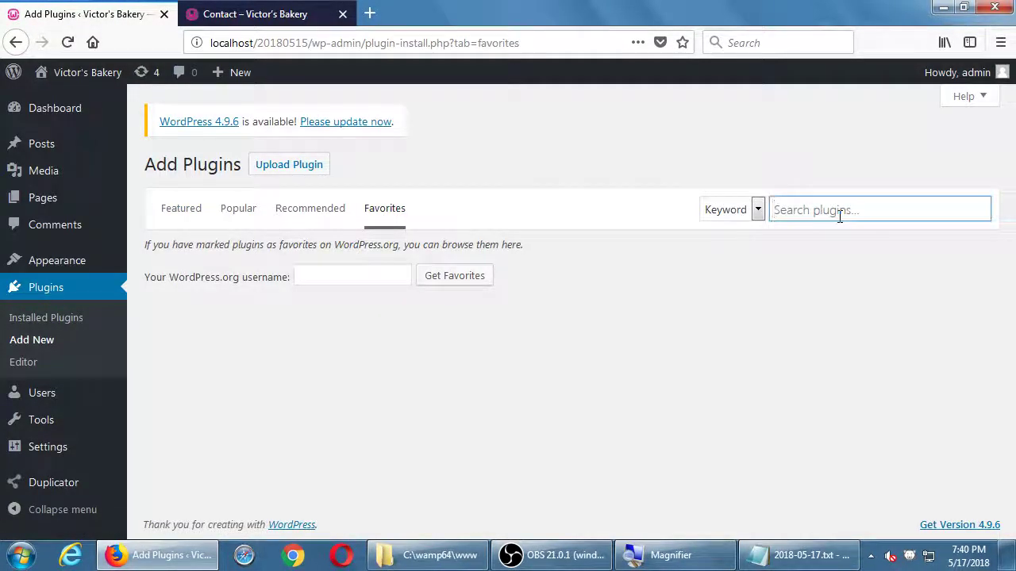
pyautogui.write('contact form')
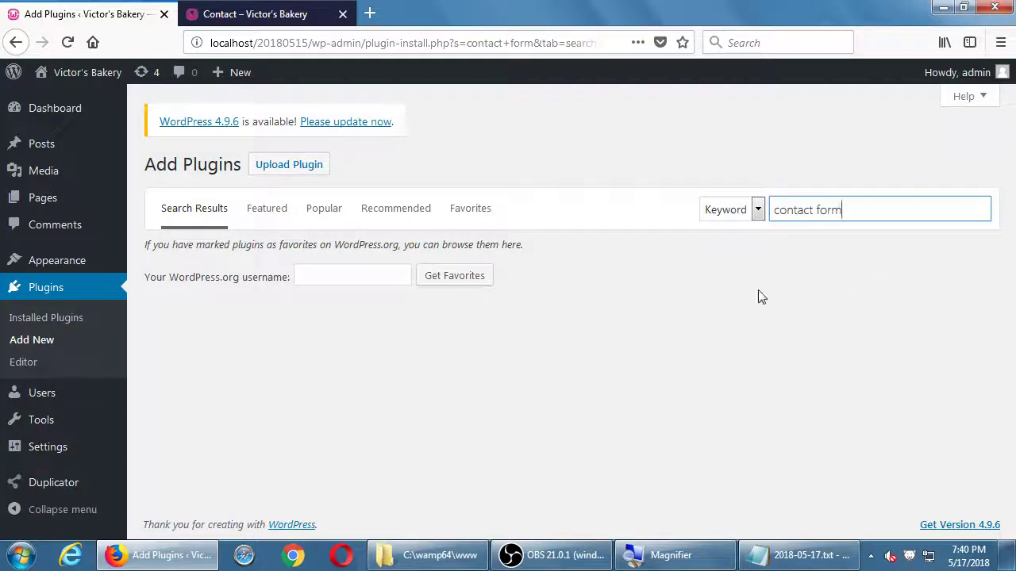
# - Search the plugin directory for "contact form" from the featured plugins section and look through the results
pyautogui.click(269, 210)
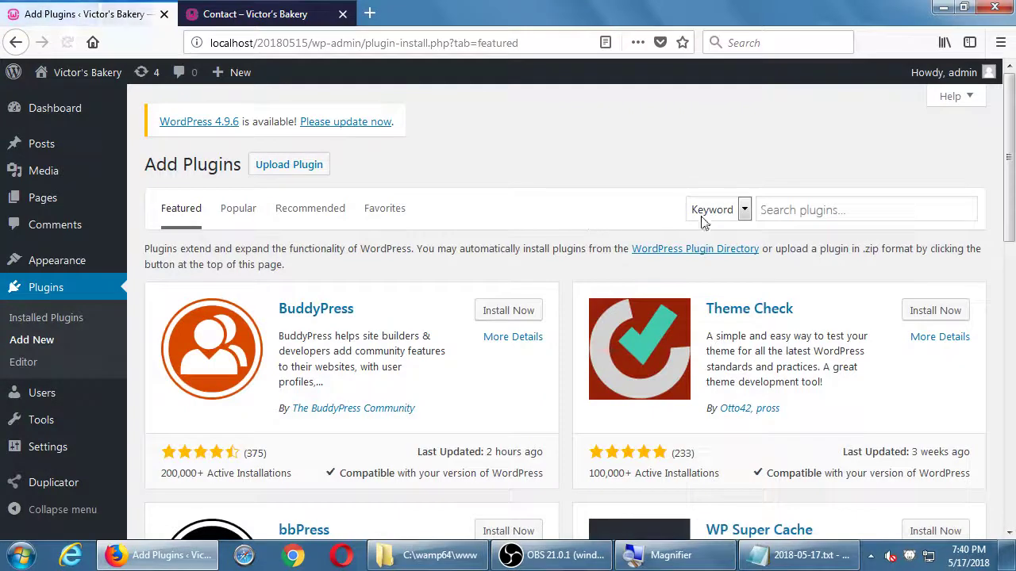
pyautogui.click(800, 213)
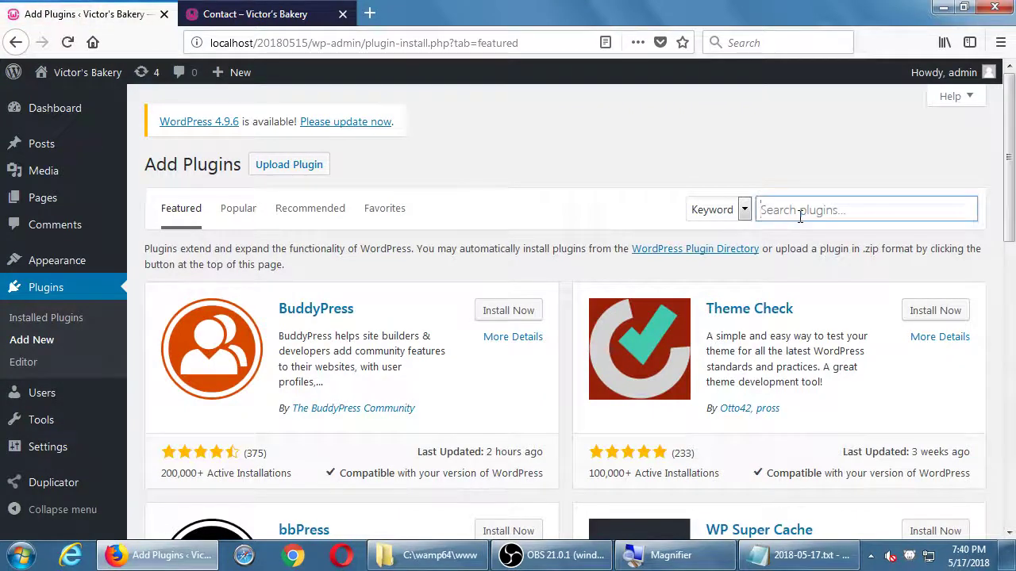
pyautogui.write('contact form')
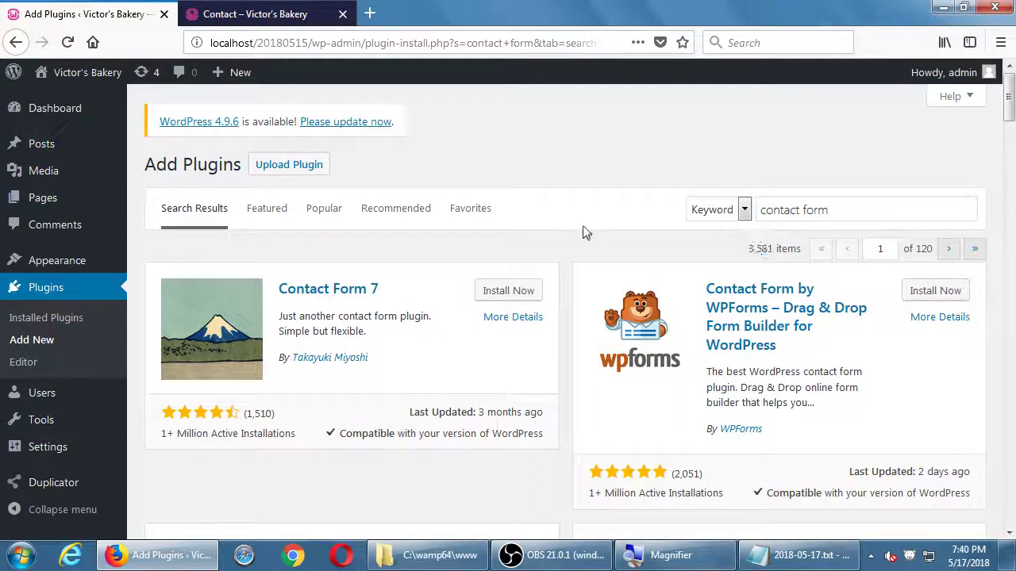
pyautogui.scroll(-3, 582, 231)
pyautogui.scroll(-20, 582, 232)
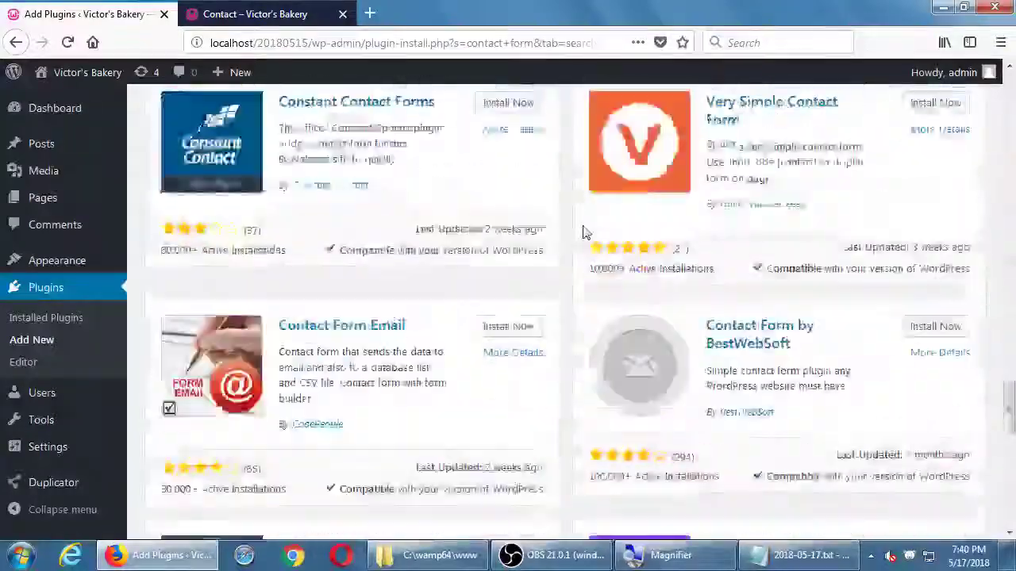
pyautogui.scroll(-10, 583, 231)
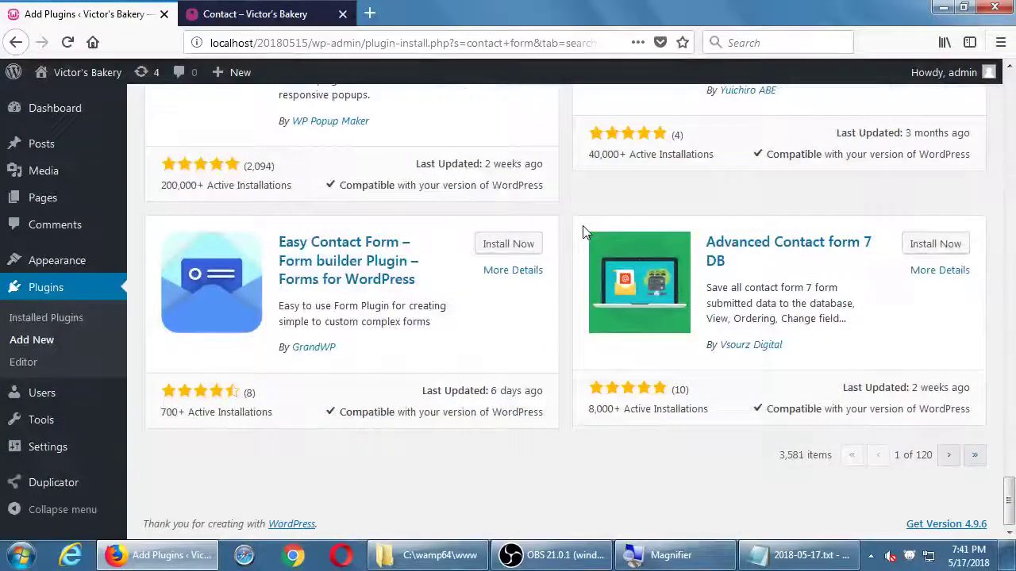
pyautogui.scroll(20, 586, 232)
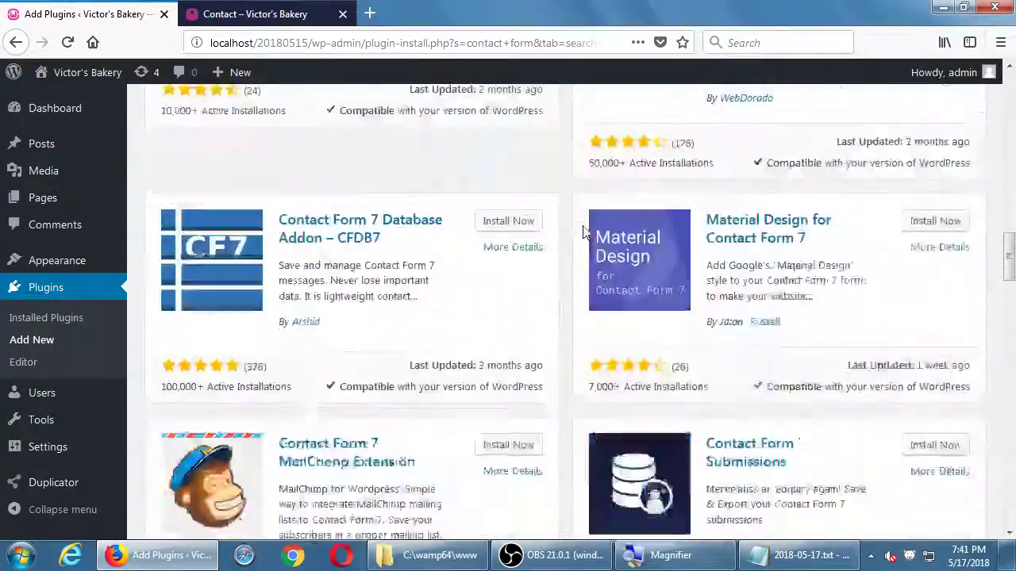
pyautogui.scroll(10, 584, 232)
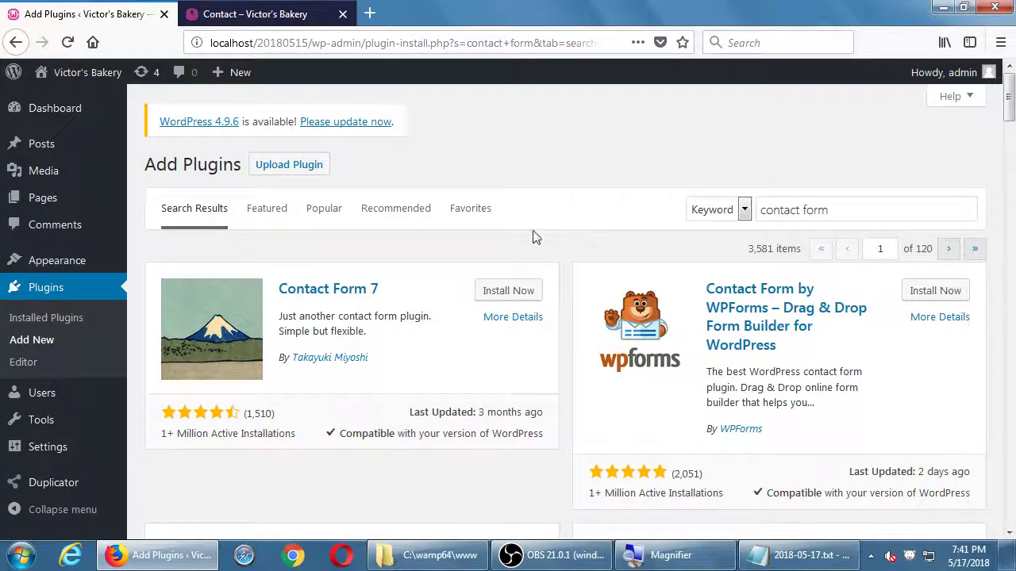
pyautogui.scroll(-3, 575, 365)
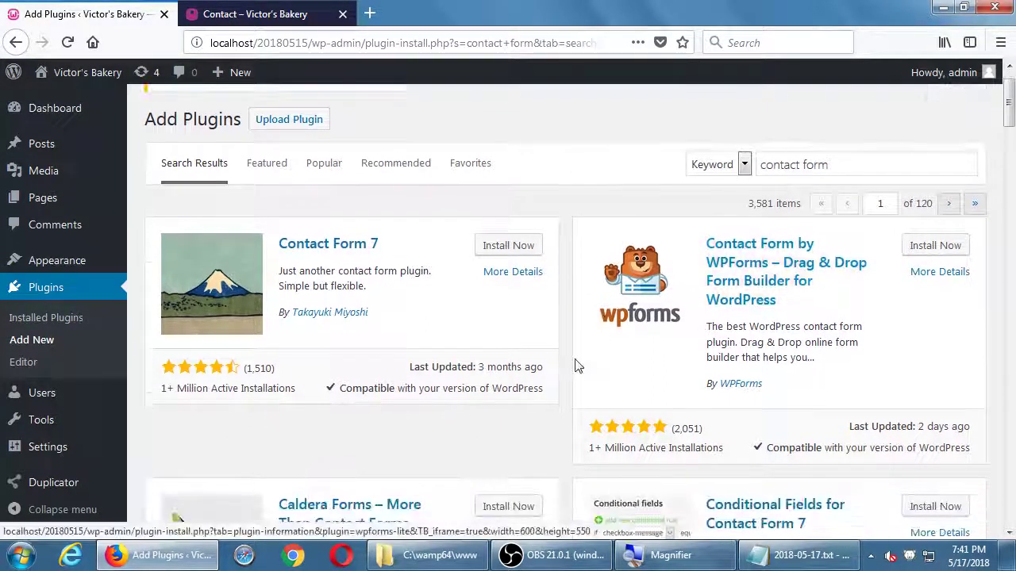
pyautogui.scroll(2, 576, 385)
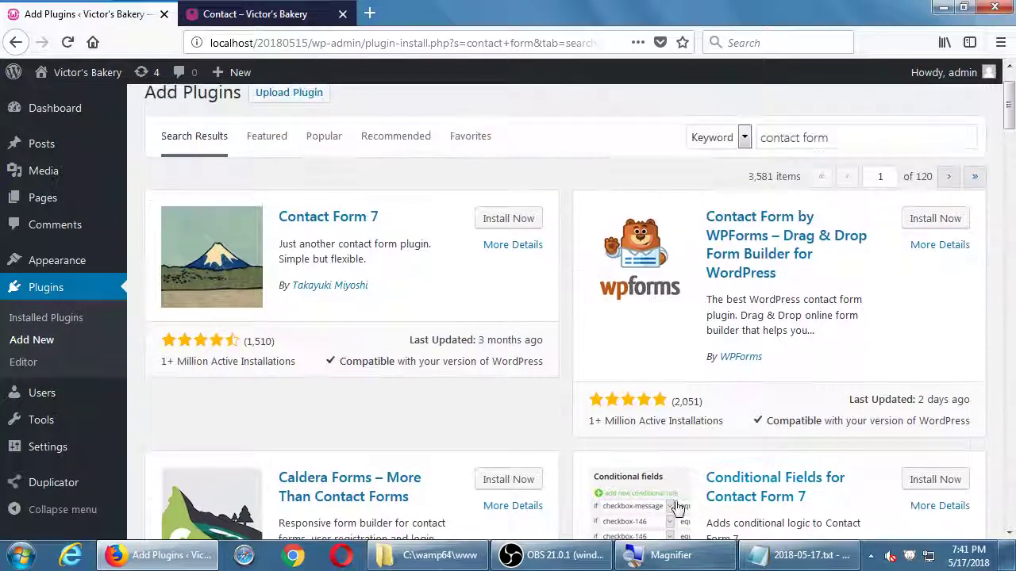
# - Switch to the Notepad notes and add the heading "What to do when you're trying to decide on a plugin" after the recommended plugins
pyautogui.click(774, 555)
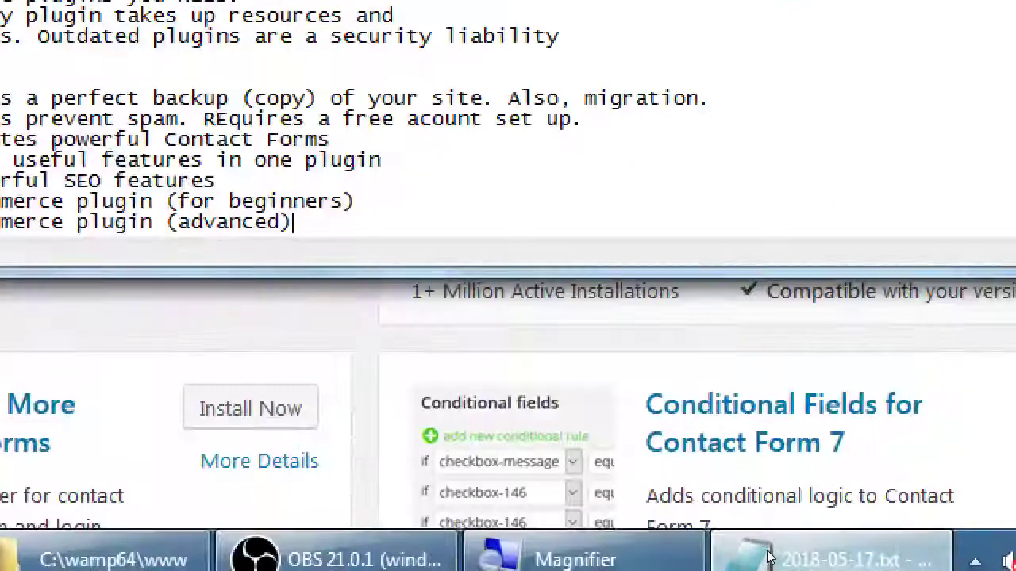
pyautogui.press('Return')
pyautogui.press('Return')
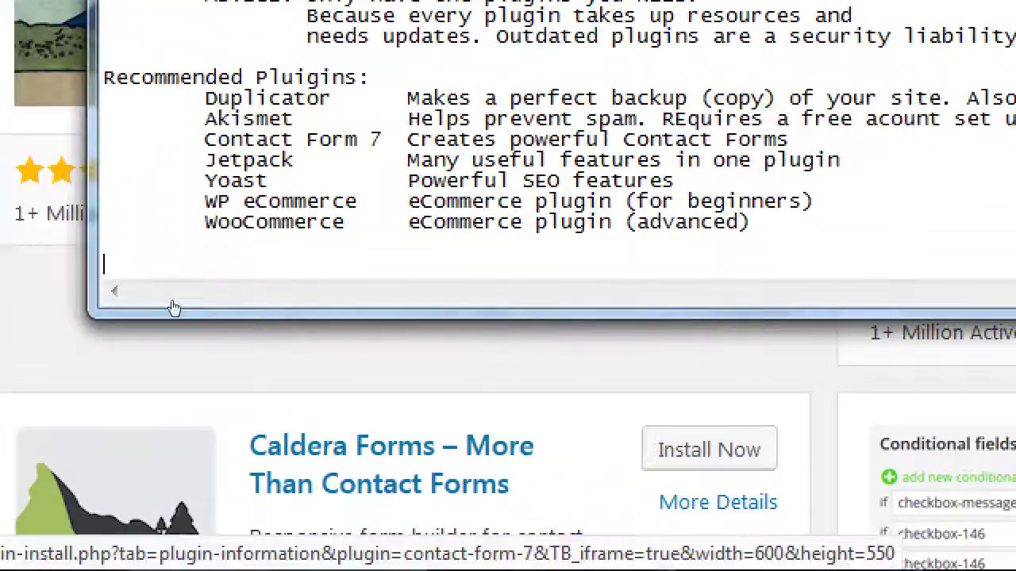
pyautogui.write('What do')
pyautogui.press('BackSpace')
pyautogui.press('BackSpace')
pyautogui.press('BackSpace')
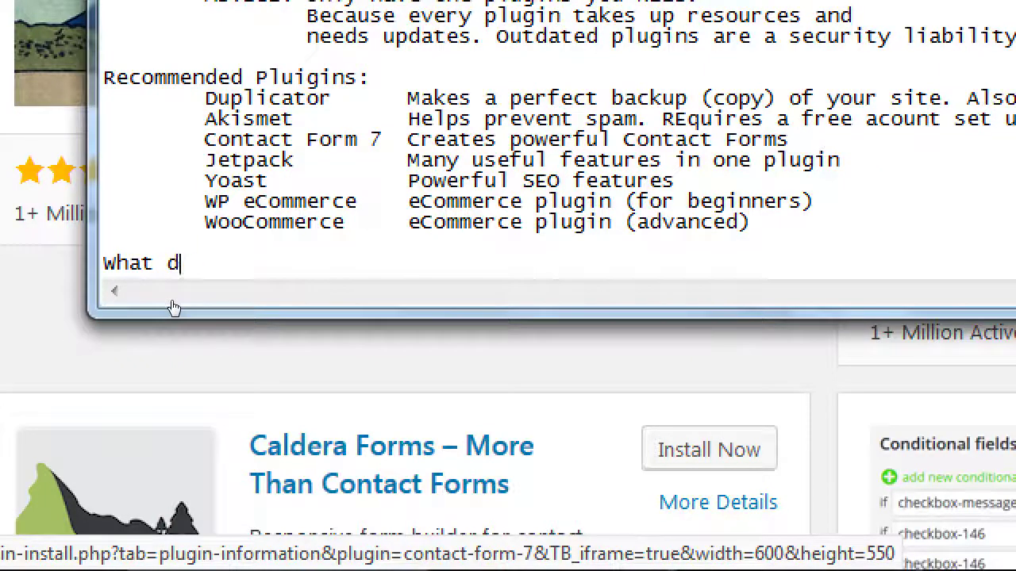
pyautogui.write('to do')
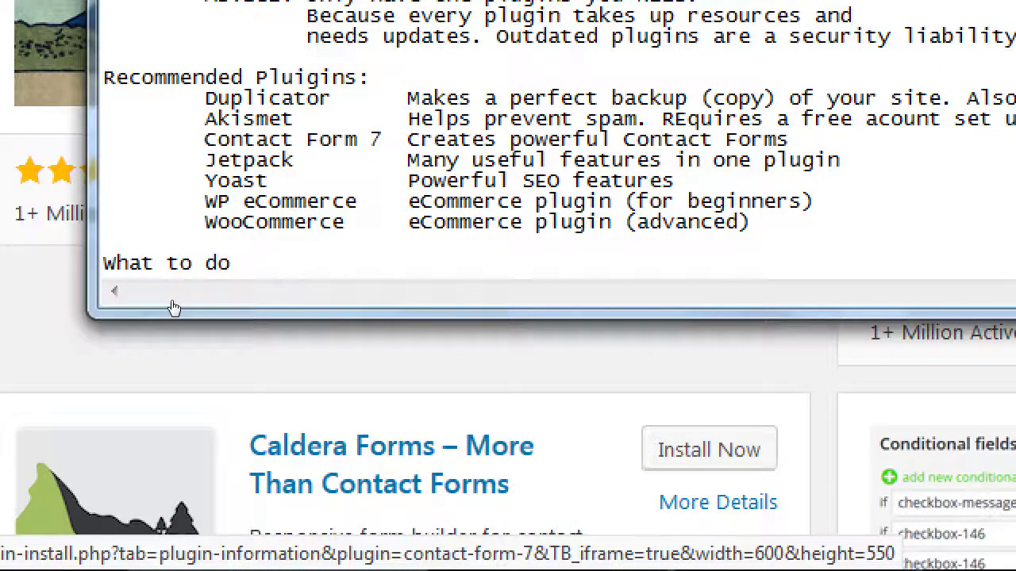
pyautogui.write('jf')
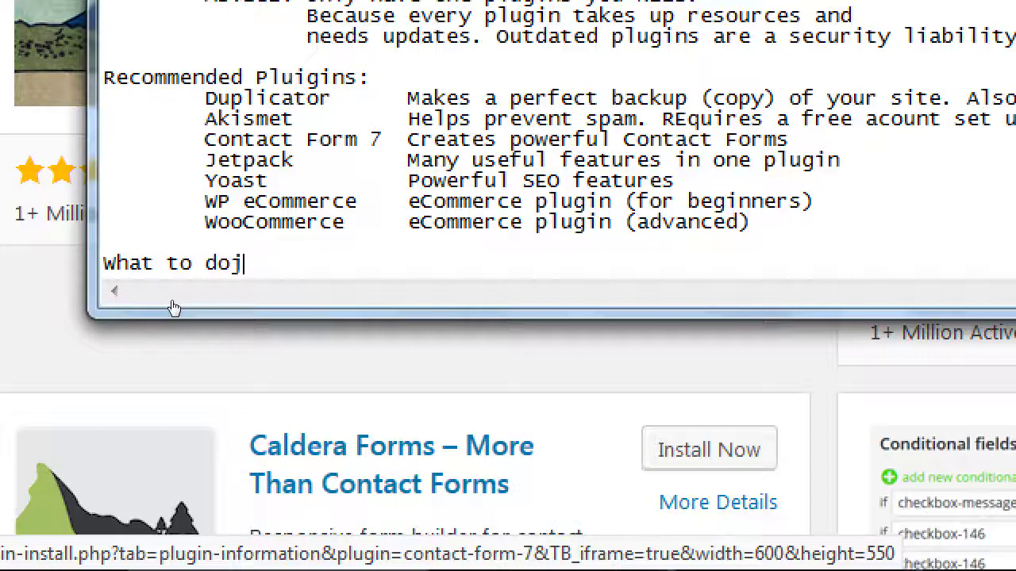
pyautogui.press('BackSpace')
pyautogui.press('BackSpace')
pyautogui.write("when you're trying to decide")
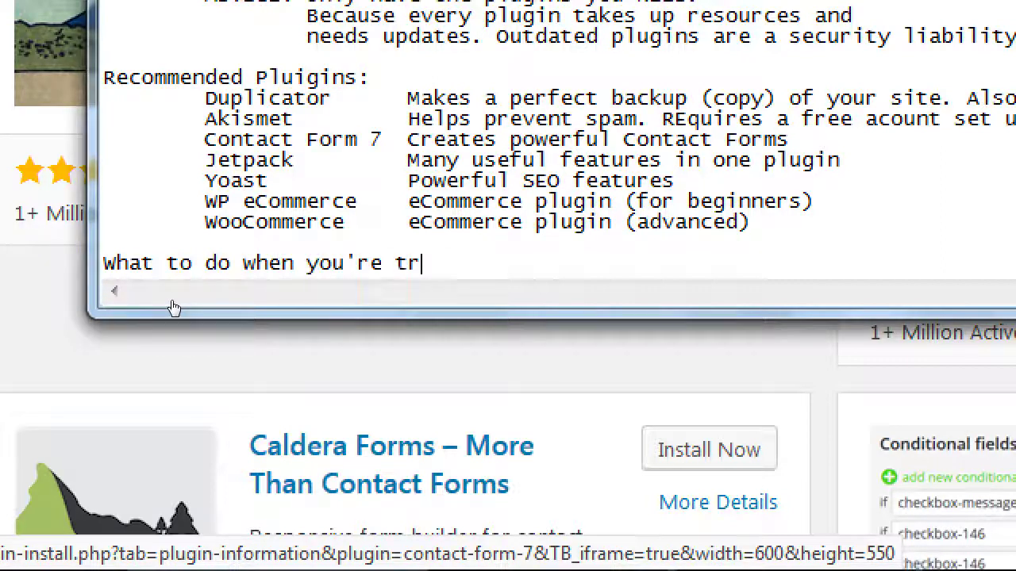
pyautogui.write(' on a plugin')
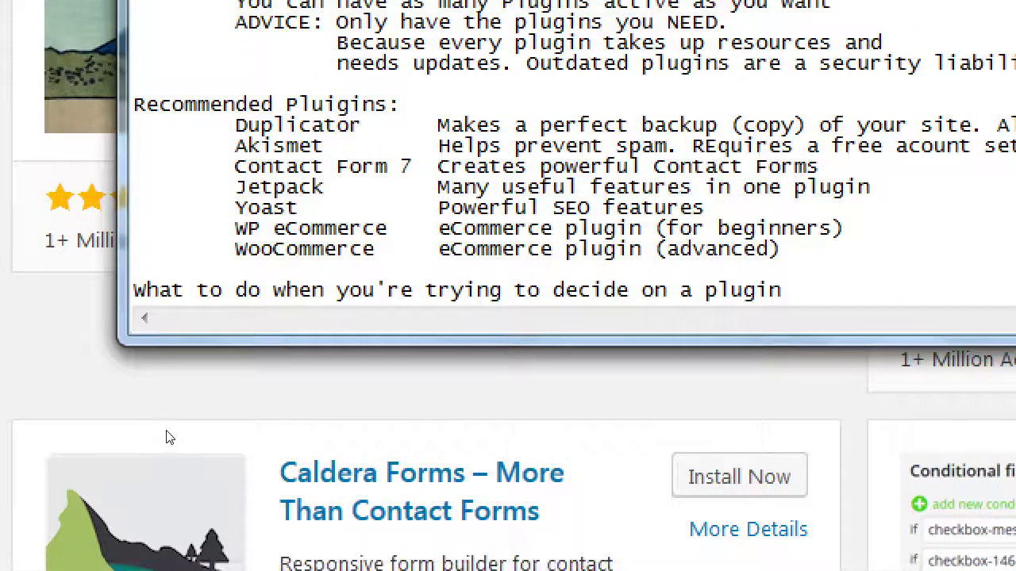
# - Return to the browser and examine the Contact Form 7 entry's description, rating, active installations, last update and compatibility
pyautogui.click(166, 421)
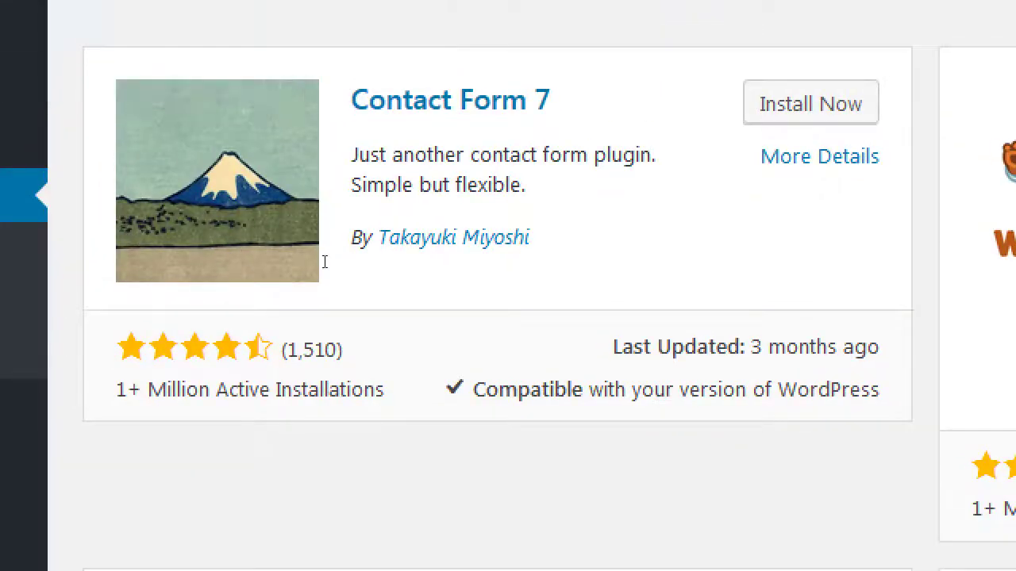
pyautogui.moveTo(414, 158); pyautogui.dragTo(453, 290)
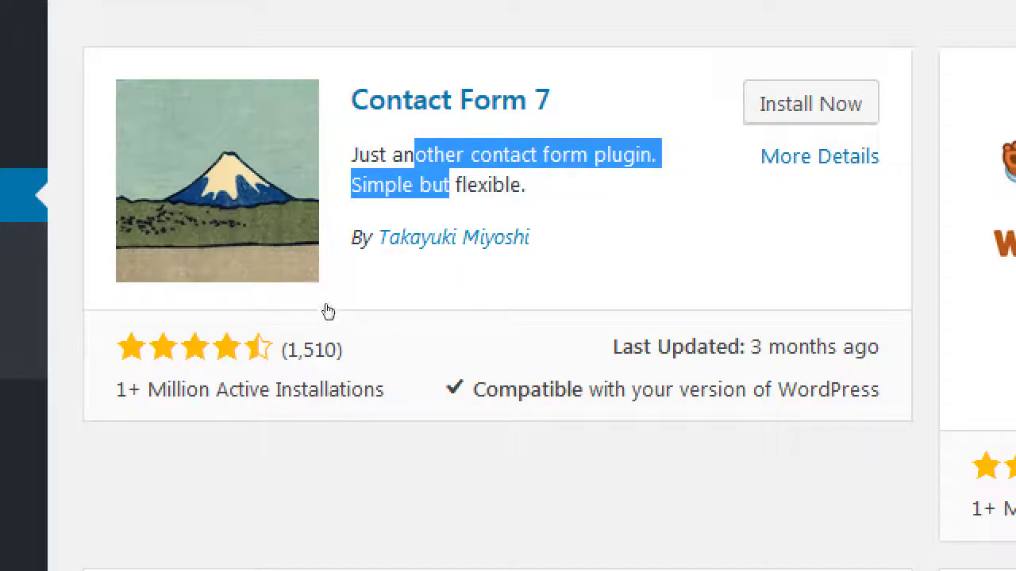
pyautogui.click(337, 427)
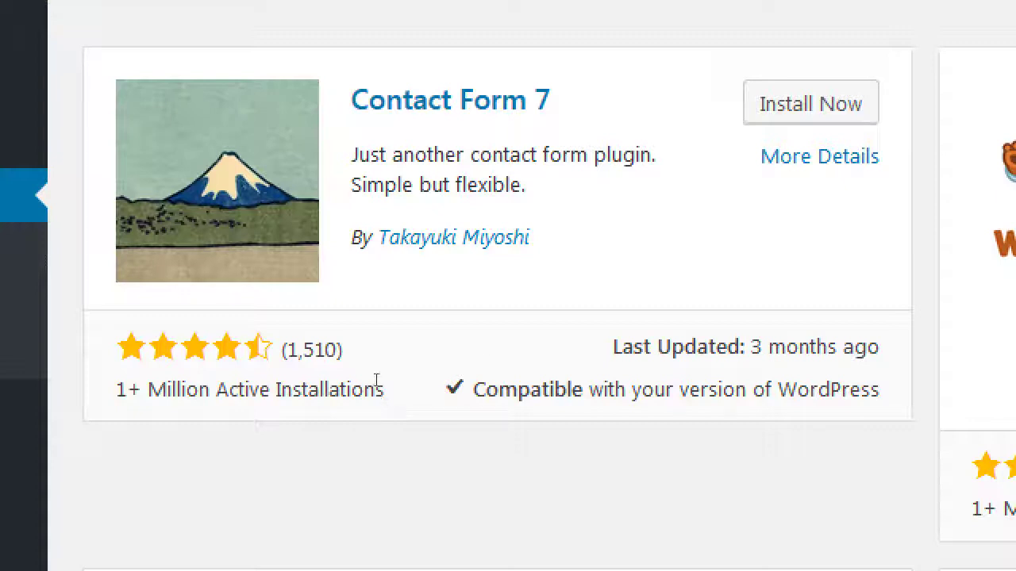
pyautogui.click(411, 408)
# - Switch to the Notepad notes and add the indented tip "Go for plugins that are 3 months or younger" under the new heading
pyautogui.hotkey('alt', 'Tab')
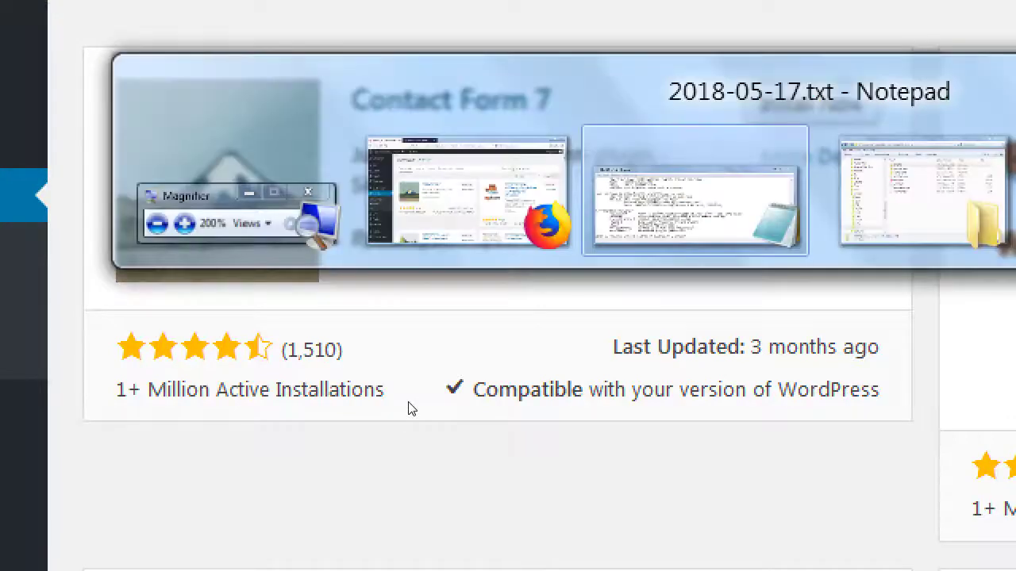
pyautogui.press('Return')
pyautogui.press('Tab')
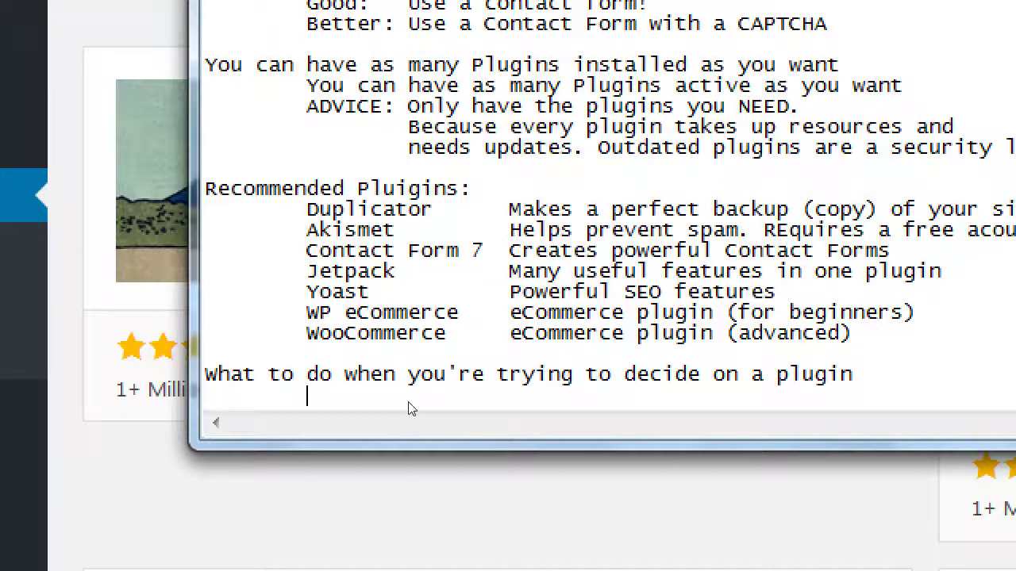
pyautogui.write('Go for plug')
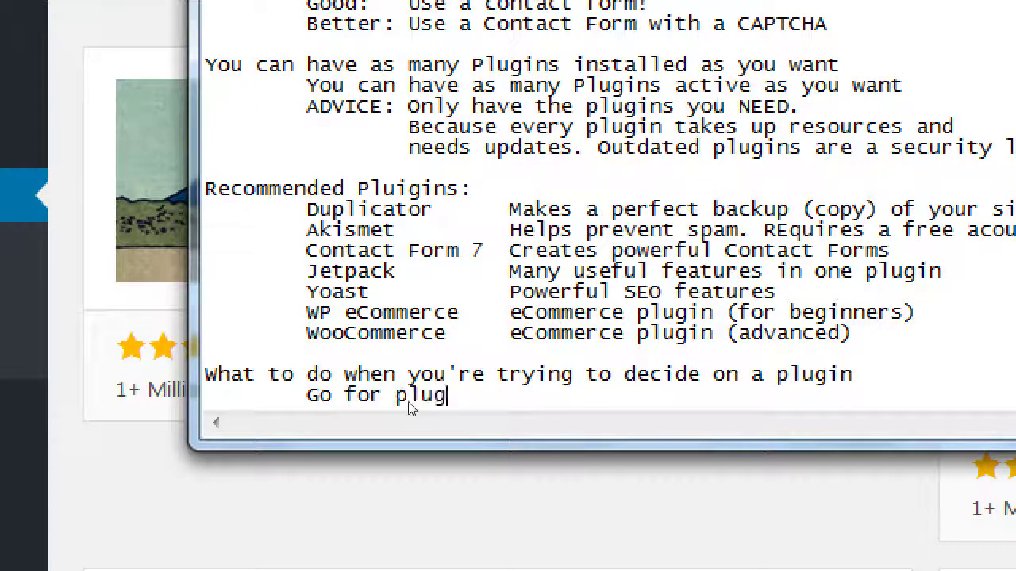
pyautogui.write('ins that are 3 months or younger')
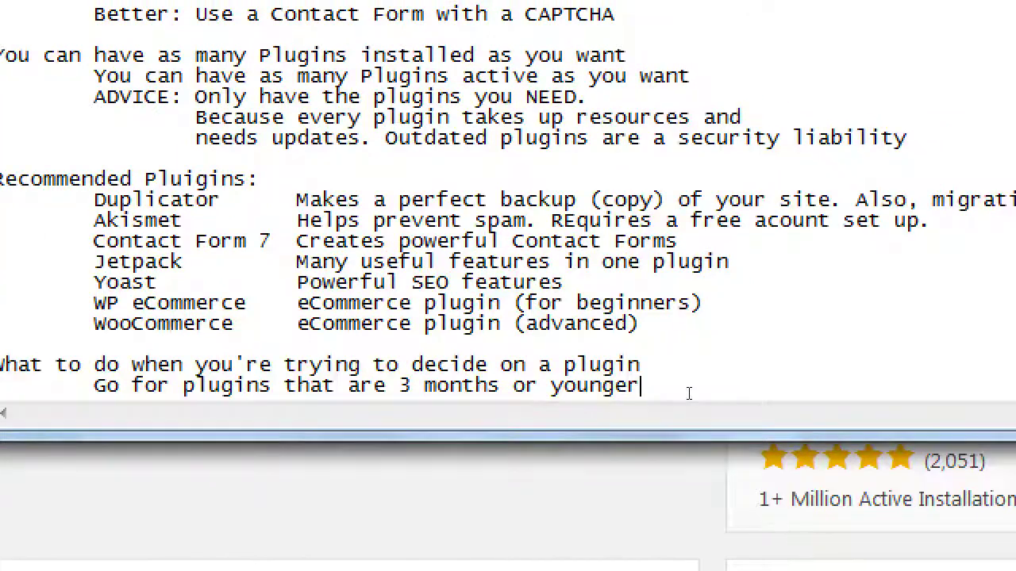
# - Add the further indented remark "(older is a security liability)" below the plugin age tip
pyautogui.press('Return')
pyautogui.press('Tab')
pyautogui.press('Tab')
pyautogui.write('(o')
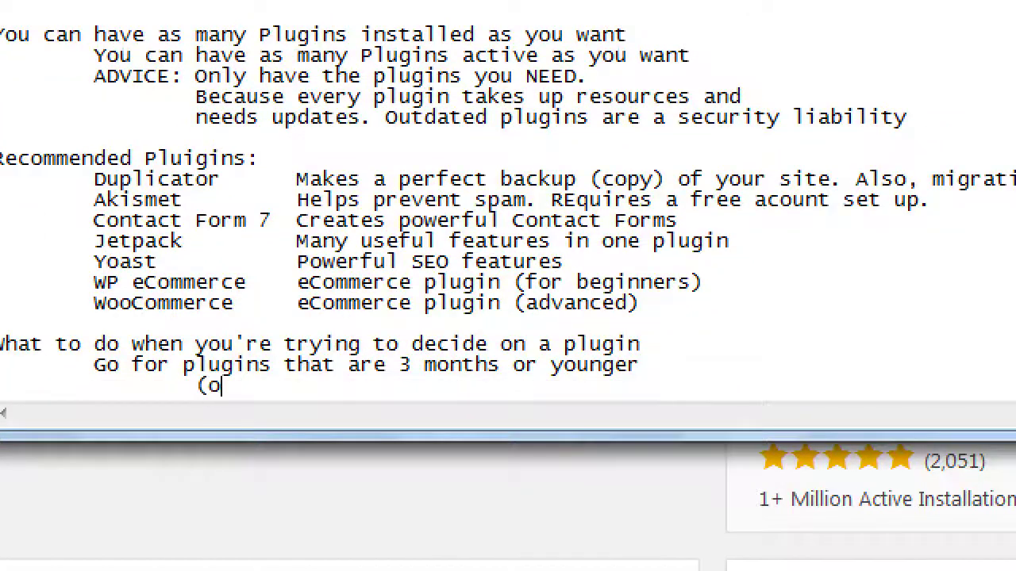
pyautogui.write('lder is a sec')
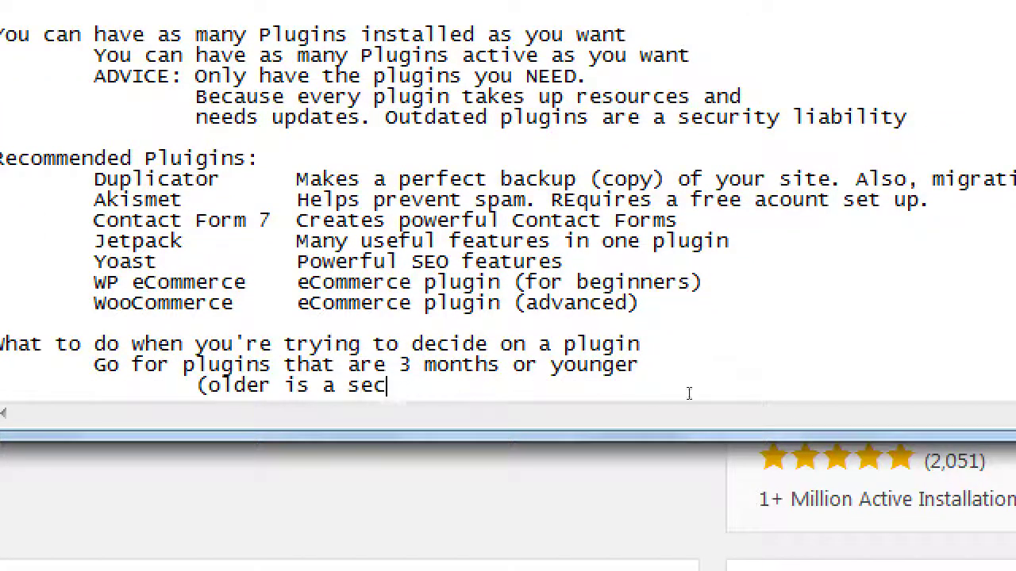
pyautogui.write('urity liability)')
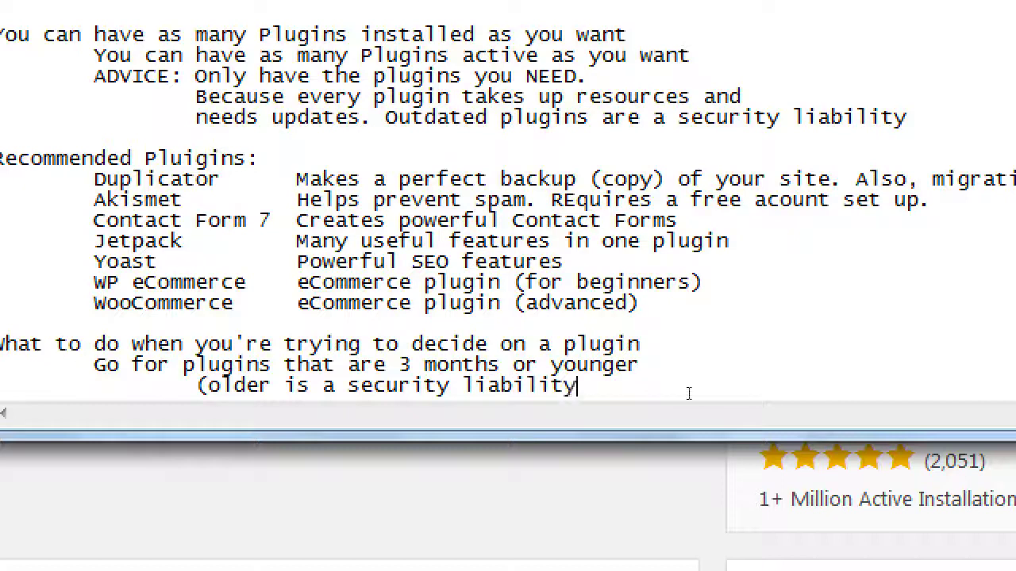
# - Add a second tip reading "Go for plugins with a high star rating AND number of ratings"
pyautogui.press('Return')
pyautogui.press('Tab')
pyautogui.write('Go for pulig')
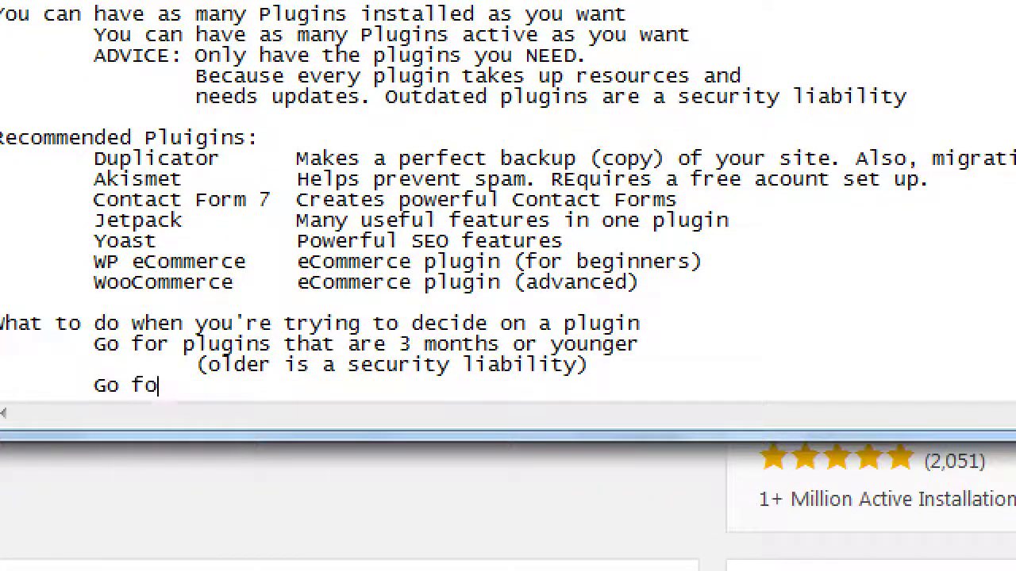
pyautogui.press('BackSpace')
pyautogui.press('BackSpace')
pyautogui.press('BackSpace')
pyautogui.press('BackSpace')
pyautogui.write('lugins with a h')
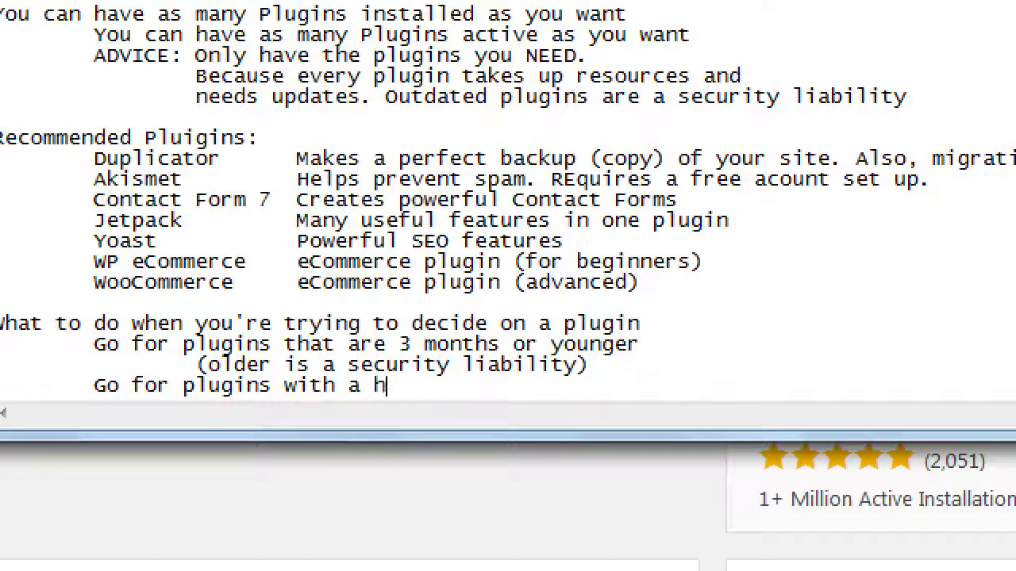
pyautogui.write('igh star raiting')
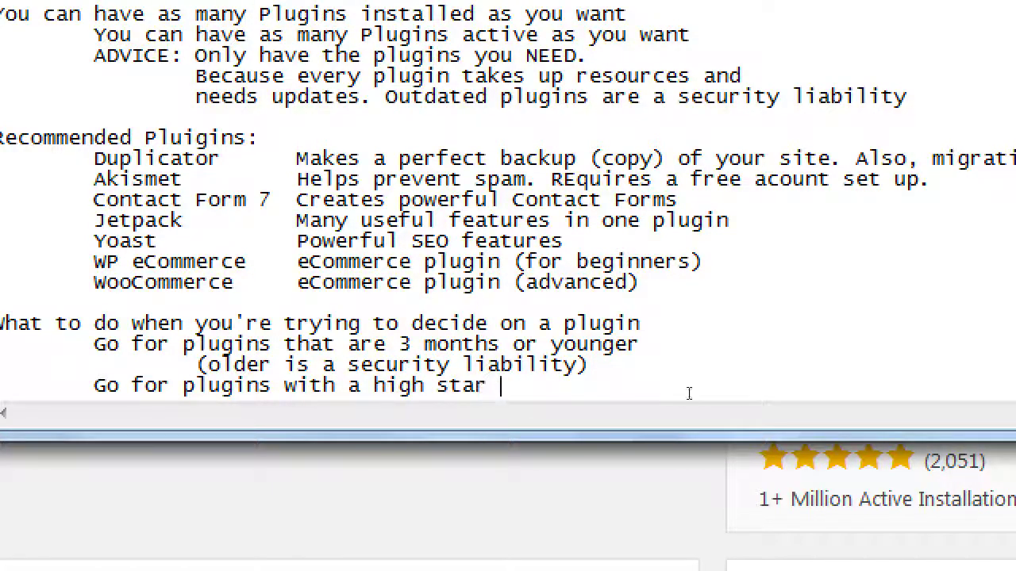
pyautogui.press('BackSpace')
pyautogui.press('BackSpace')
pyautogui.press('BackSpace')
pyautogui.press('BackSpace')
pyautogui.press('BackSpace')
pyautogui.write('ting AND number of rating')
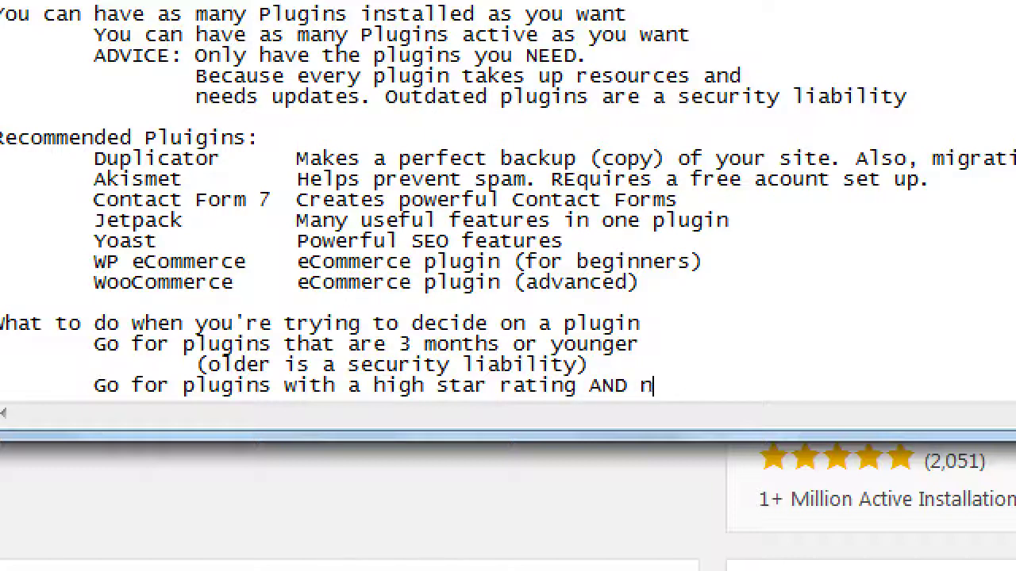
pyautogui.write('s')
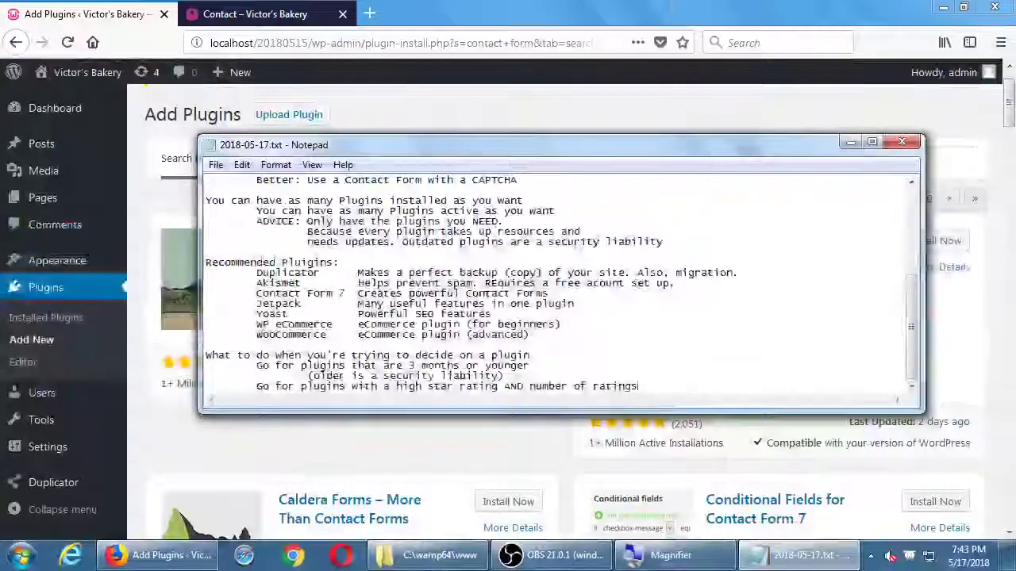
# - Return to the browser and compare the star ratings and number of ratings of the listed contact form plugins
pyautogui.click(689, 429)
pyautogui.scroll(-3, 534, 216)
pyautogui.scroll(-3, 534, 218)
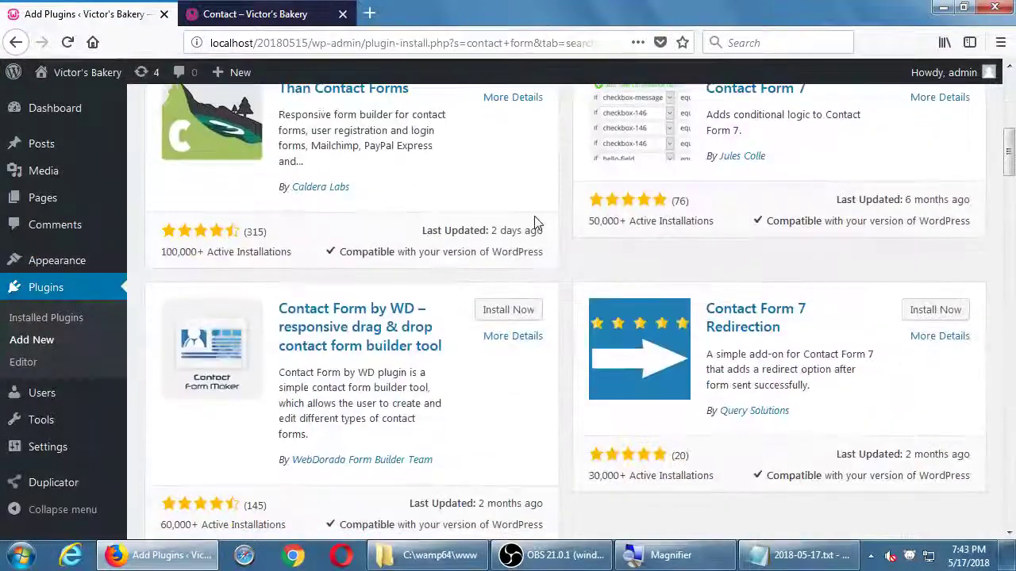
pyautogui.scroll(3, 535, 222)
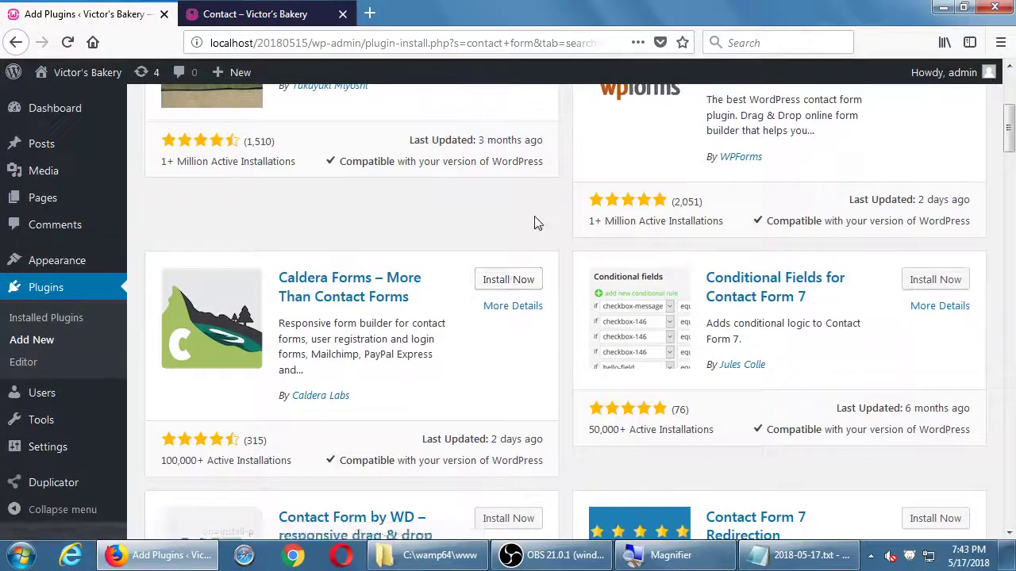
pyautogui.scroll(-3, 537, 222)
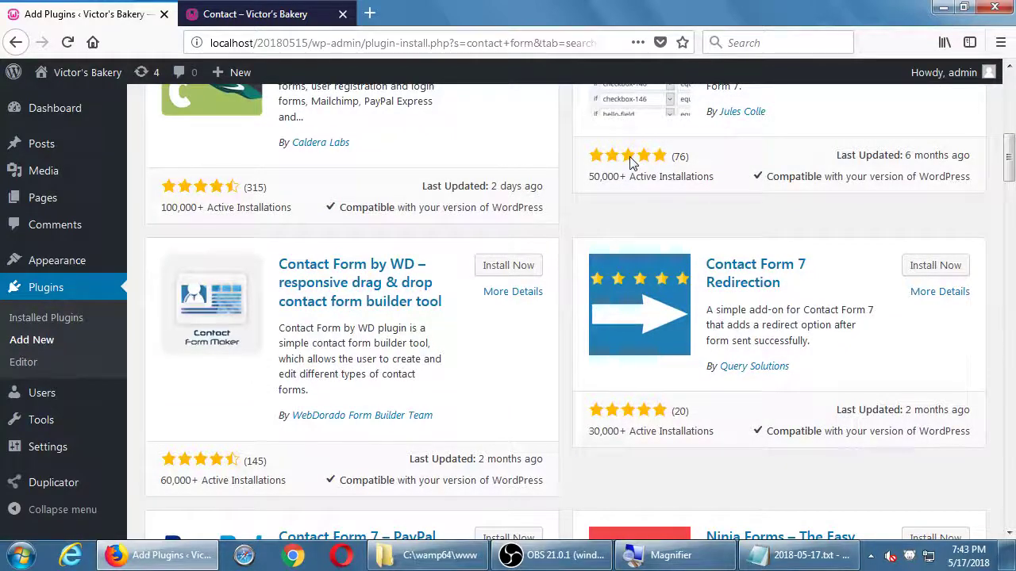
pyautogui.scroll(-3, 630, 167)
pyautogui.scroll(-2, 625, 218)
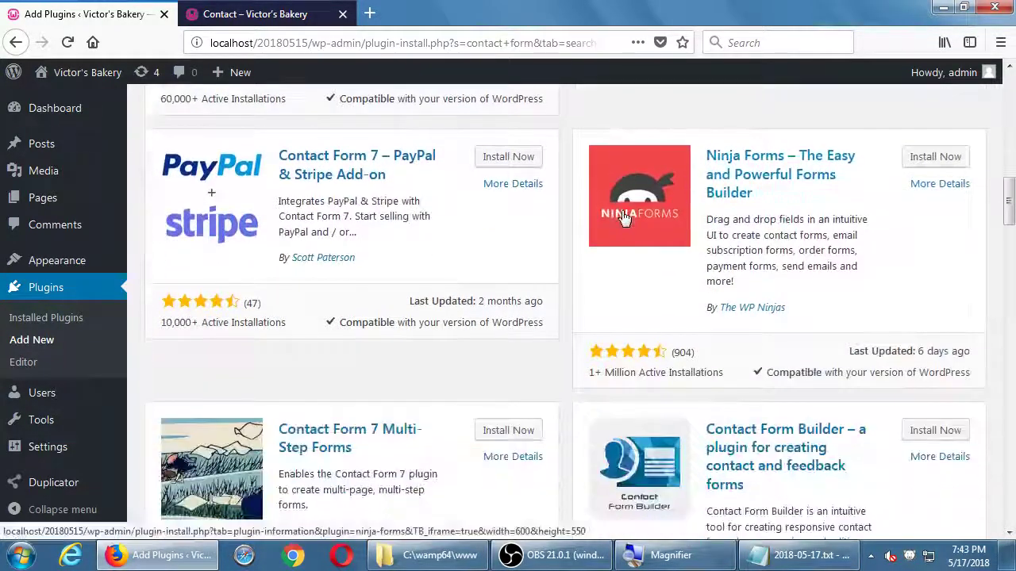
# - Look through the remaining contact form search results, checking ratings, active installations and update dates, and return to the first results
pyautogui.scroll(-4, 624, 219)
pyautogui.scroll(-4, 624, 218)
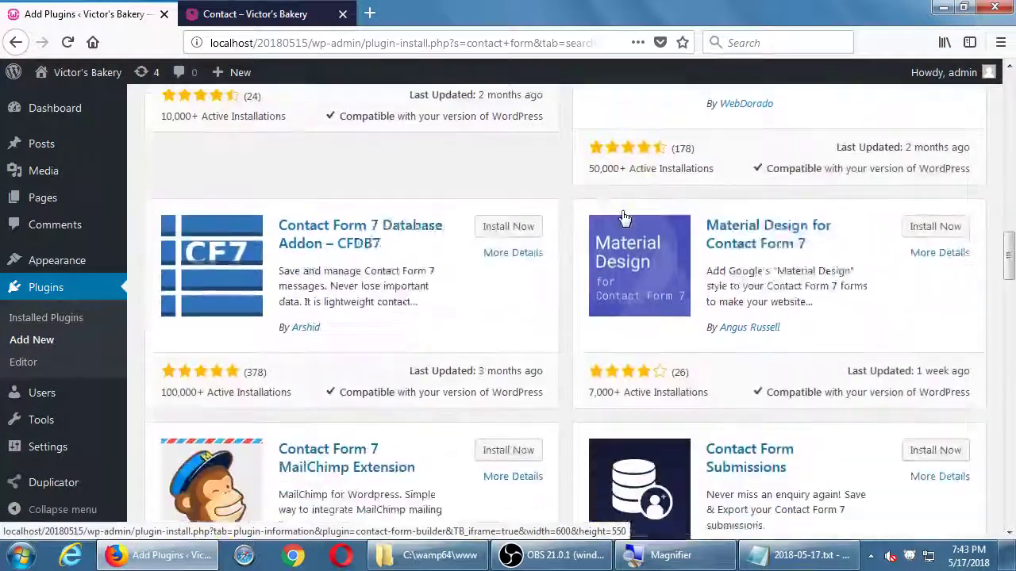
pyautogui.scroll(-8, 624, 214)
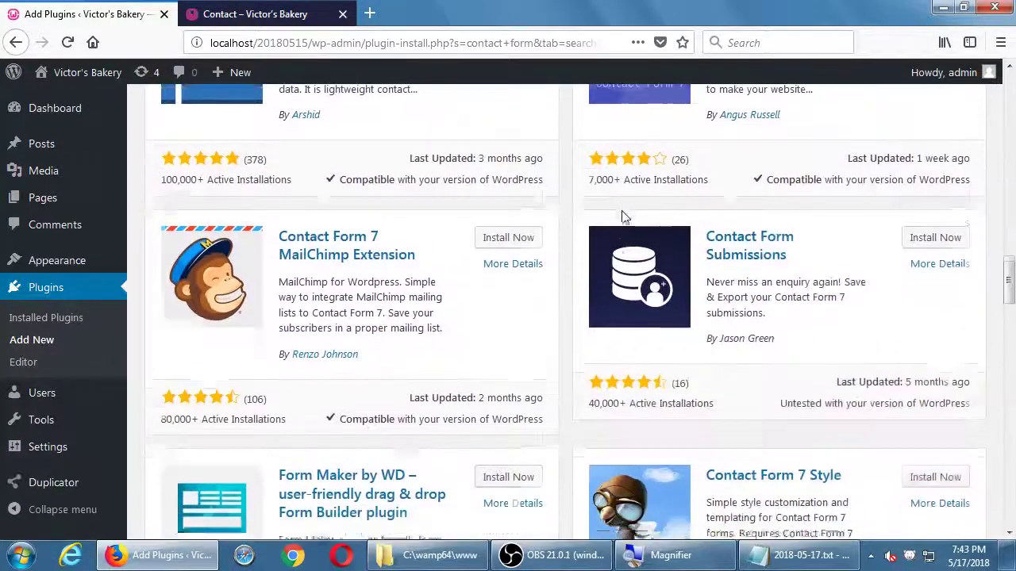
pyautogui.scroll(-2, 625, 217)
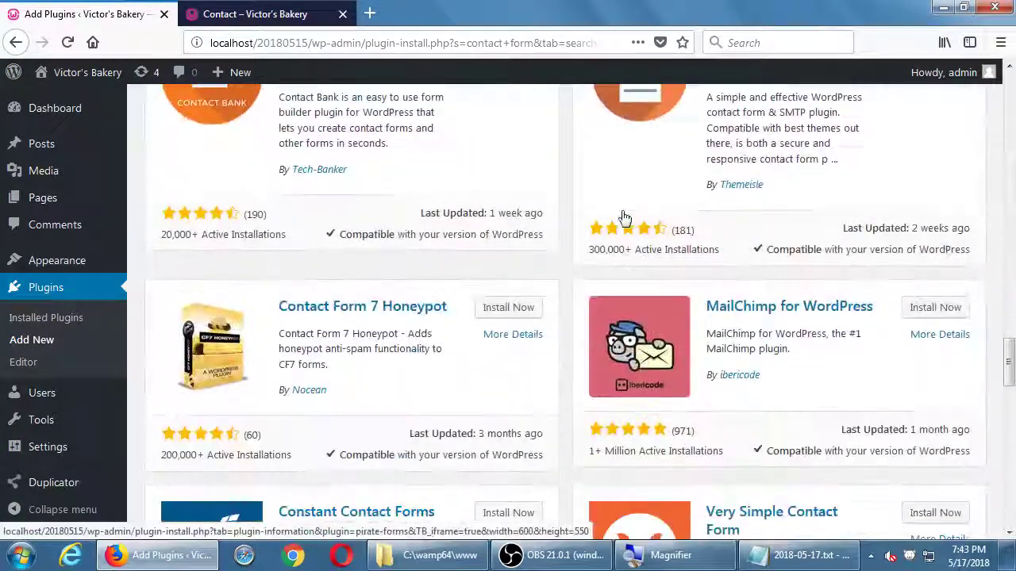
pyautogui.scroll(-2, 624, 218)
pyautogui.scroll(-5, 625, 216)
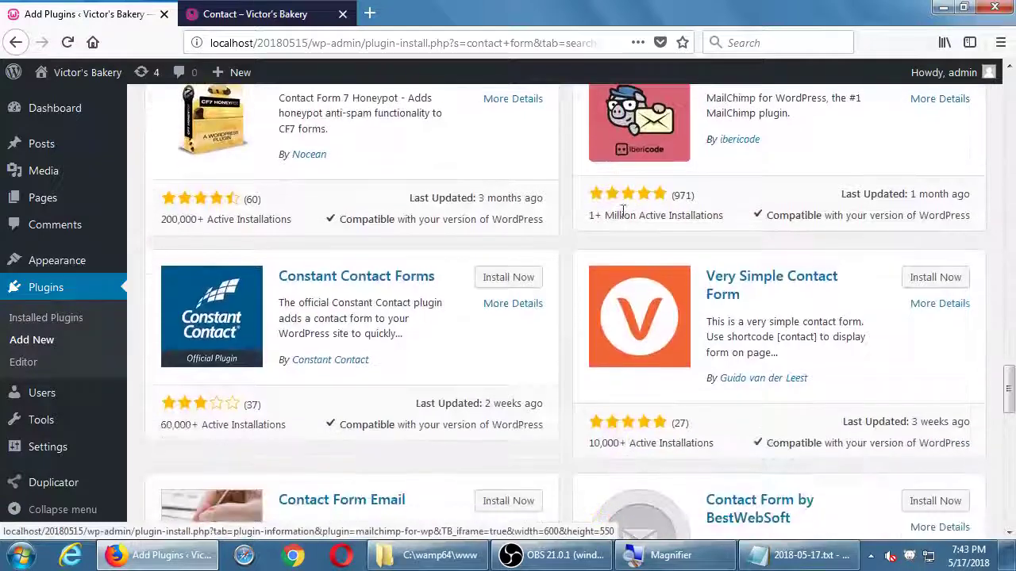
pyautogui.scroll(-4, 625, 218)
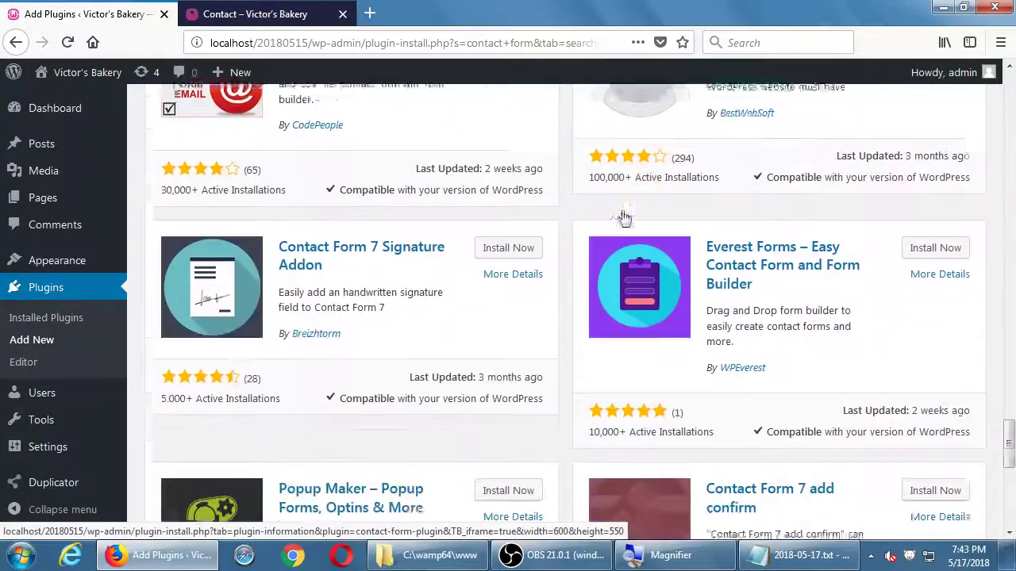
pyautogui.scroll(1, 622, 211)
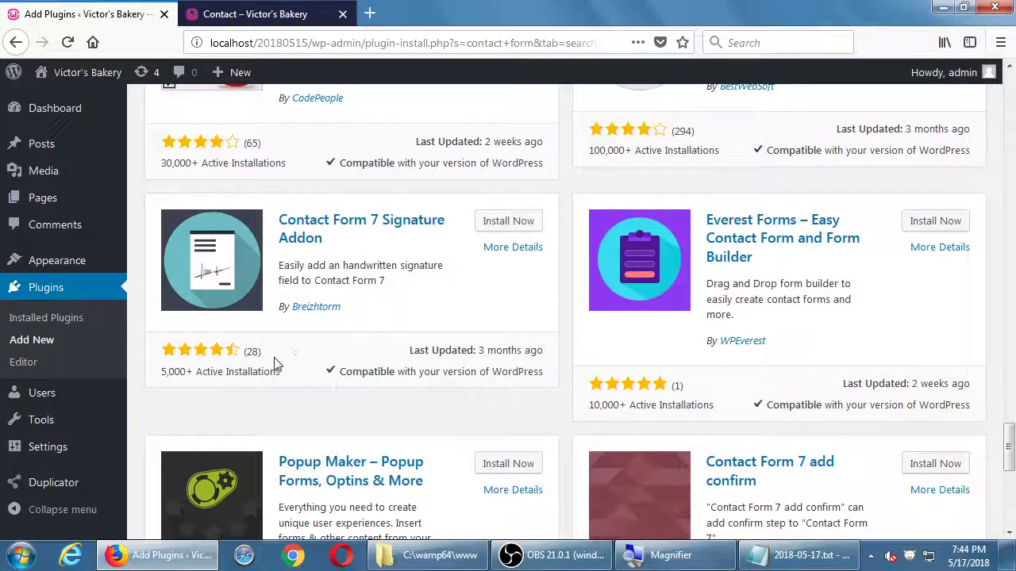
pyautogui.scroll(10, 274, 357)
pyautogui.scroll(10, 273, 357)
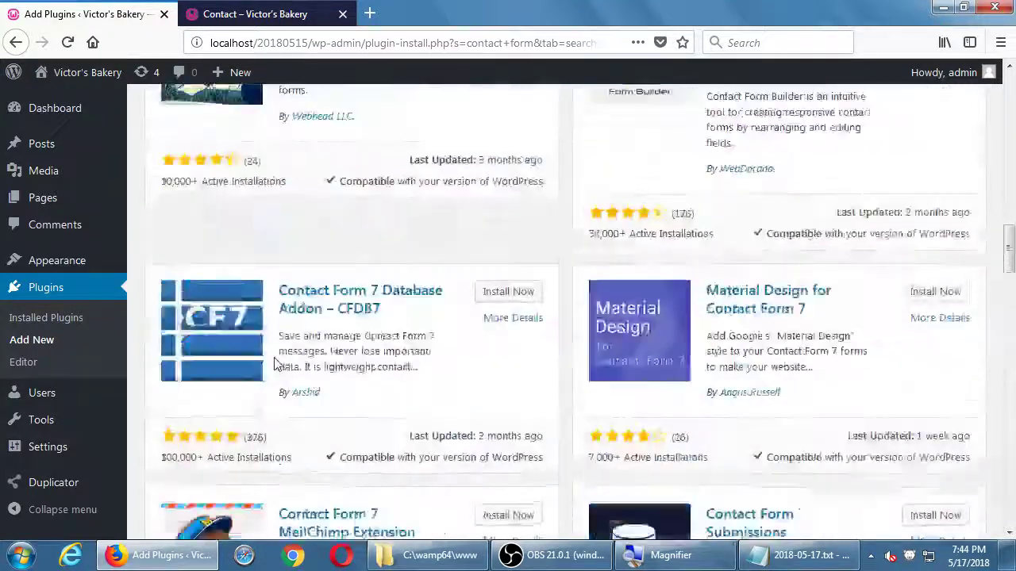
pyautogui.scroll(8, 275, 362)
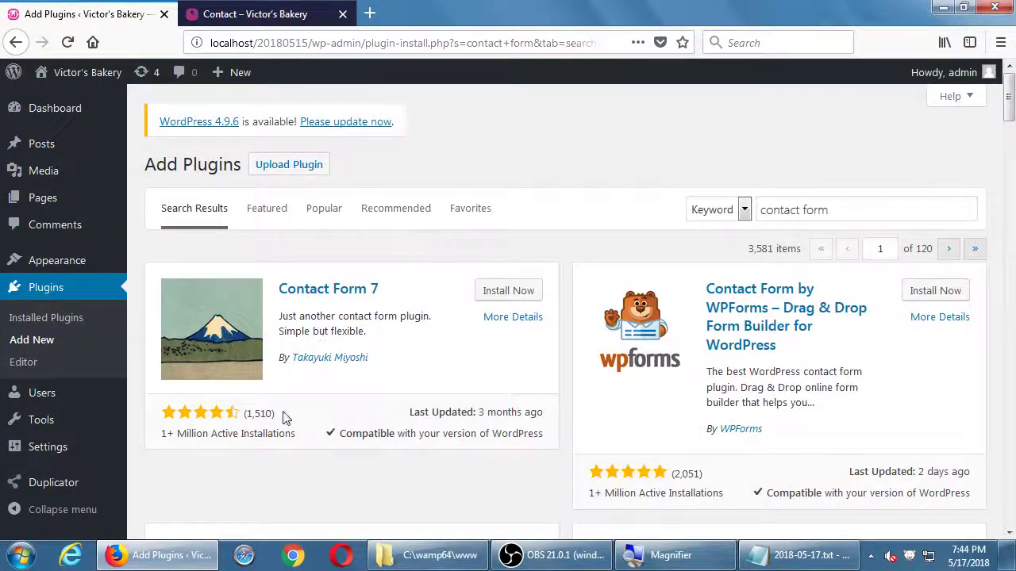
# - Check the first few results, open the details of Caldera Forms – More Than Contact Forms and read its description and plugin information
pyautogui.scroll(-1, 294, 412)
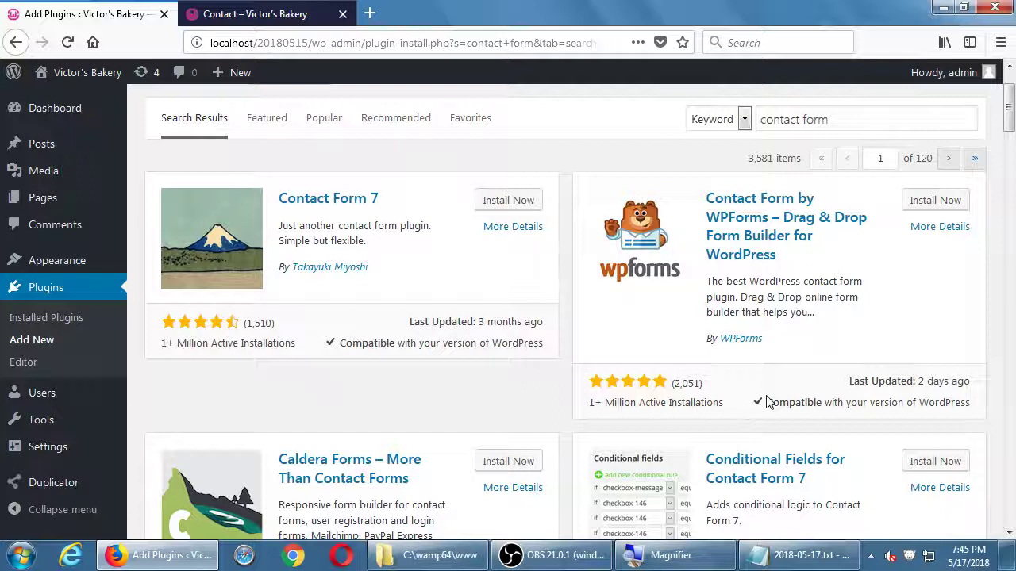
pyautogui.scroll(-5, 670, 399)
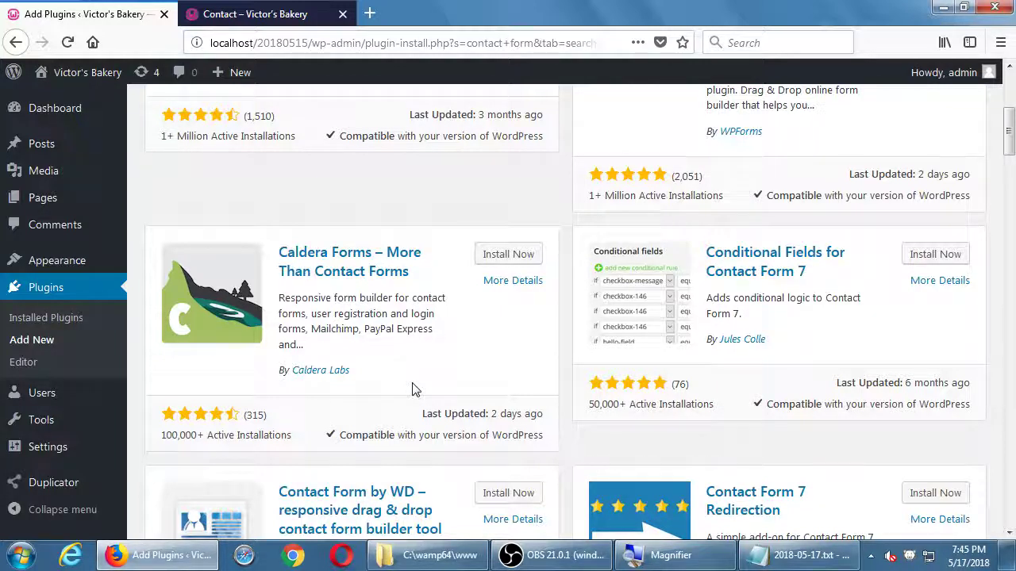
pyautogui.scroll(2, 413, 389)
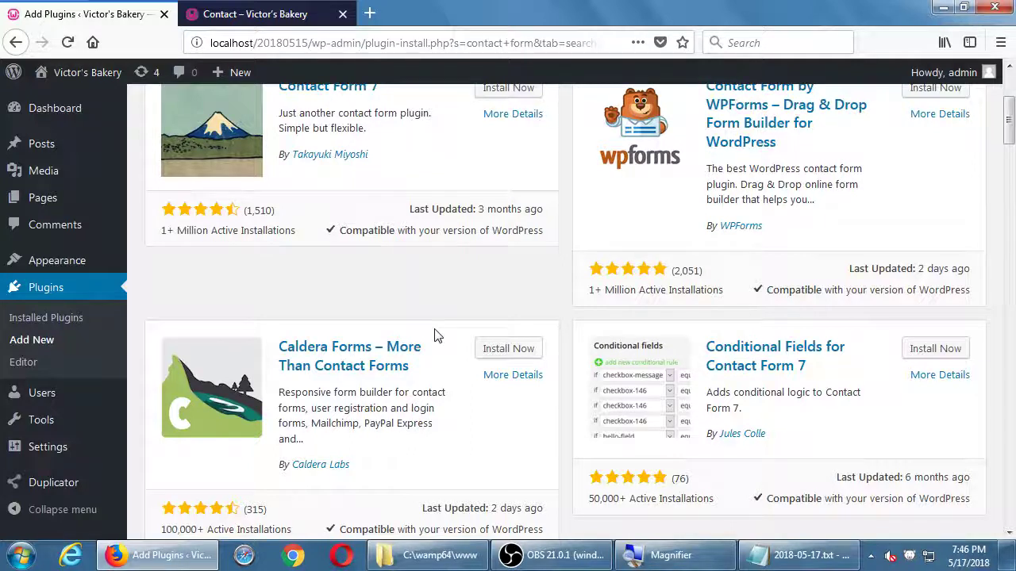
pyautogui.scroll(-1, 435, 335)
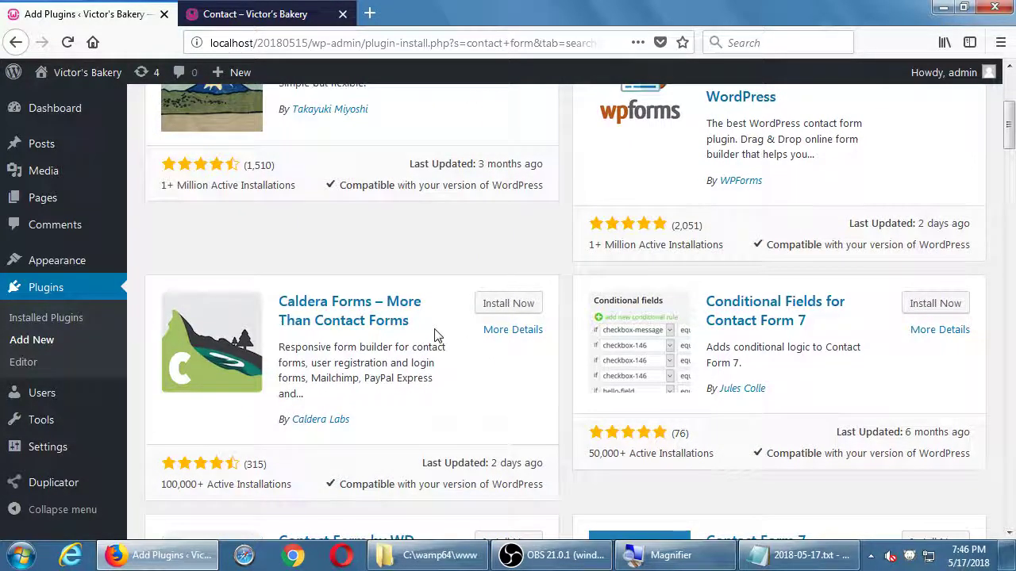
pyautogui.click(513, 334)
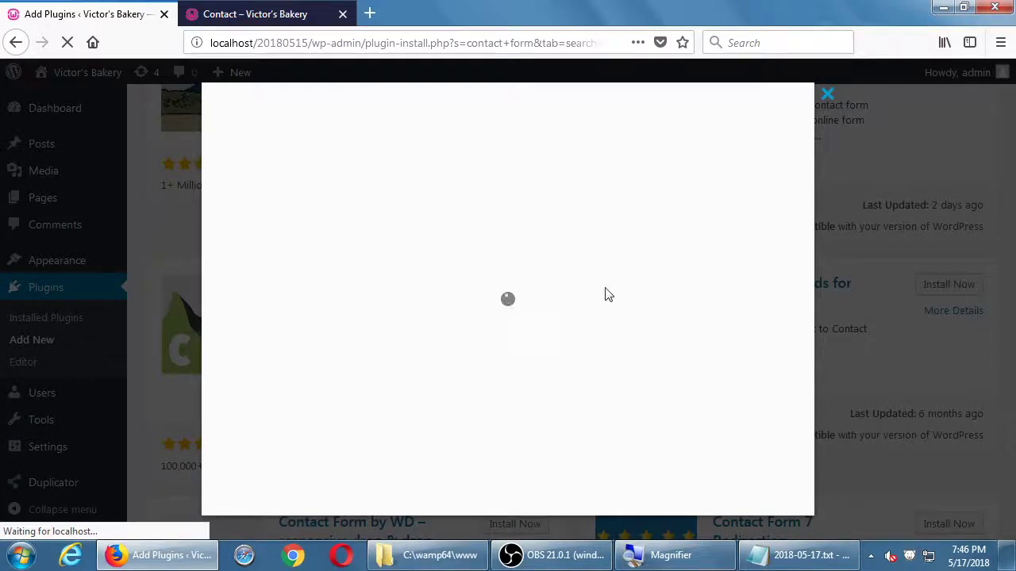
pyautogui.scroll(-3, 511, 291)
pyautogui.scroll(-5, 510, 291)
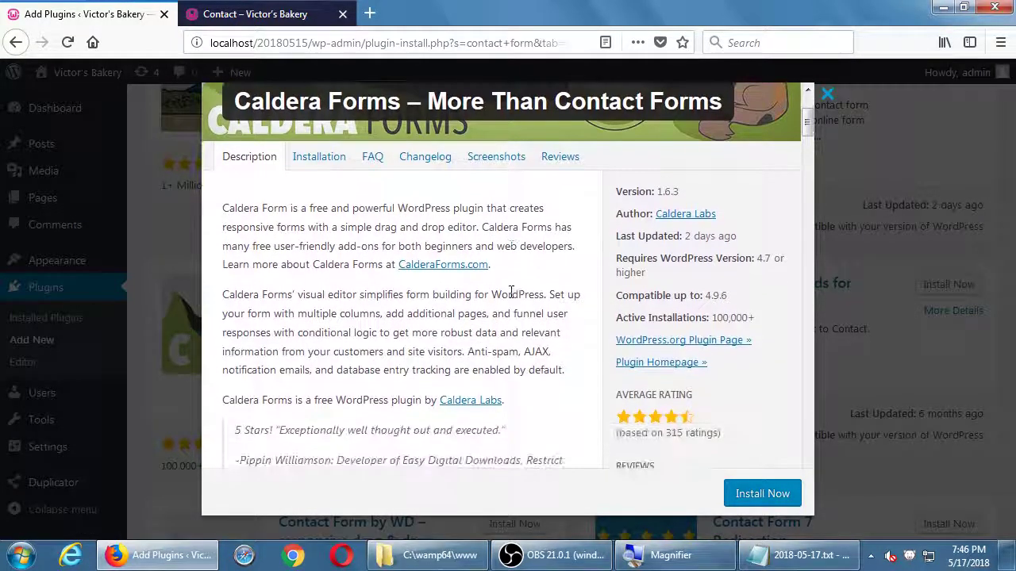
pyautogui.scroll(-8, 511, 291)
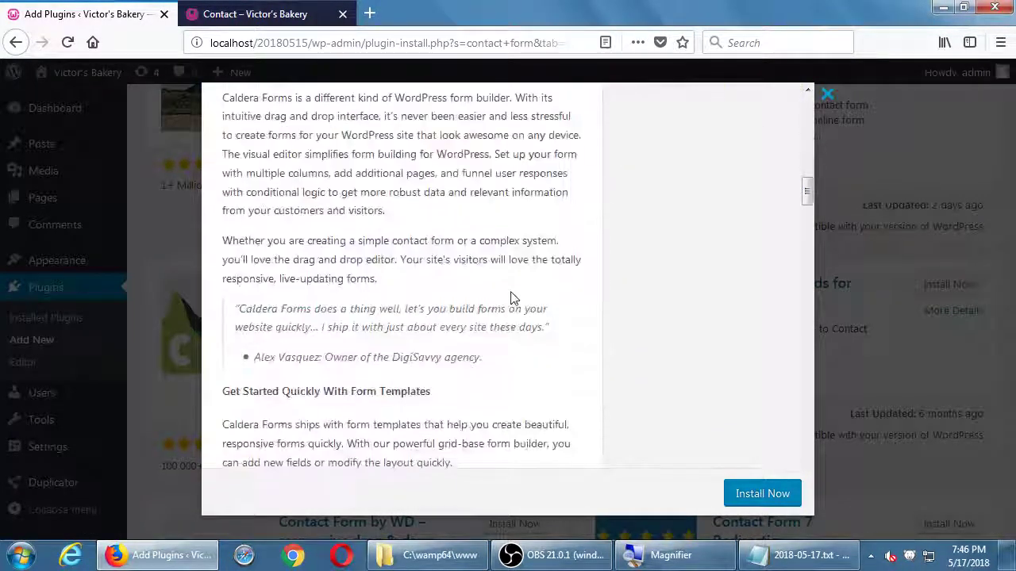
pyautogui.scroll(5, 511, 295)
pyautogui.scroll(10, 512, 298)
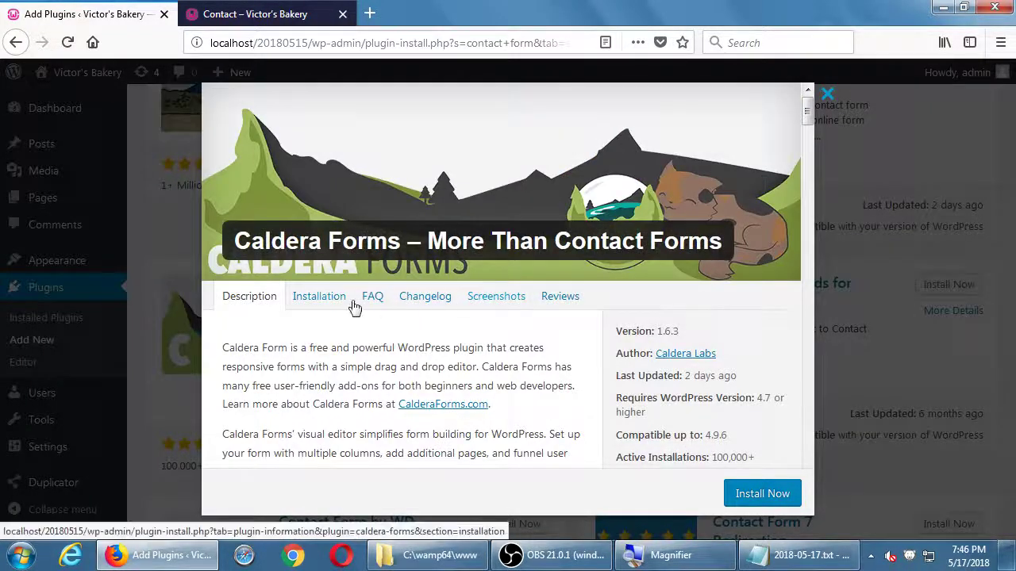
pyautogui.scroll(-5, 725, 369)
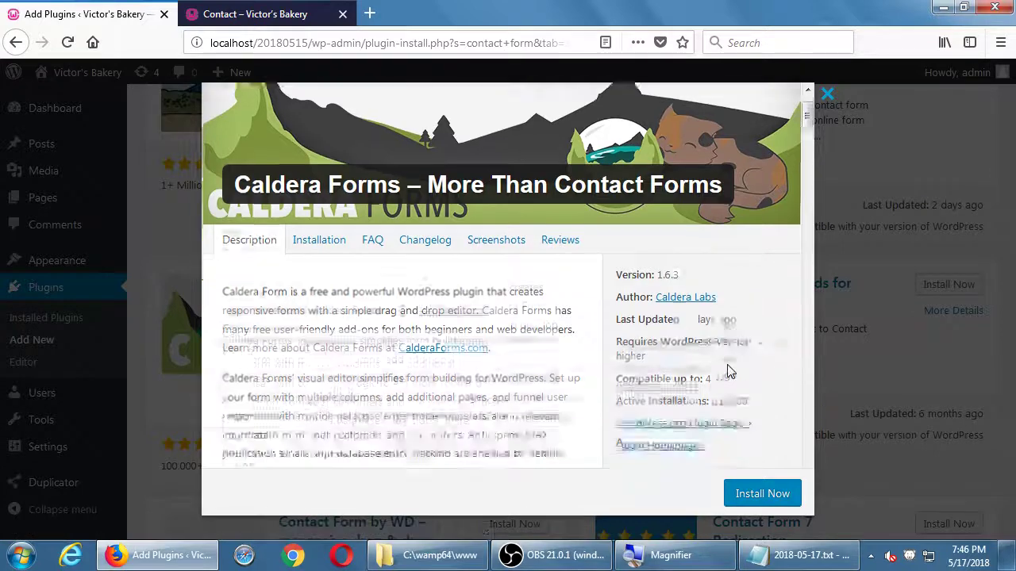
# - Open the WordPress.org page of Caldera Forms from its details and read through its features, Pro offer and add-ons
pyautogui.click(717, 199)
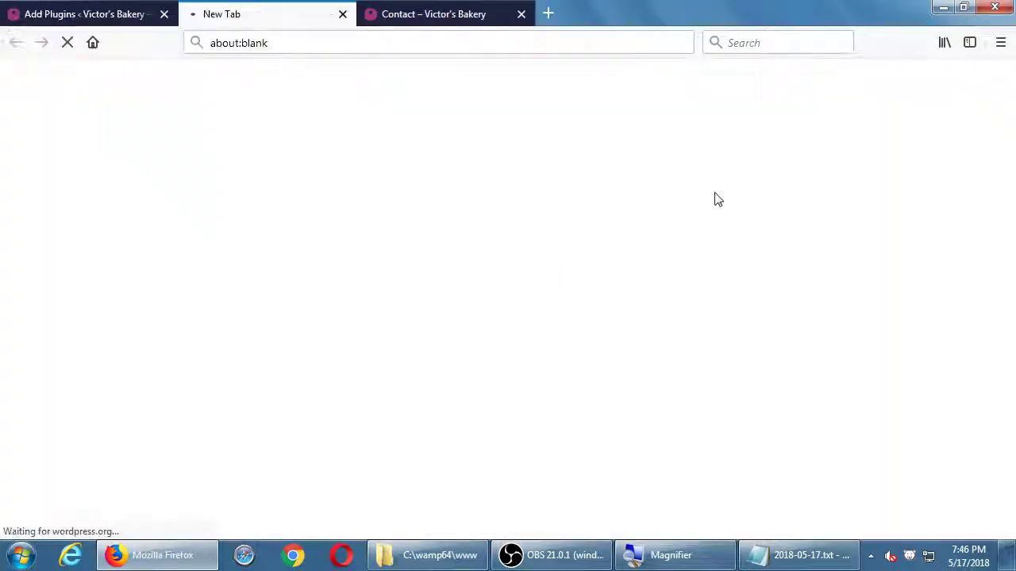
pyautogui.scroll(-3, 732, 194)
pyautogui.scroll(-12, 733, 198)
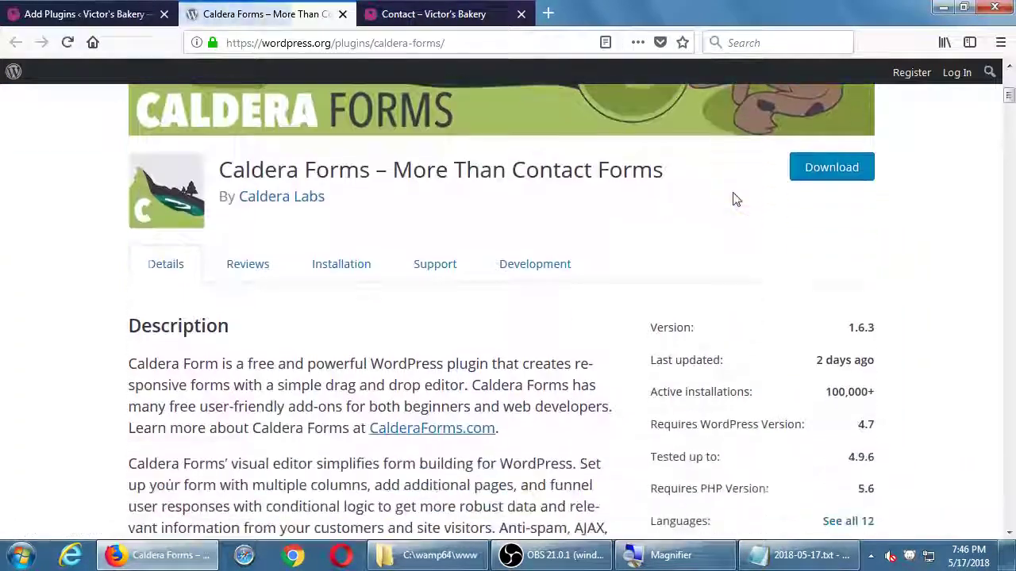
pyautogui.scroll(-12, 733, 198)
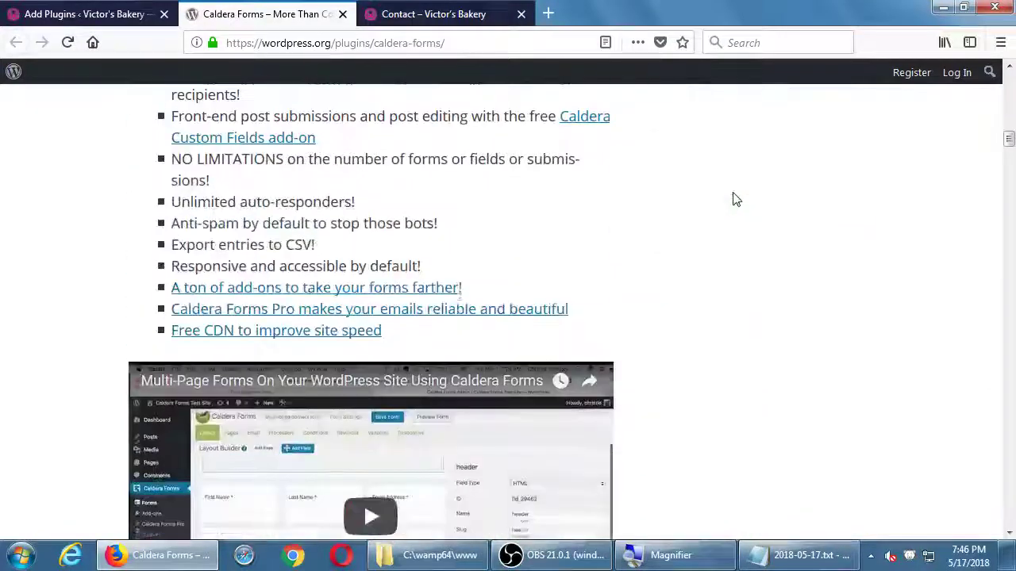
pyautogui.scroll(-12, 732, 199)
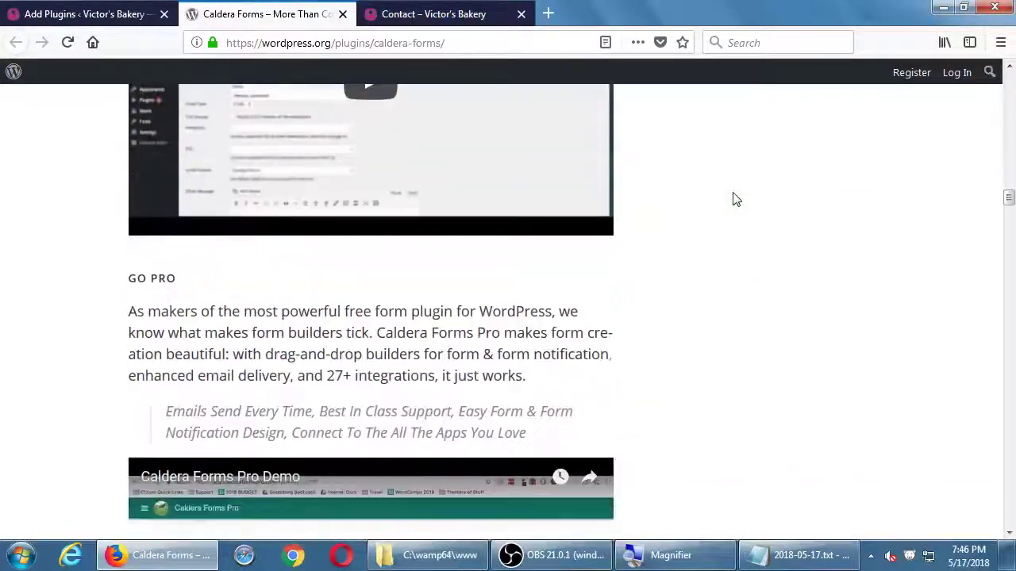
pyautogui.scroll(-12, 733, 198)
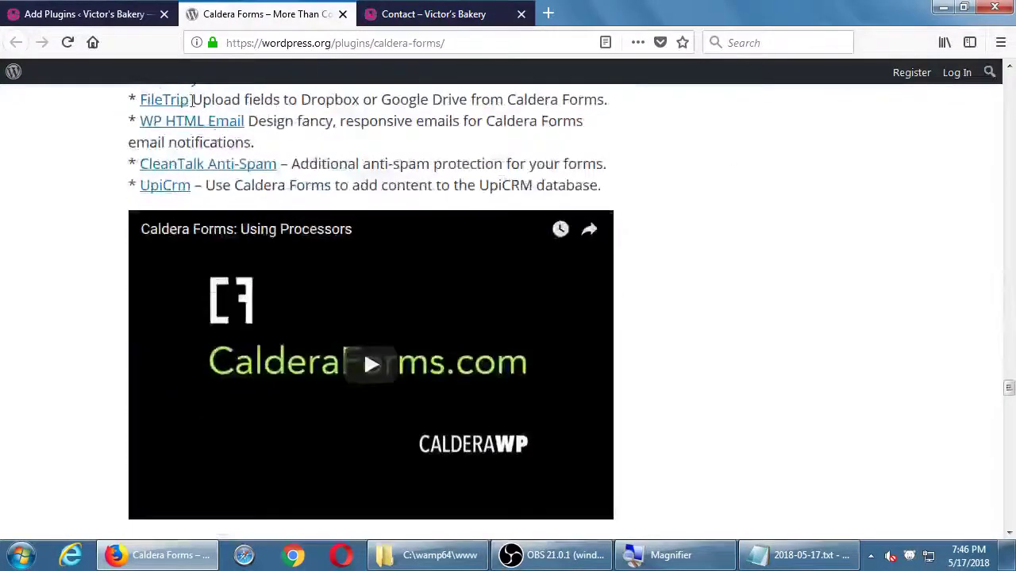
# - Return to the Add Plugins page, reopen the Caldera Forms details to check its links, rating and reviews, and close them
pyautogui.click(127, 14)
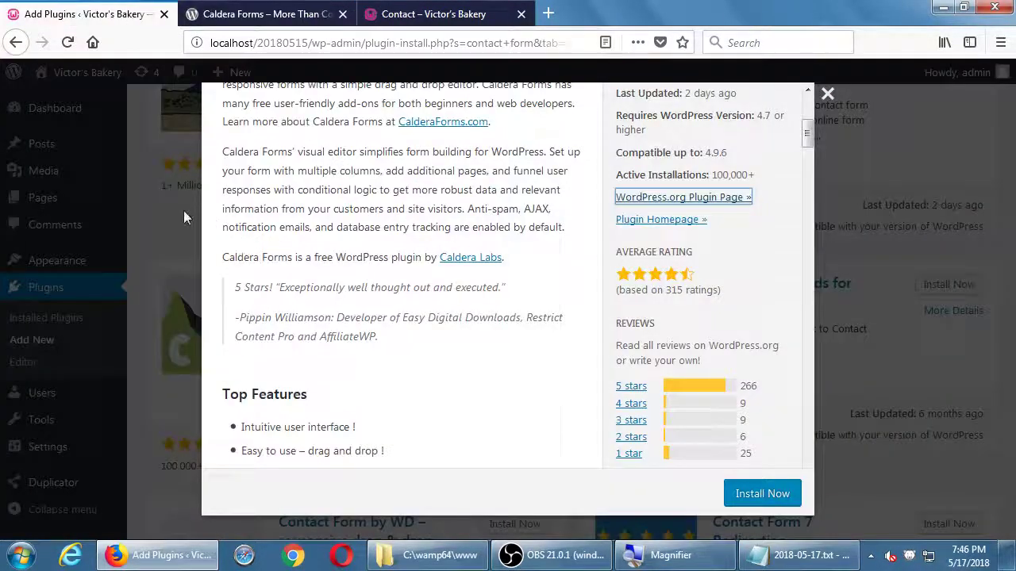
pyautogui.click(183, 211)
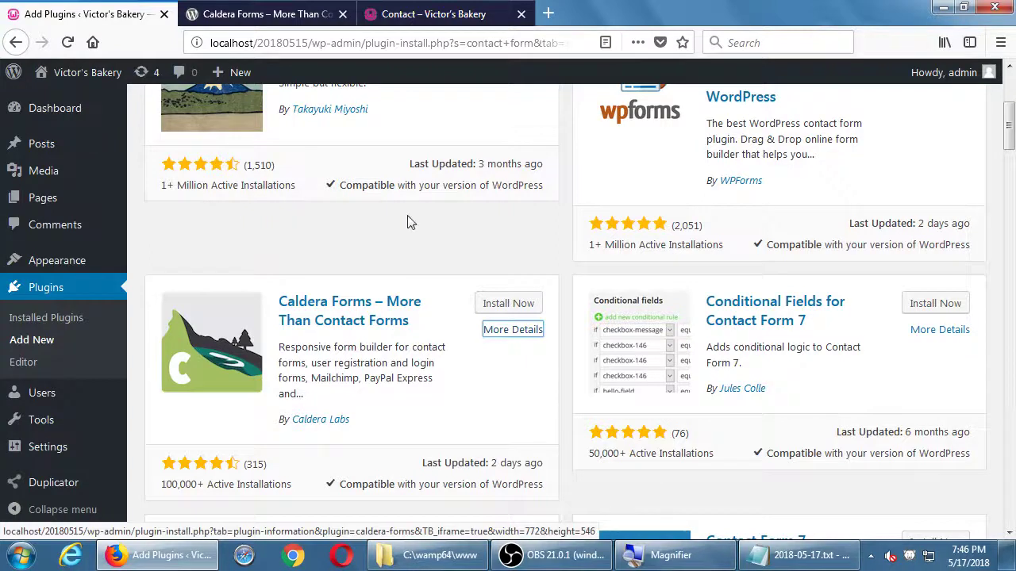
pyautogui.click(522, 332)
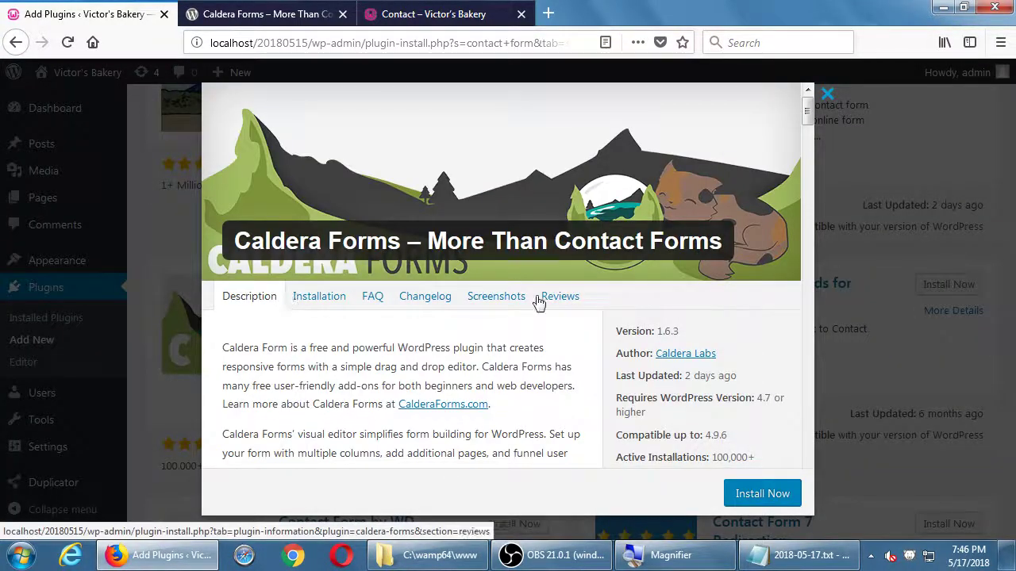
pyautogui.scroll(-5, 540, 296)
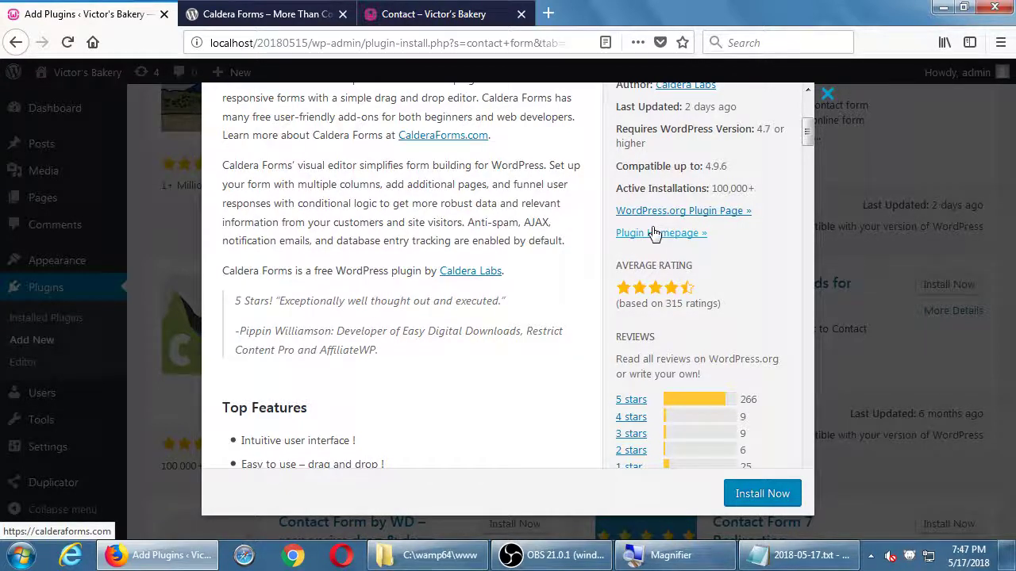
pyautogui.click(887, 161)
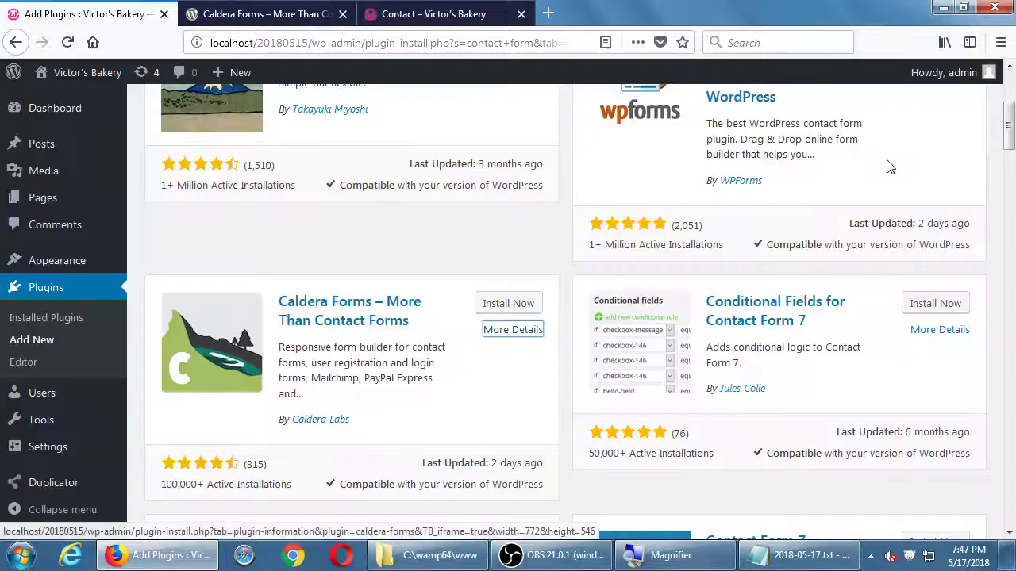
# - Compare the active installations and compatibility of the listed contact form plugins, ending back at the start of the search results
pyautogui.scroll(2, 889, 167)
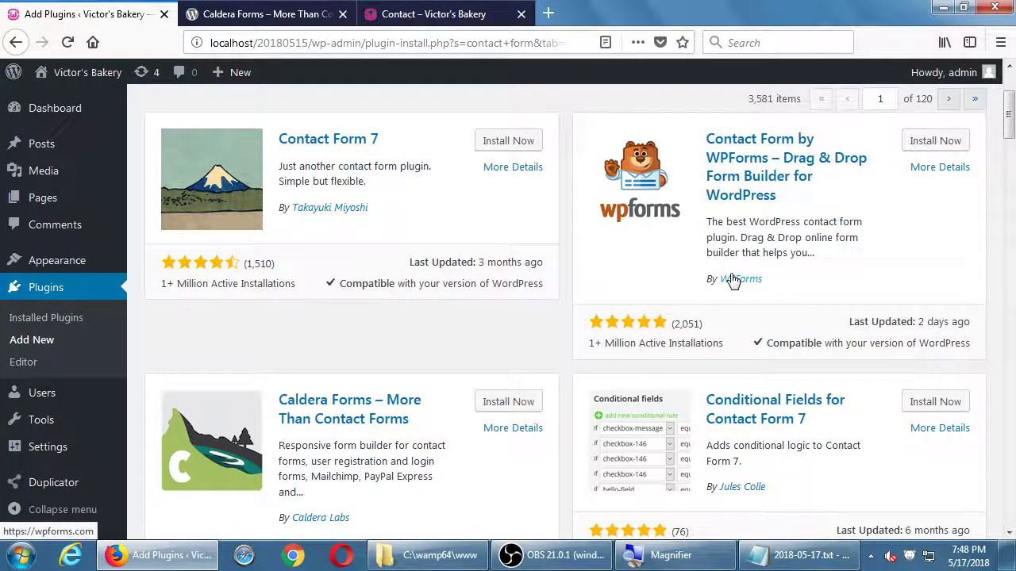
pyautogui.scroll(-5, 733, 281)
pyautogui.scroll(-4, 734, 280)
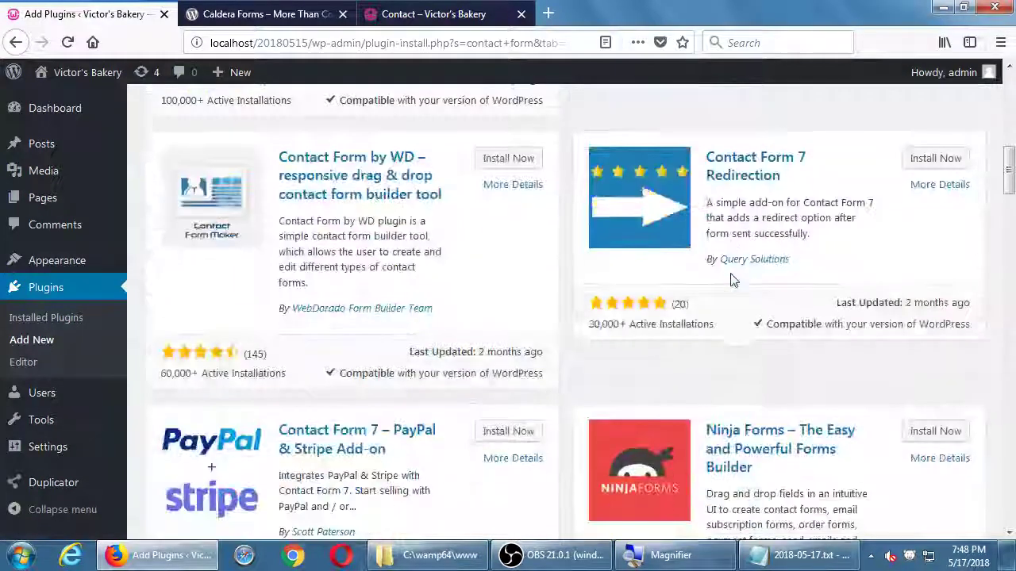
pyautogui.scroll(-2, 733, 281)
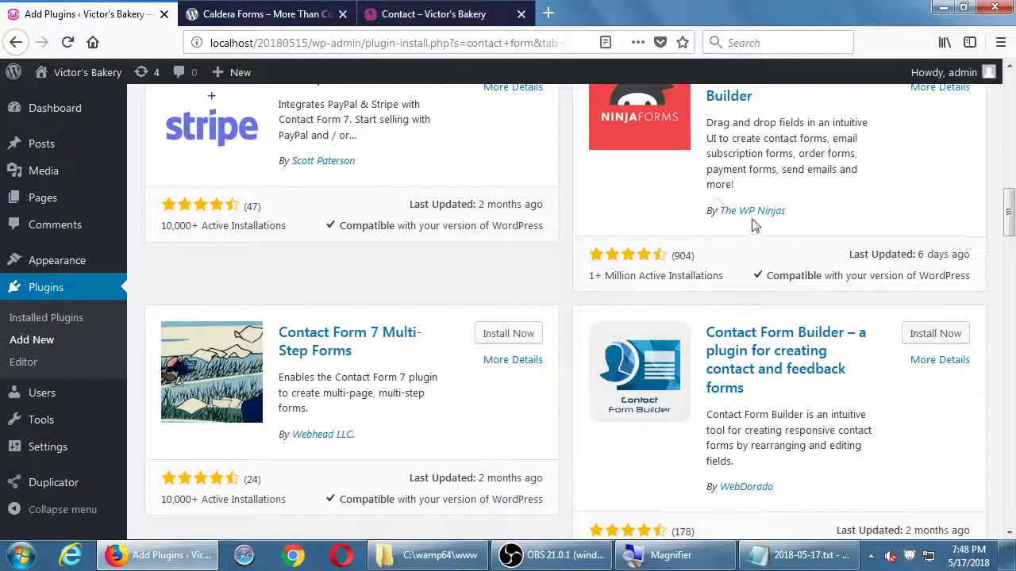
pyautogui.scroll(-5, 669, 217)
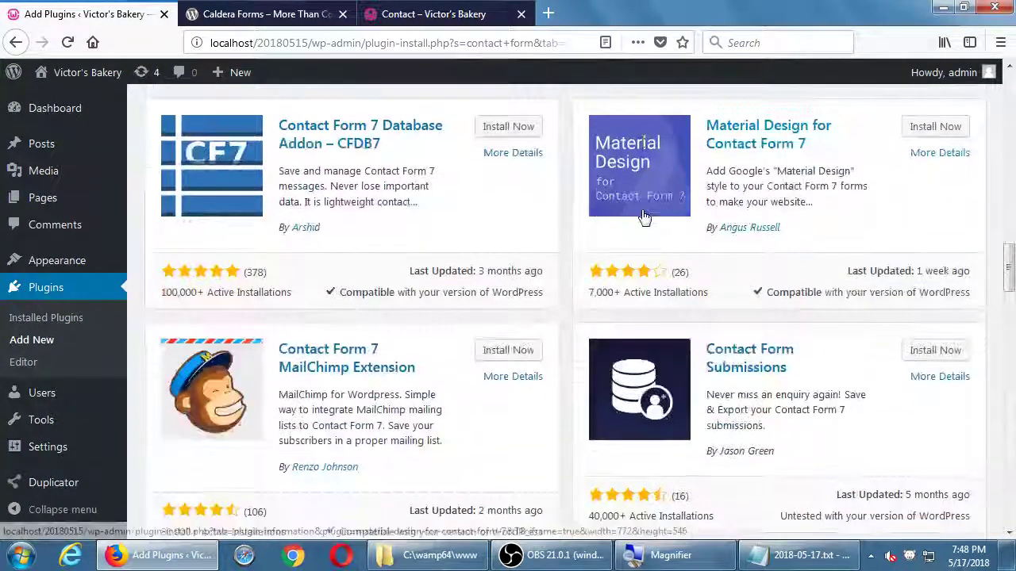
pyautogui.scroll(1, 585, 334)
pyautogui.scroll(10, 585, 334)
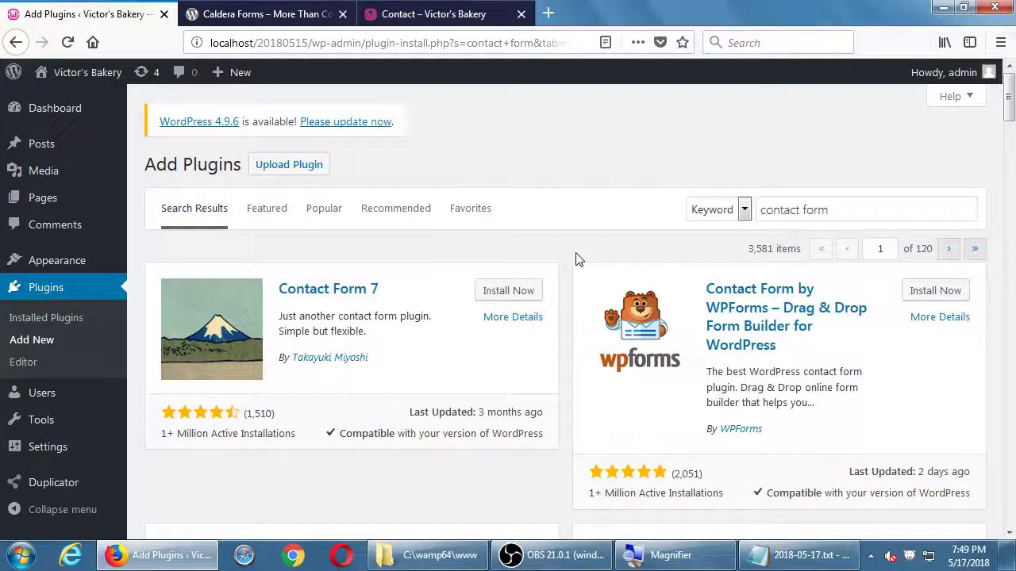
# - Switch to the Notepad notes and add an indented tip below the ratings line: Go for plugins with "a lot" of installs
pyautogui.click(771, 558)
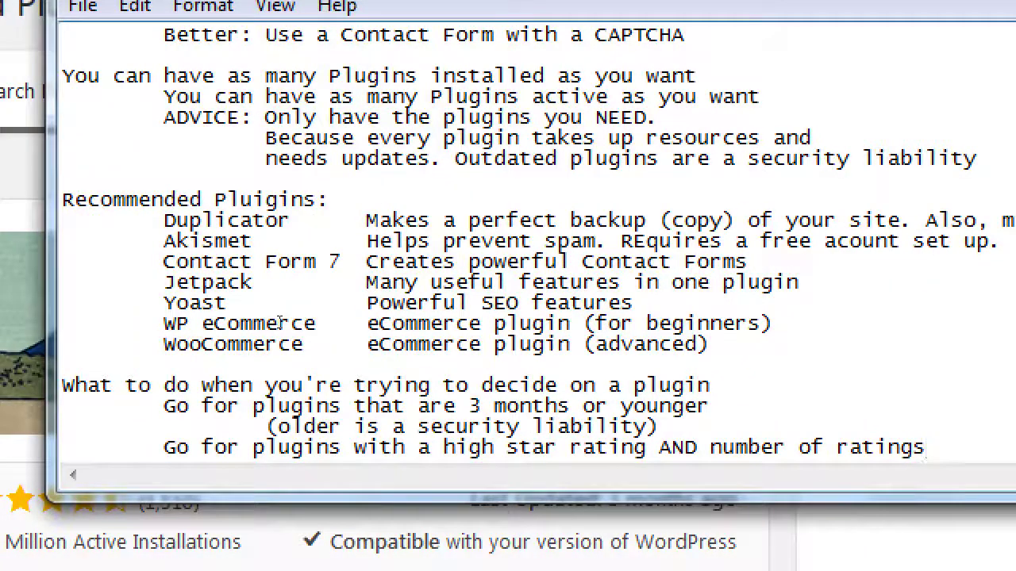
pyautogui.press('Return')
pyautogui.press('Tab')
pyautogui.write('G')
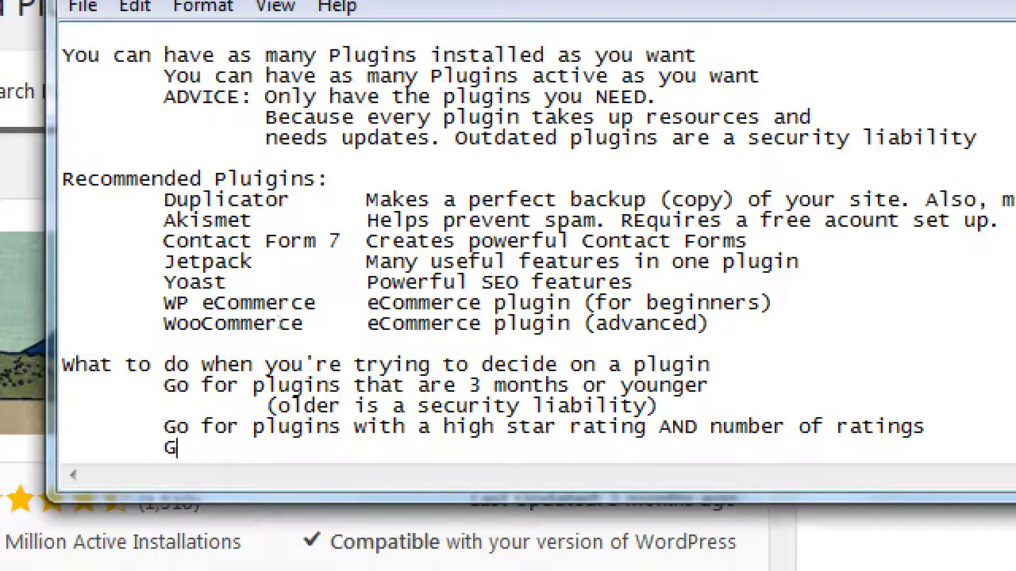
pyautogui.write('o for plugins')
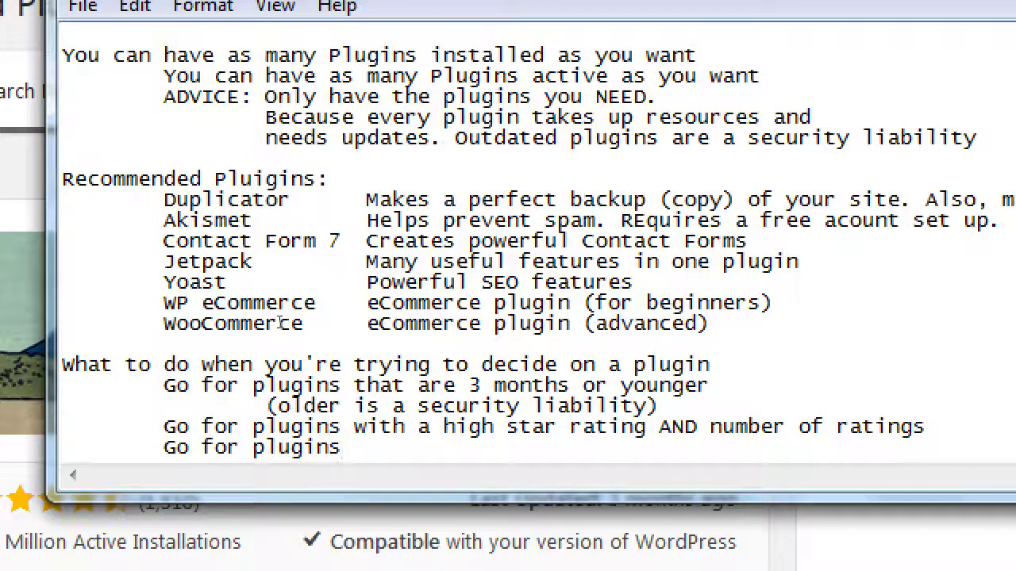
pyautogui.write(' with a')
pyautogui.press('BackSpace')
pyautogui.press('BackSpace')
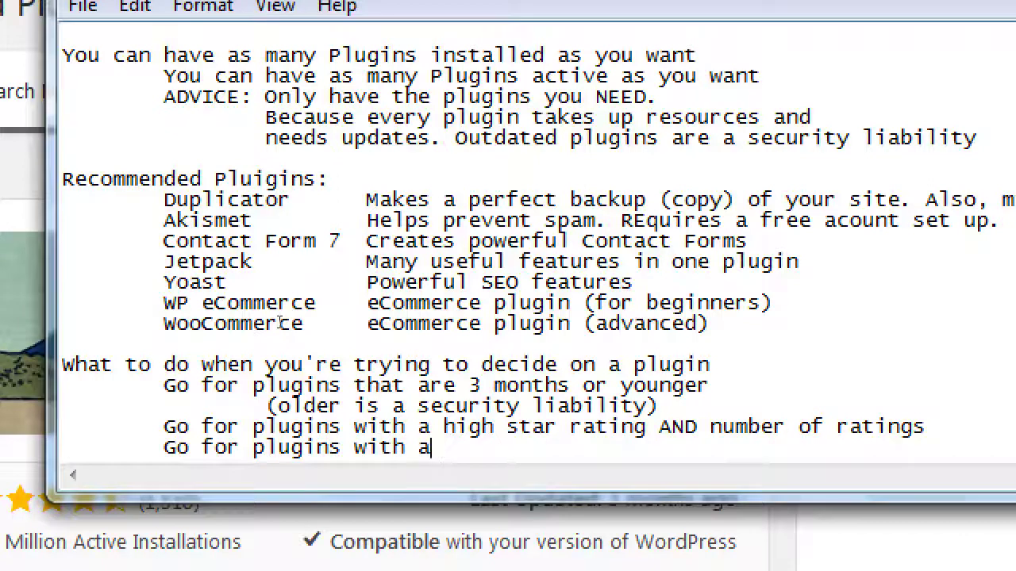
pyautogui.write('"a lot" or')
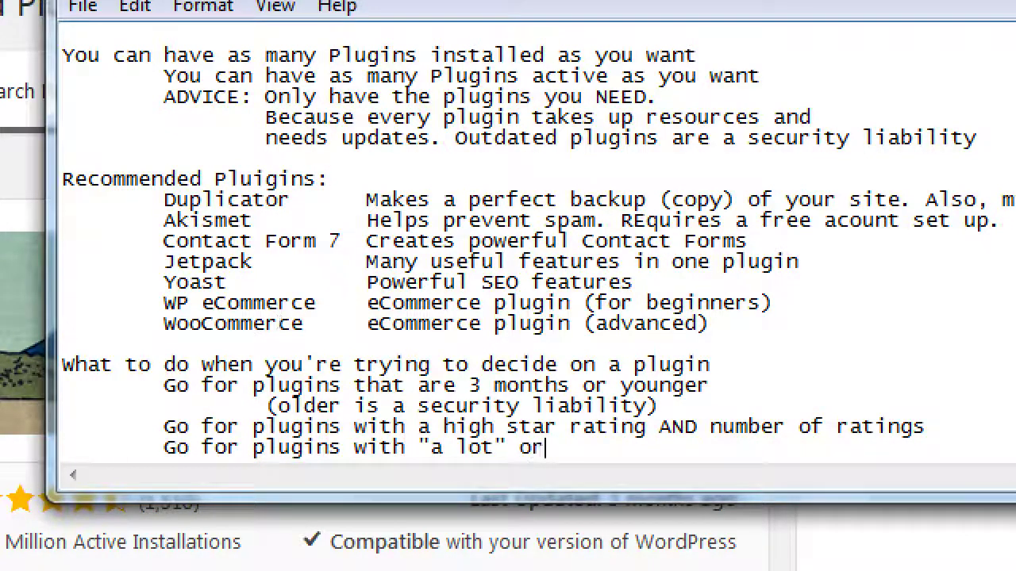
pyautogui.press('BackSpace')
pyautogui.write('f in')
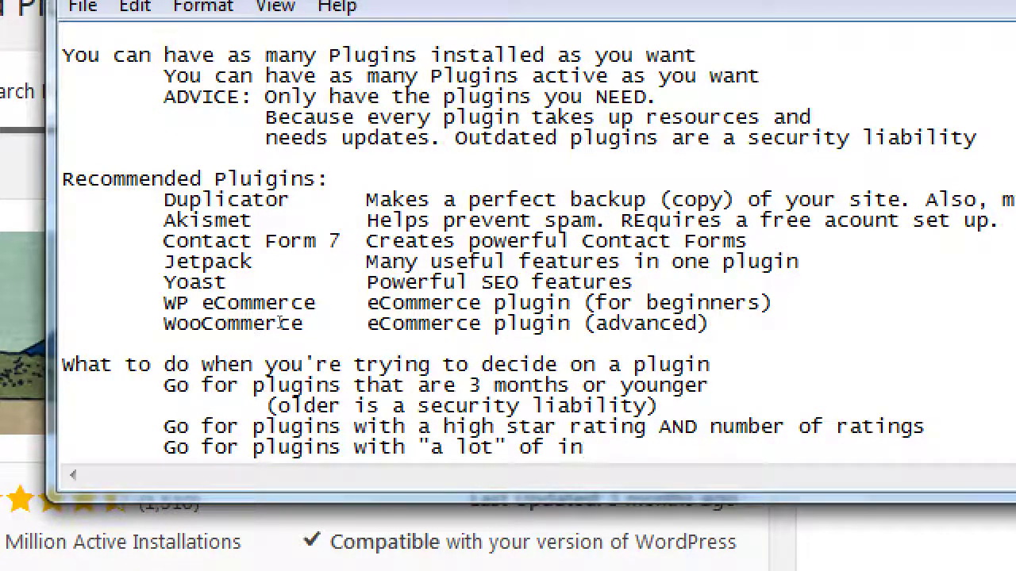
pyautogui.write('stalls')
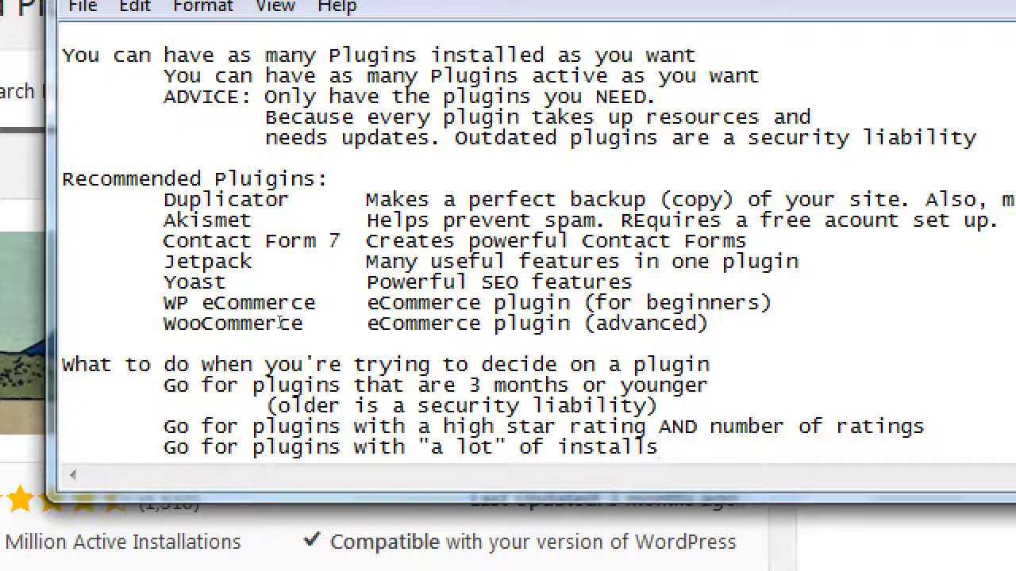
# - Add another indented tip below it: Go for plugins that are compatible with your version of WordPress
pyautogui.press('Return')
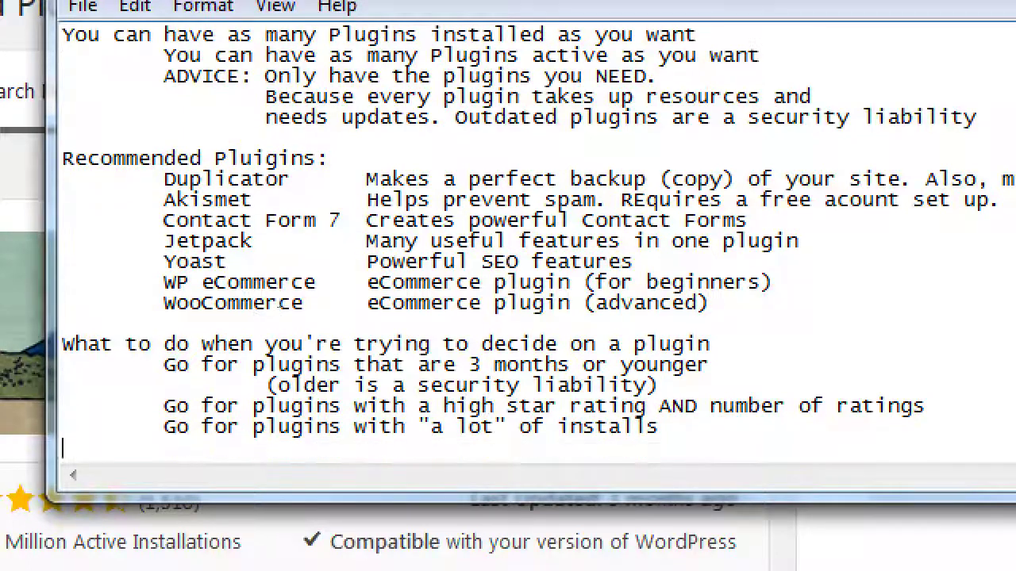
pyautogui.press('Tab')
pyautogui.write('Go for a')
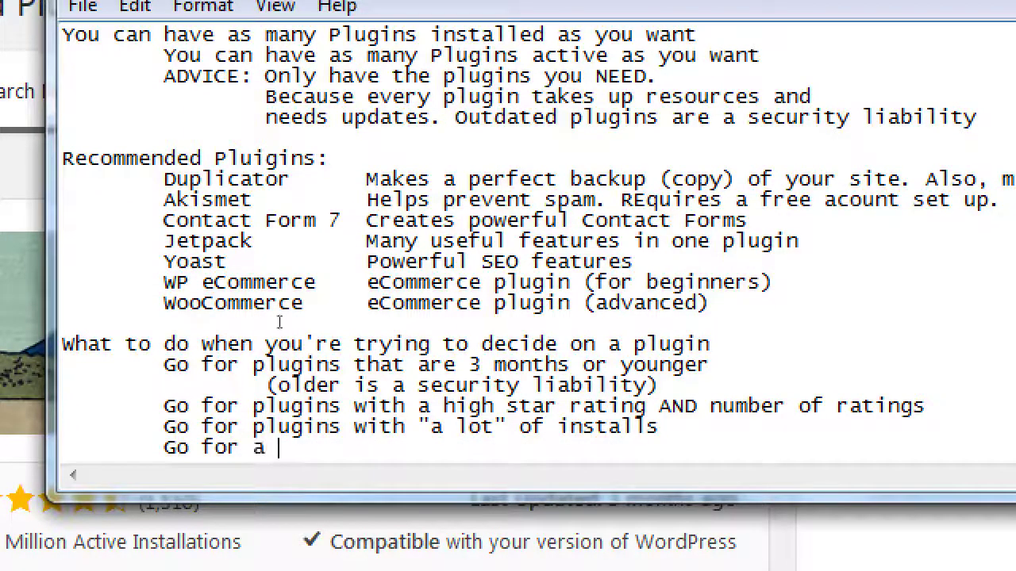
pyautogui.press('BackSpace')
pyautogui.press('BackSpace')
pyautogui.write('plugins ')
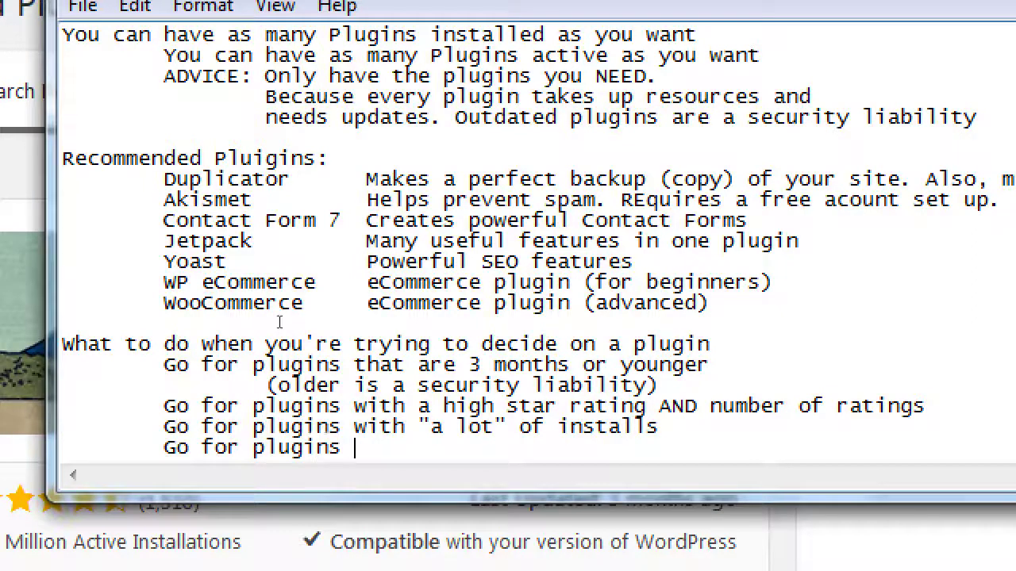
pyautogui.write('that are compat')
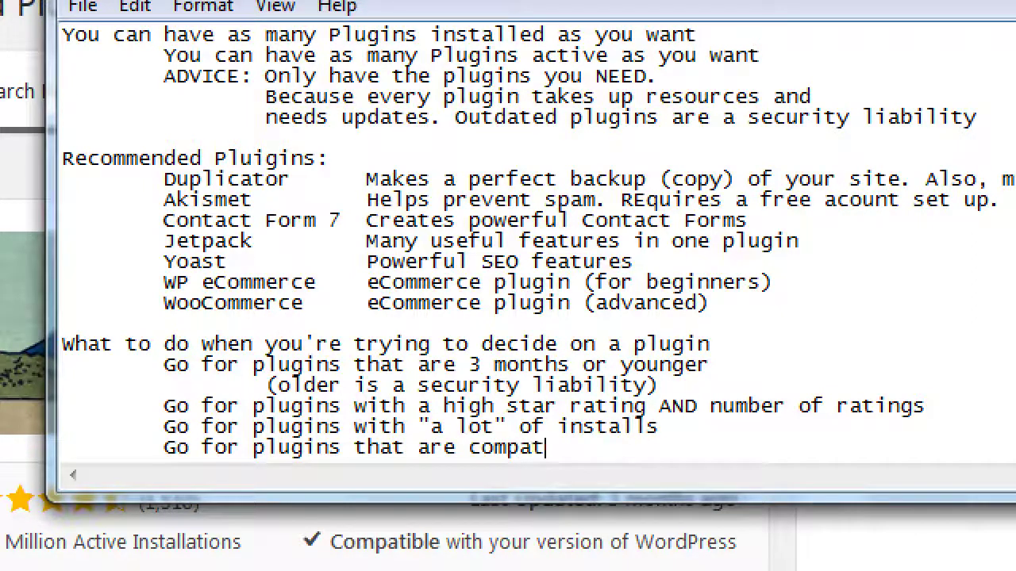
pyautogui.write('ible with your ')
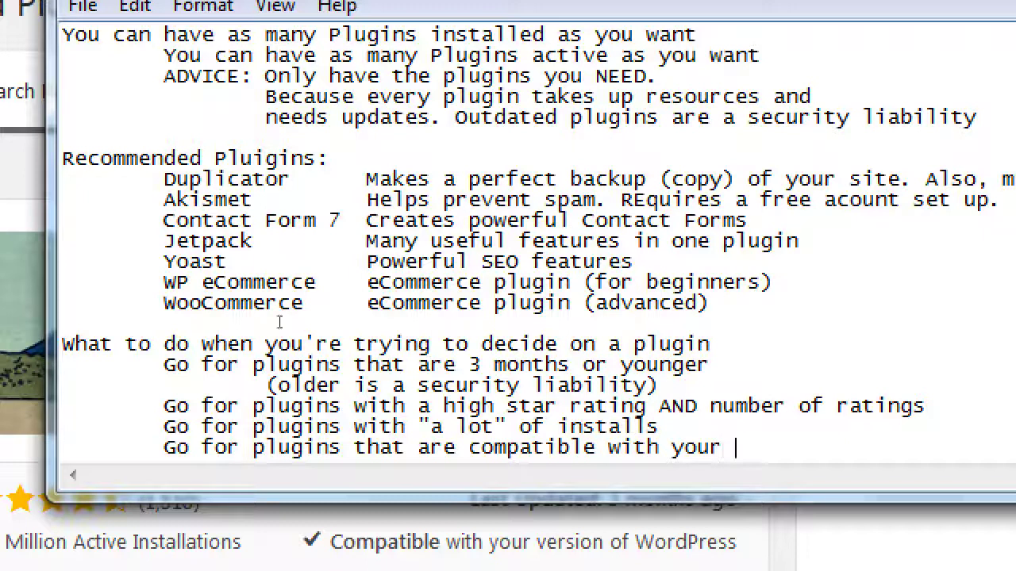
pyautogui.write('version of ')
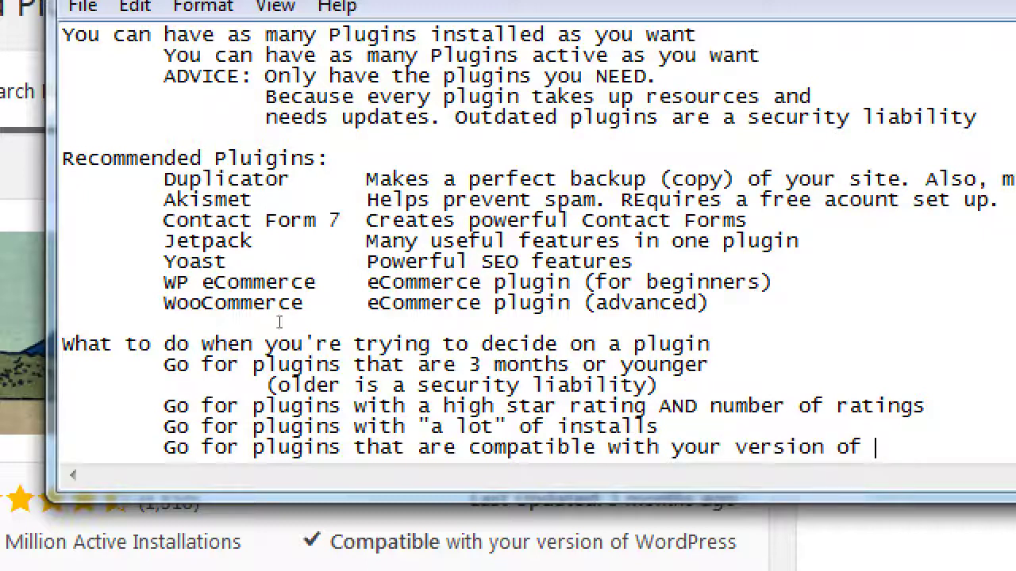
pyautogui.write('WordPress')
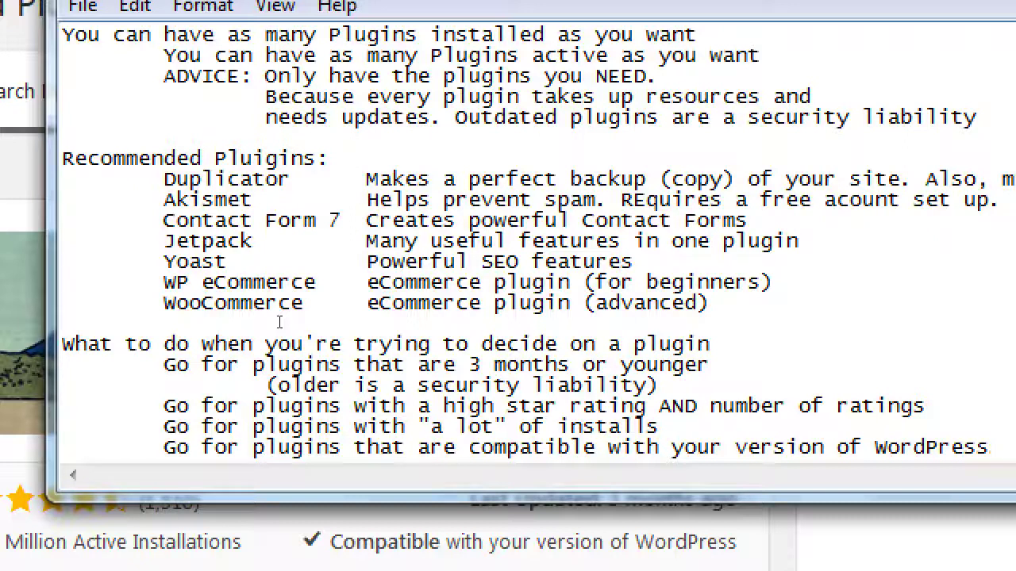
pyautogui.press('super+minus')
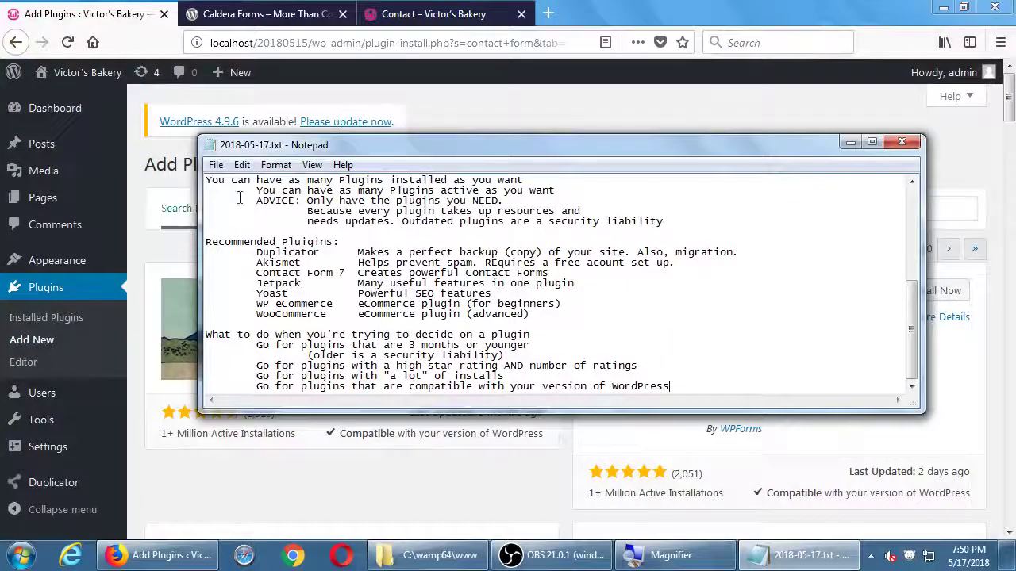
# - Return to the WordPress Add Plugins page in the browser, then install and activate Contact Form 7
pyautogui.click(523, 121)
pyautogui.scroll(-3, 503, 131)
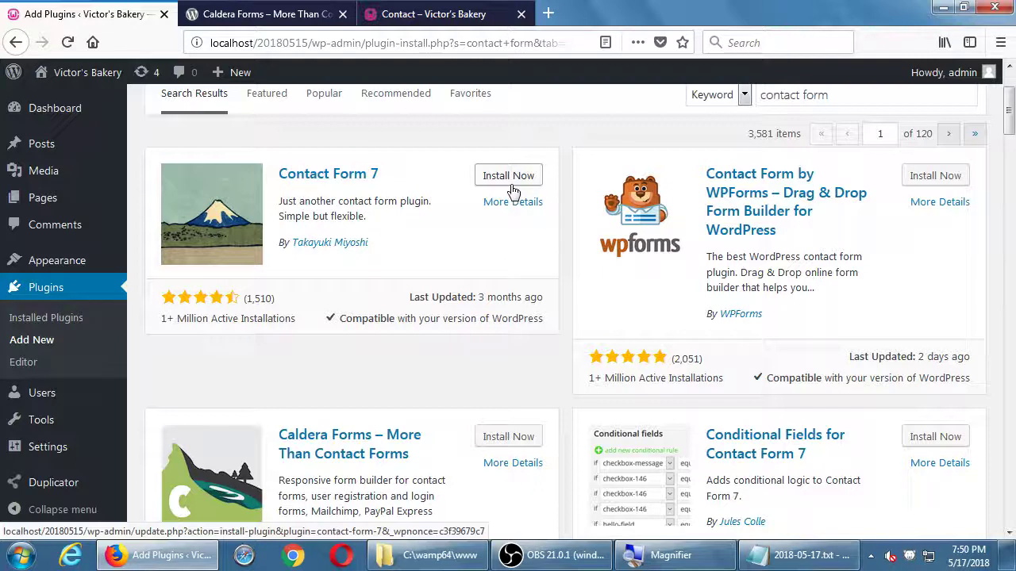
pyautogui.click(506, 183)
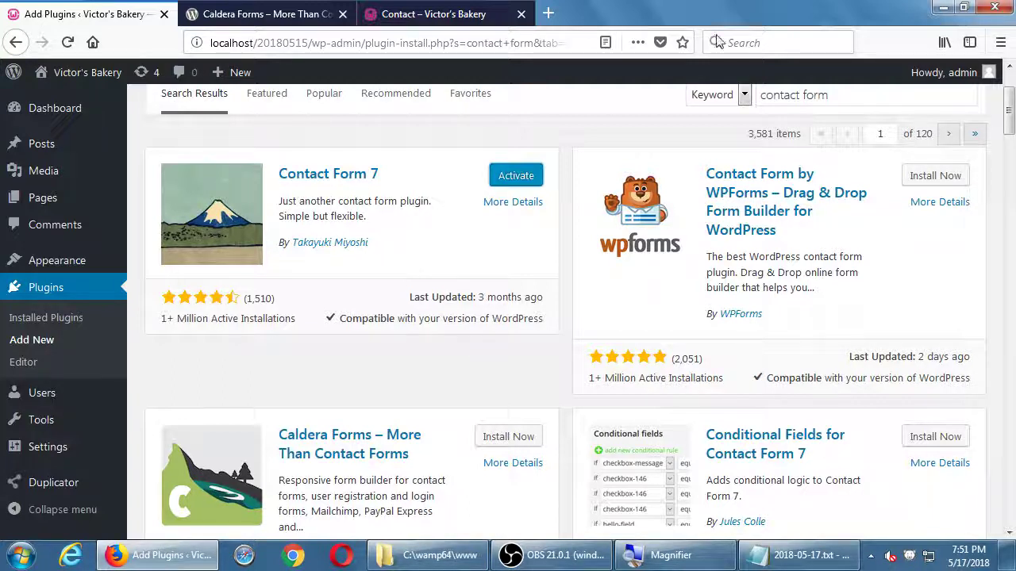
pyautogui.click(513, 178)
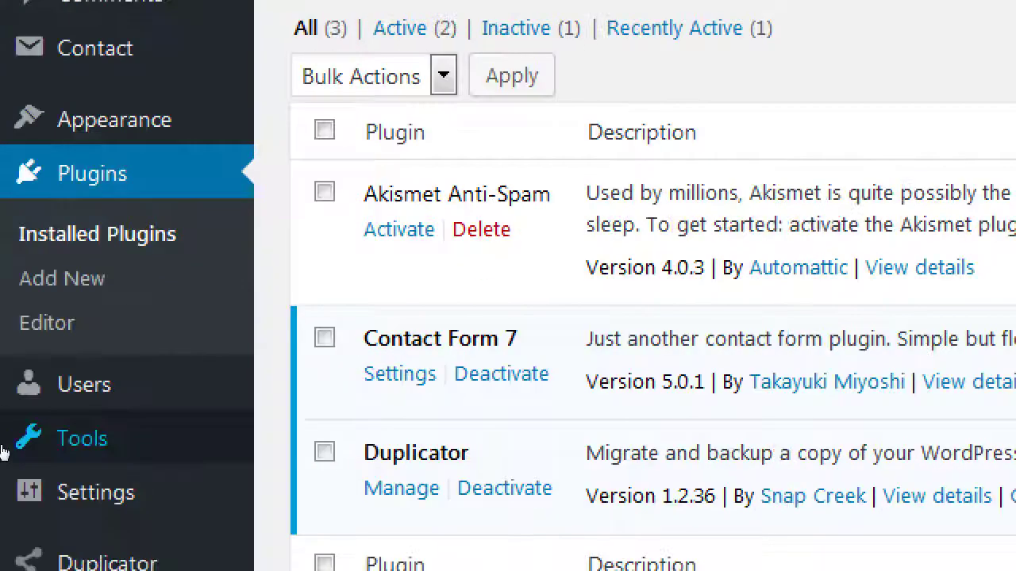
# - Examine the admin menu for entries added by the active plugins and read Contact Form 7's description in the plugin list
pyautogui.moveTo(0, 438)
pyautogui.scroll(-2, 47, 466)
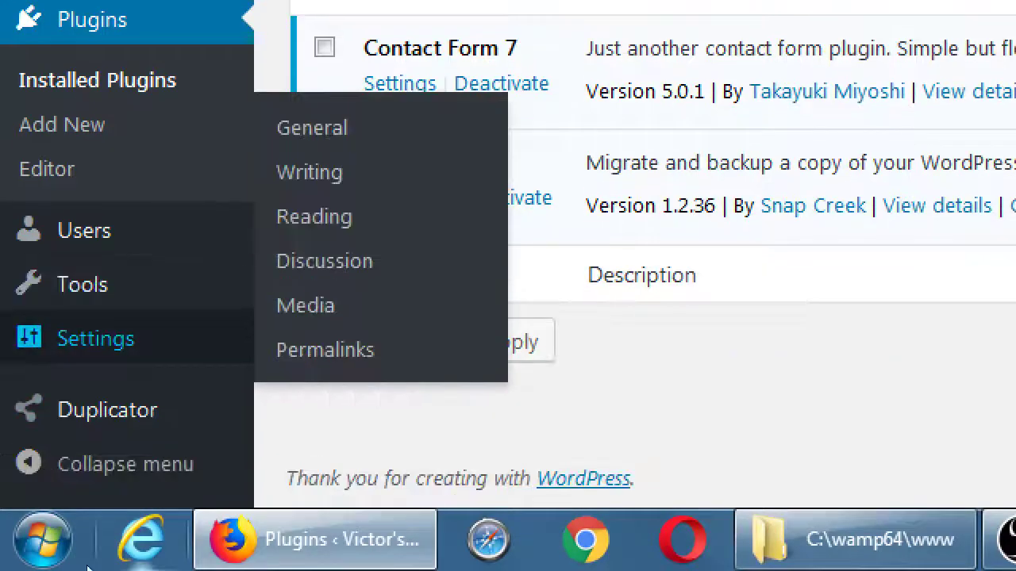
pyautogui.moveTo(108, 494)
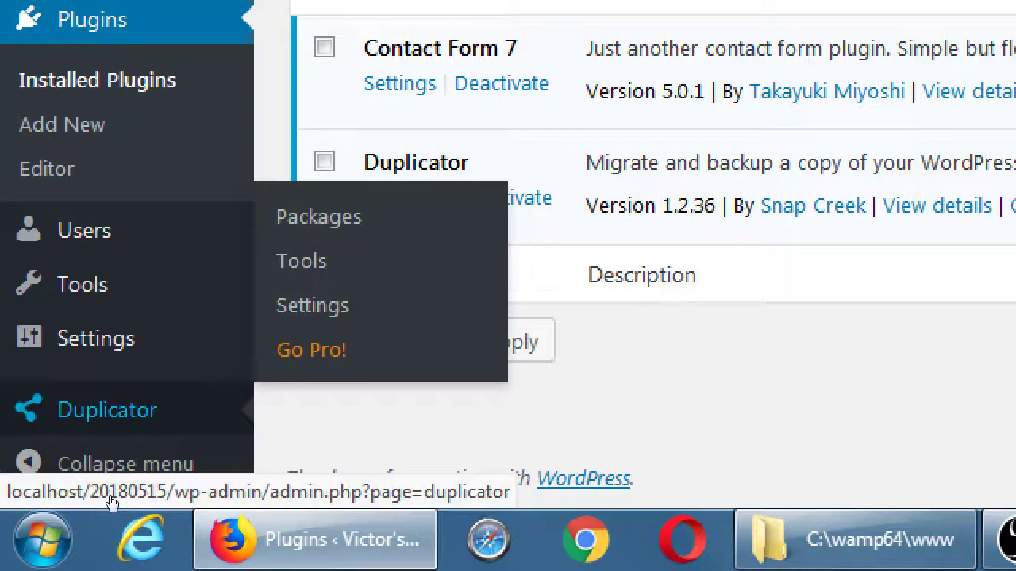
pyautogui.scroll(2, 112, 502)
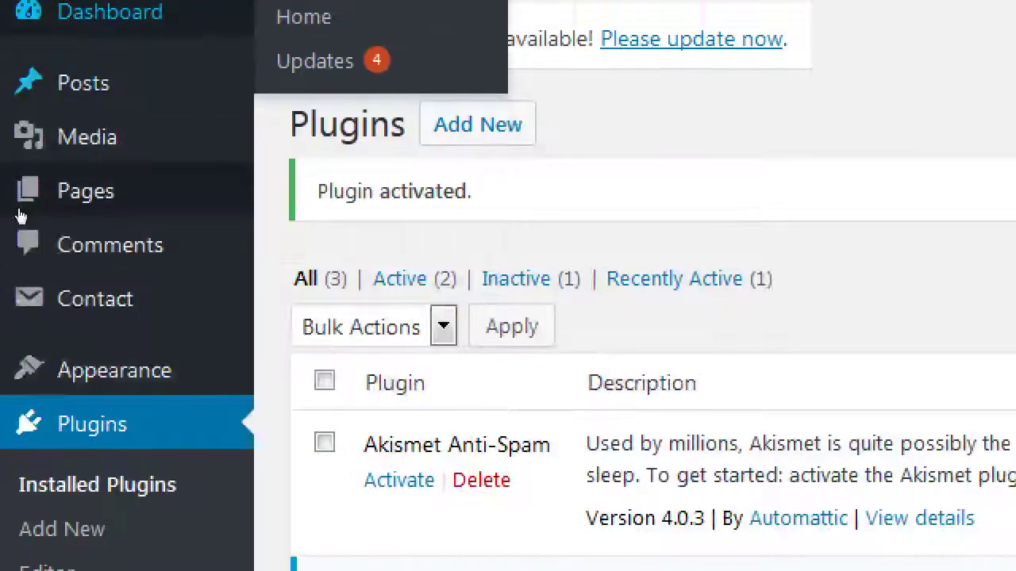
pyautogui.moveTo(50, 265)
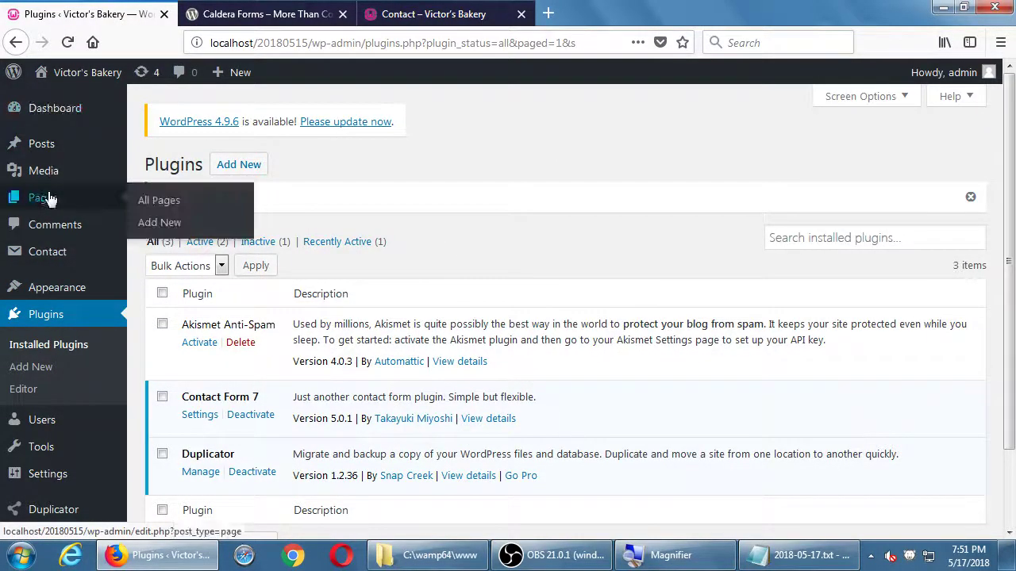
pyautogui.scroll(-1, 88, 484)
pyautogui.moveTo(95, 493)
pyautogui.scroll(-2, 96, 492)
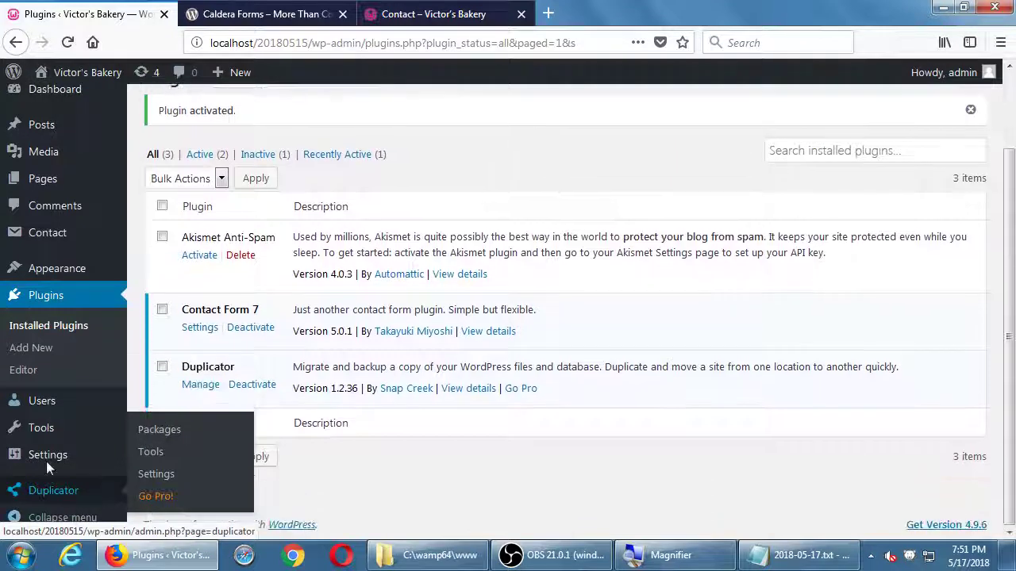
pyautogui.moveTo(93, 472)
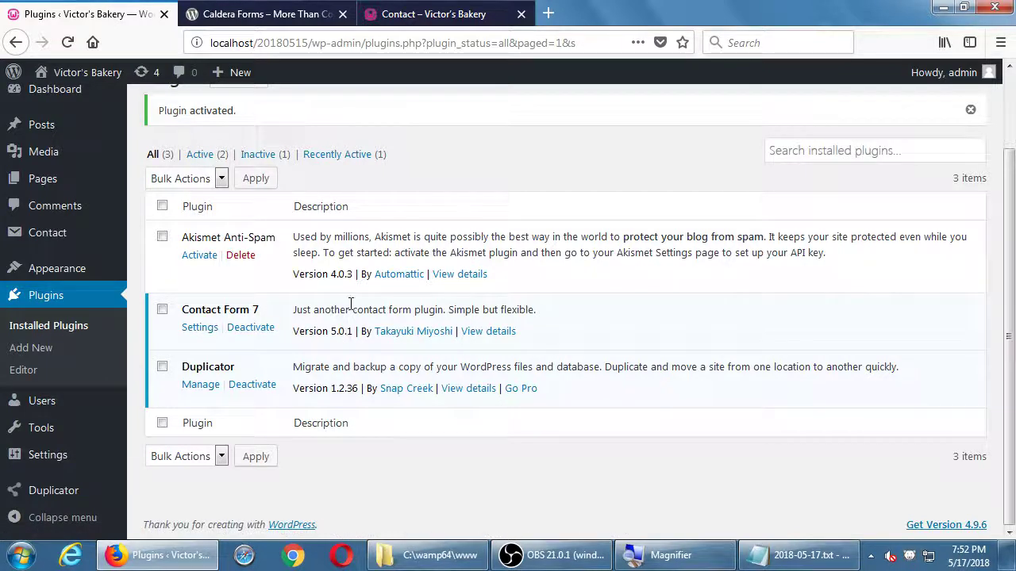
pyautogui.moveTo(340, 309); pyautogui.dragTo(455, 311)
pyautogui.click(554, 324)
# - Switch to the Notepad notes and add, after a blank line: Search plugin. Install plugin. ACTIVATE plugin
pyautogui.click(789, 556)
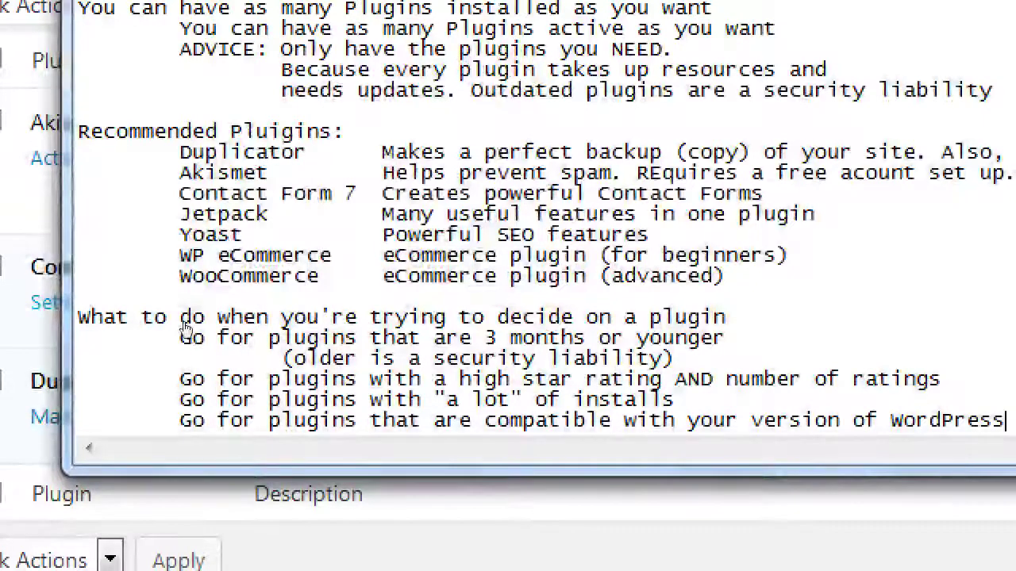
pyautogui.press('Return')
pyautogui.press('Return')
pyautogui.write('Search ')
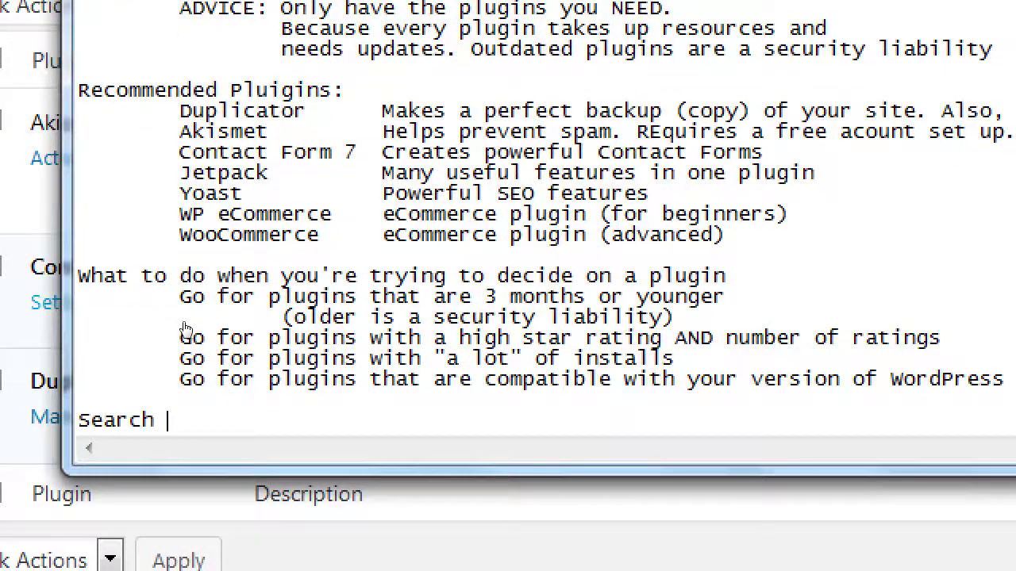
pyautogui.write('plugin. Install pub')
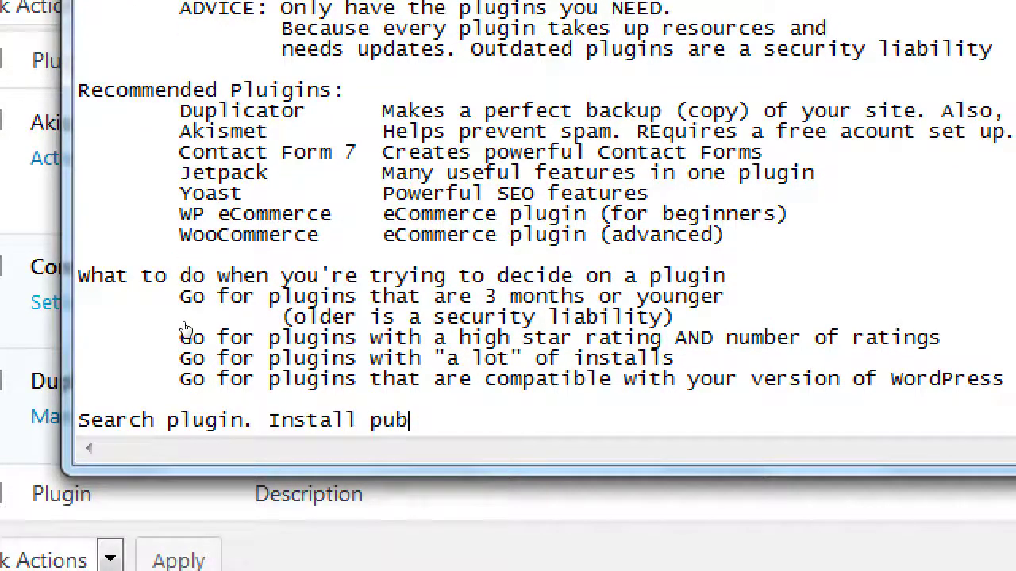
pyautogui.press('BackSpace')
pyautogui.write('lugin. ')
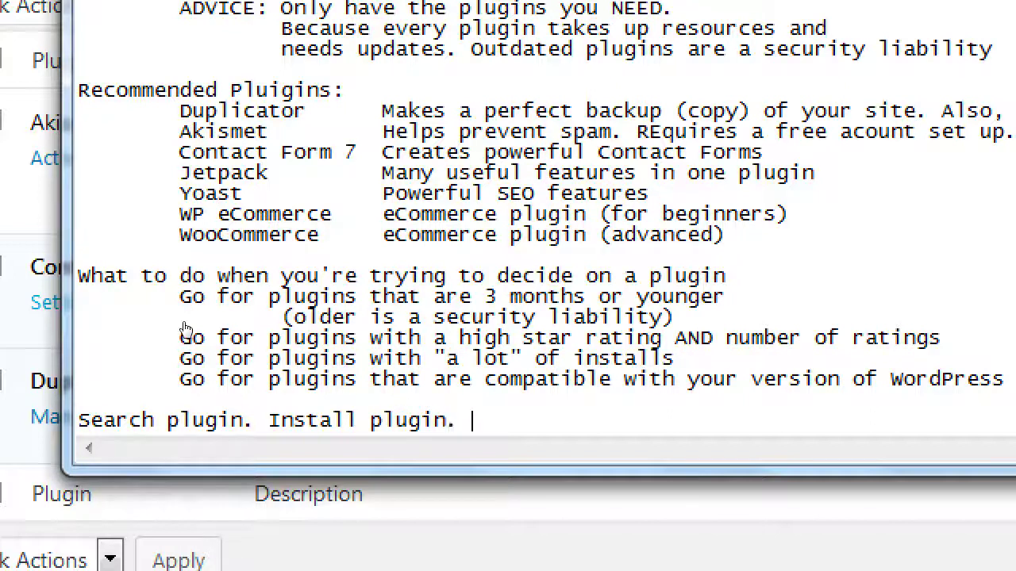
pyautogui.write('ACTIVATE ')
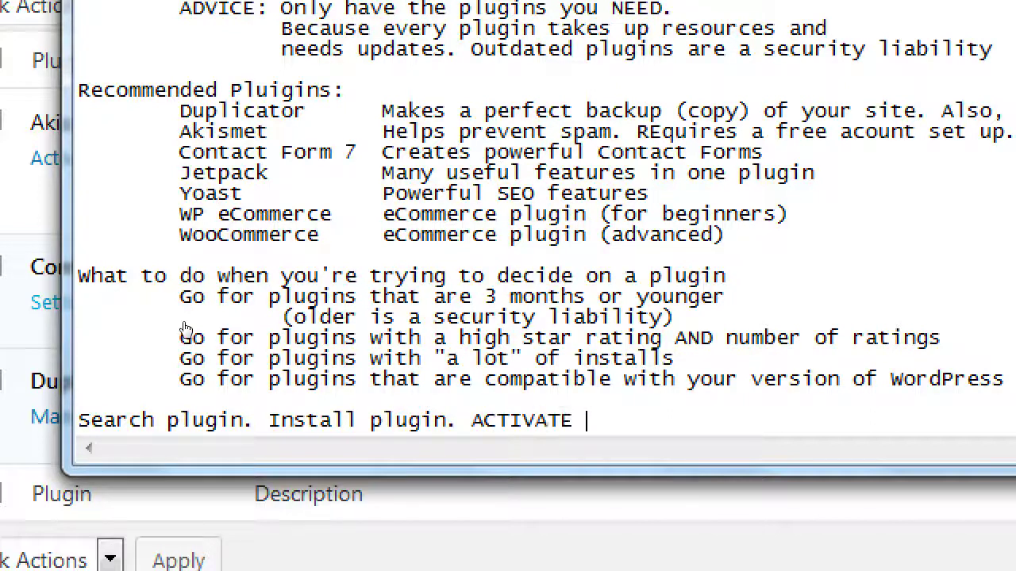
pyautogui.write('plugin.')
# - Begin a new line below it with: Then, depending on the whim of the developer, the
pyautogui.press('Return')
pyautogui.write('Then')
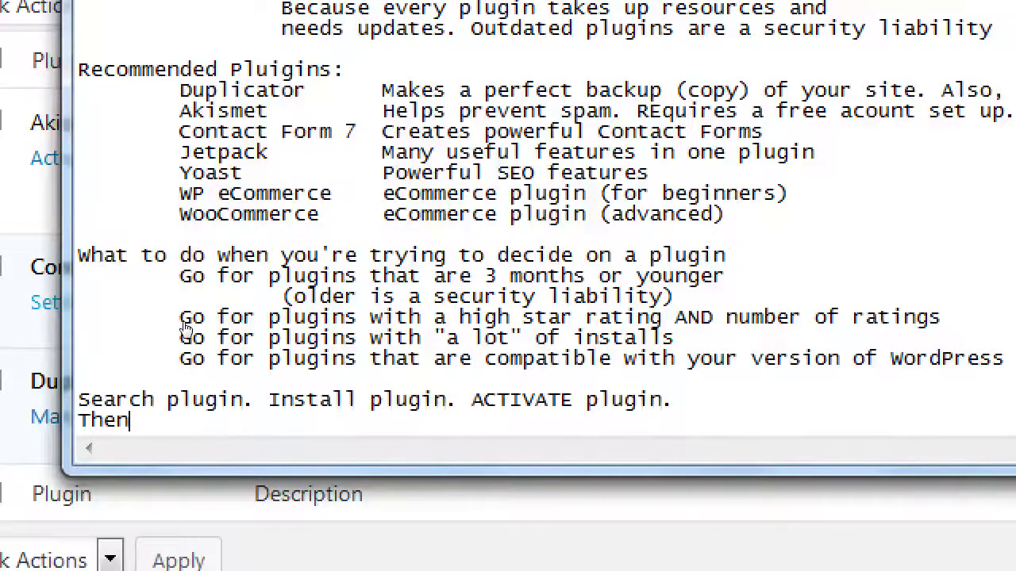
pyautogui.write(', depen')
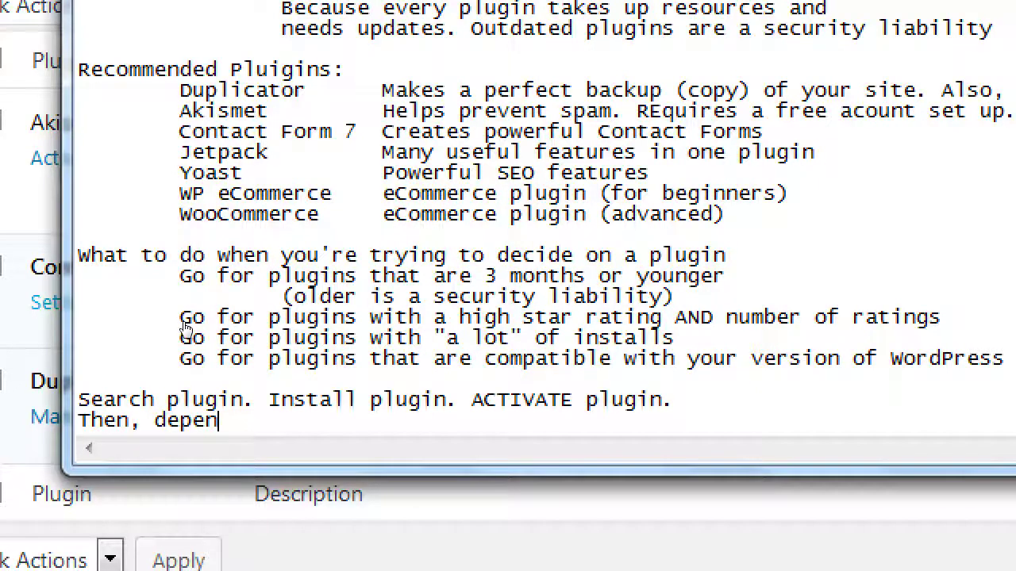
pyautogui.write('ding on ')
pyautogui.write('the')
pyautogui.press('BackSpace')
pyautogui.press('BackSpace')
pyautogui.write('t')
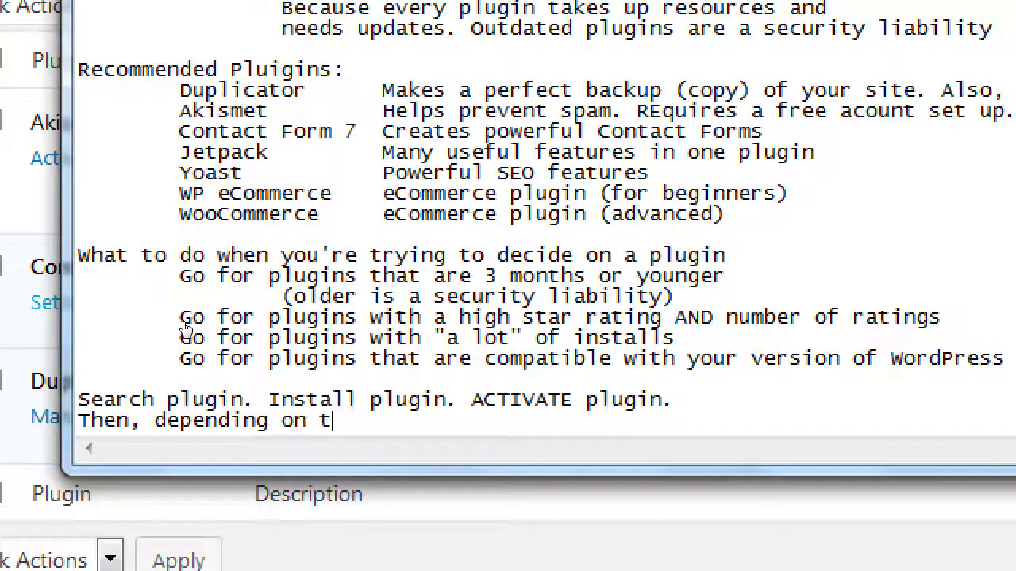
pyautogui.write('he whim of the deve')
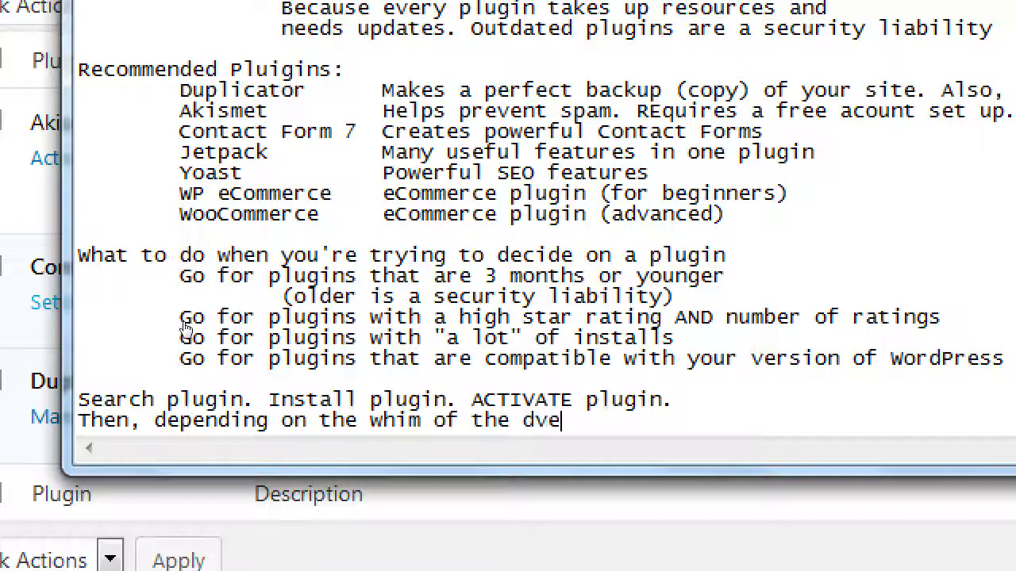
pyautogui.press('BackSpace')
pyautogui.press('BackSpace')
pyautogui.write('eveloper, the ')
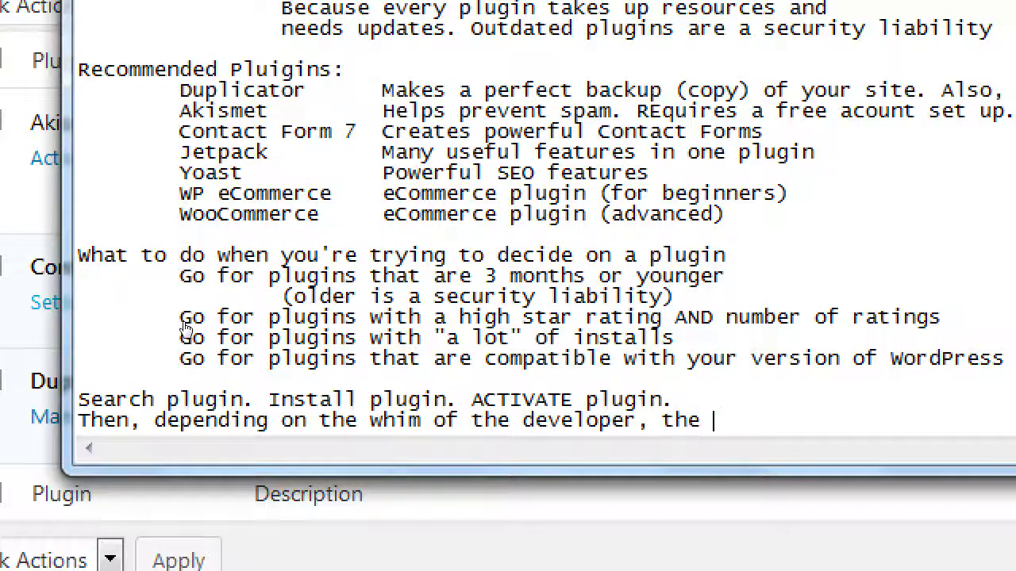
# - Continue the sentence with "features of the plugin" and an indented line reading "may appear at the end of the Dashboard menu, or above"
pyautogui.write('features of the plugin')
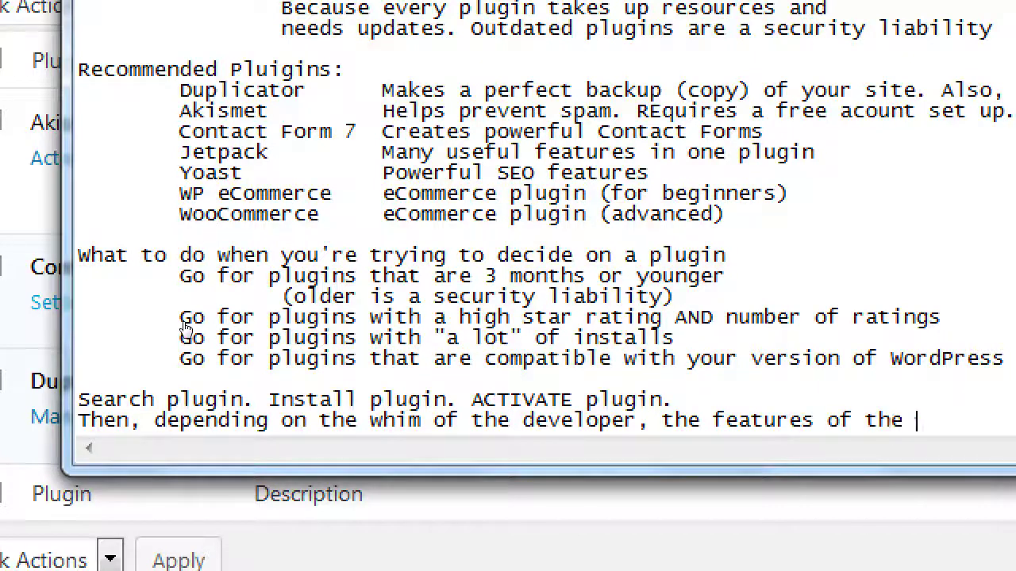
pyautogui.press('Return')
pyautogui.press('Tab')
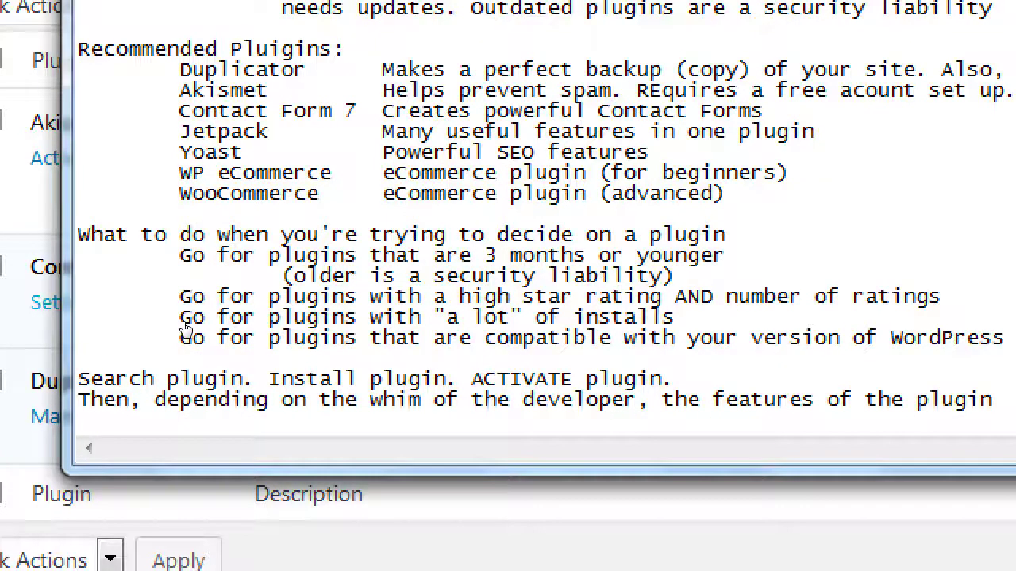
pyautogui.write('may b')
pyautogui.press('BackSpace')
pyautogui.write('appear ')
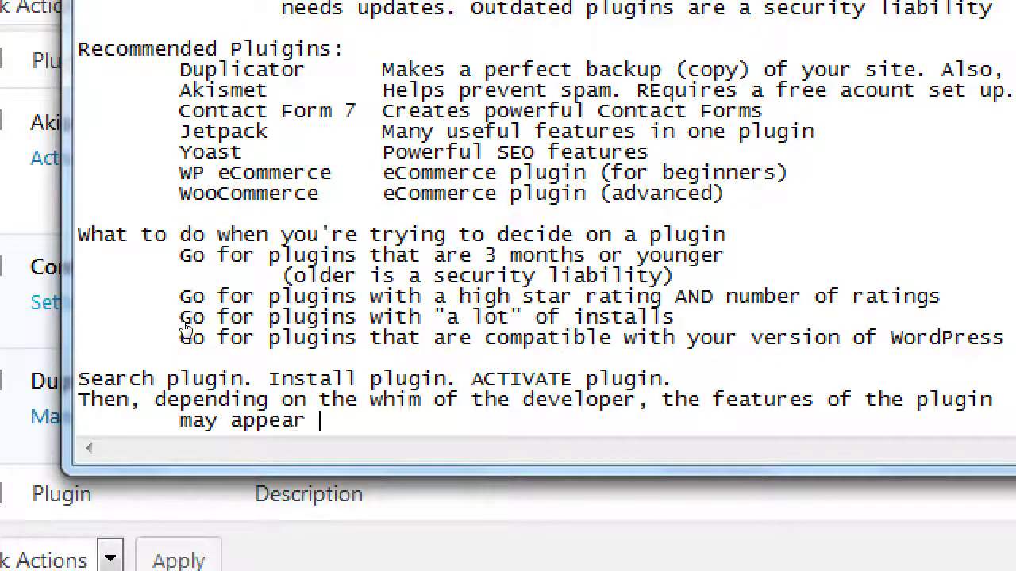
pyautogui.write('at the end of the Darh')
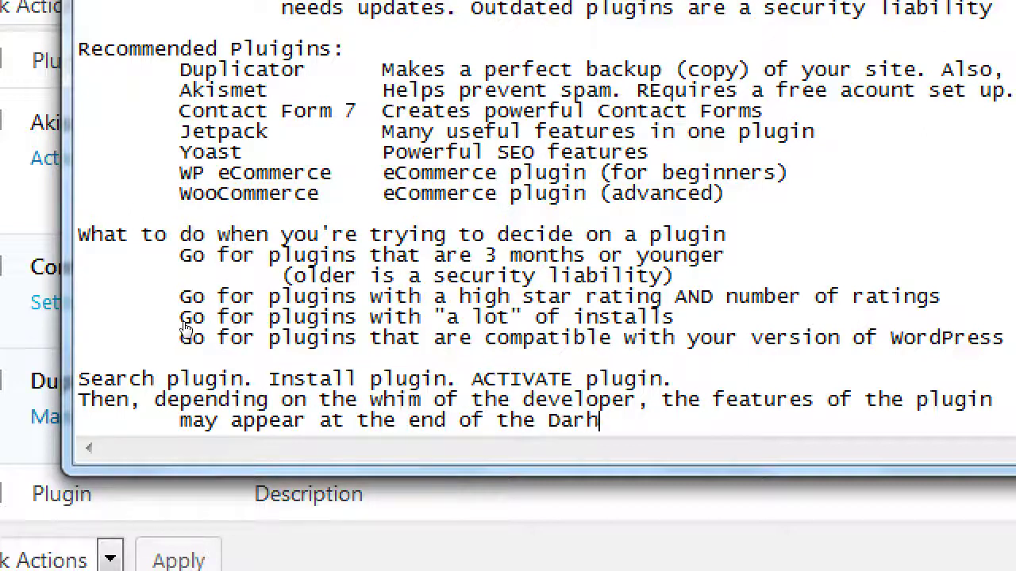
pyautogui.press('BackSpace')
pyautogui.press('BackSpace')
pyautogui.write('shboar')
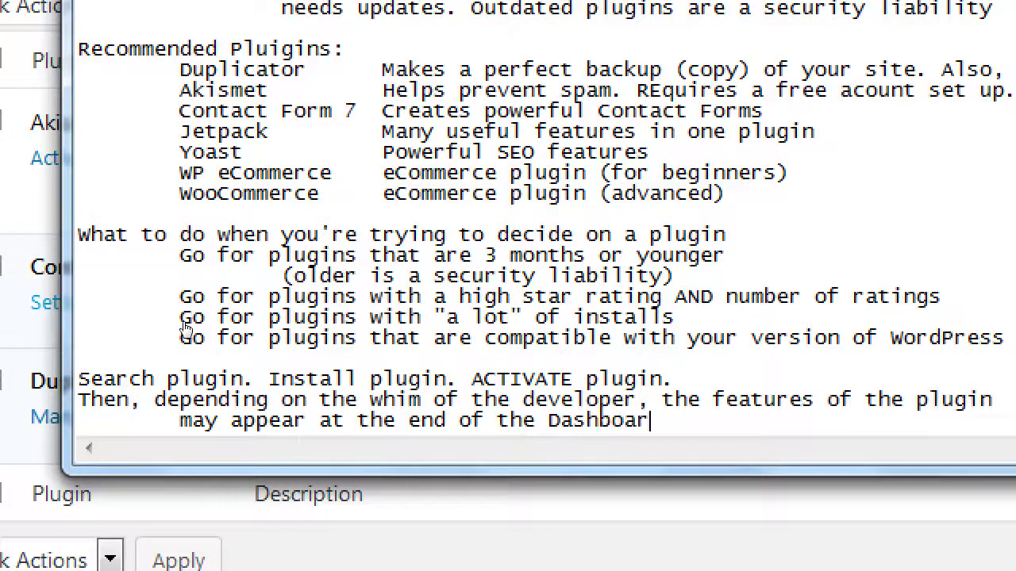
pyautogui.write('d menu, or above')
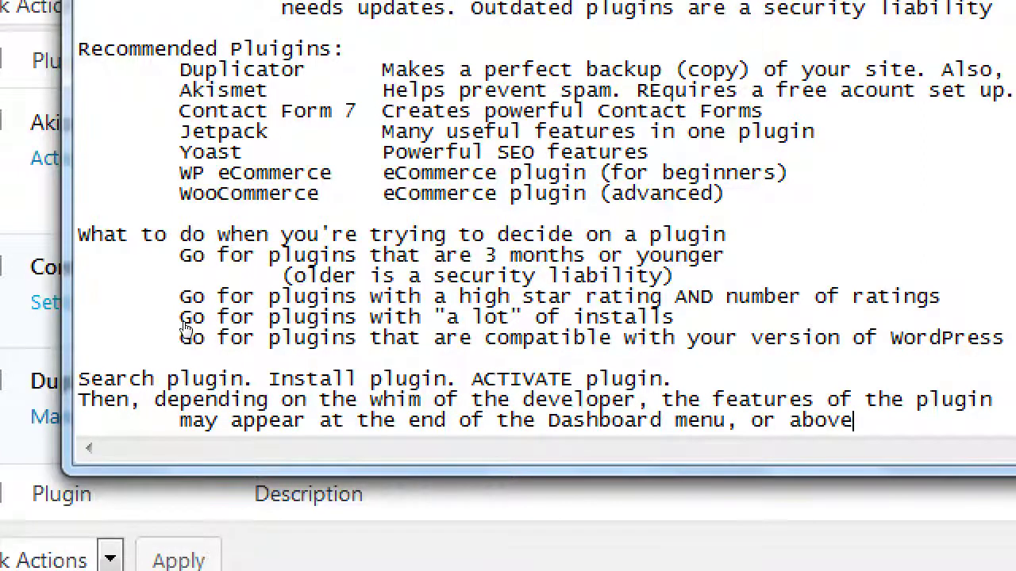
# - Add an indented line to the notes reading "or under Settings, or under Tools"
pyautogui.press('Return')
pyautogui.press('Tab')
pyautogui.write('or')
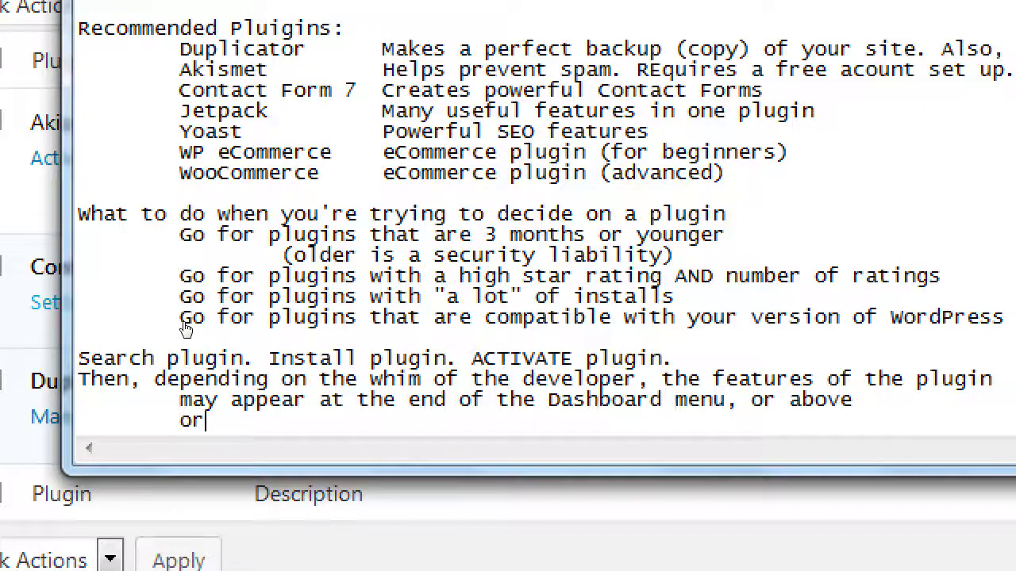
pyautogui.write(' under St')
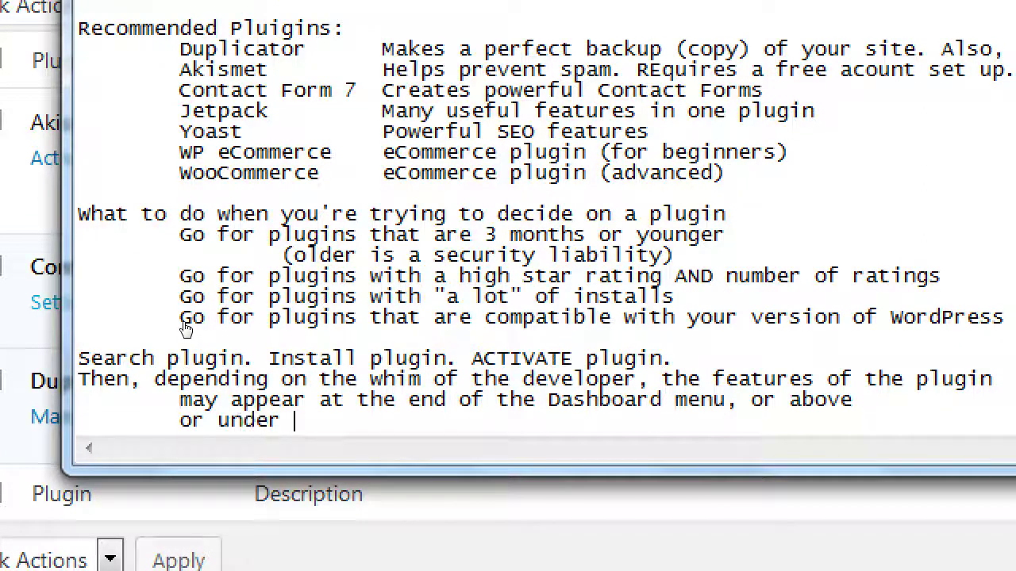
pyautogui.press('BackSpace')
pyautogui.write('a')
pyautogui.press('BackSpace')
pyautogui.write('ettings')
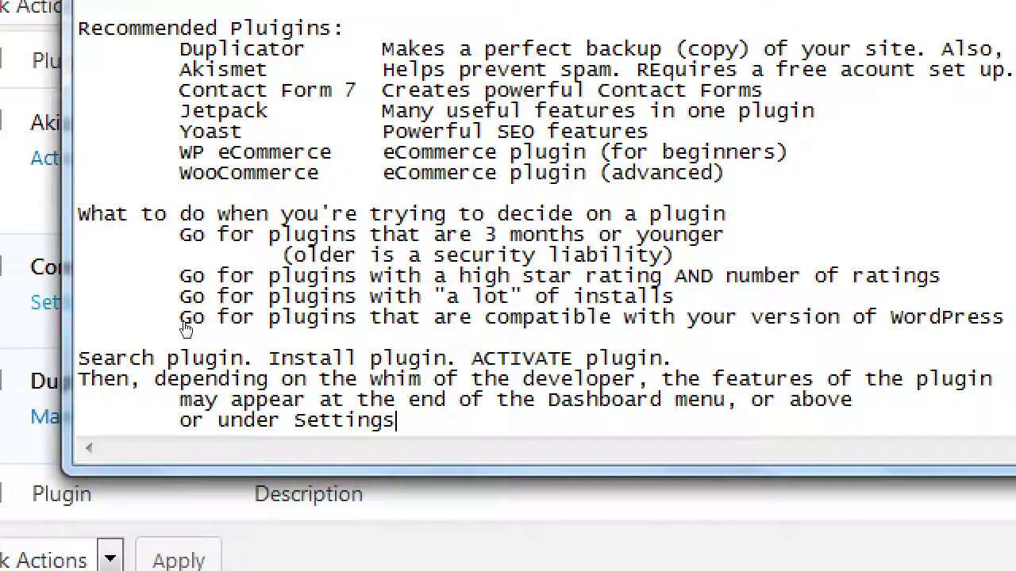
pyautogui.write(', or under Tools')
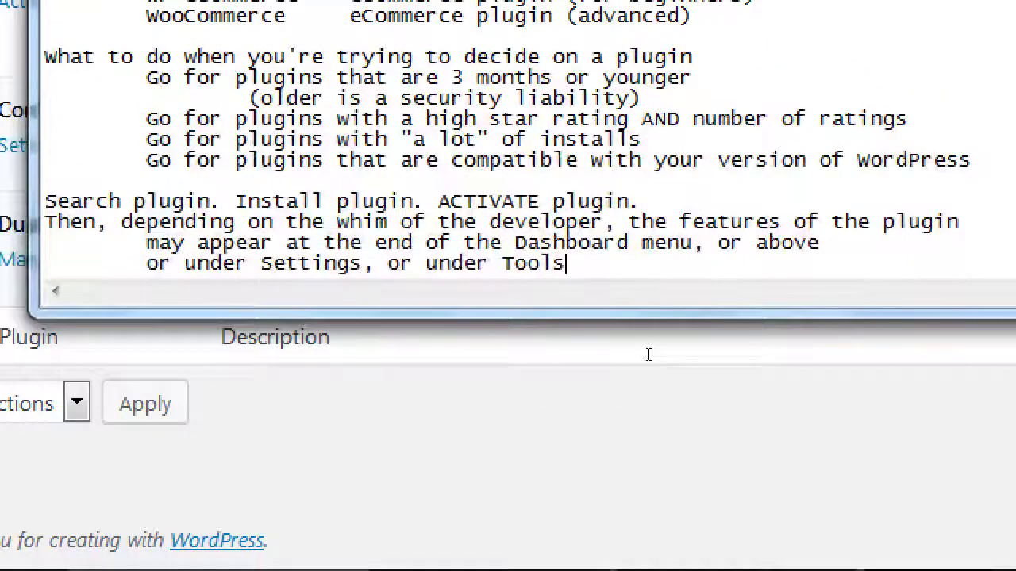
# - Extend the line about Settings and Tools with ". But you'll also always find it" and start a new line
pyautogui.write(". But you'll ")
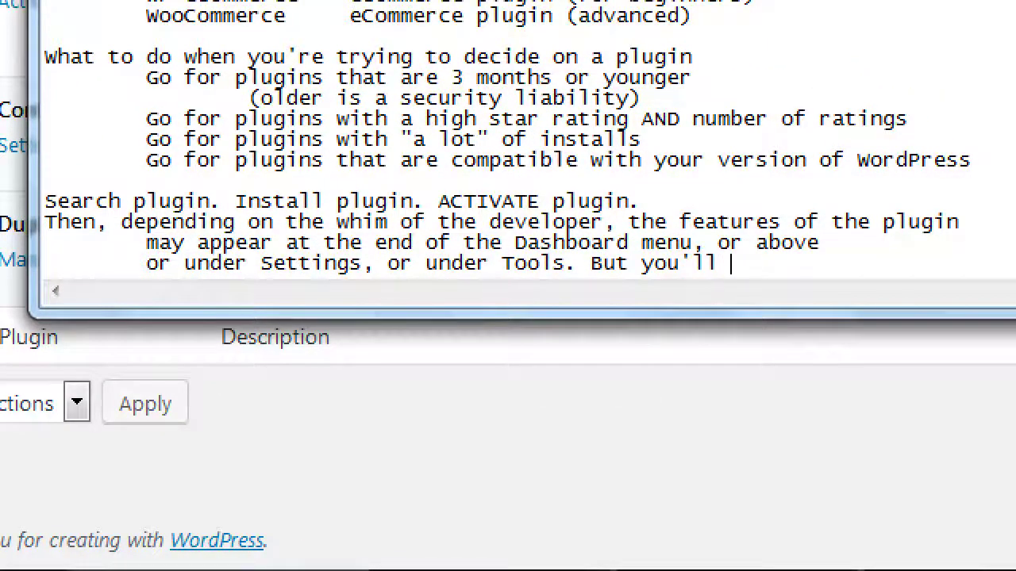
pyautogui.write('also always fidn it')
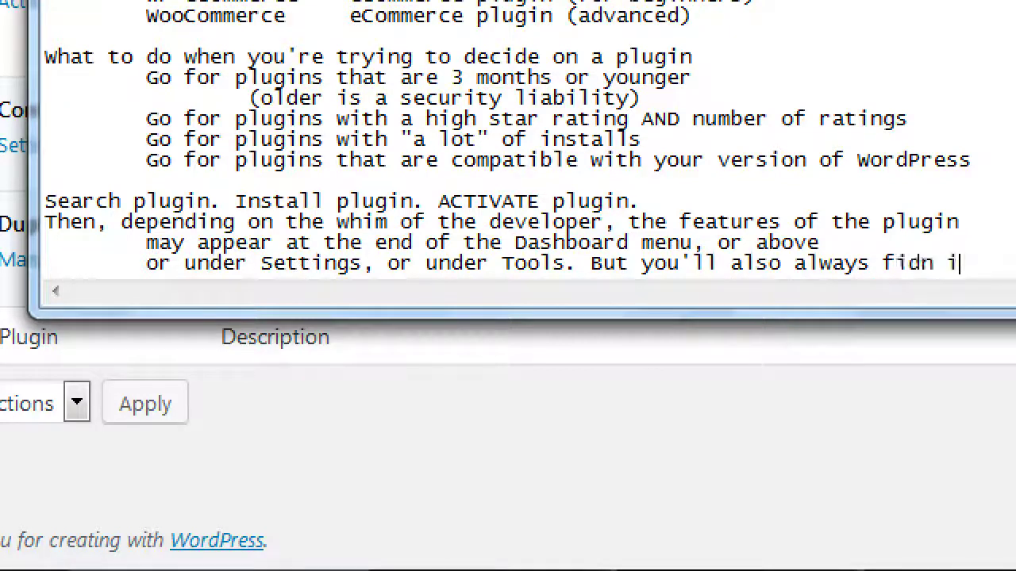
pyautogui.press('BackSpace')
pyautogui.press('BackSpace')
pyautogui.press('BackSpace')
pyautogui.press('BackSpace')
pyautogui.write('nd it')
pyautogui.press('Return')
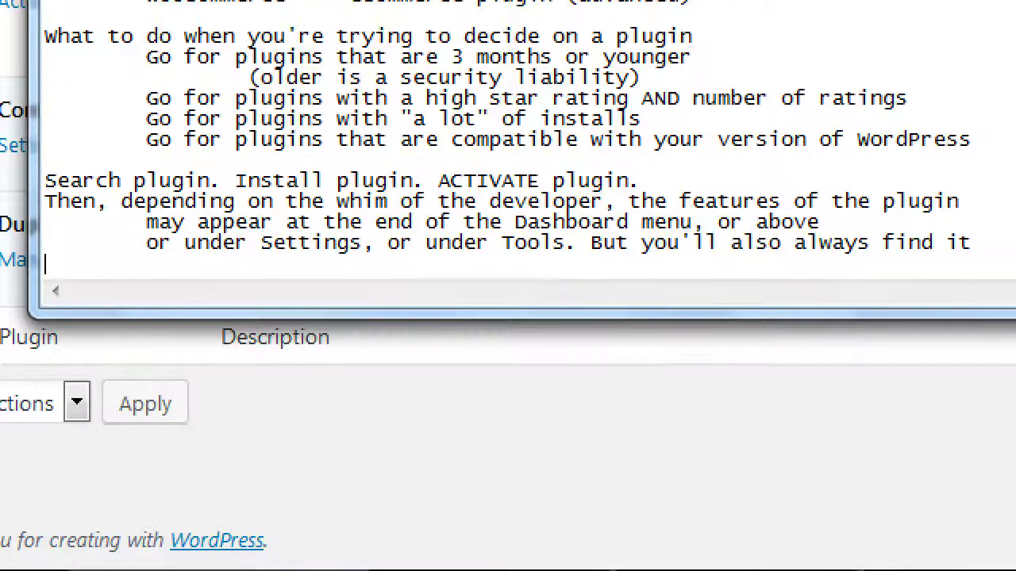
# - Finish the note with an indented line reading "under Plugins > Installed Plugins"
pyautogui.write('u')
pyautogui.press('BackSpace')
pyautogui.press('Tab')
pyautogui.write('under ')
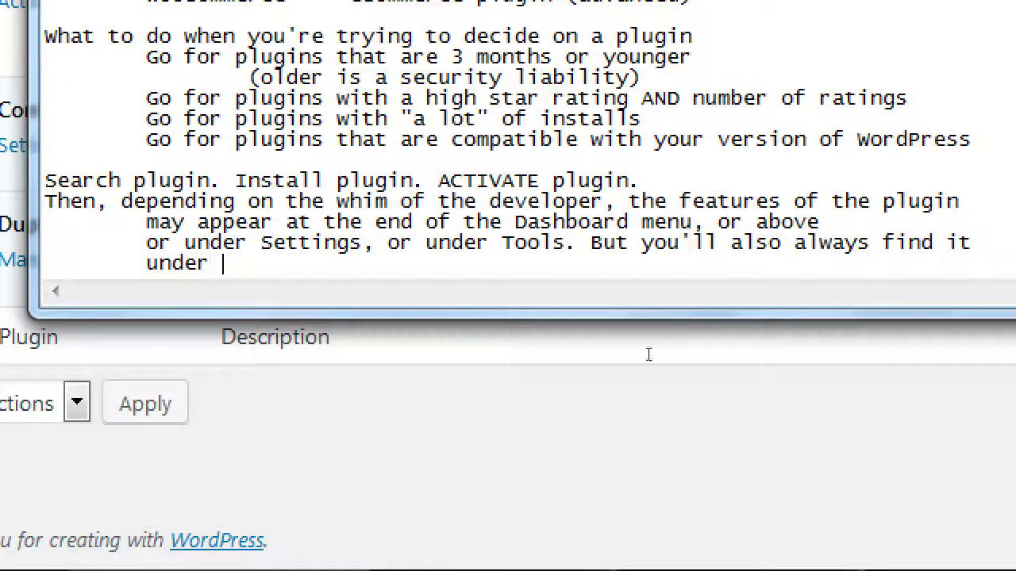
pyautogui.write('Plugi')
pyautogui.press('BackSpace')
pyautogui.press('BackSpace')
pyautogui.write('ugi')
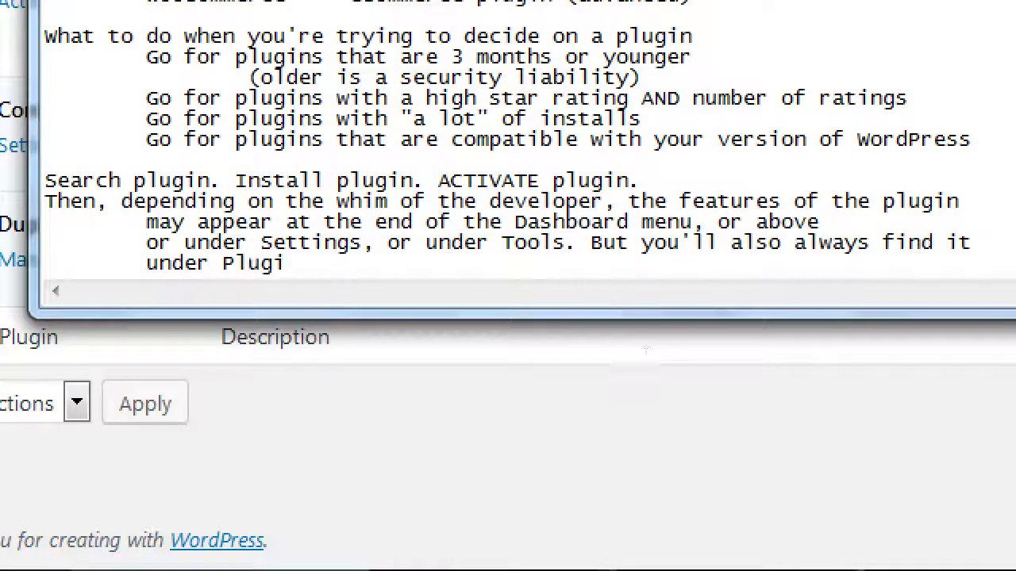
pyautogui.write('ns > Installed P')
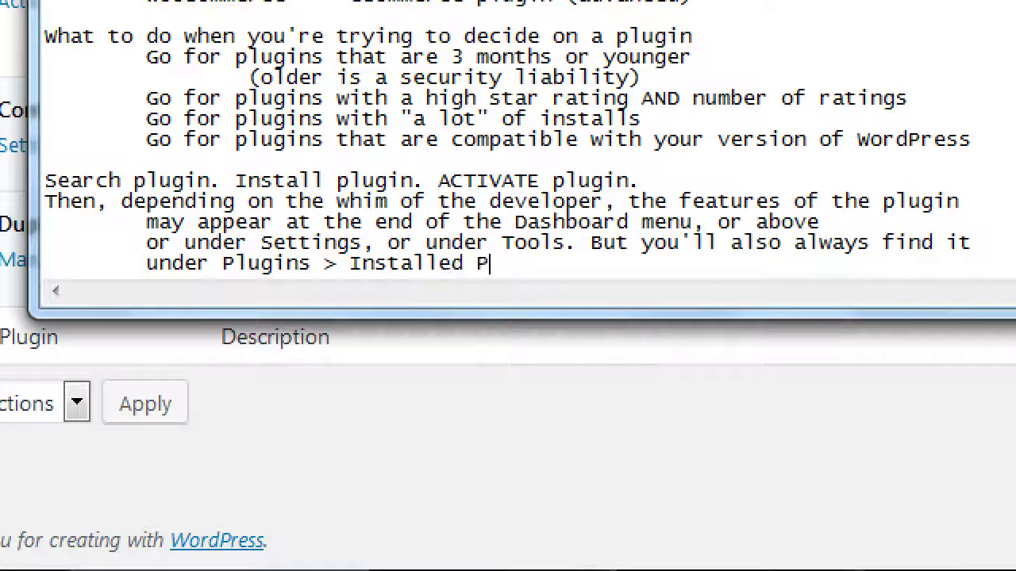
pyautogui.write('lugins')
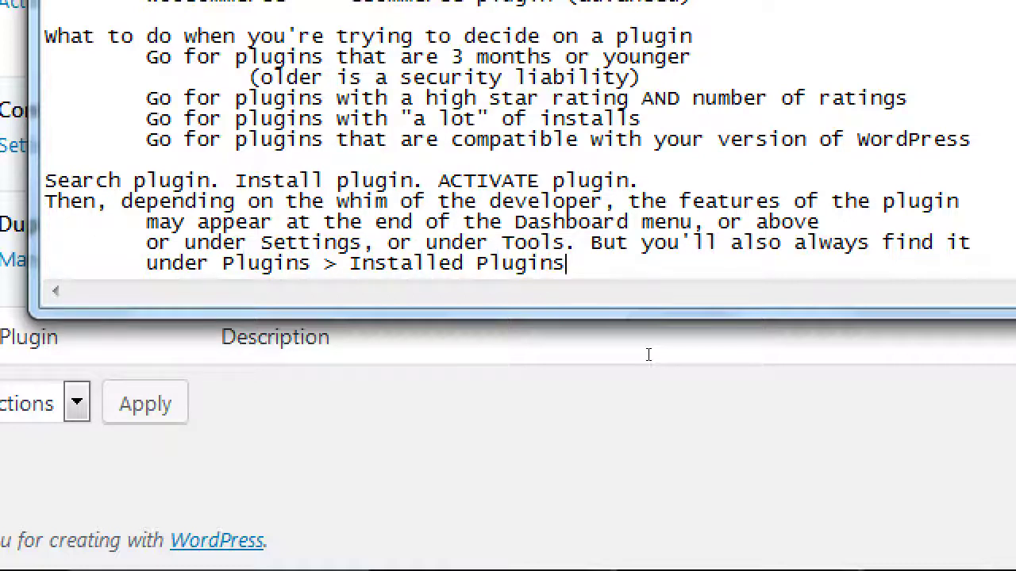
# - Switch to the WordPress dashboard in Firefox and check Contact Form 7's details and settings page from the installed plugins list
pyautogui.press('super+minus')
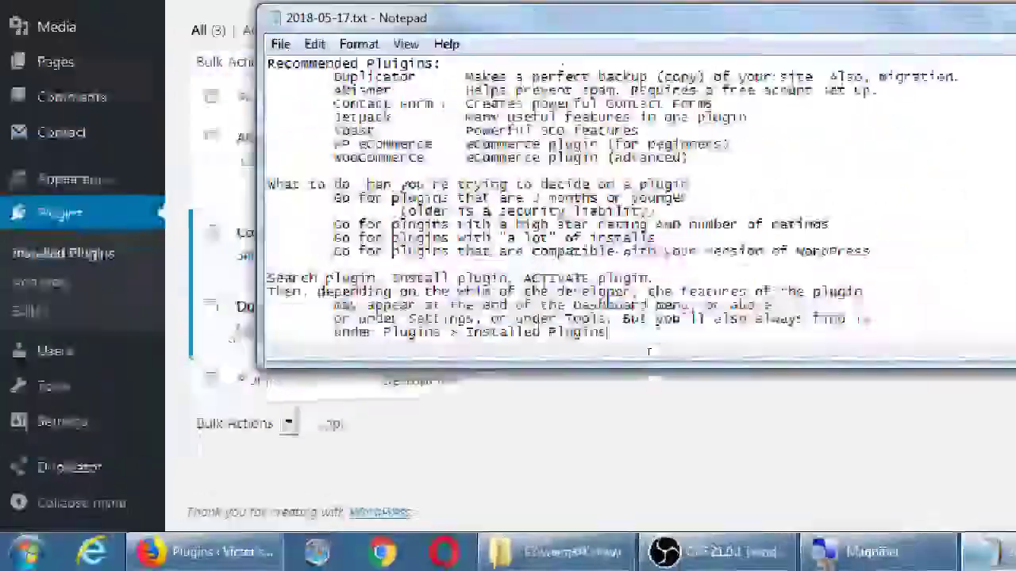
pyautogui.hotkey('alt', 'Tab')
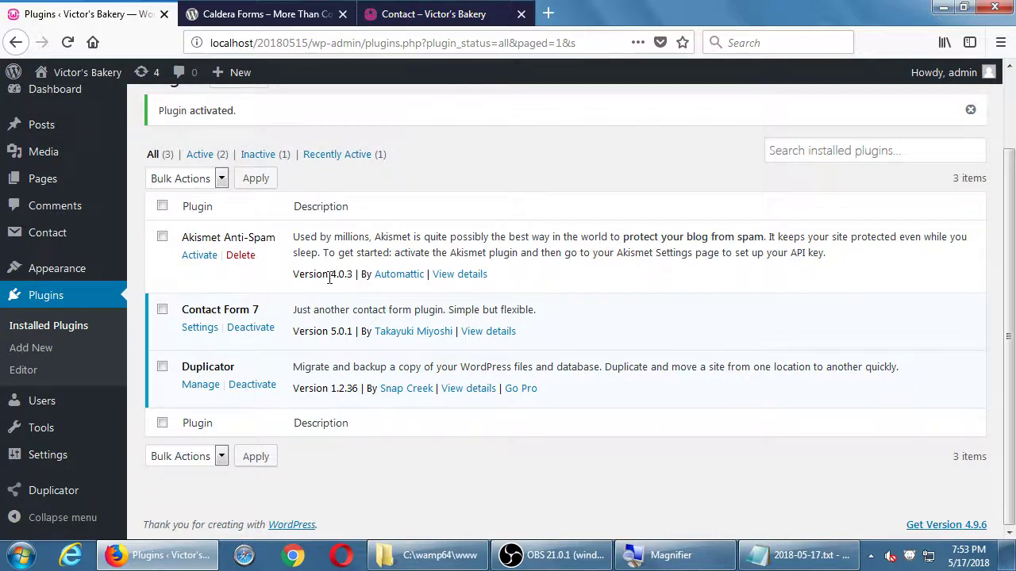
pyautogui.click(483, 334)
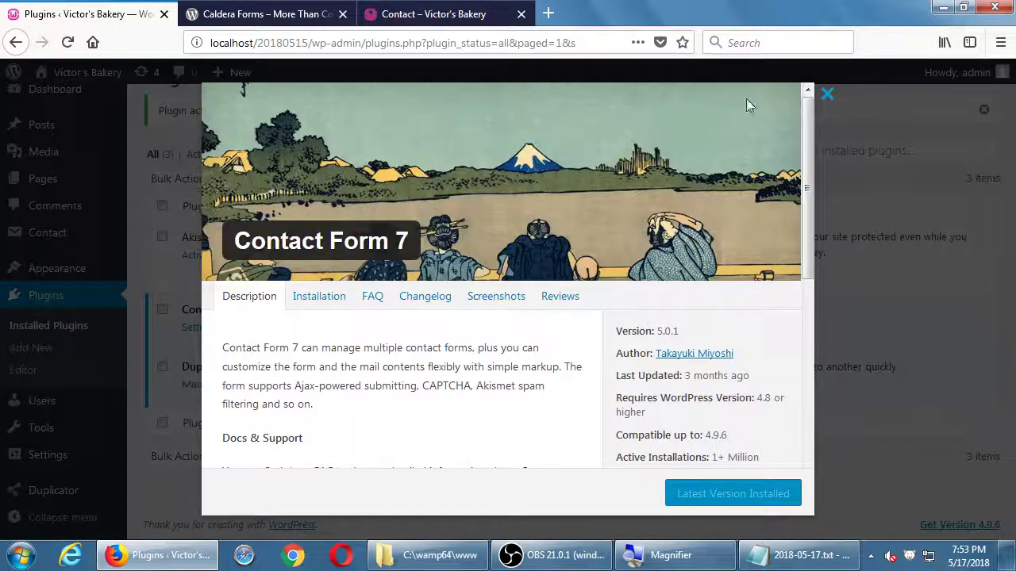
pyautogui.click(827, 96)
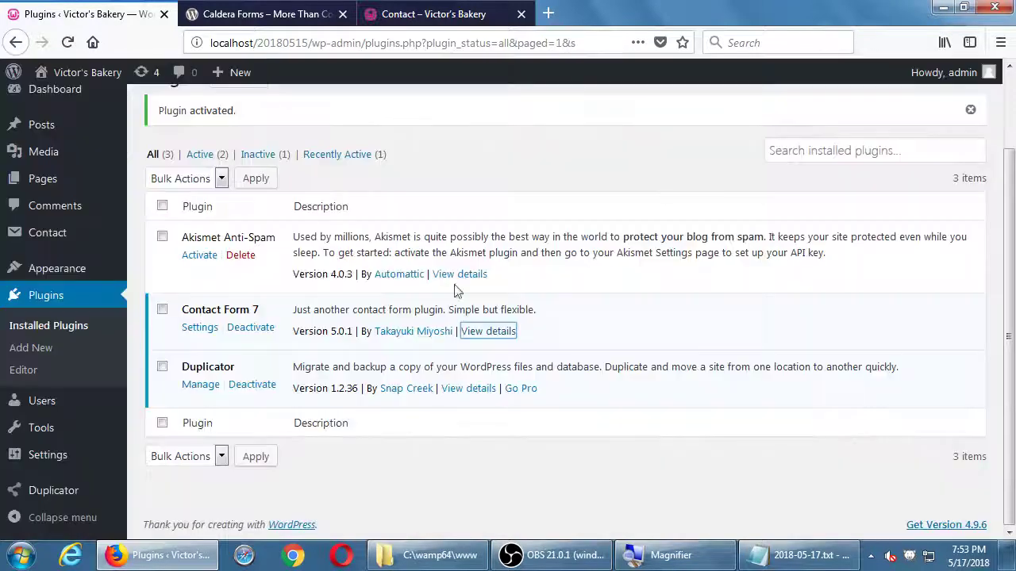
pyautogui.click(200, 327)
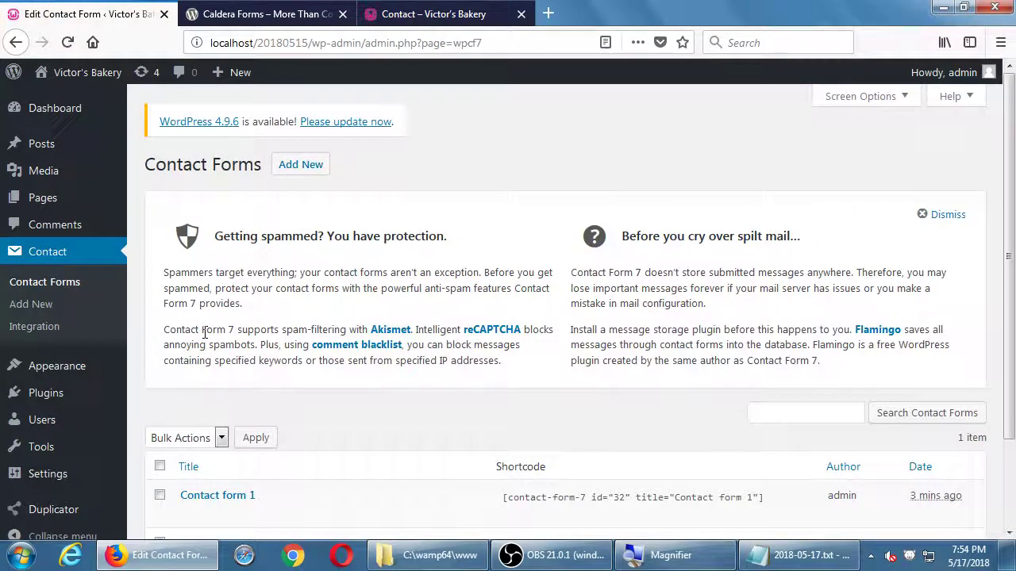
pyautogui.hotkey('alt', 'Left')
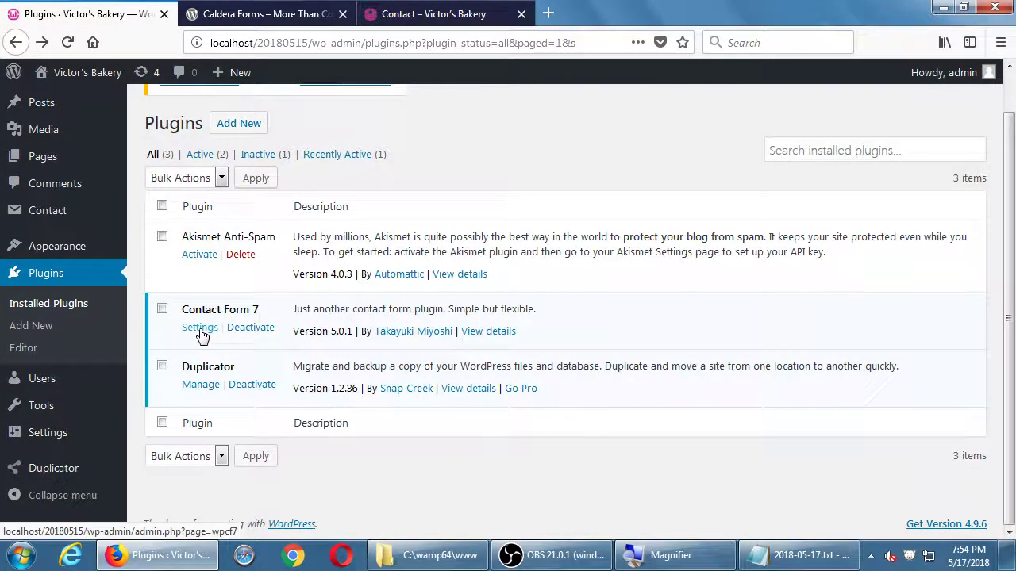
# - Open the Contact Forms page and review the existing form and the notice about spam protection
pyautogui.moveTo(29, 211)
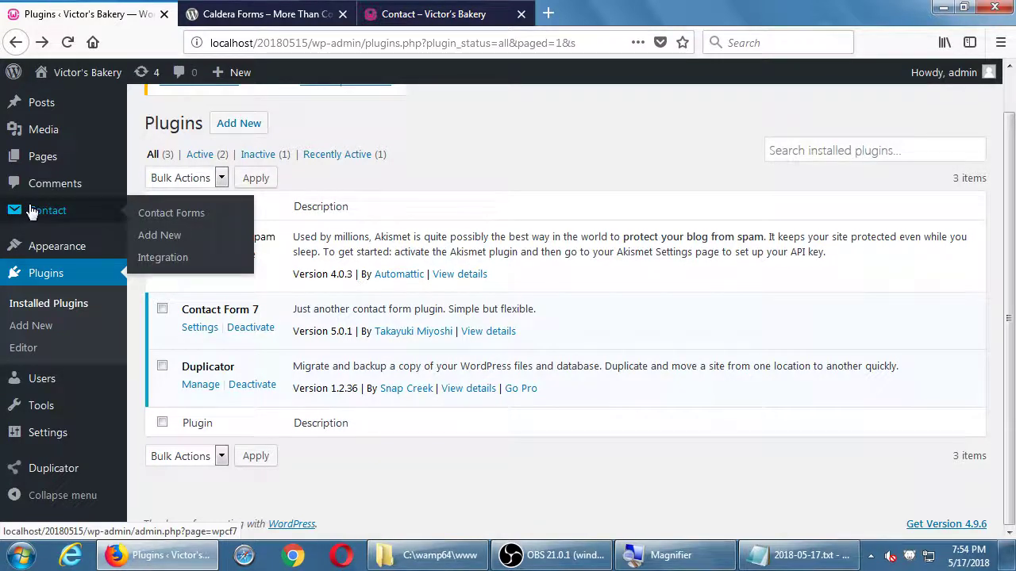
pyautogui.click(28, 211)
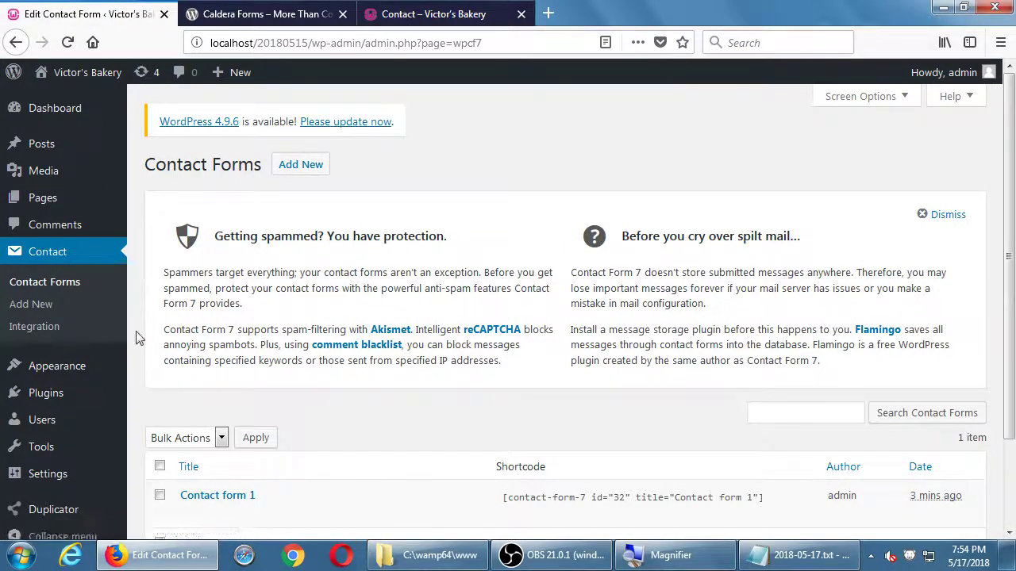
pyautogui.click(45, 253)
pyautogui.scroll(-3, 545, 206)
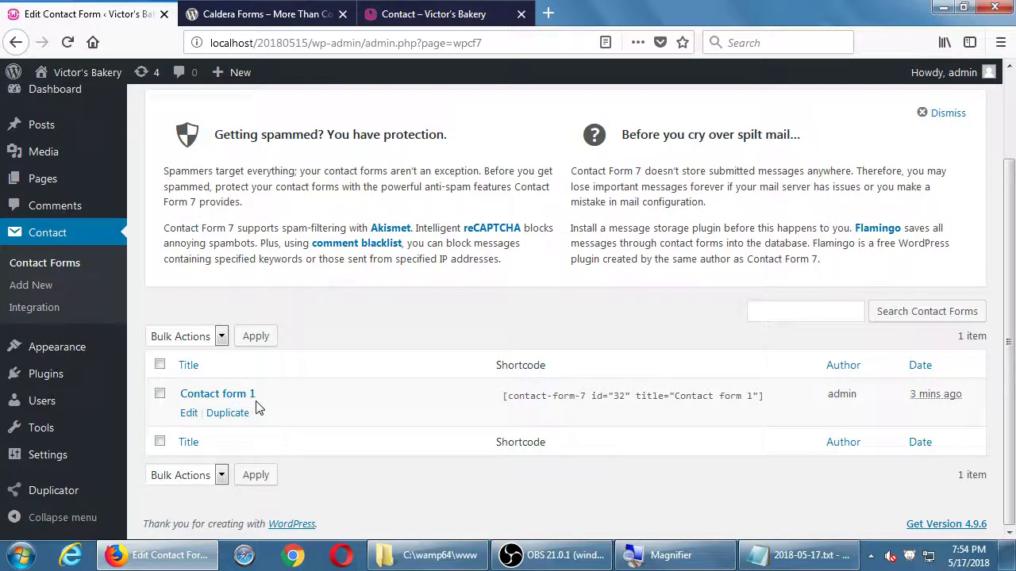
pyautogui.scroll(1, 257, 407)
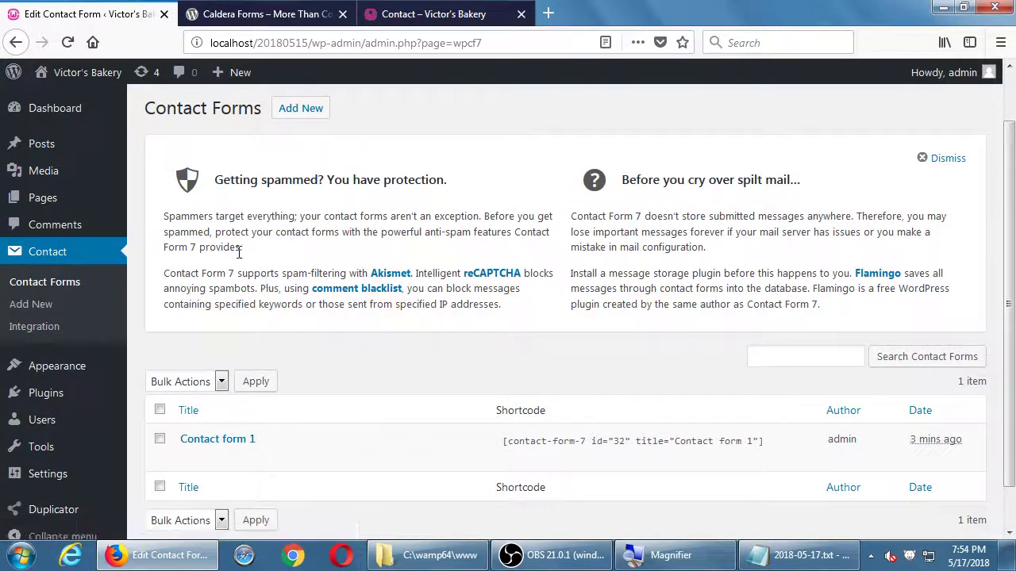
pyautogui.scroll(1, 256, 288)
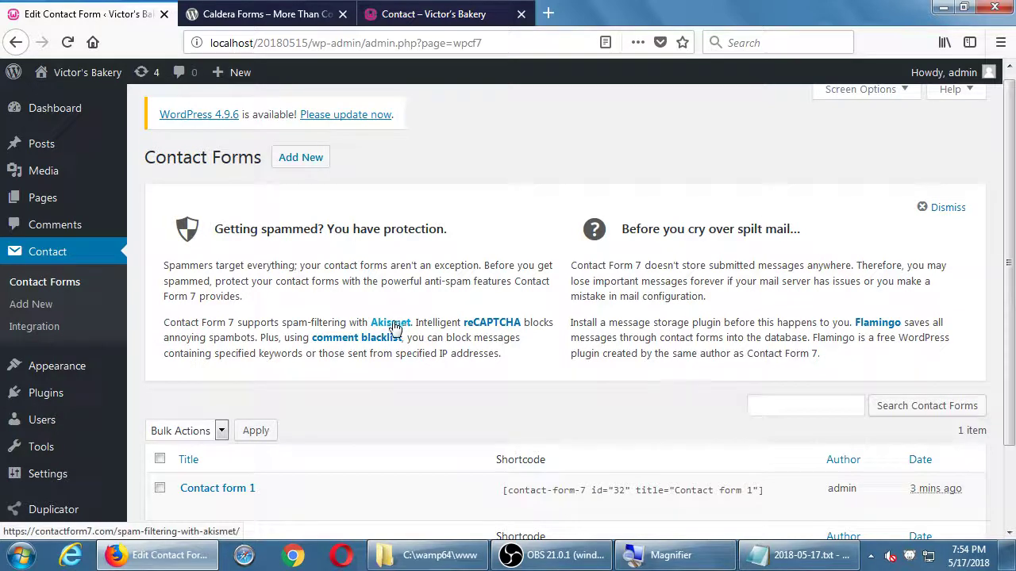
# - Look through the Contact Form 7 reCAPTCHA documentation and return to the Contact Forms page
pyautogui.click(482, 328)
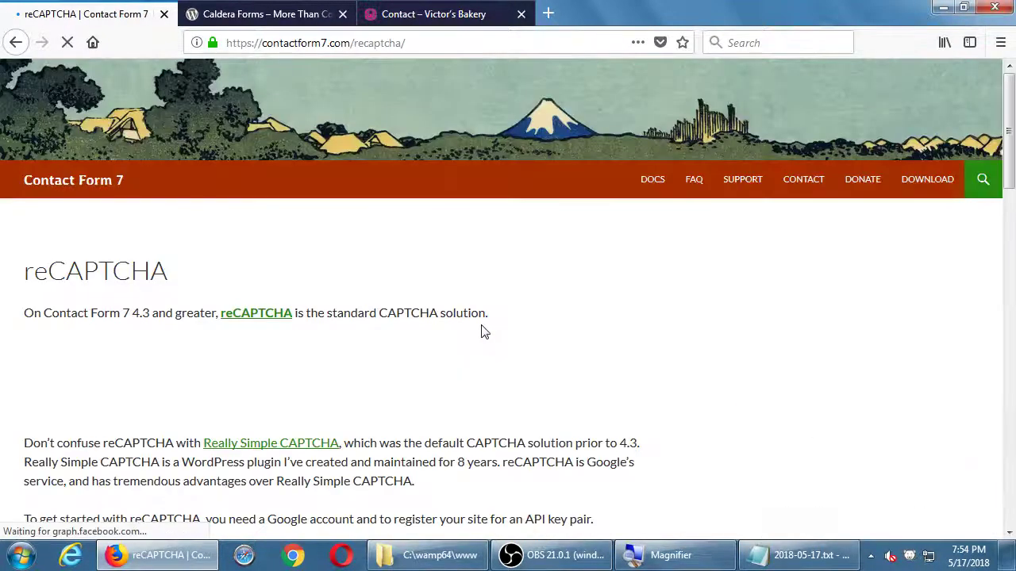
pyautogui.scroll(-5, 111, 300)
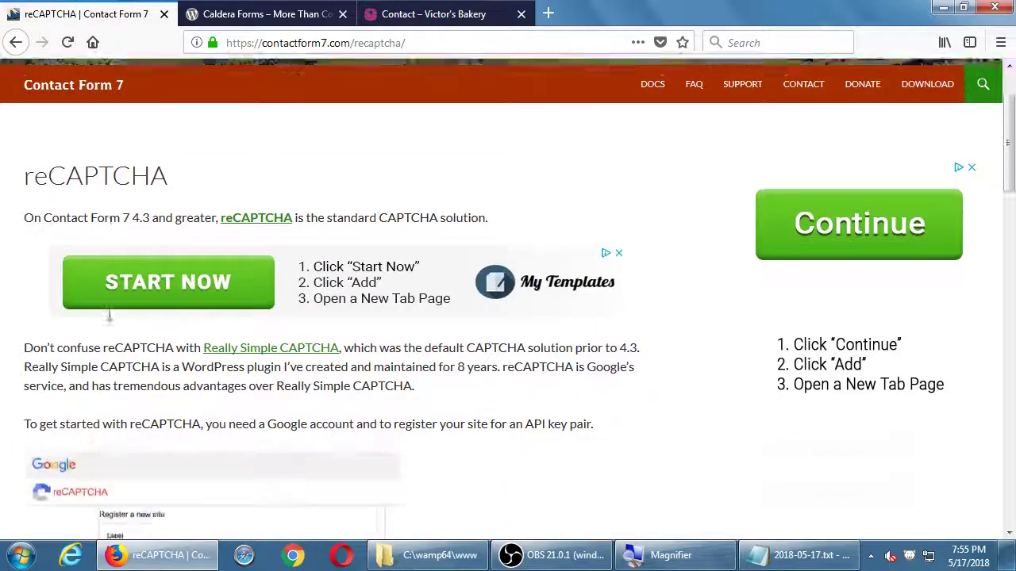
pyautogui.scroll(-6, 353, 366)
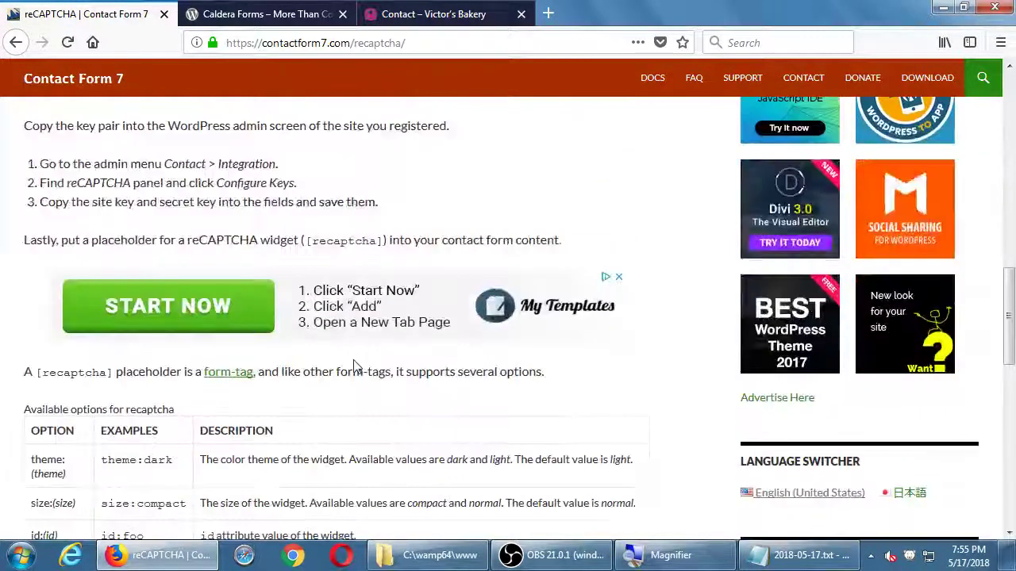
pyautogui.hotkey('alt', 'Left')
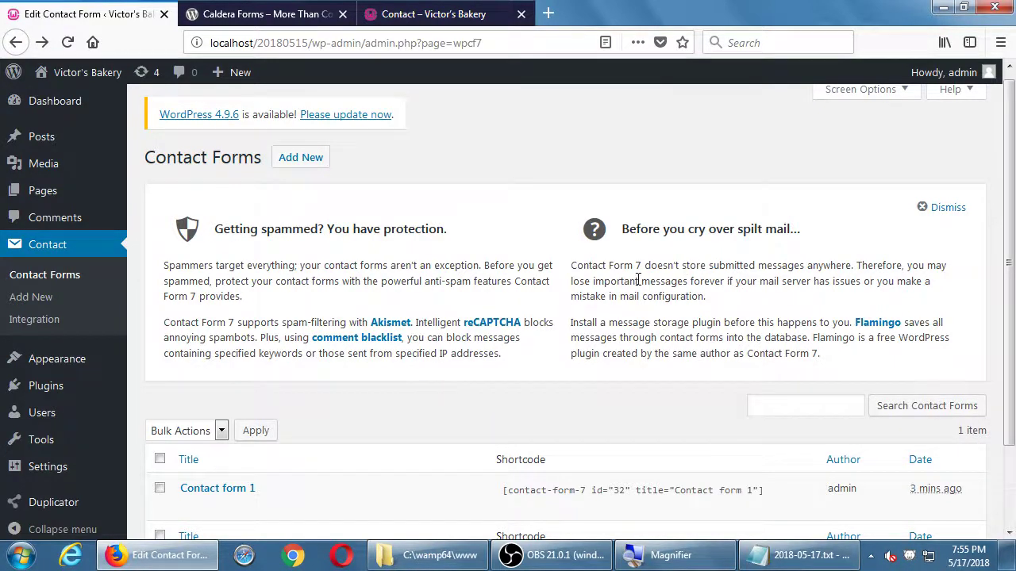
# - Read the notice about Contact Form 7 not storing submitted messages and open the linked Flamingo article
pyautogui.moveTo(621, 265); pyautogui.dragTo(702, 265)
pyautogui.click(757, 282)
pyautogui.click(877, 326)
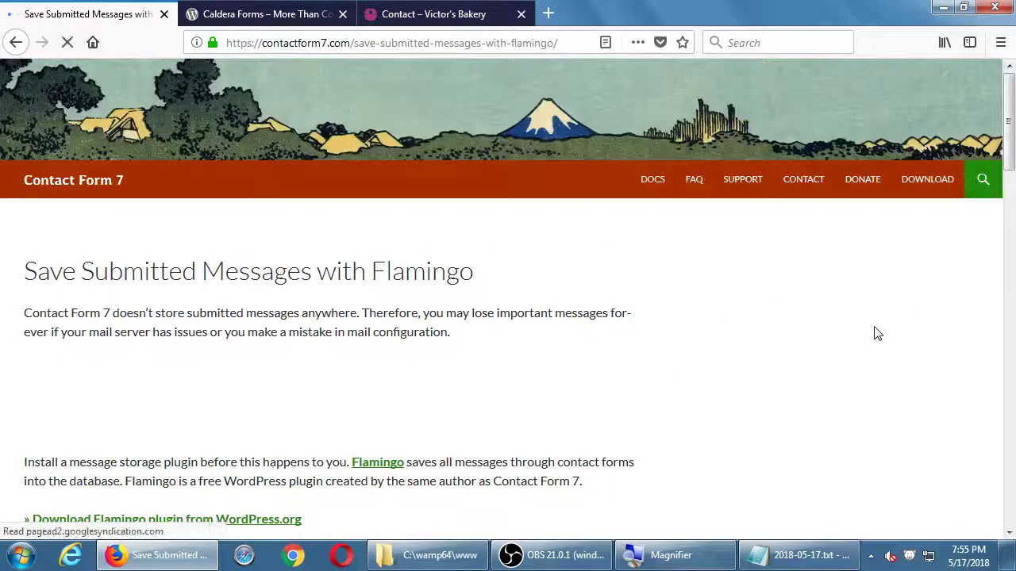
pyautogui.moveTo(129, 271); pyautogui.dragTo(258, 275)
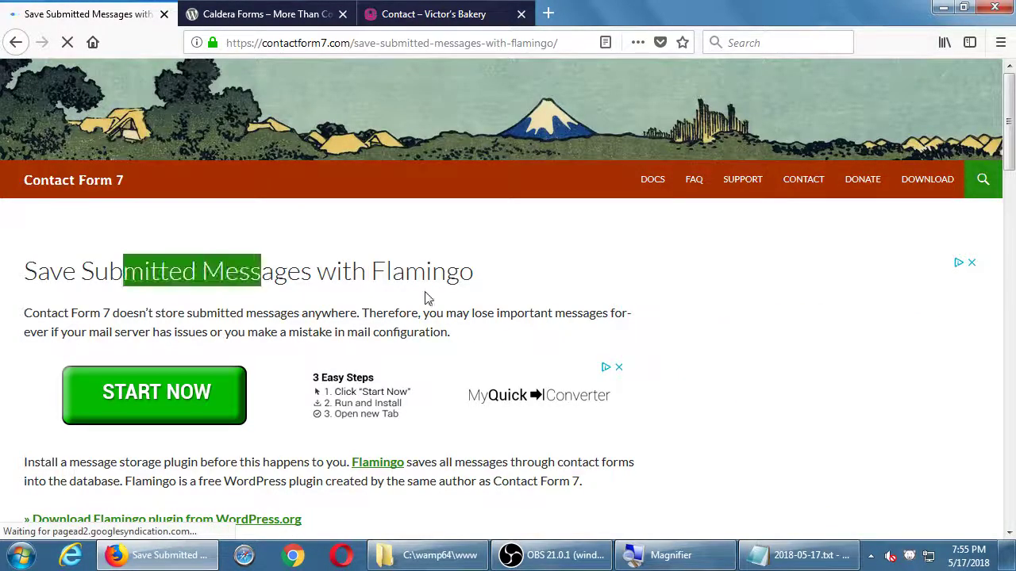
pyautogui.click(429, 284)
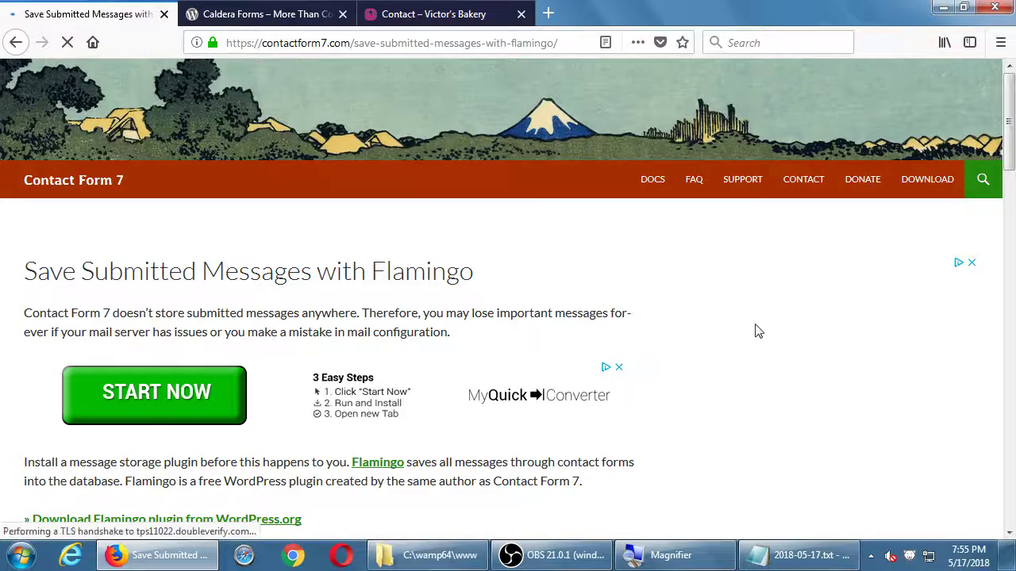
# - Skim the article on saving submitted messages with Flamingo and return to the Contact Forms page
pyautogui.scroll(-4, 755, 331)
pyautogui.scroll(-5, 757, 330)
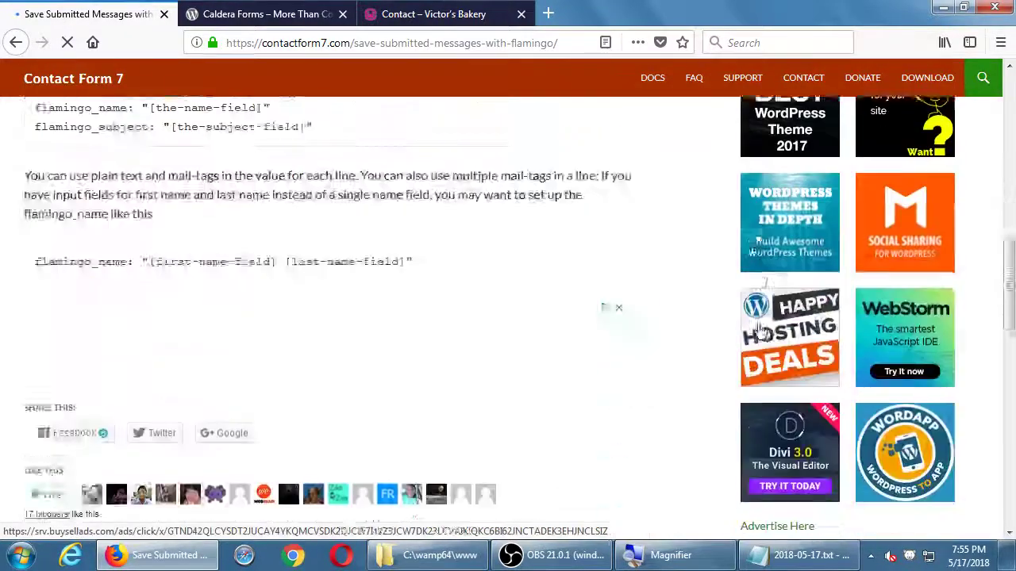
pyautogui.hotkey('alt', 'Left')
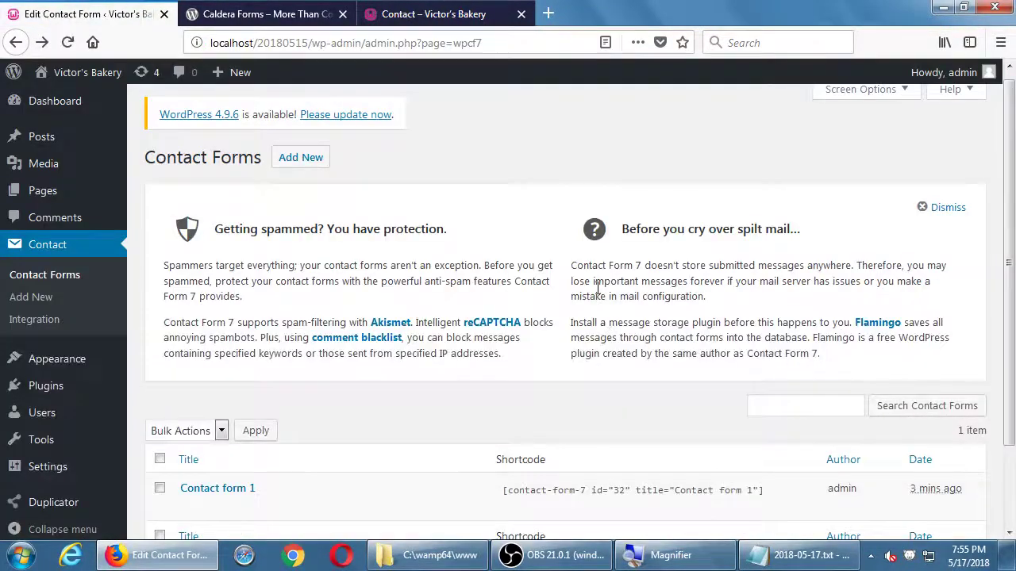
# - Duplicate Contact form 1 and look over the copy's form template and shortcode
pyautogui.scroll(-2, 599, 293)
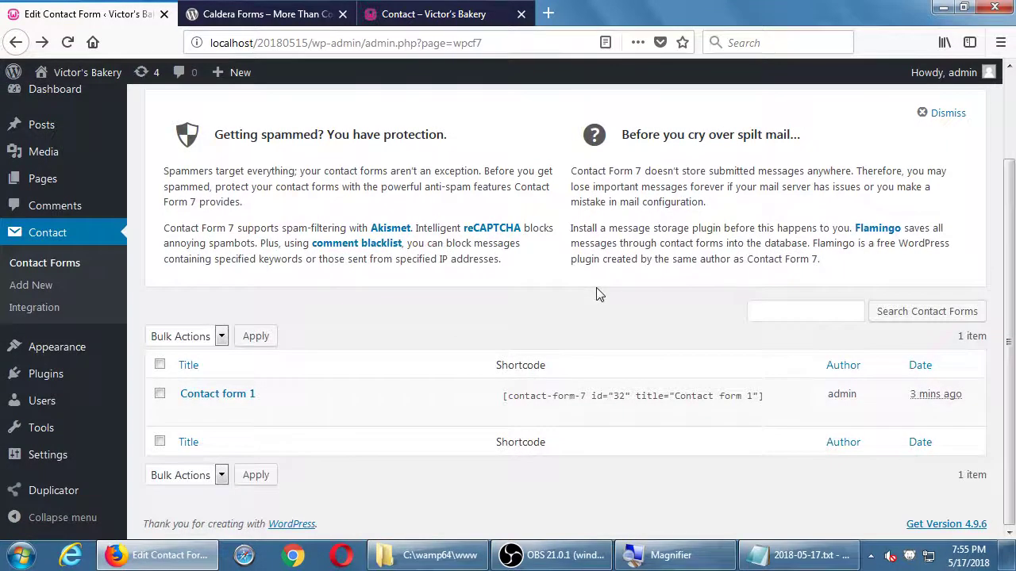
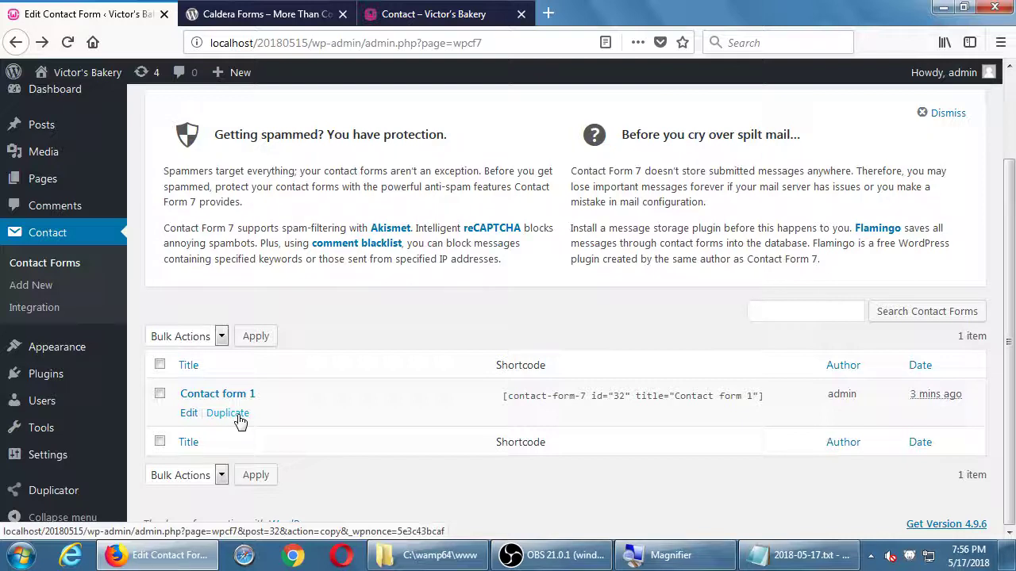
pyautogui.click(238, 416)
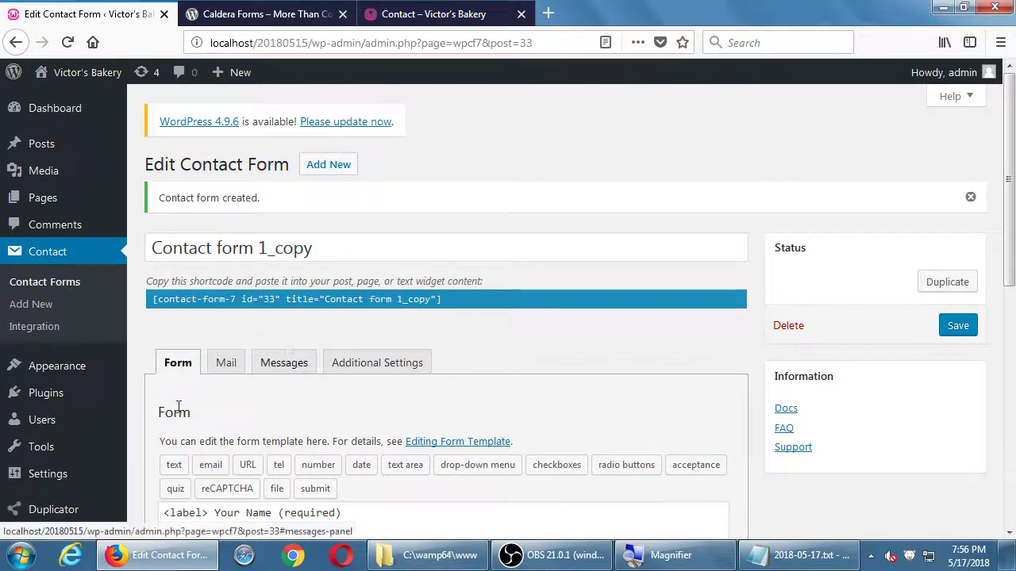
pyautogui.scroll(-2, 257, 332)
pyautogui.scroll(-1, 257, 332)
pyautogui.scroll(3, 293, 383)
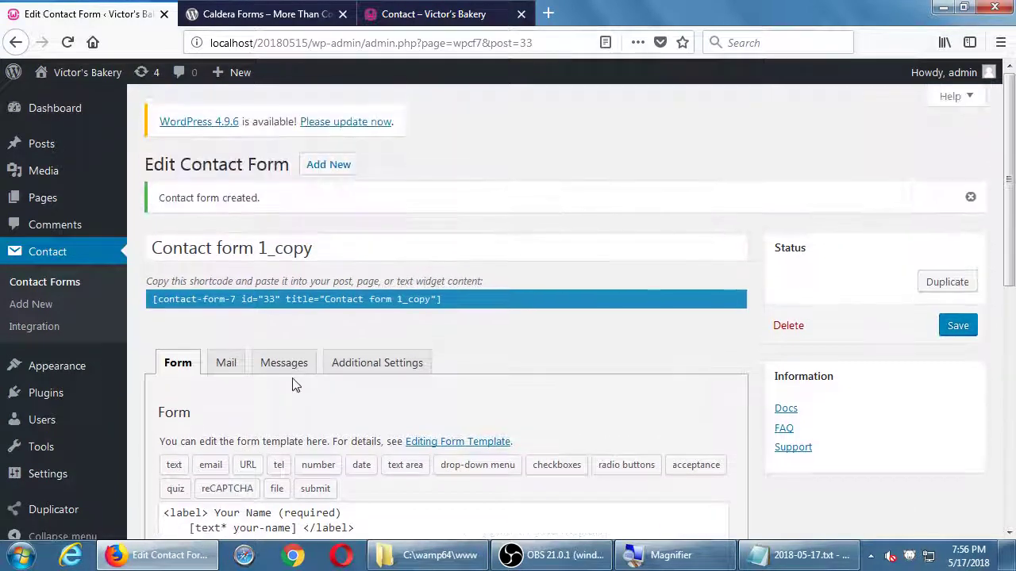
pyautogui.click(372, 295)
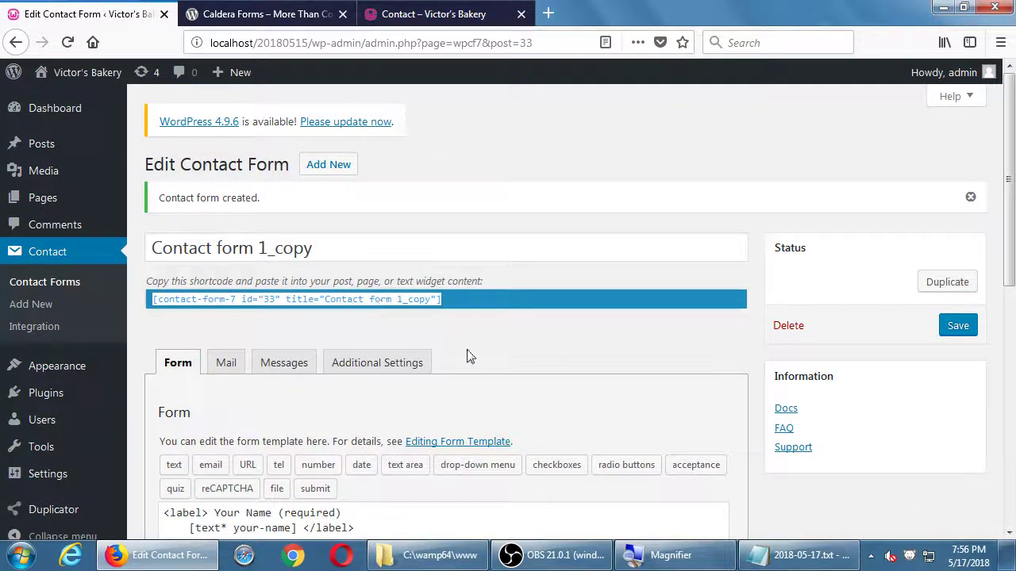
pyautogui.click(468, 357)
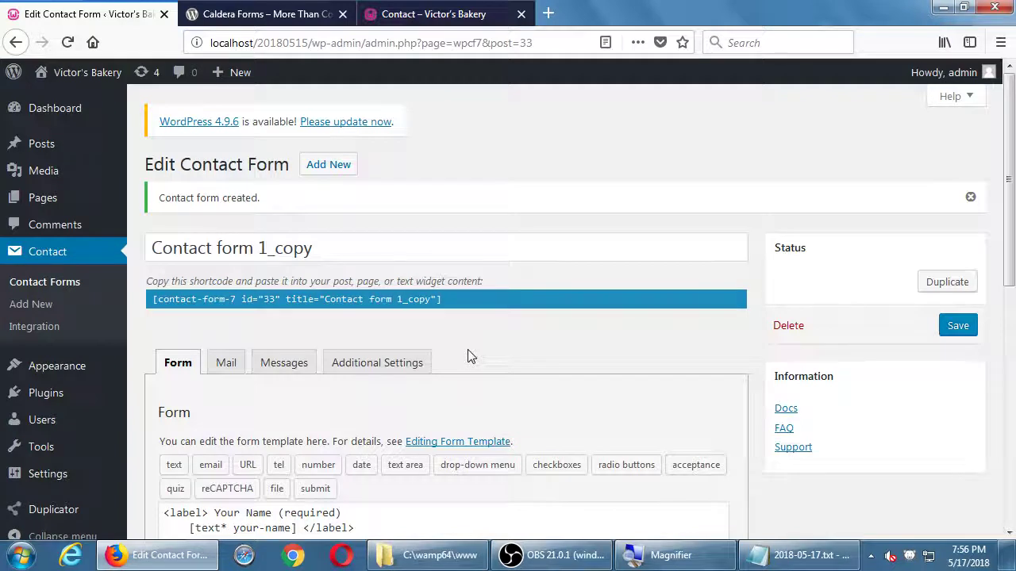
# - Check the original and duplicated forms in the Contact Forms list in a separate browser tab, closing that tab when done
pyautogui.middleClick(79, 286)
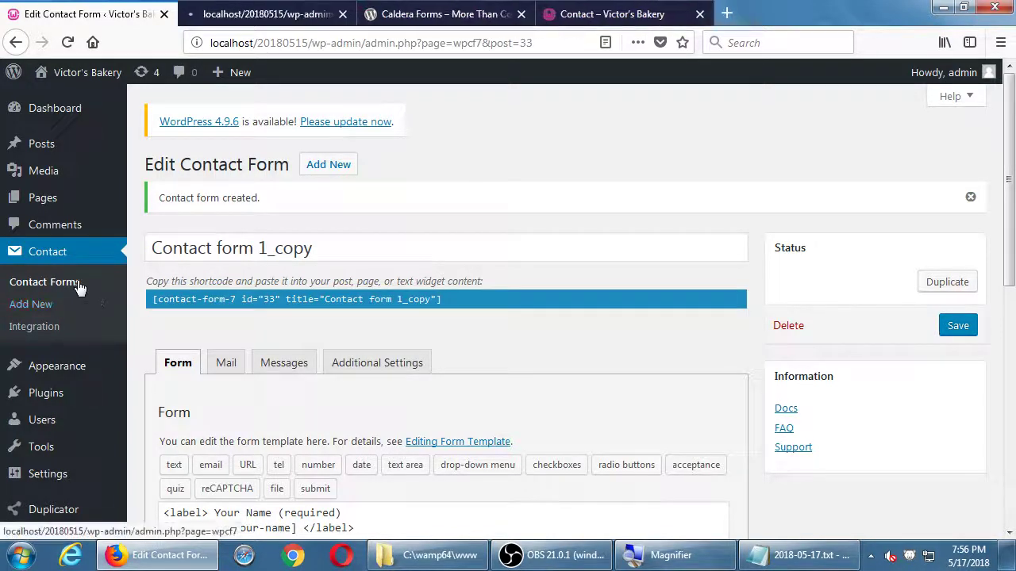
pyautogui.click(238, 14)
pyautogui.scroll(-3, 396, 352)
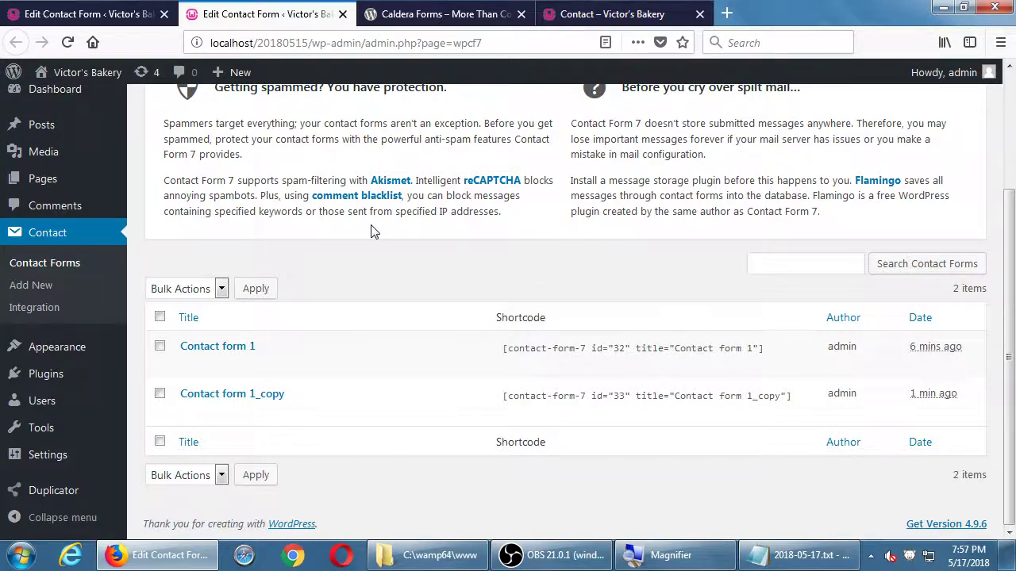
pyautogui.click(342, 14)
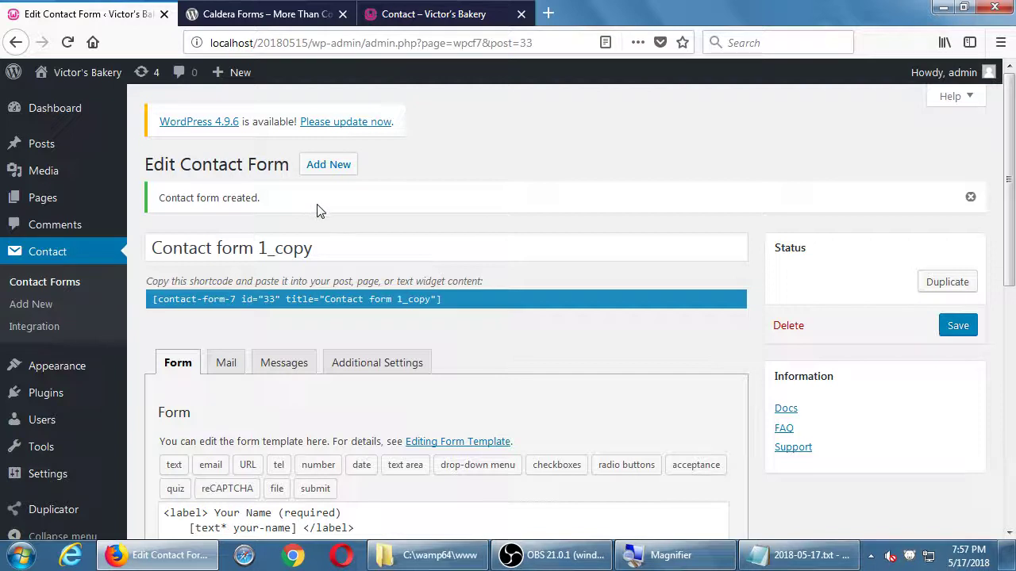
pyautogui.middleClick(68, 288)
pyautogui.click(242, 15)
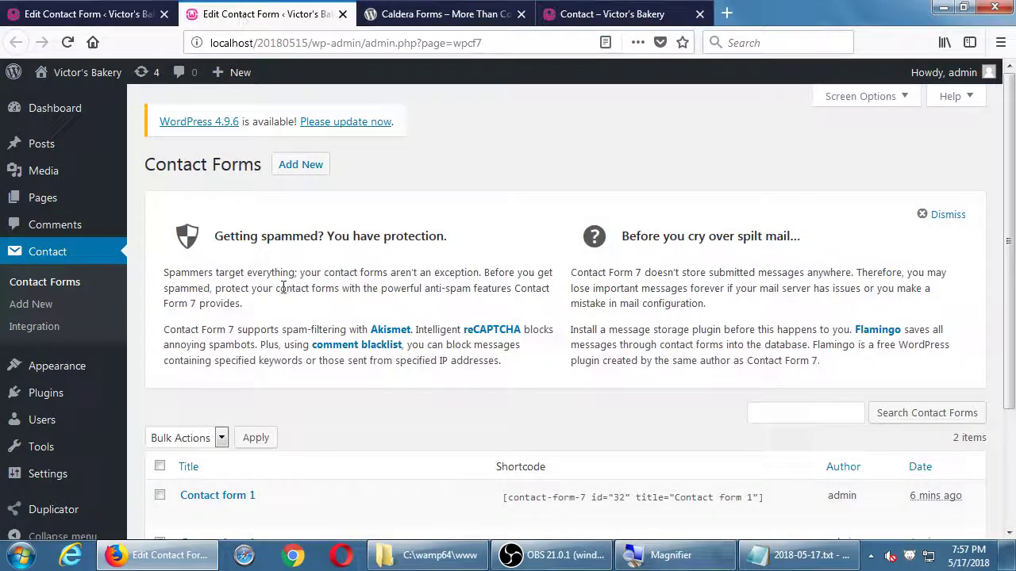
pyautogui.scroll(-3, 246, 413)
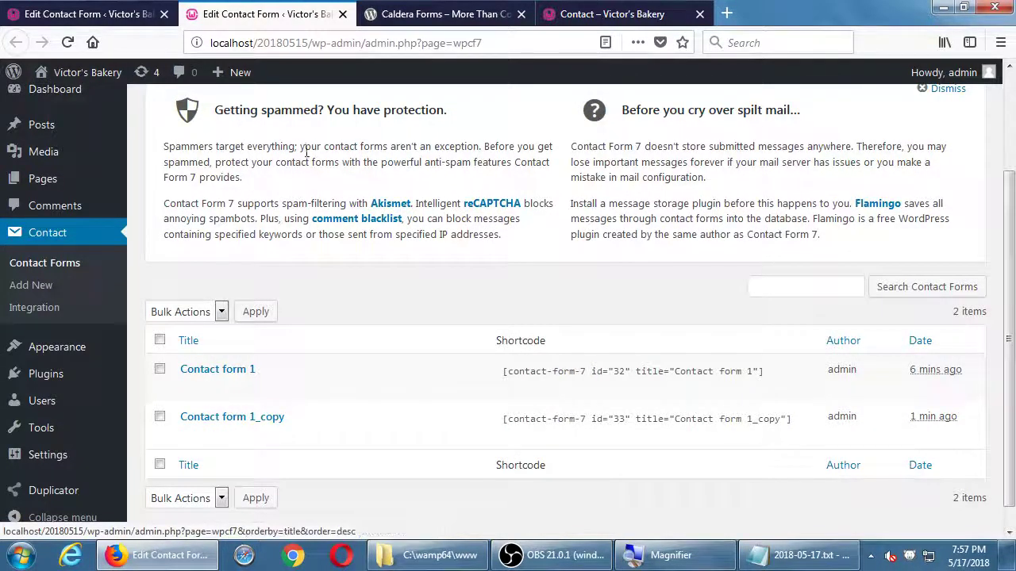
pyautogui.click(342, 14)
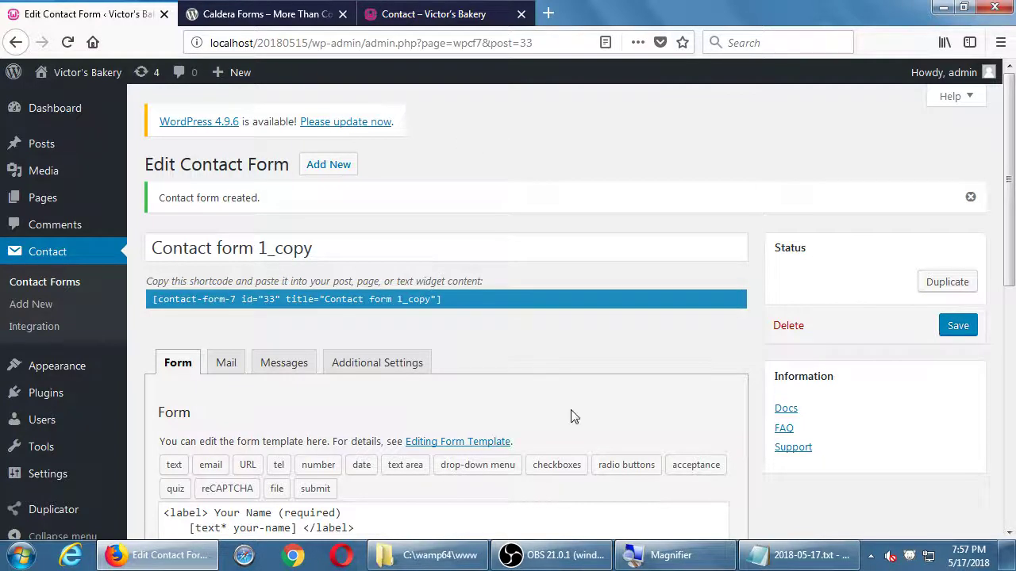
# - Examine the duplicated form's title, field template and available field tags on its edit page
pyautogui.scroll(-3, 570, 414)
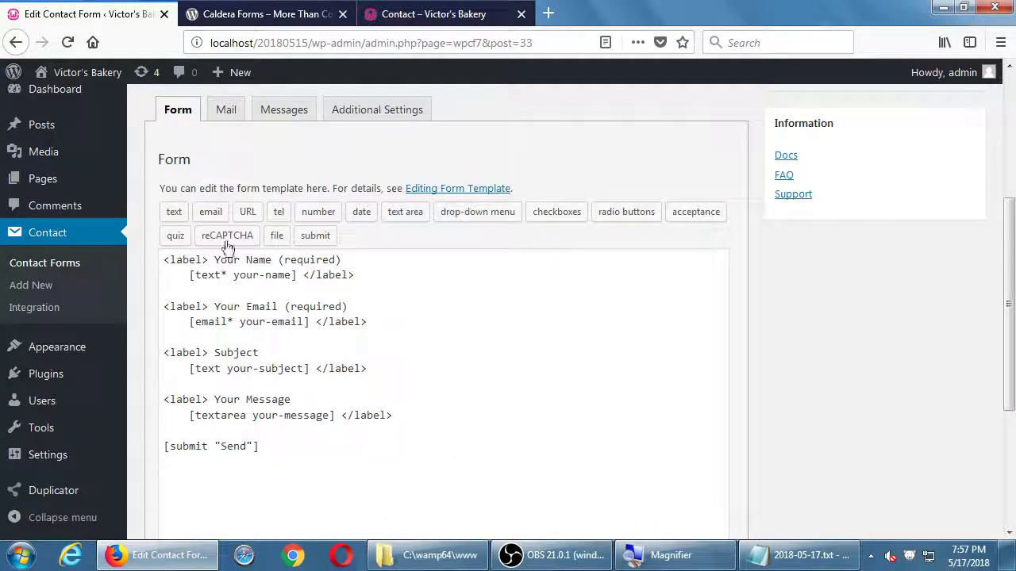
pyautogui.scroll(3, 593, 414)
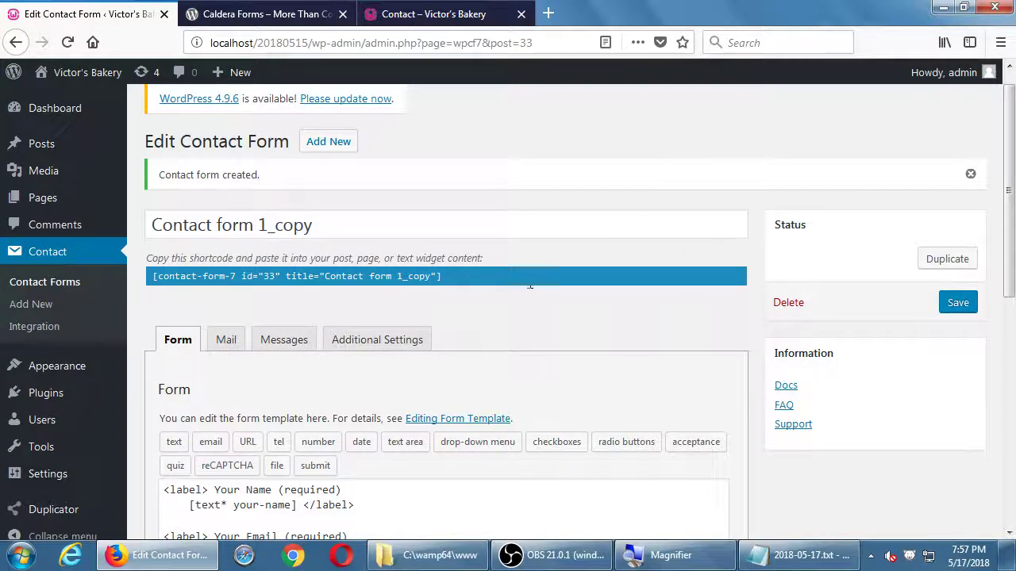
pyautogui.scroll(1, 600, 209)
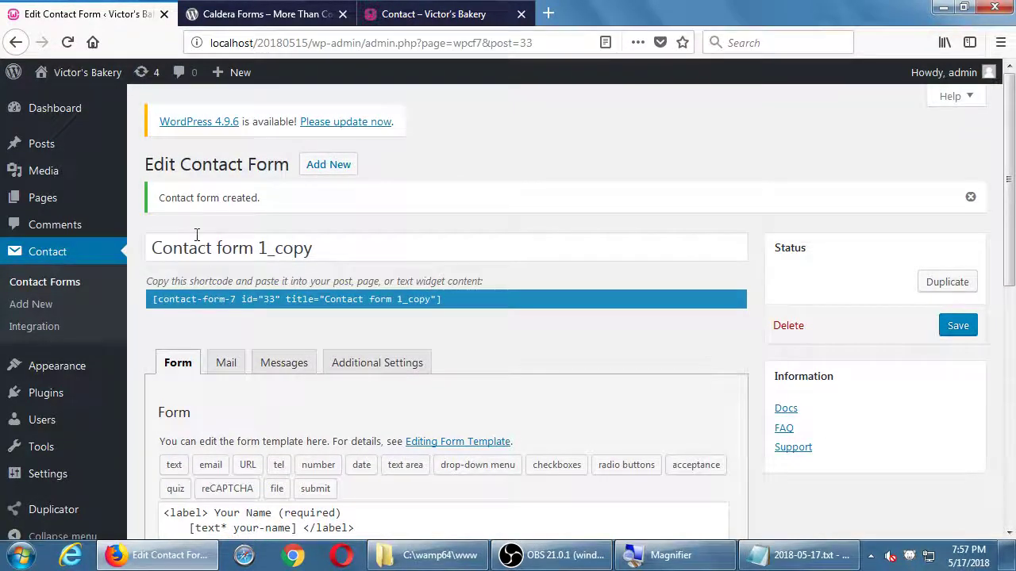
pyautogui.scroll(-4, 401, 316)
pyautogui.scroll(3, 401, 316)
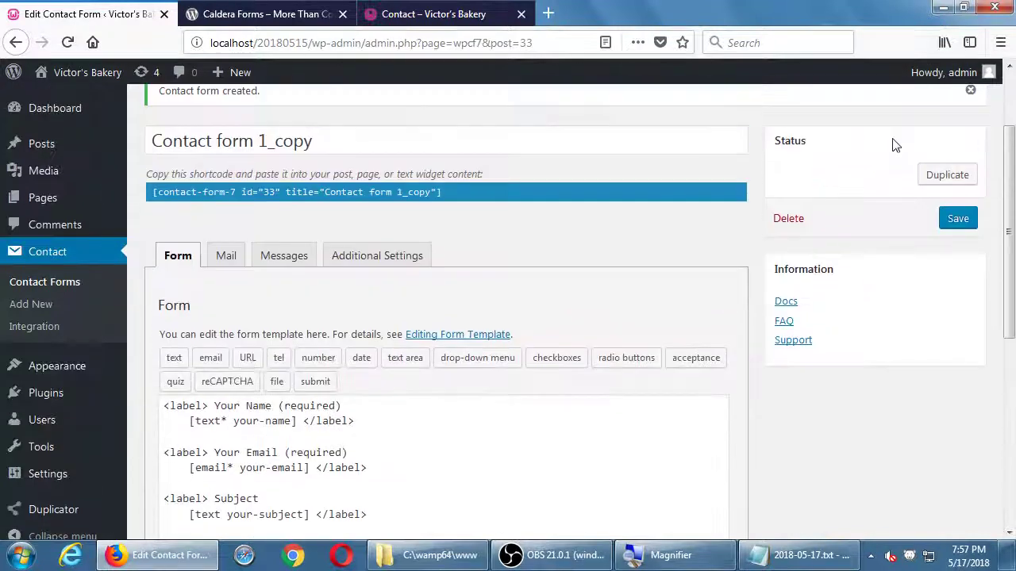
pyautogui.scroll(2, 320, 254)
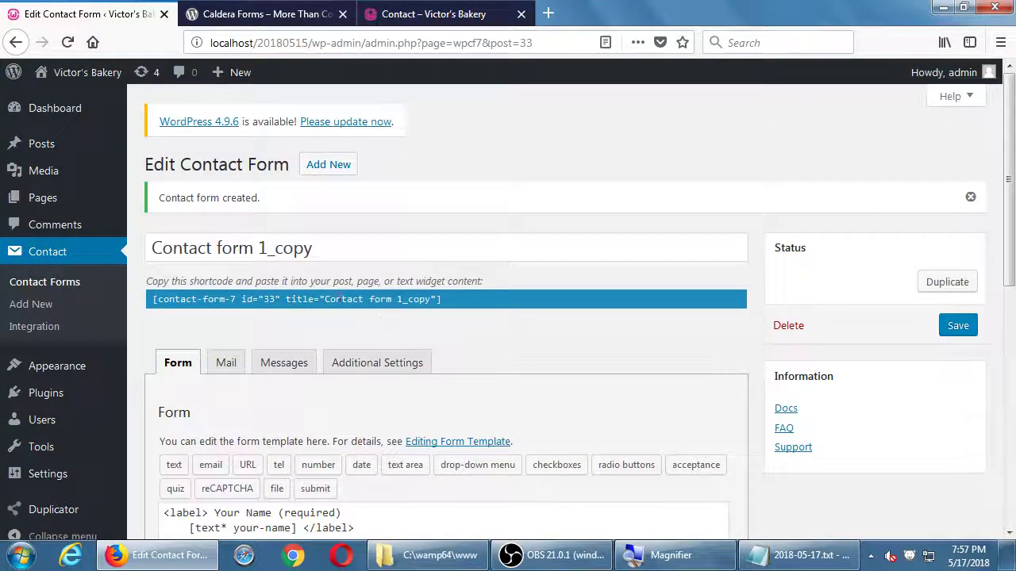
# - Copy the shortcode of Contact form 1_copy and close the Caldera Forms and Victor's Bakery contact page tabs
pyautogui.click(339, 299)
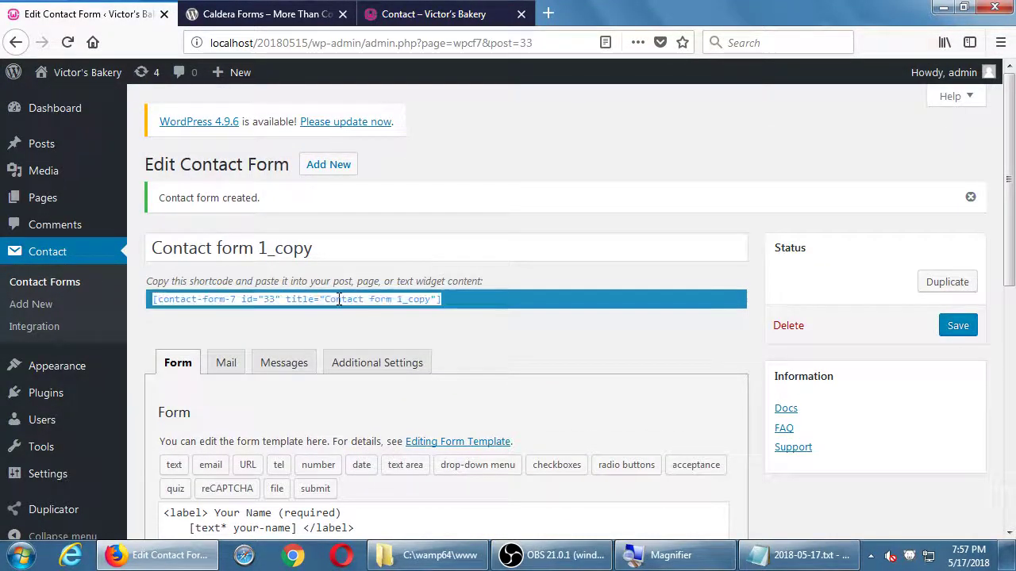
pyautogui.rightClick(291, 302)
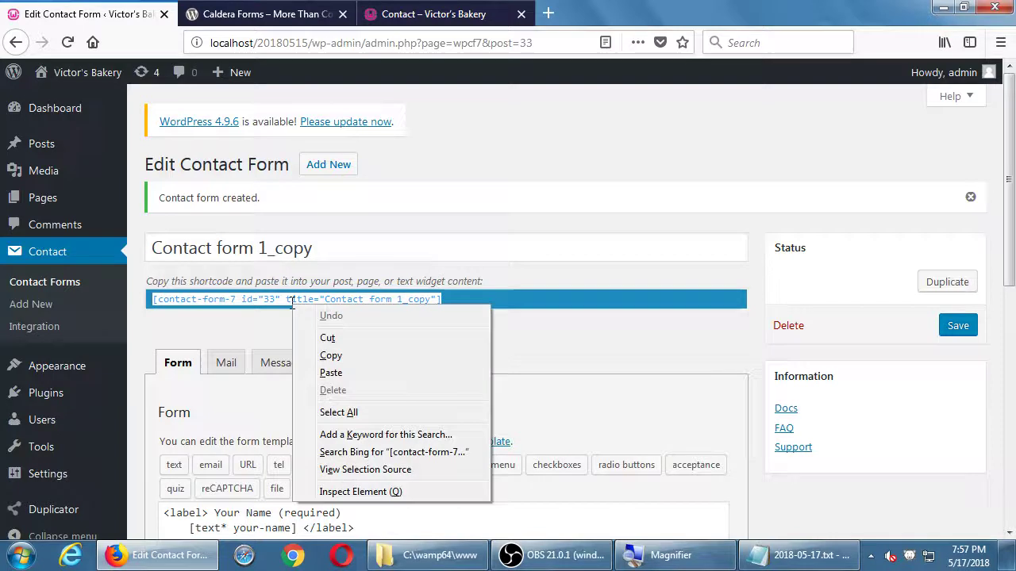
pyautogui.click(367, 361)
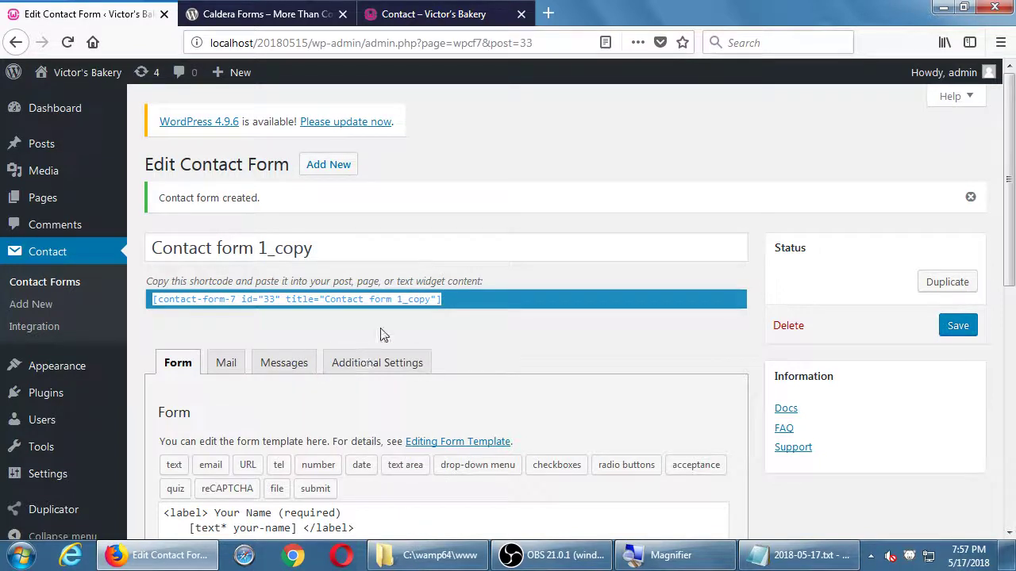
pyautogui.click(521, 13)
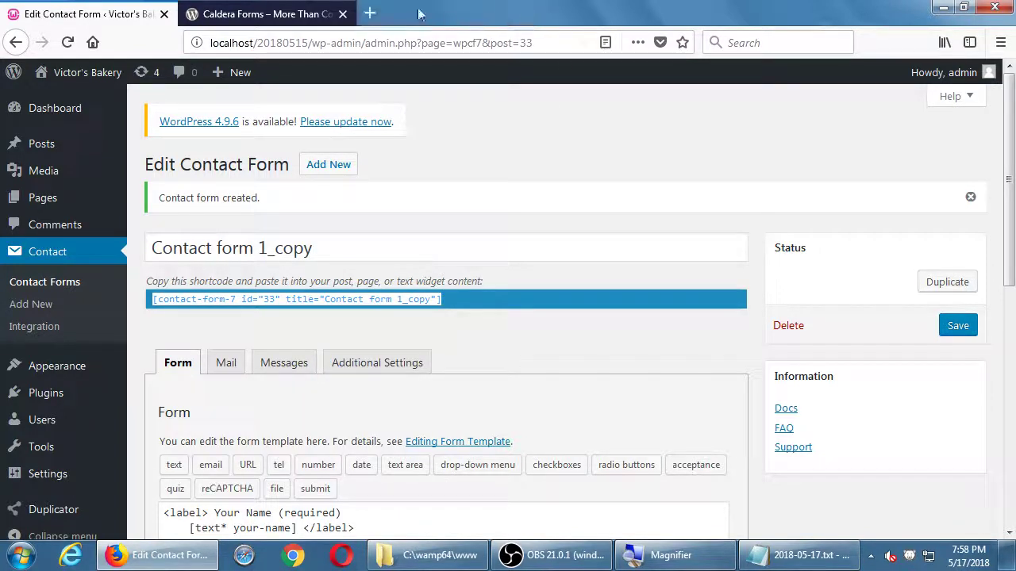
pyautogui.click(342, 14)
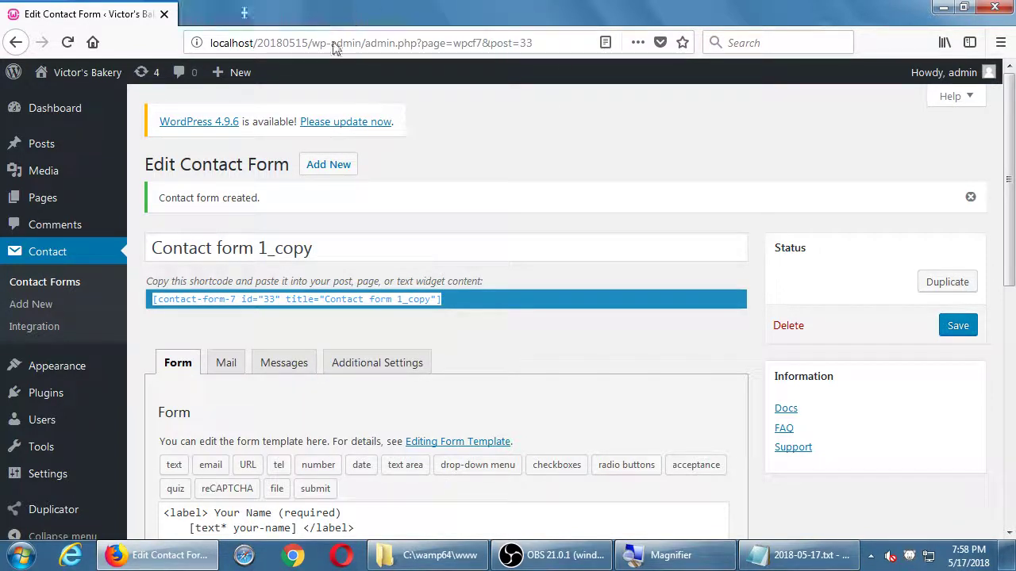
pyautogui.rightClick(281, 306)
pyautogui.click(333, 359)
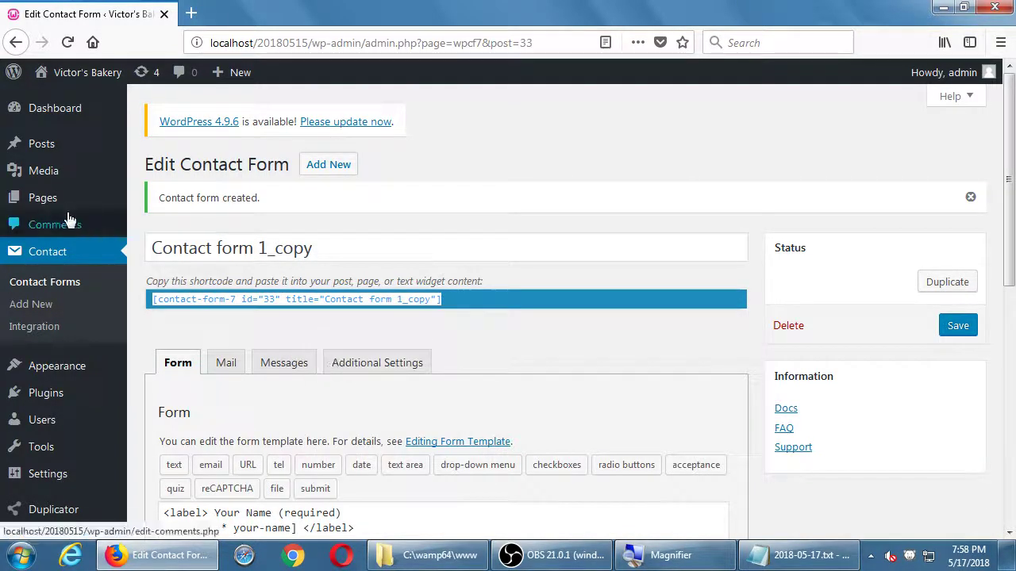
# - Open the site's Contact page for editing from the list of pages
pyautogui.moveTo(66, 213)
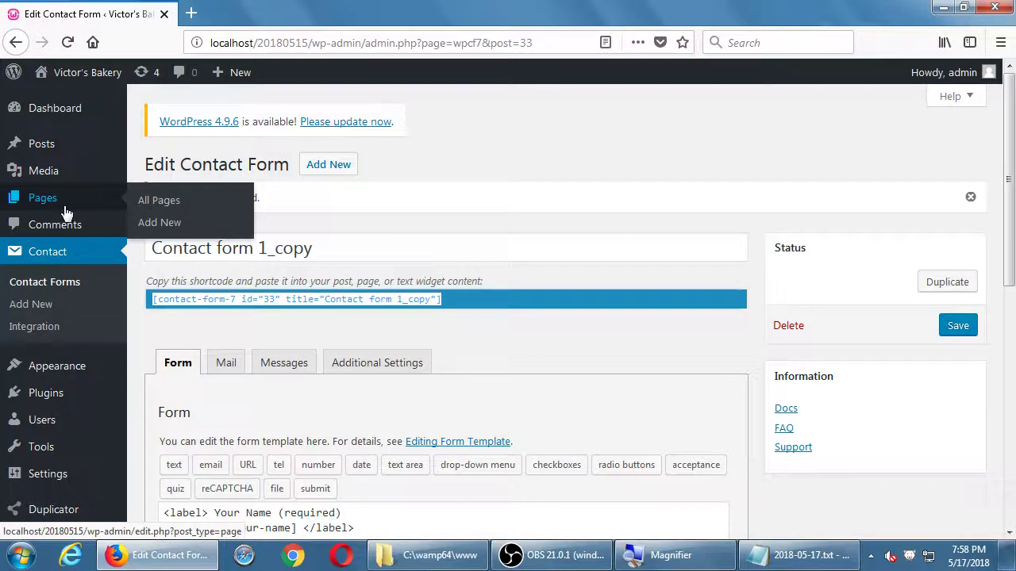
pyautogui.click(800, 178)
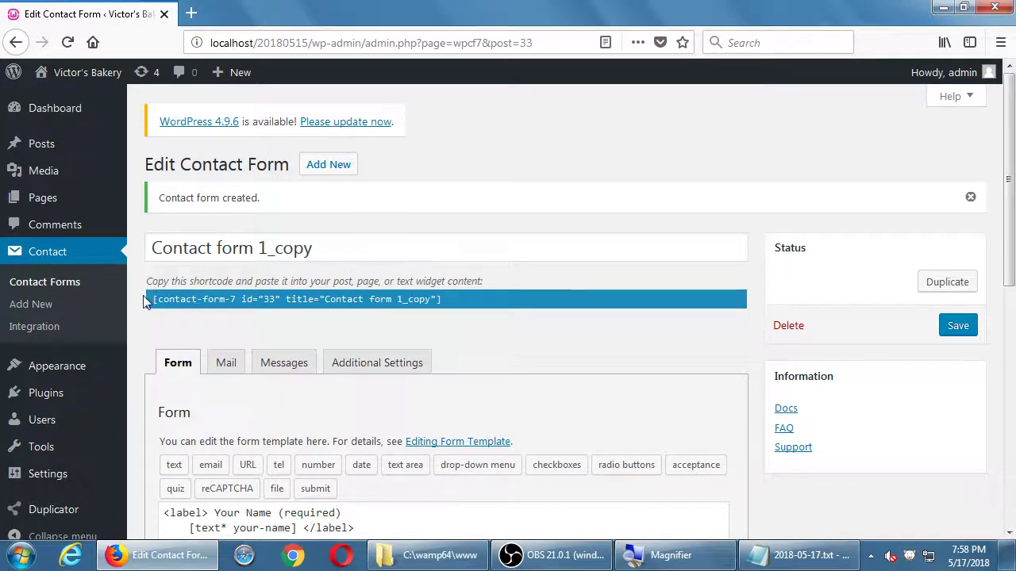
pyautogui.click(50, 206)
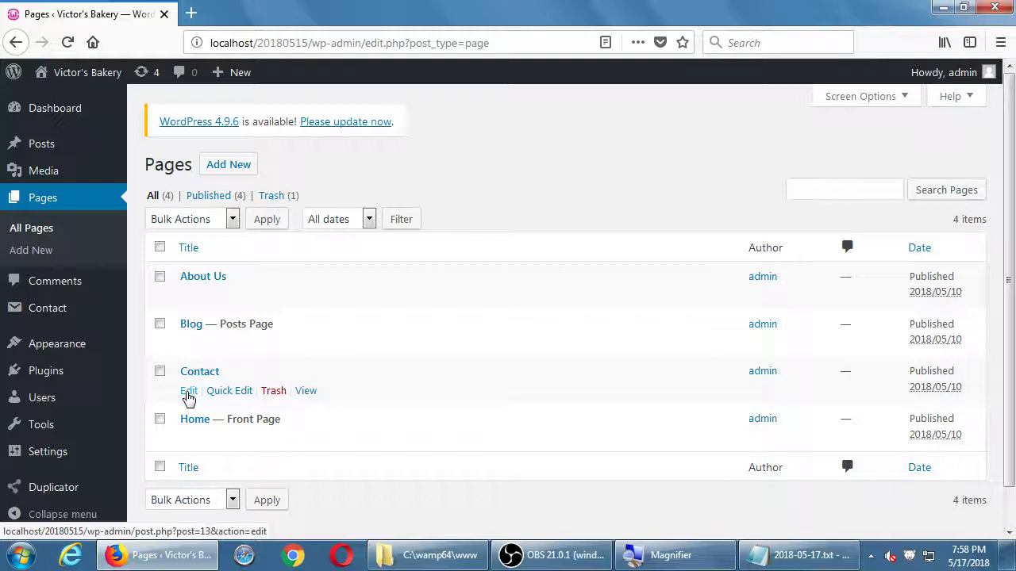
pyautogui.click(188, 392)
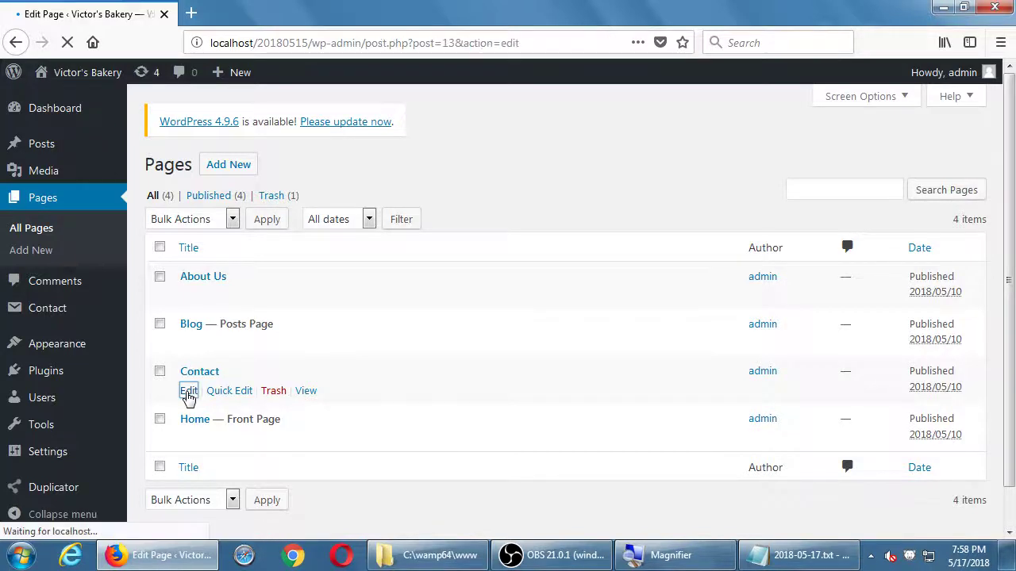
pyautogui.scroll(-2, 294, 369)
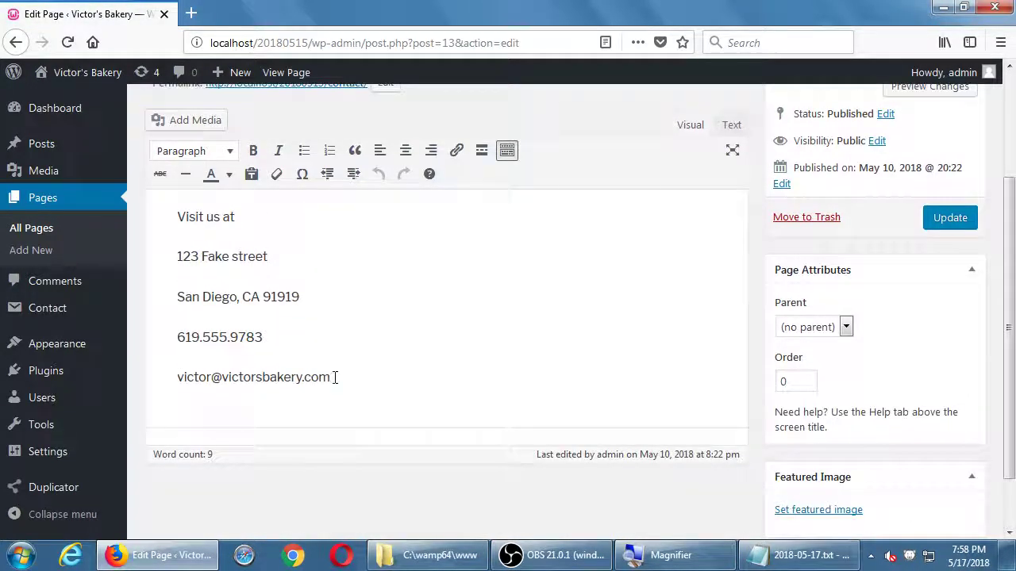
# - Replace the e-mail address line in the Contact page with the shortcode [contact-form-7 id="33" title="Contact form 1_copy"] and update the page
pyautogui.click(343, 377)
pyautogui.hotkey('shift', 'Home')
pyautogui.press('BackSpace')
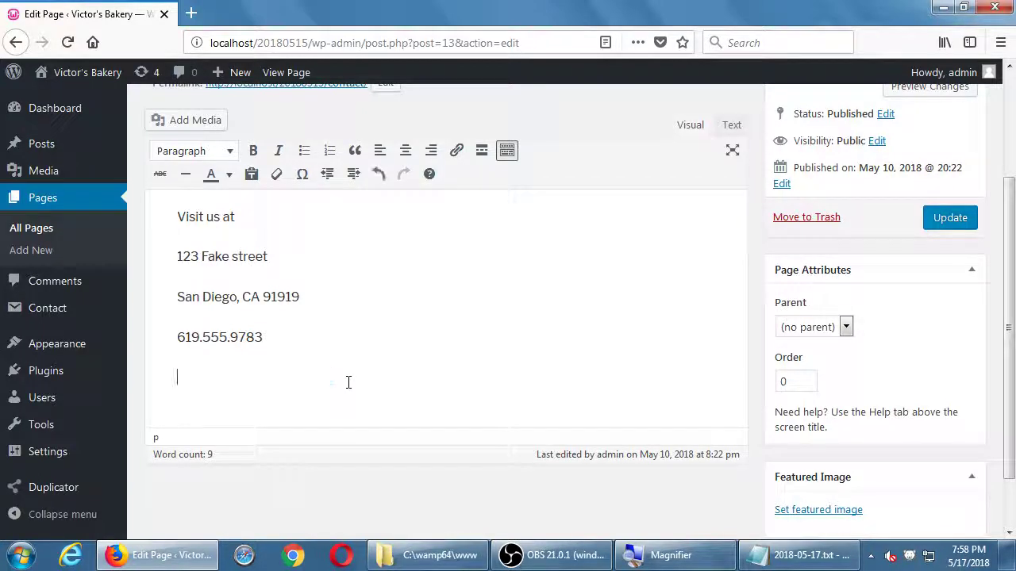
pyautogui.hotkey('ctrl', 'v')
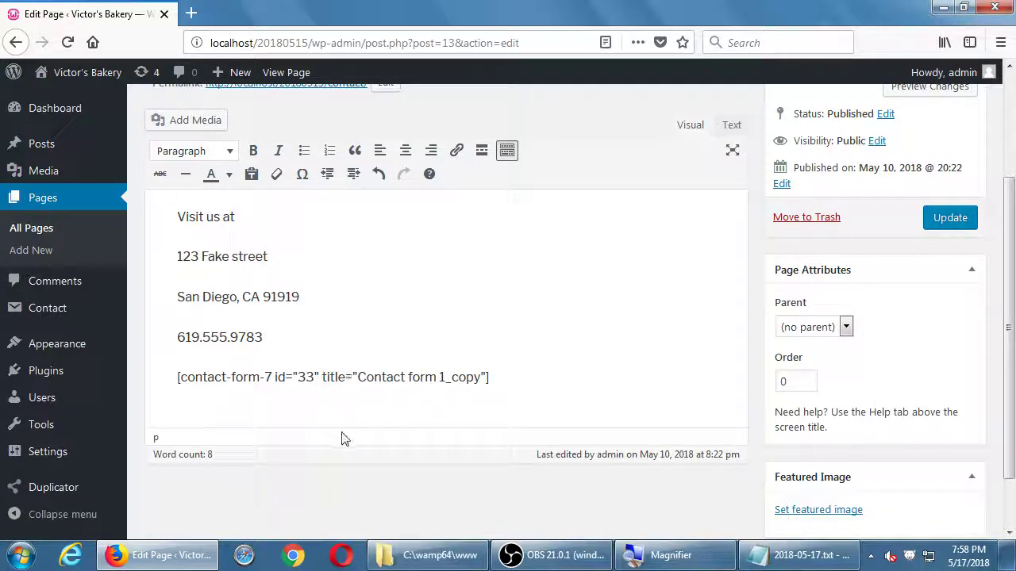
pyautogui.hotkey('shift', 'Home')
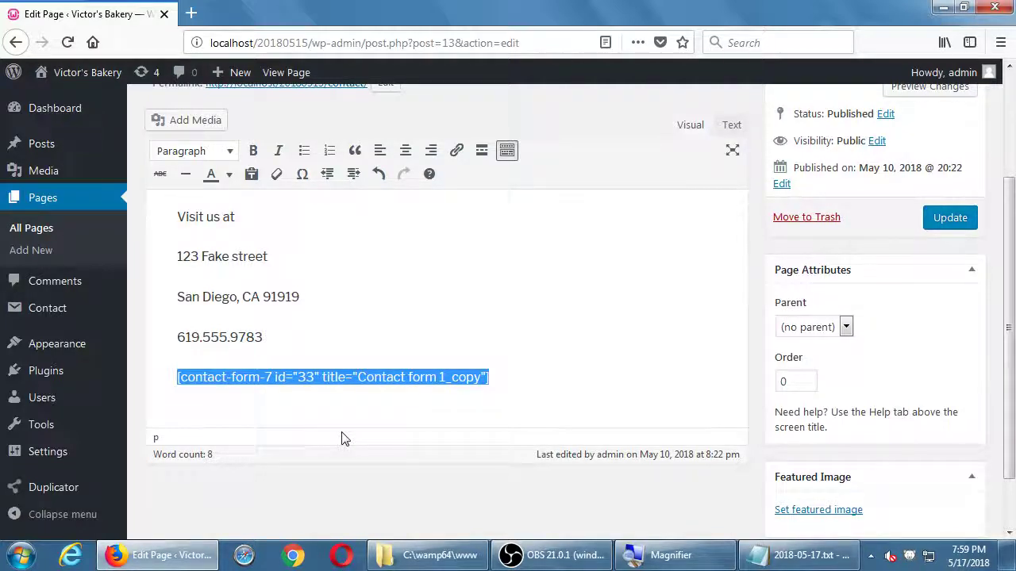
pyautogui.click(956, 228)
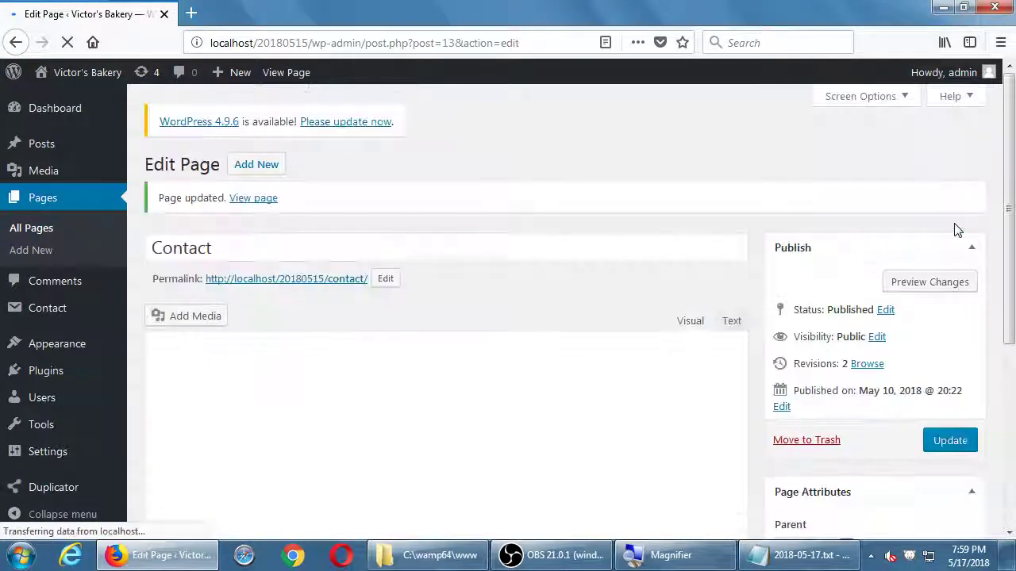
pyautogui.scroll(-3, 798, 388)
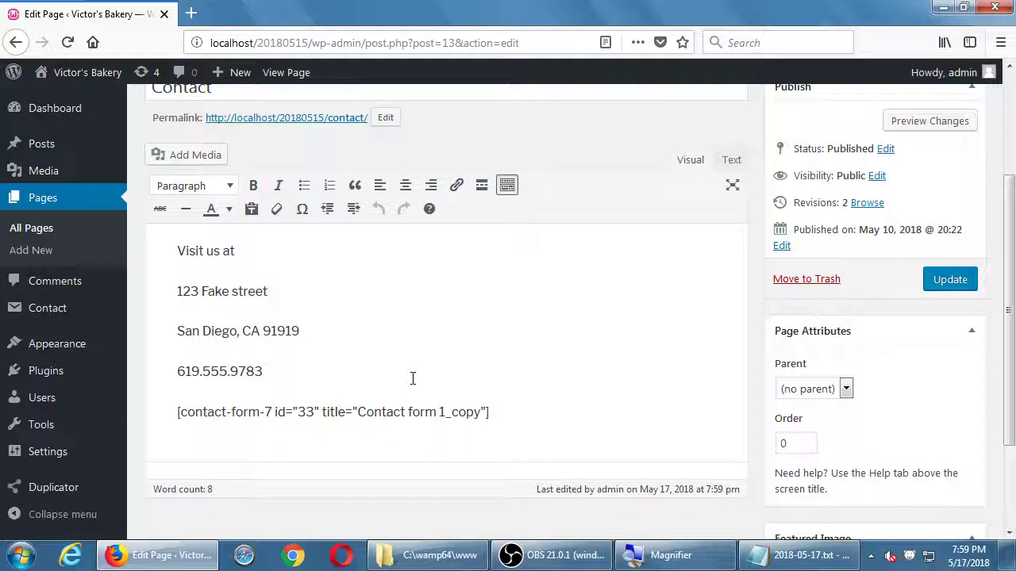
# - Open the Contact page on the live site and examine the embedded contact form from its fields to the submit button
pyautogui.click(99, 72)
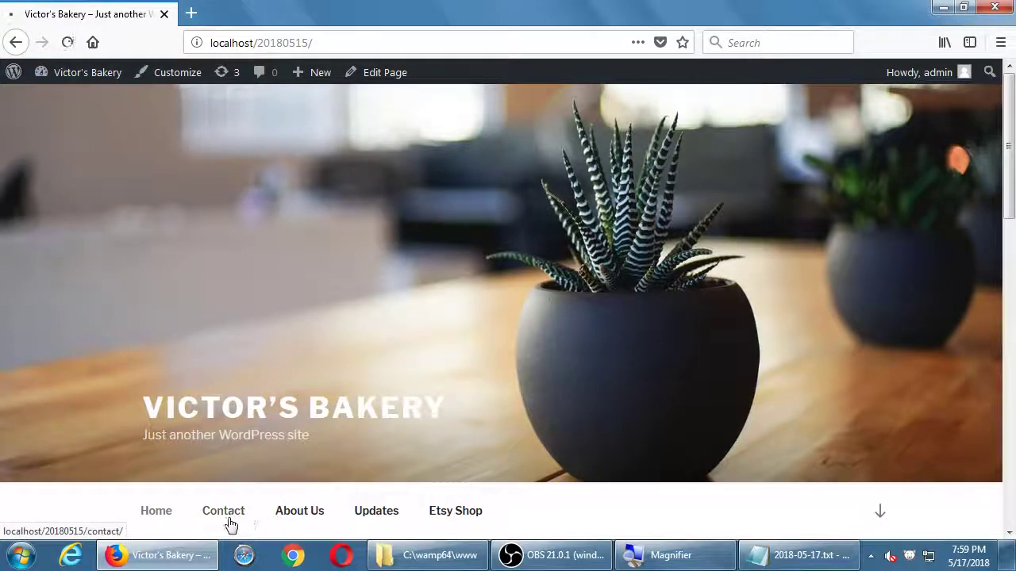
pyautogui.click(225, 511)
pyautogui.scroll(-3, 843, 218)
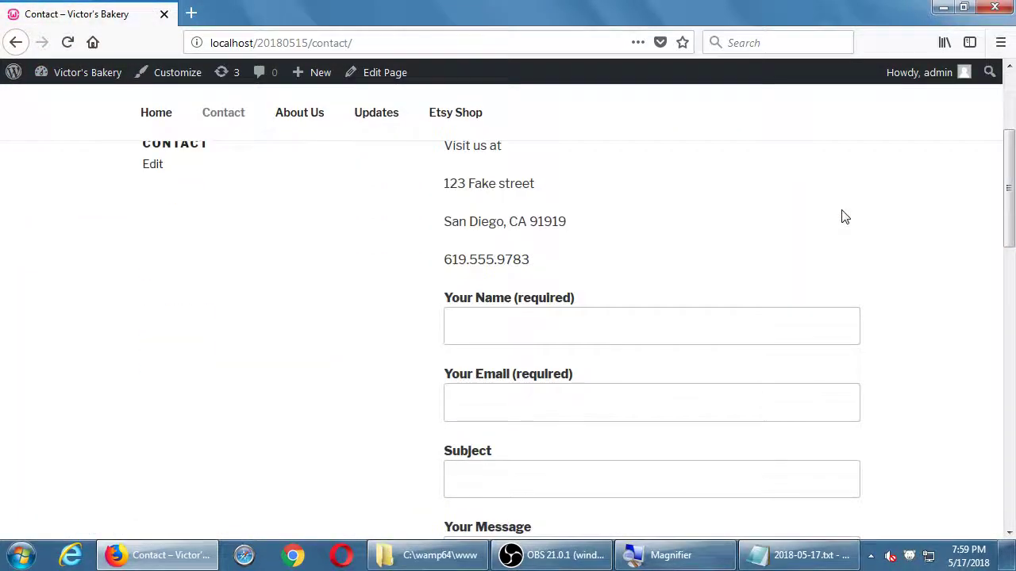
pyautogui.scroll(-2, 844, 218)
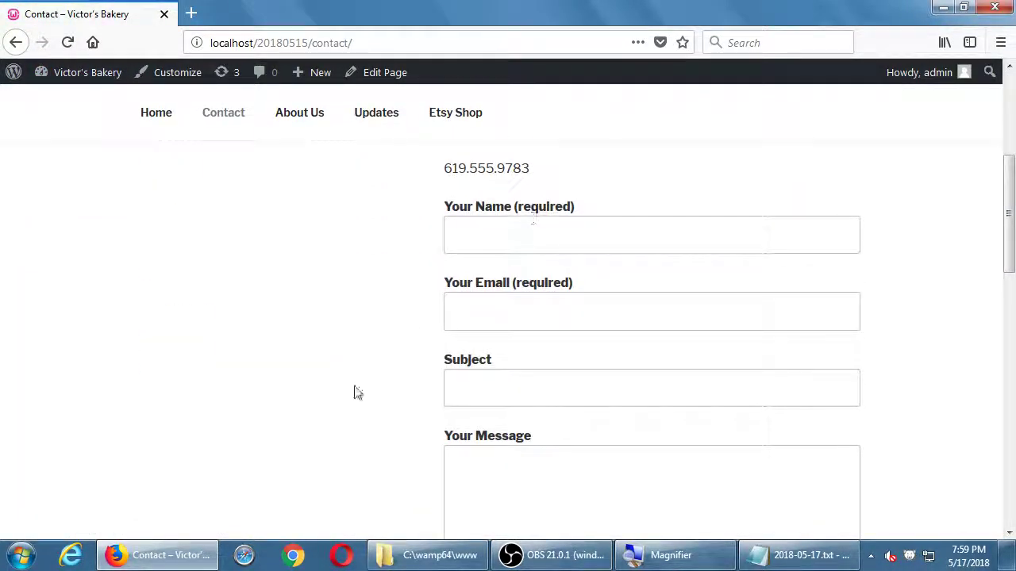
pyautogui.scroll(-2, 406, 369)
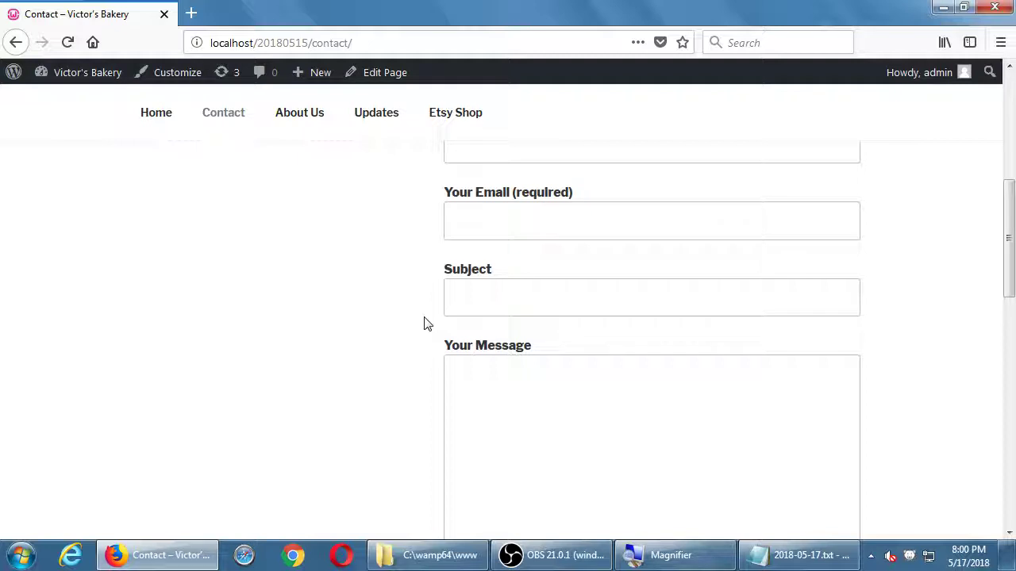
pyautogui.scroll(-7, 424, 322)
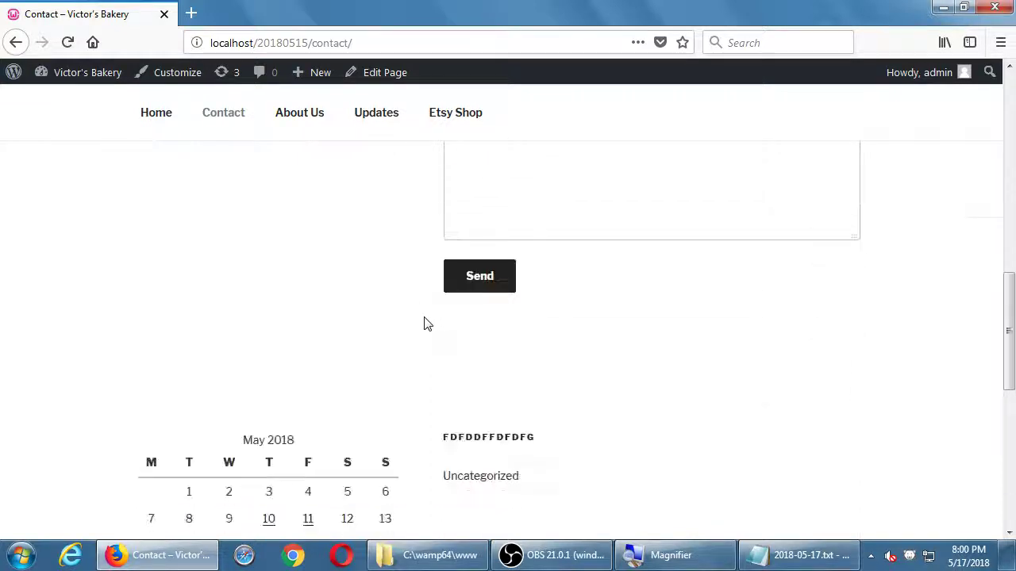
pyautogui.scroll(4, 498, 343)
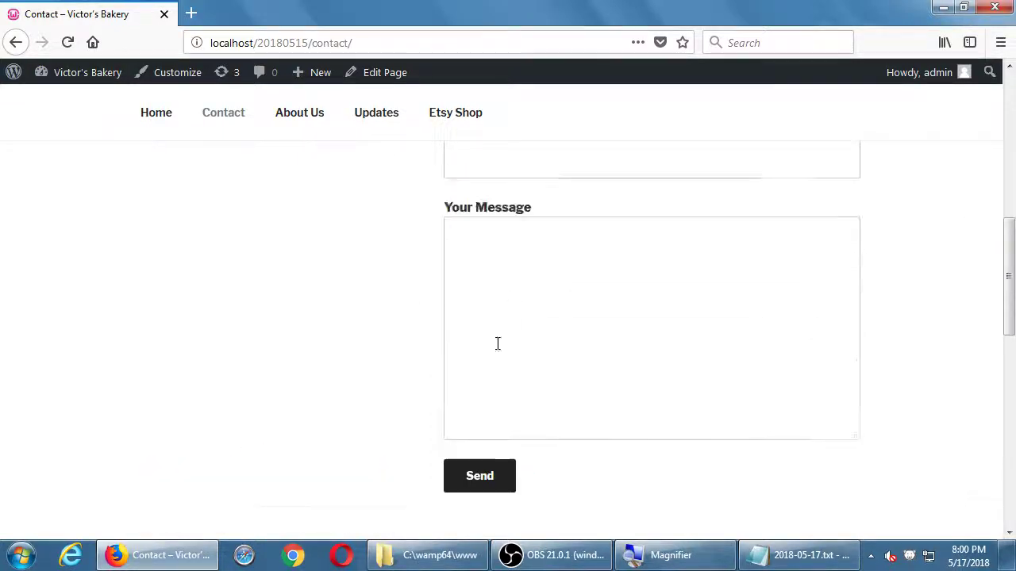
# - Submit the contact form empty and check the validation messages beneath the fields and the submit button
pyautogui.click(481, 477)
pyautogui.scroll(4, 386, 418)
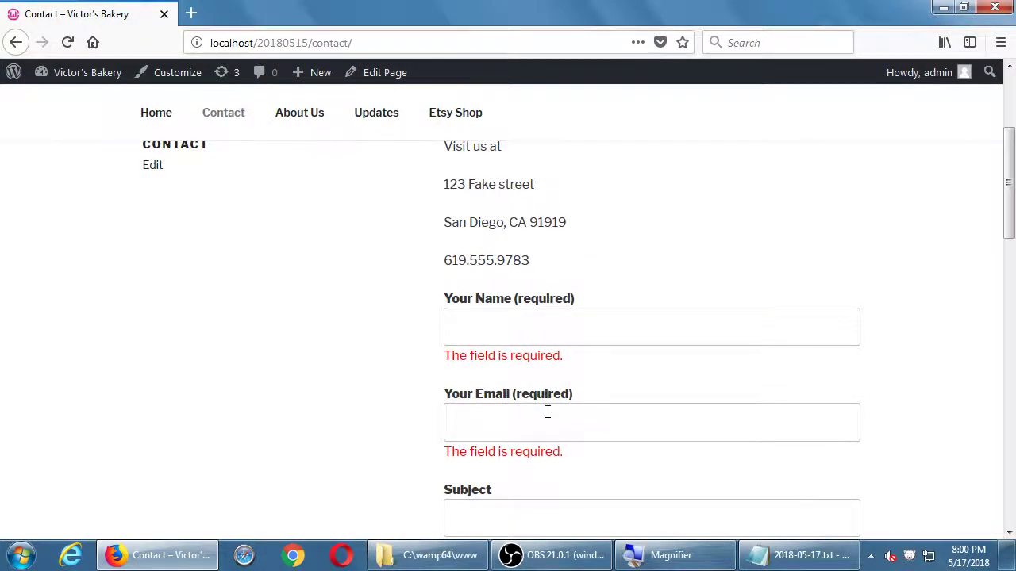
pyautogui.scroll(-3, 547, 411)
pyautogui.scroll(-3, 548, 411)
pyautogui.scroll(1, 555, 417)
pyautogui.scroll(-3, 555, 410)
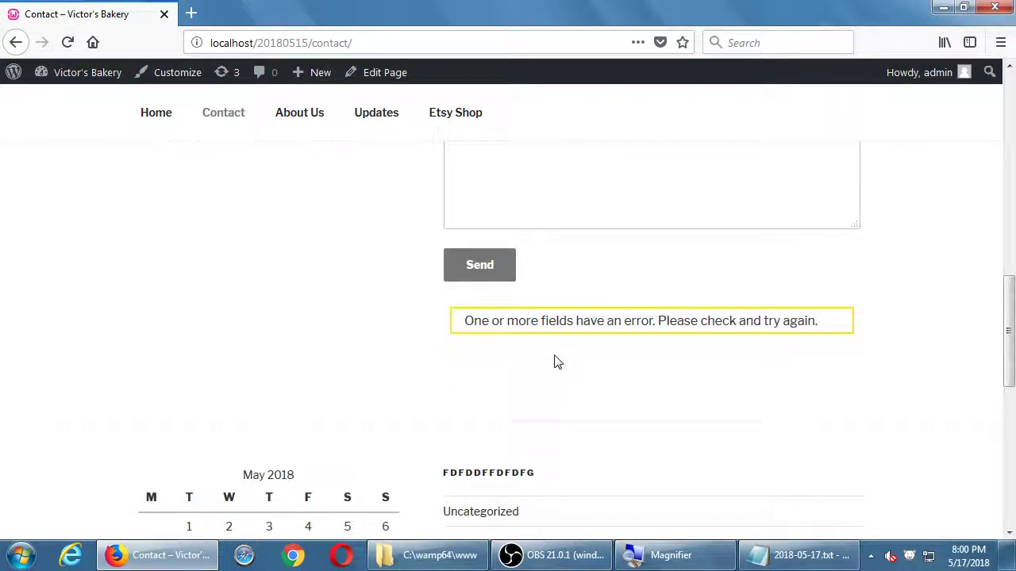
pyautogui.scroll(10, 556, 360)
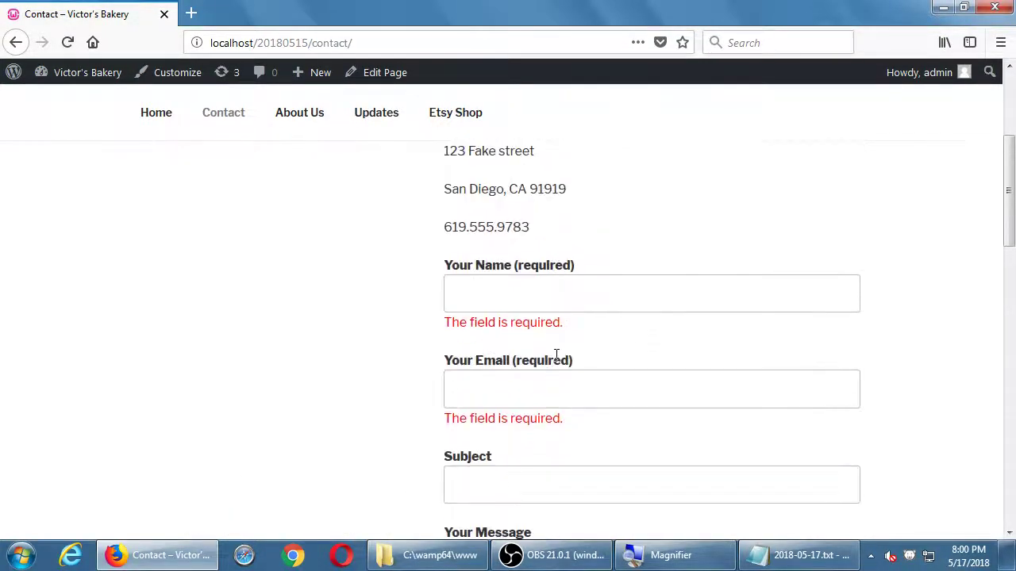
# - Fill in a sample full name in the contact form's Your Name field
pyautogui.click(538, 300)
pyautogui.write('Jo')
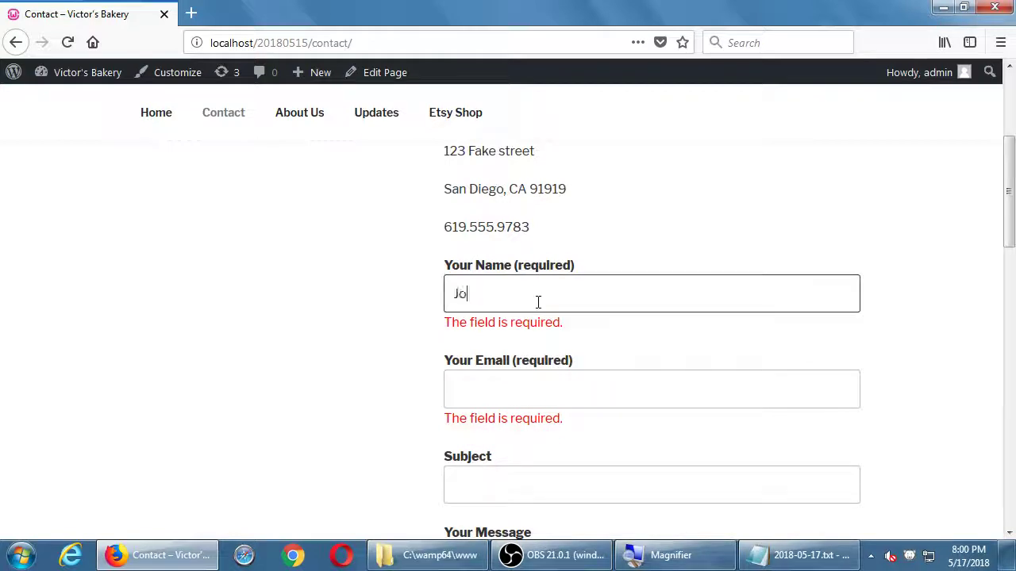
pyautogui.write('hn Smyth')
pyautogui.scroll(1, 433, 318)
pyautogui.click(379, 319)
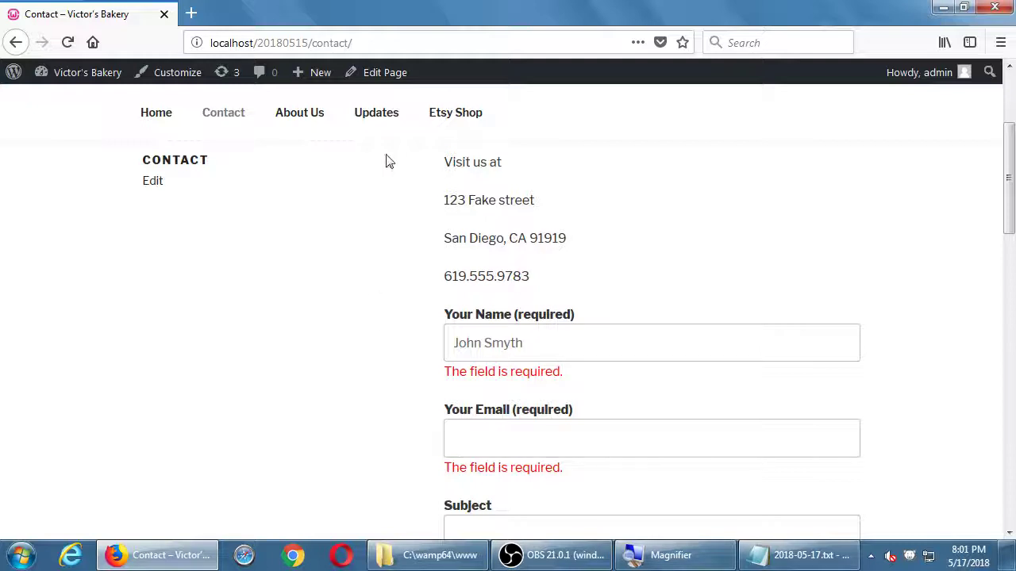
# - Open the Contact page for editing and inspect the id and title in its contact form shortcode
pyautogui.click(395, 73)
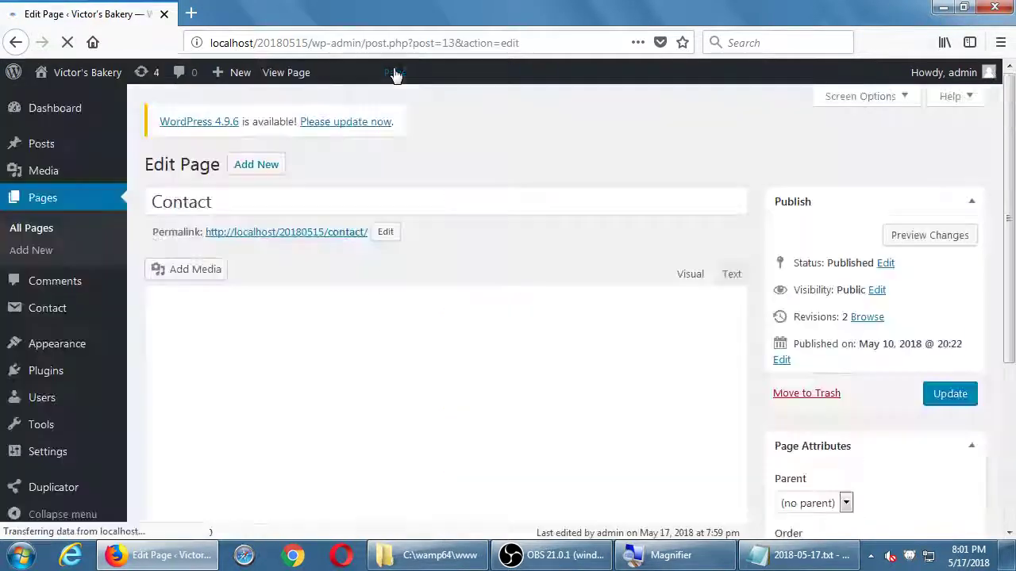
pyautogui.scroll(-2, 665, 270)
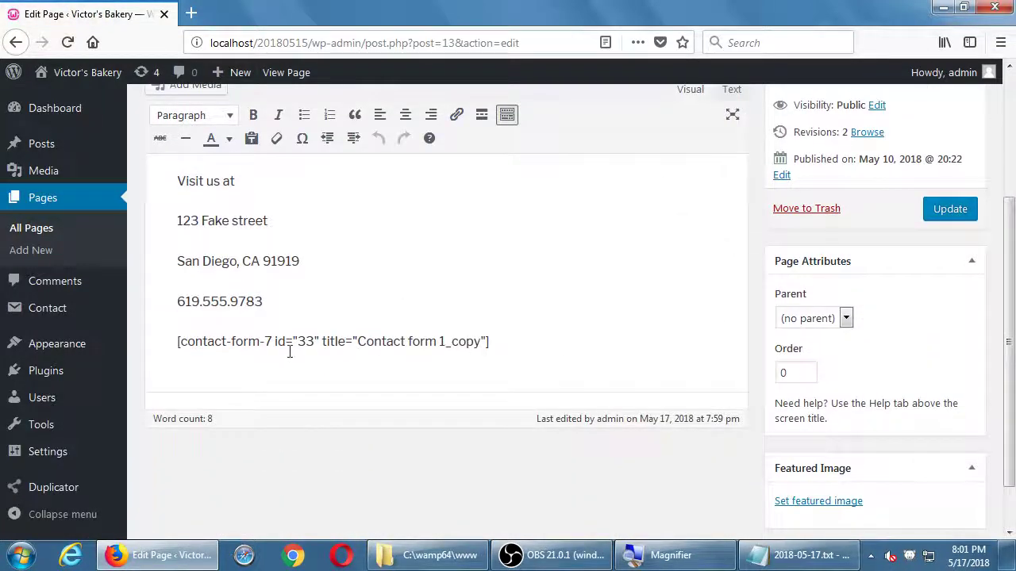
pyautogui.moveTo(286, 343); pyautogui.dragTo(365, 344)
pyautogui.click(439, 350)
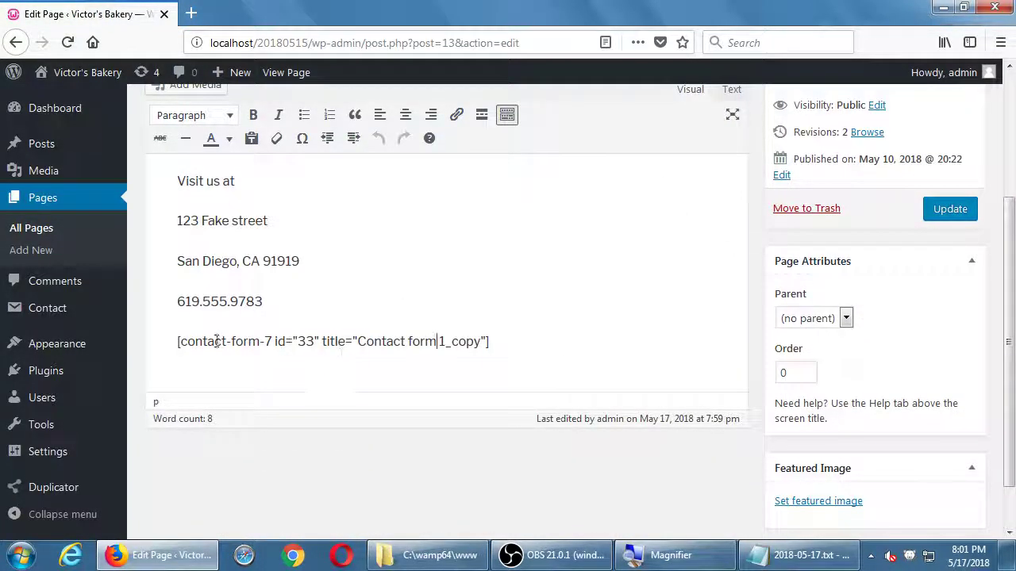
# - Open Contact form 1_copy for editing from the list of contact forms
pyautogui.moveTo(103, 324)
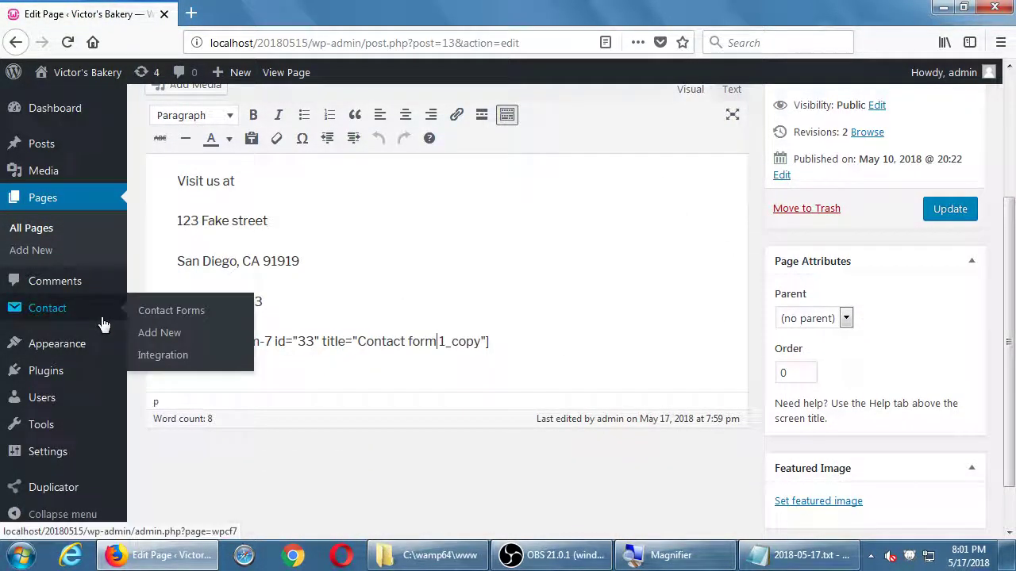
pyautogui.click(182, 321)
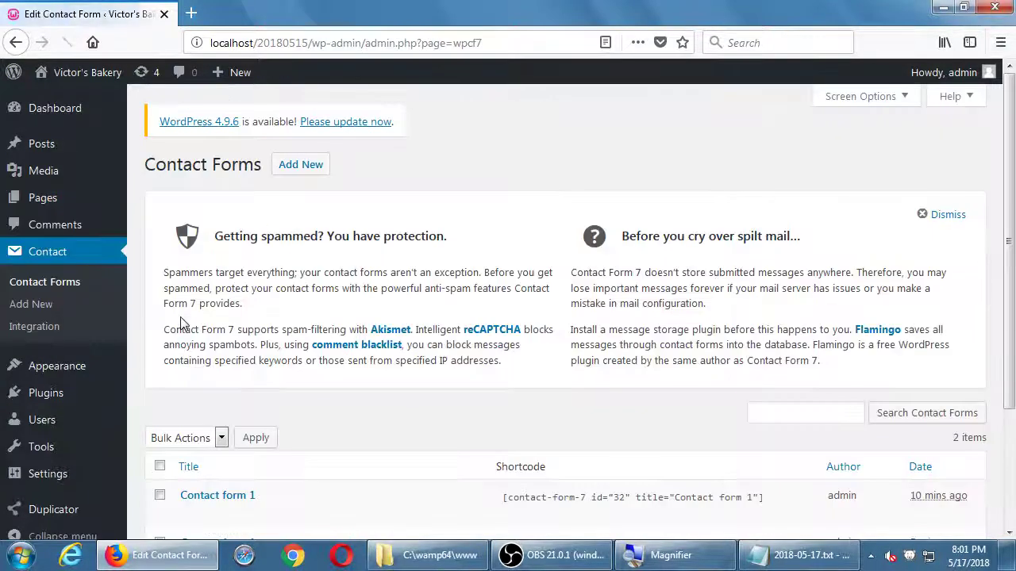
pyautogui.scroll(-3, 283, 351)
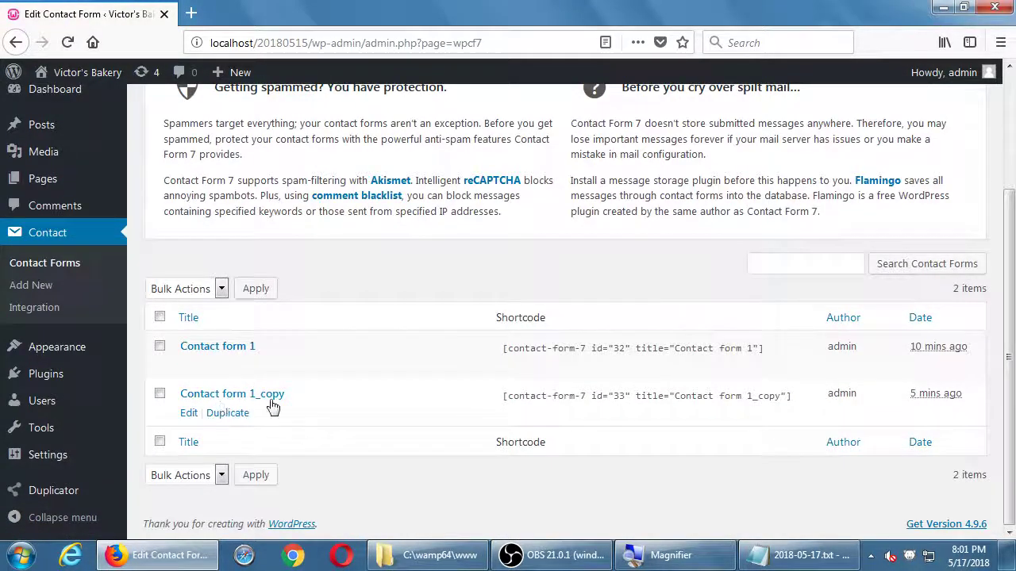
pyautogui.click(189, 413)
pyautogui.scroll(-3, 596, 424)
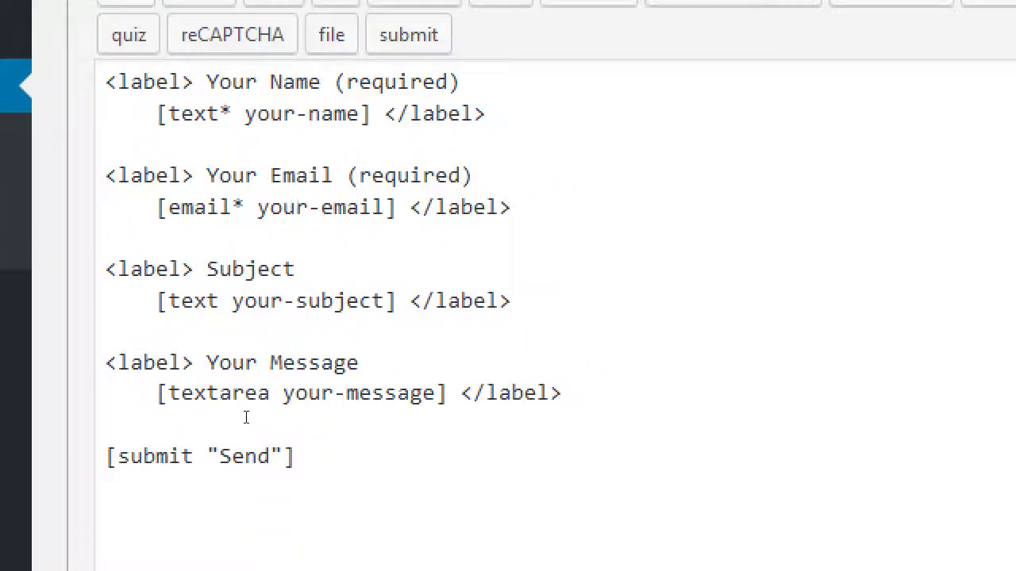
# - Set the submit button's label in the form template to "Go"
pyautogui.click(234, 363)
pyautogui.doubleClick(267, 451)
pyautogui.write('Go')
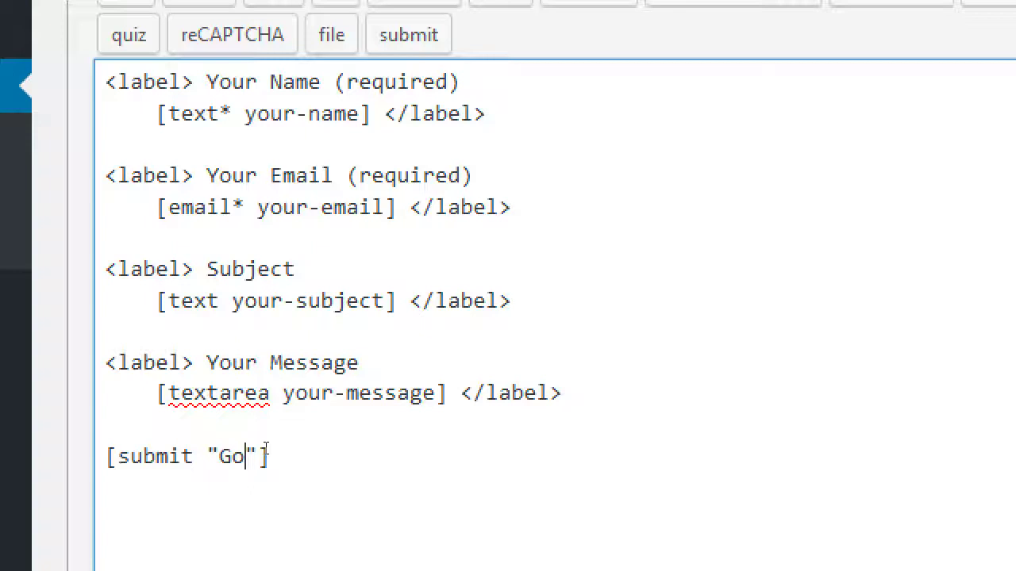
# - Change the "Your Message" label in the form template to "Question:"
pyautogui.press('Up')
pyautogui.press('Up')
pyautogui.press('Up')
pyautogui.press('End')
pyautogui.hotkey('ctrl', 'shift', 'Left')
pyautogui.hotkey('ctrl', 'shift', 'Left')
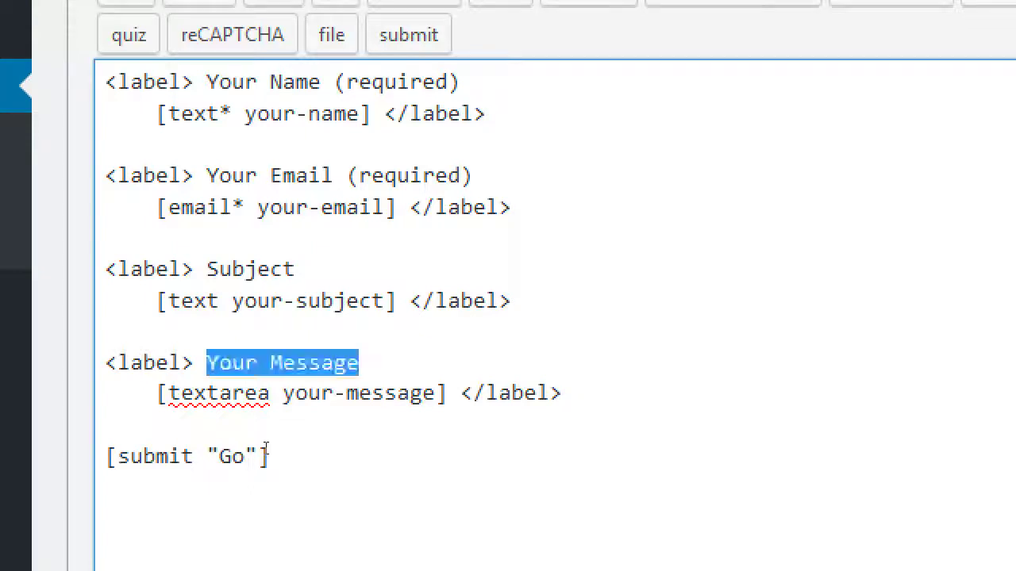
pyautogui.write('Ask me anything')
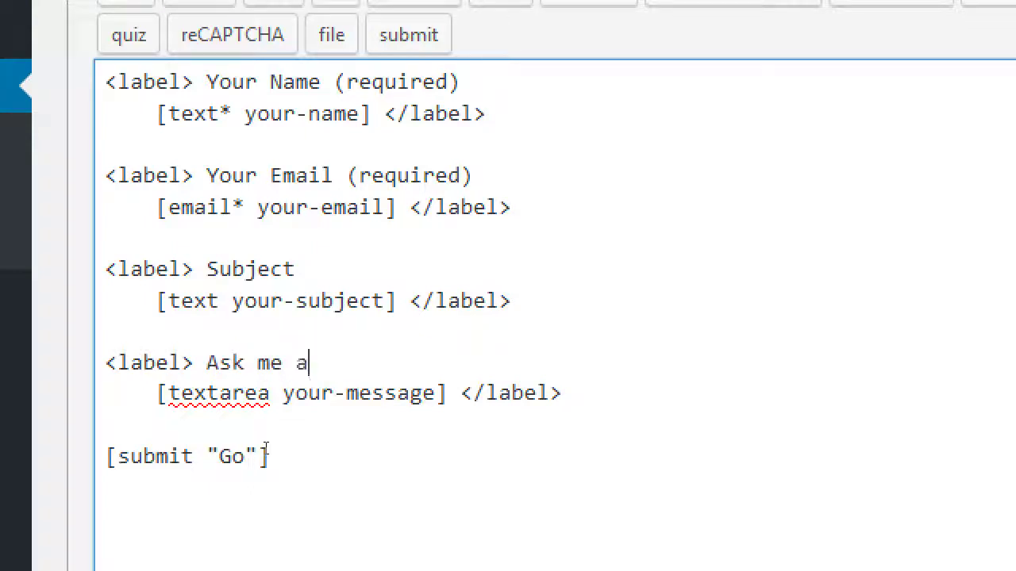
pyautogui.hotkey('ctrl', 'shift', 'Left')
pyautogui.hotkey('ctrl', 'shift', 'Left')
pyautogui.hotkey('ctrl', 'shift', 'Left')
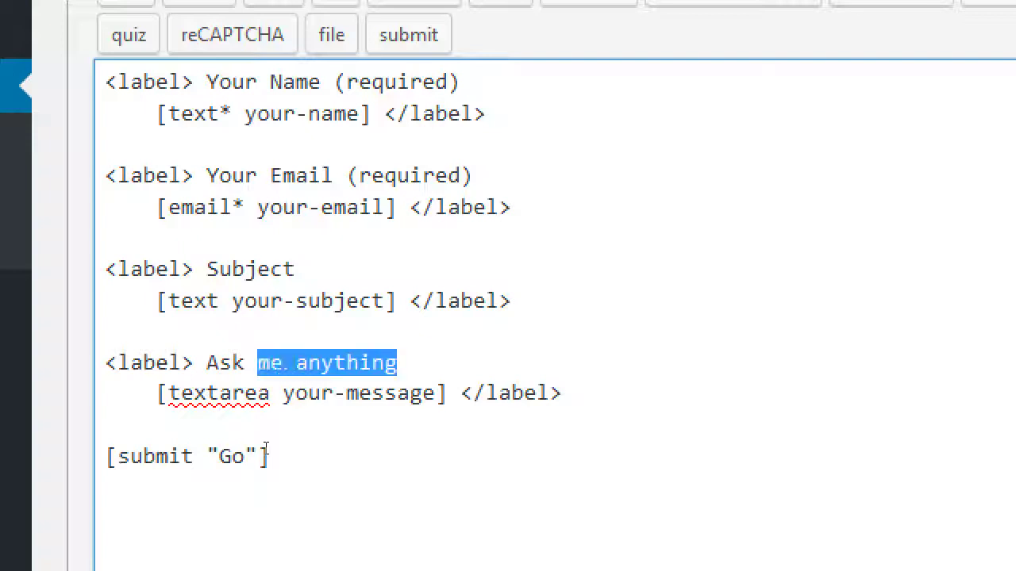
pyautogui.write('Question:')
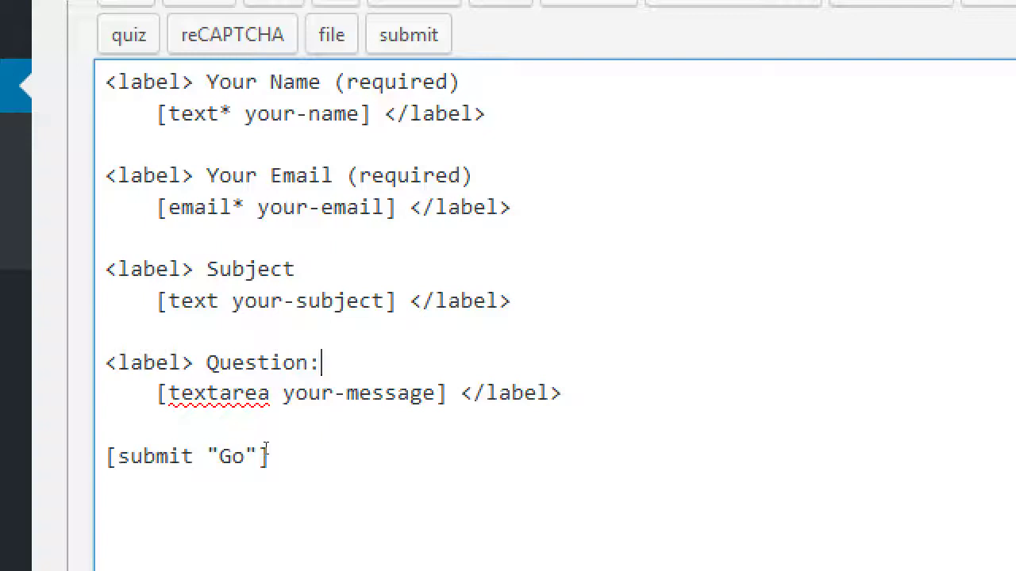
# - Return to the start of the form template and open the contact form's mail settings
pyautogui.press('Up')
pyautogui.press('Up')
pyautogui.press('Up')
pyautogui.press('Up')
pyautogui.press('Up')
pyautogui.press('Up')
pyautogui.press('Up')
pyautogui.press('Up')
pyautogui.press('Up')
pyautogui.press('Home')
pyautogui.scroll(3, 341, 235)
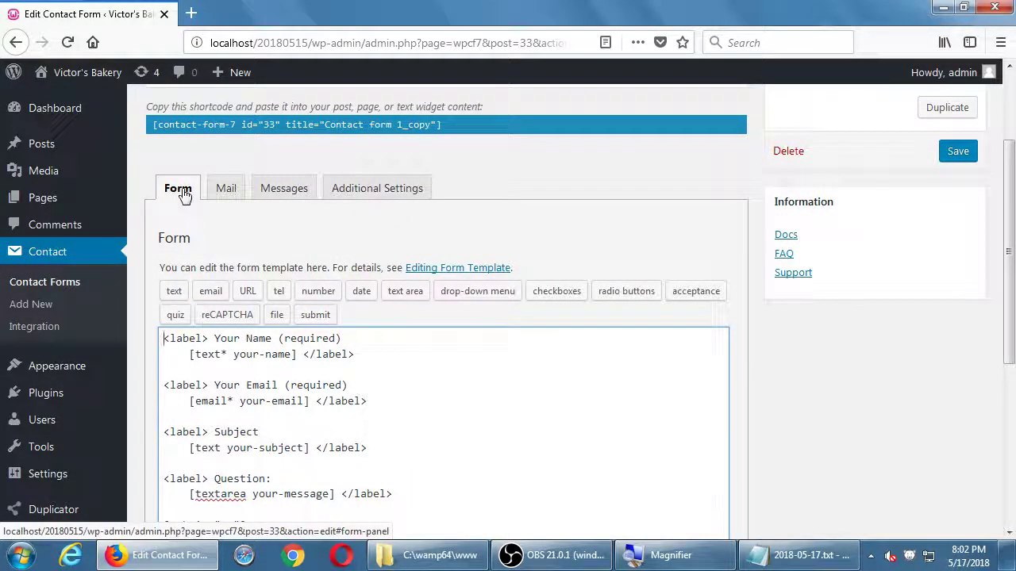
pyautogui.click(226, 188)
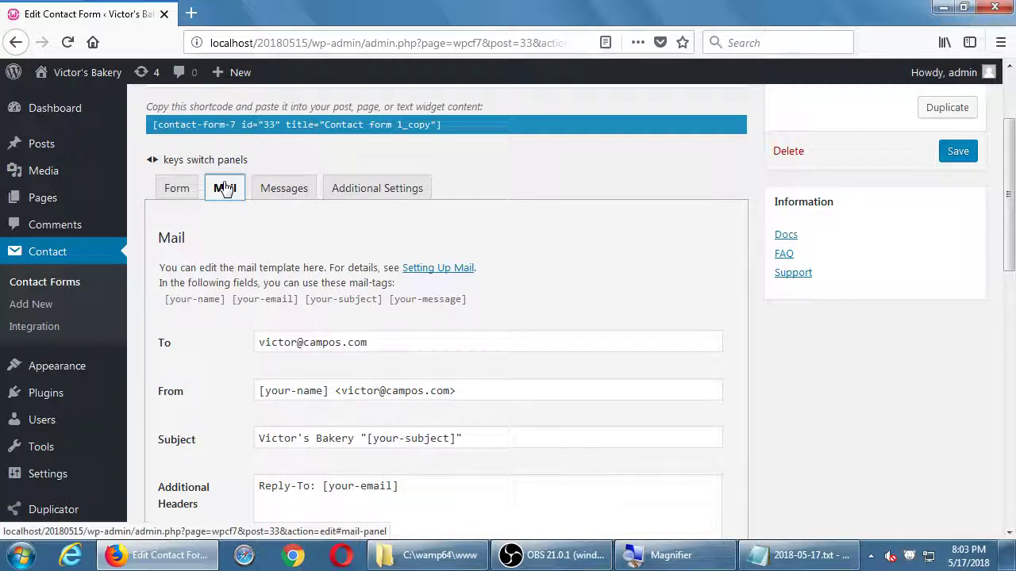
# - Open the site's General Settings in a new browser tab and examine the admin e-mail address
pyautogui.middleClick(66, 475)
pyautogui.click(223, 14)
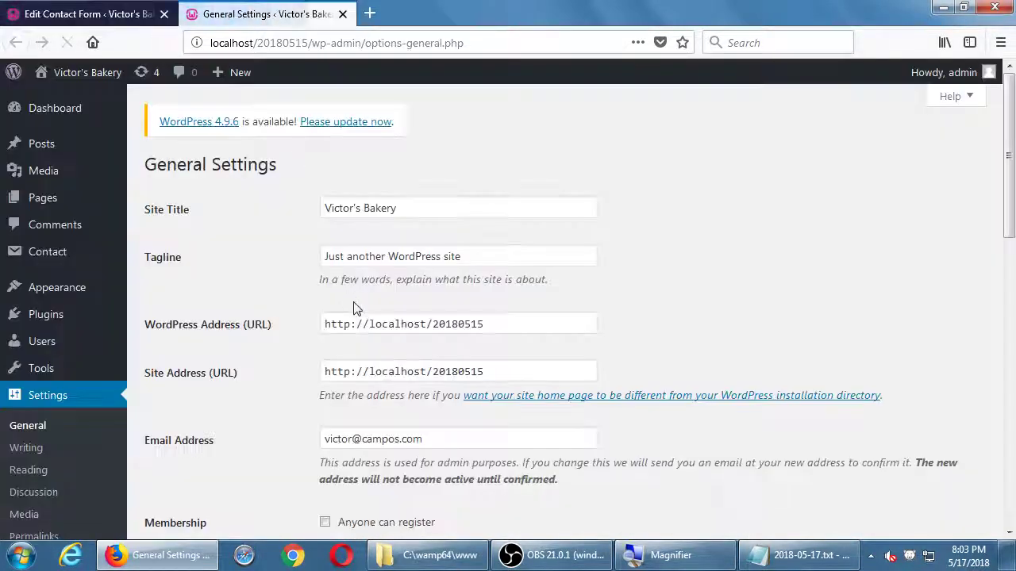
pyautogui.scroll(-3, 365, 314)
pyautogui.moveTo(433, 289); pyautogui.dragTo(315, 294)
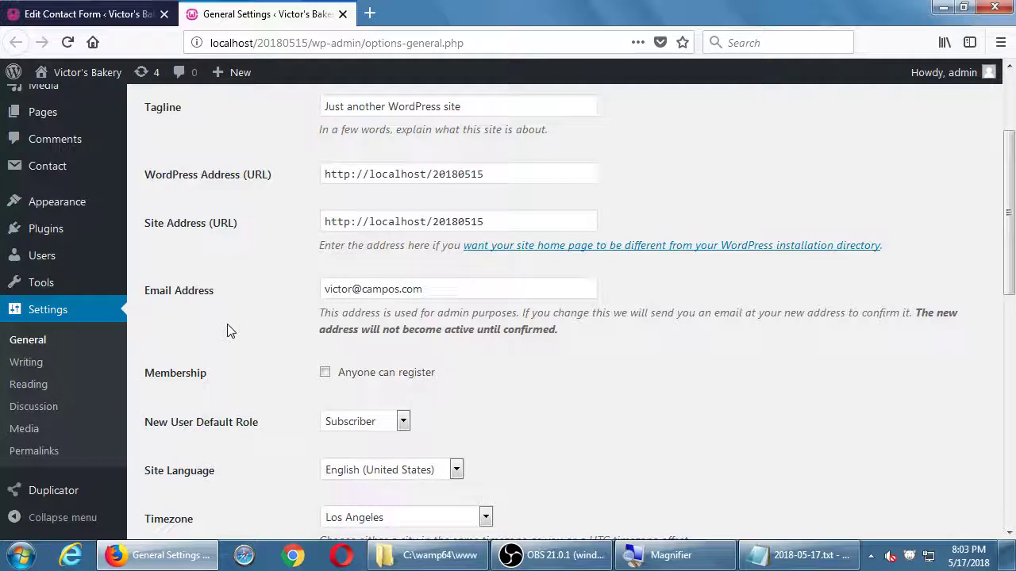
pyautogui.moveTo(442, 288); pyautogui.dragTo(291, 265)
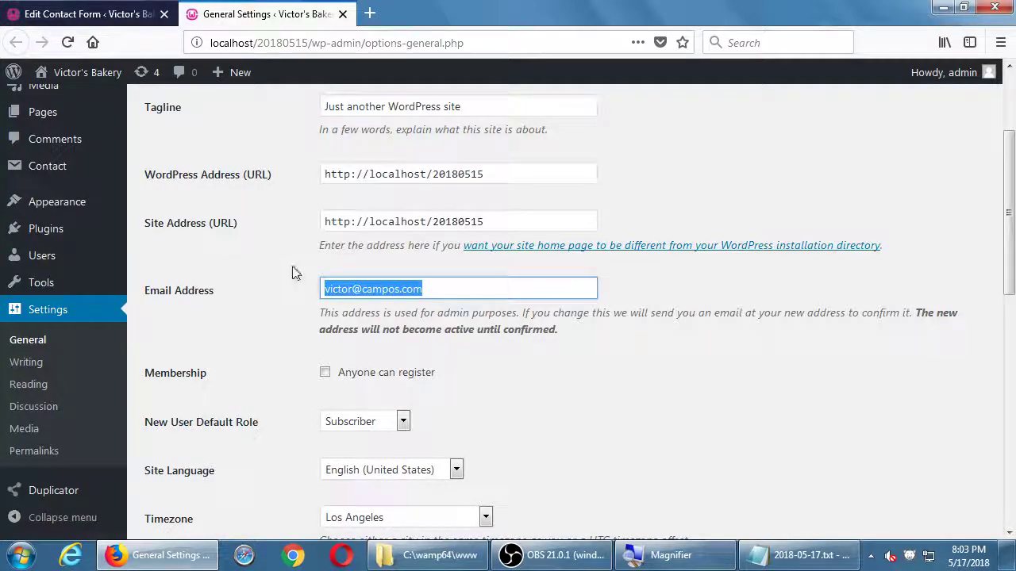
pyautogui.click(342, 285)
pyautogui.doubleClick(341, 288)
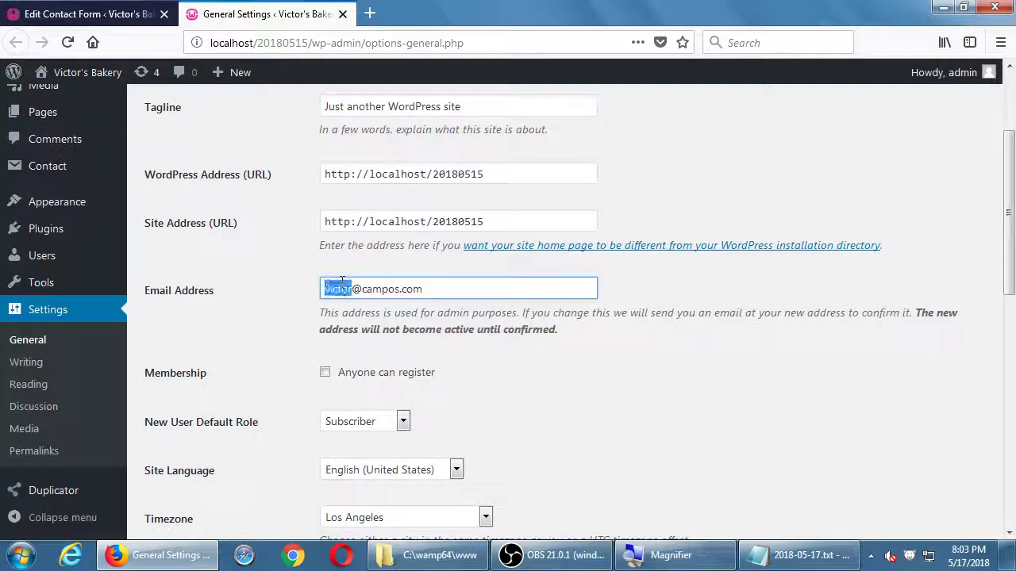
pyautogui.doubleClick(373, 289)
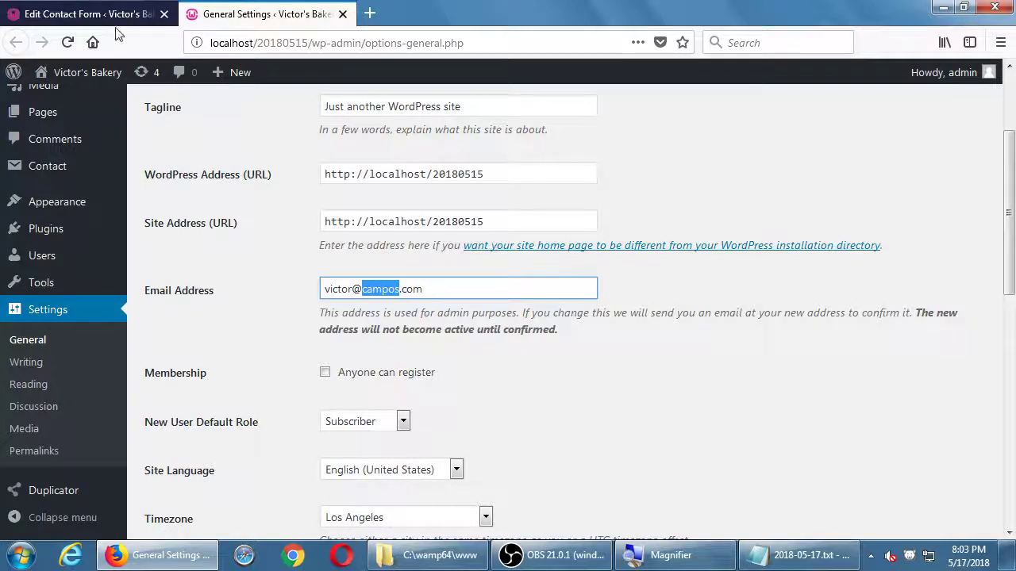
# - Back in the contact form's mail settings, replace the part before the @ in the To address with "questions"
pyautogui.click(85, 16)
pyautogui.click(410, 347)
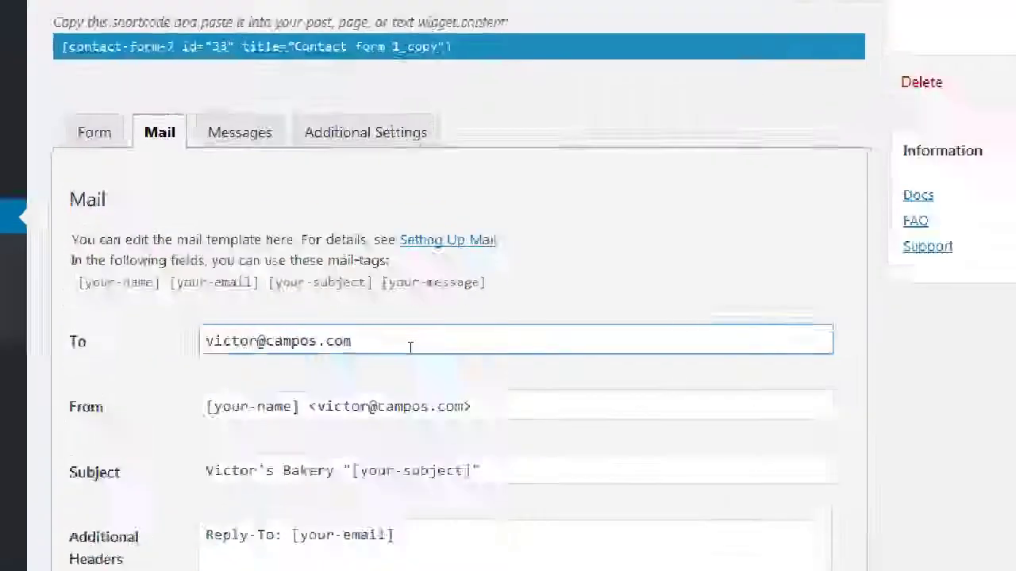
pyautogui.press('Home')
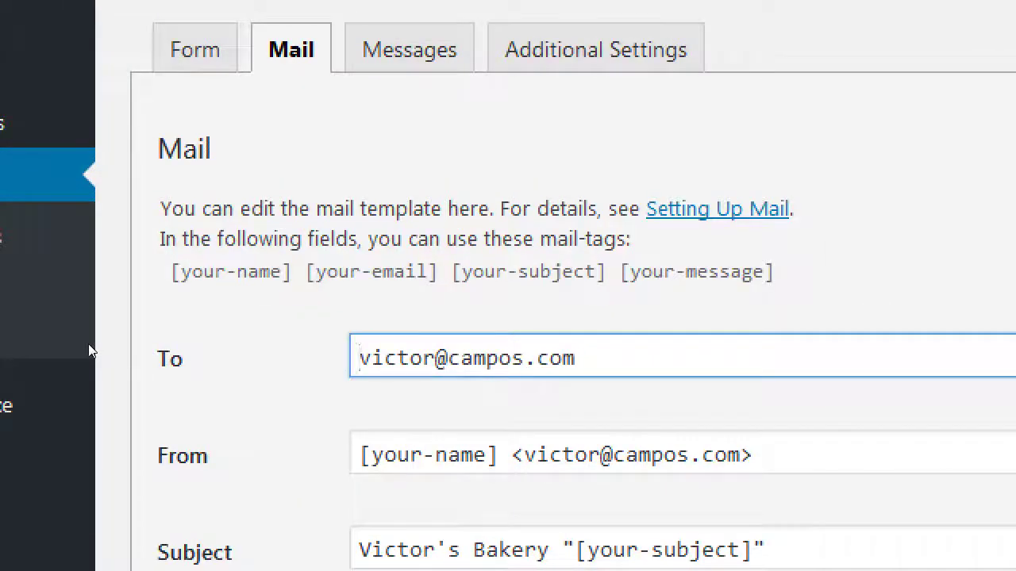
pyautogui.hotkey('ctrl', 'shift', 'Right')
pyautogui.press('Left')
pyautogui.hotkey('shift', 'Right')
pyautogui.hotkey('shift', 'Right')
pyautogui.hotkey('shift', 'Right')
pyautogui.hotkey('shift', 'Right')
pyautogui.hotkey('shift', 'Right')
pyautogui.hotkey('shift', 'Right')
pyautogui.write('questions')
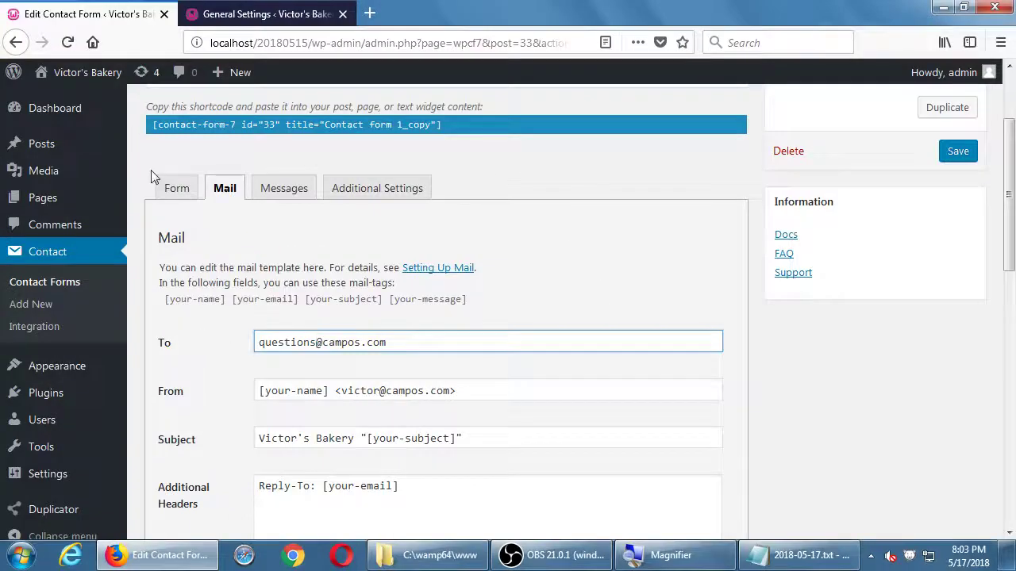
# - Review the field labels in the contact form's template and close the General Settings browser tab
pyautogui.click(196, 49)
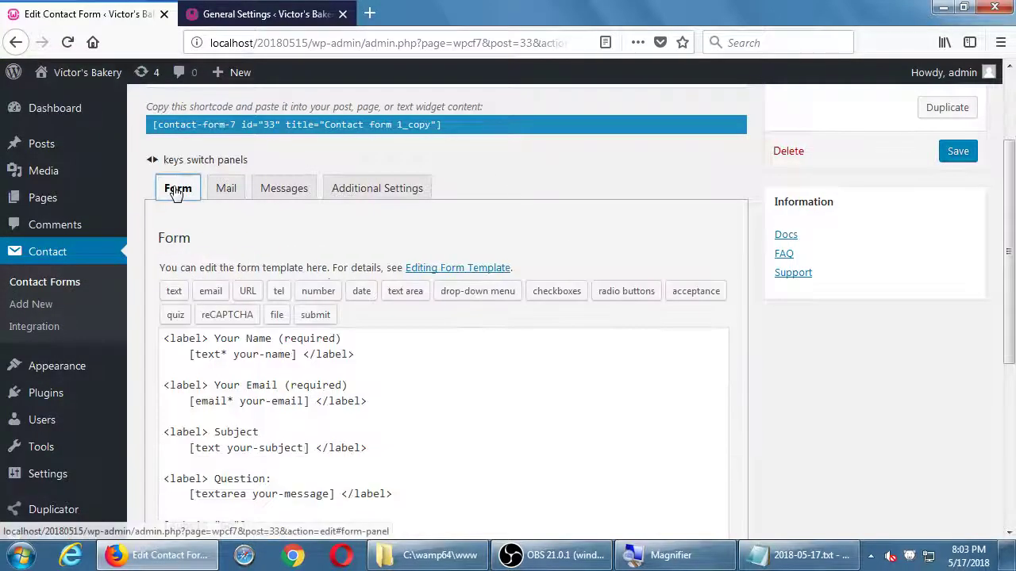
pyautogui.scroll(-3, 386, 357)
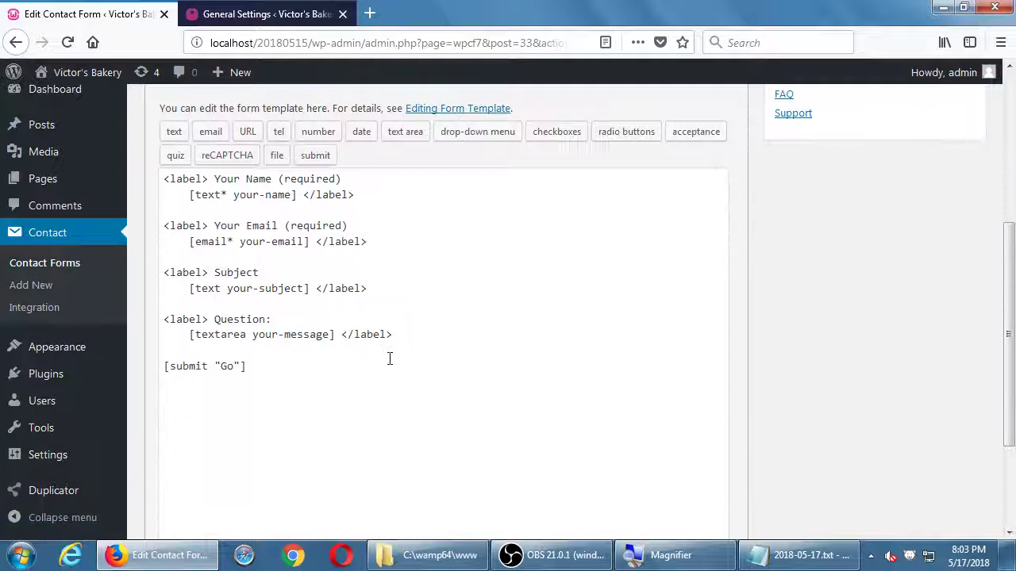
pyautogui.click(229, 324)
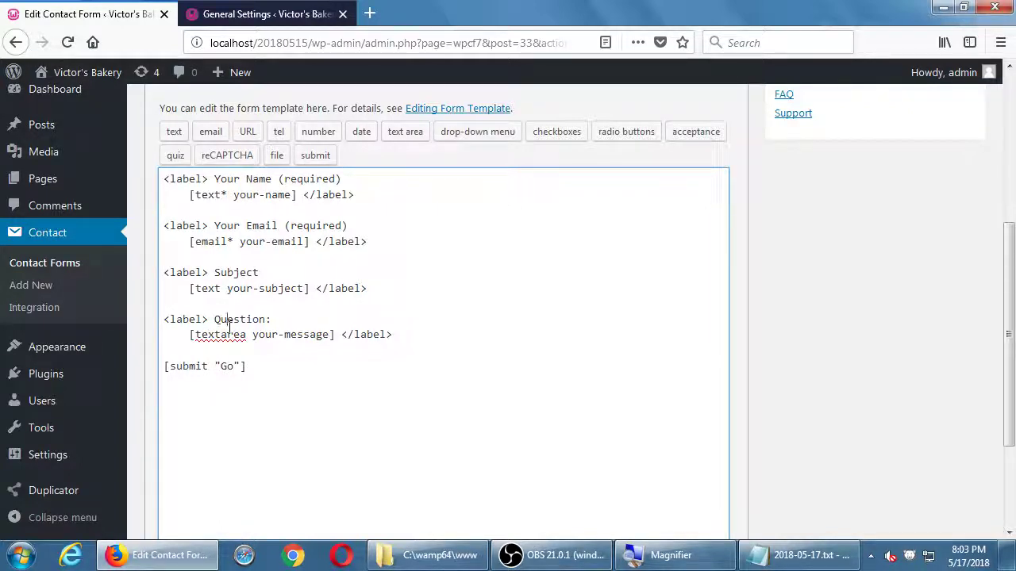
pyautogui.scroll(2, 709, 182)
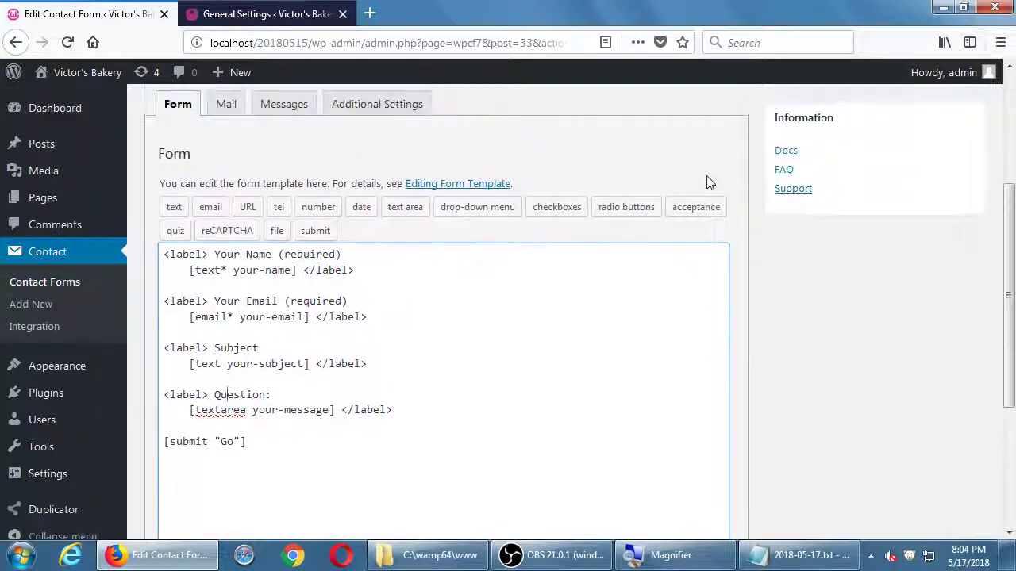
pyautogui.scroll(2, 796, 156)
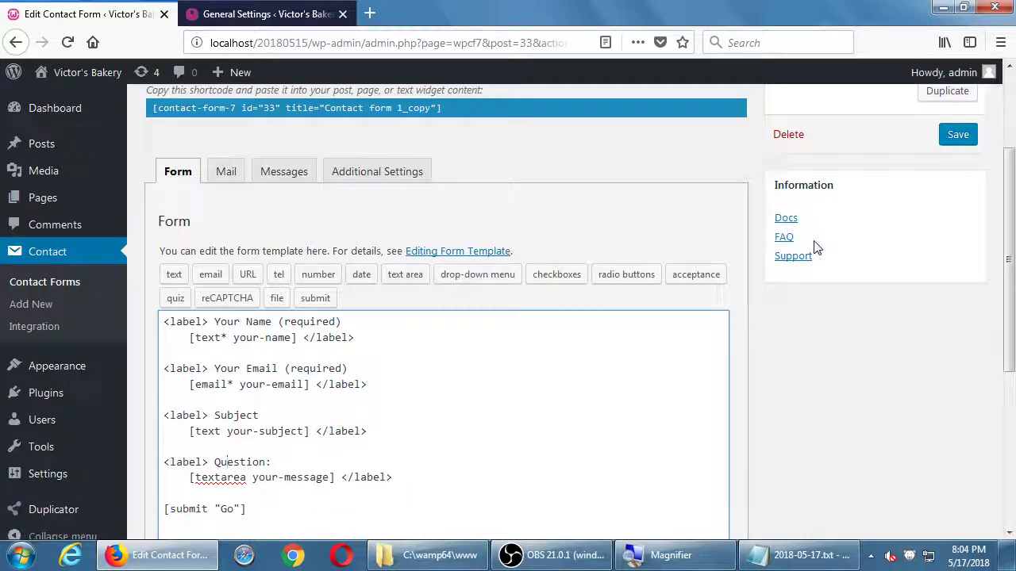
pyautogui.scroll(-2, 444, 392)
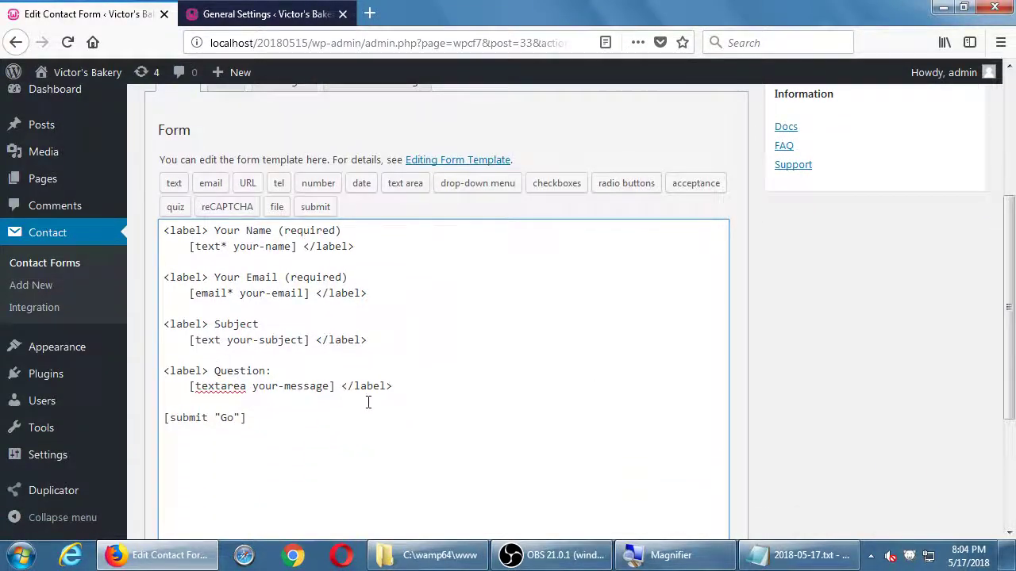
pyautogui.scroll(1, 363, 404)
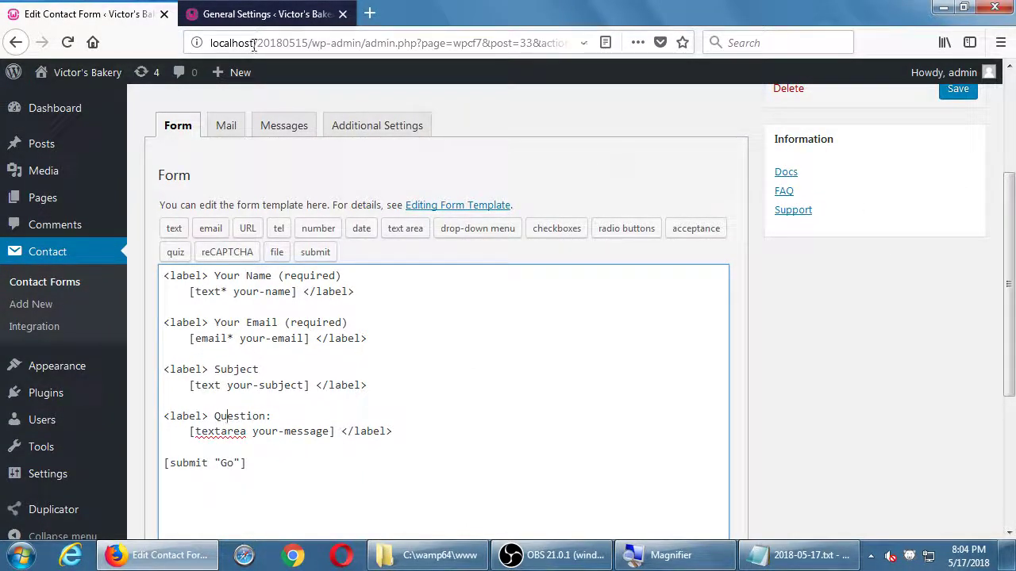
pyautogui.click(254, 14)
pyautogui.hotkey('ctrl', 'w')
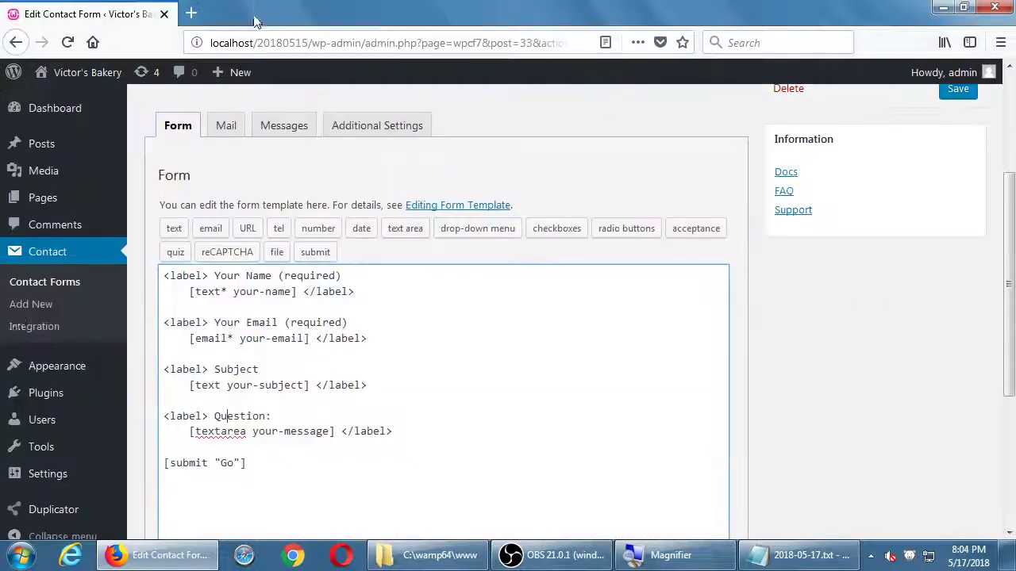
# - Open the contact form's mail settings and examine the From value and the Additional Headers
pyautogui.click(224, 126)
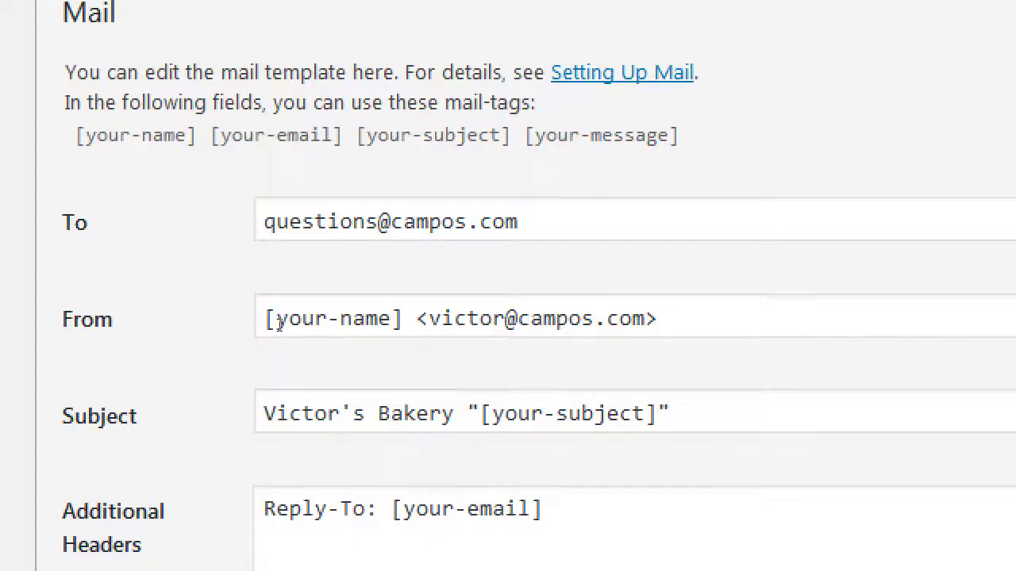
pyautogui.scroll(-3, 279, 331)
pyautogui.scroll(3, 279, 325)
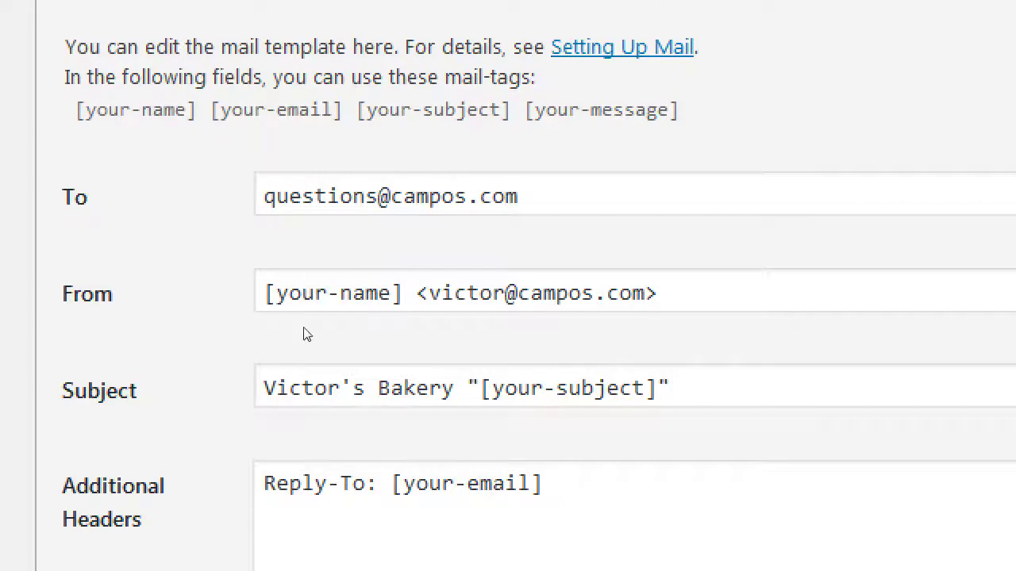
pyautogui.moveTo(658, 295); pyautogui.dragTo(204, 329)
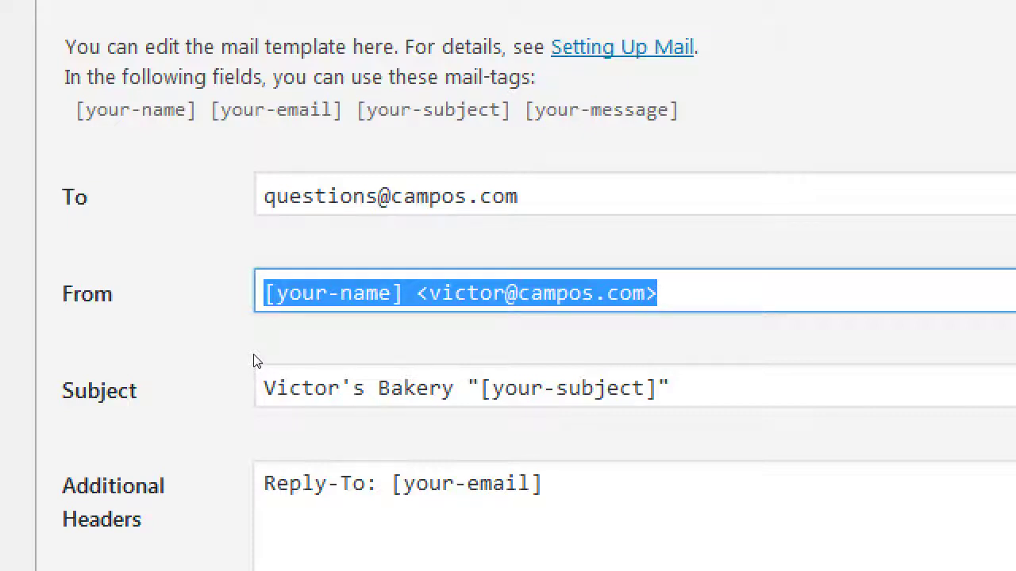
pyautogui.press('End')
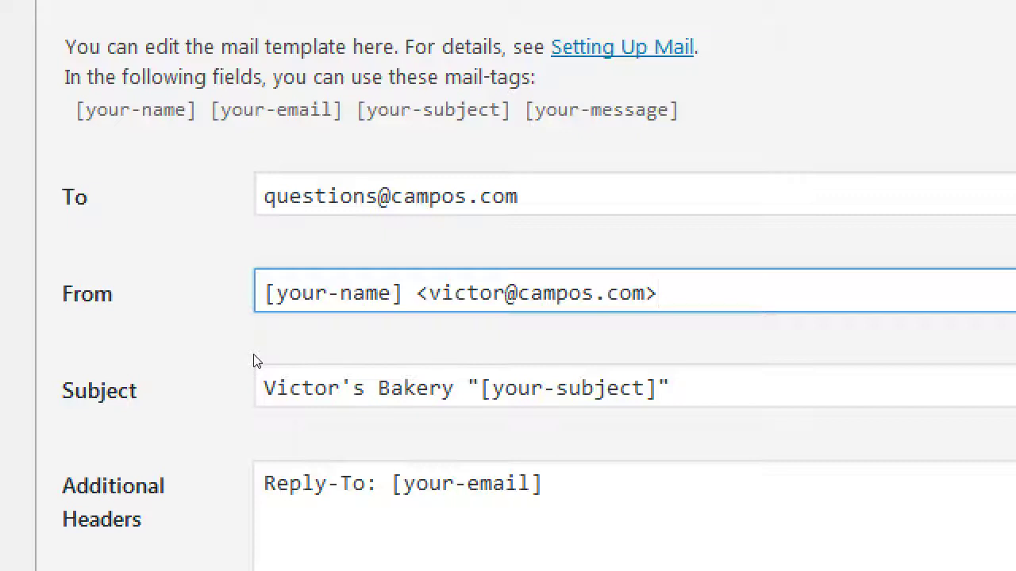
pyautogui.hotkey('ctrl', 'a')
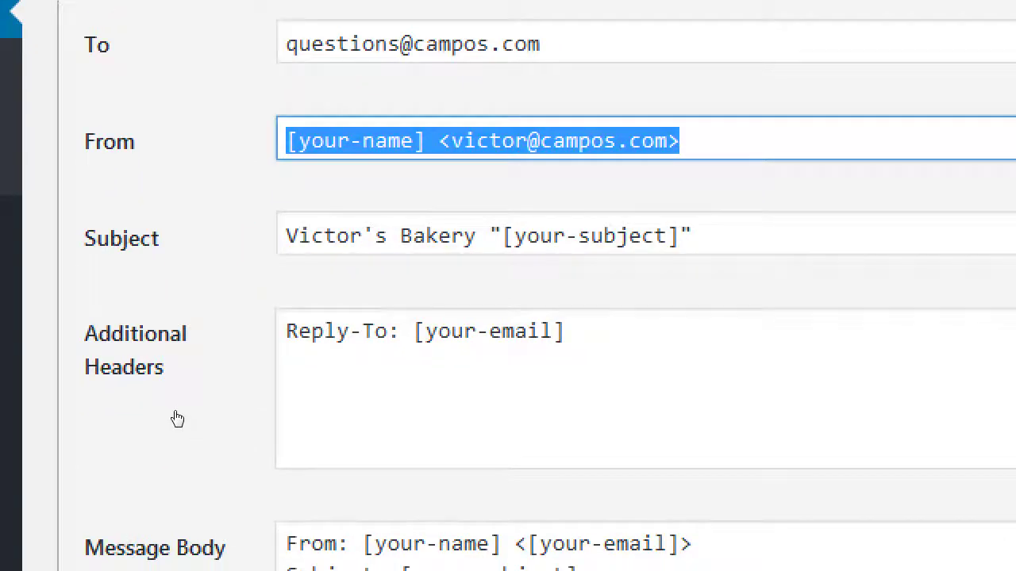
pyautogui.moveTo(282, 413); pyautogui.dragTo(384, 412)
pyautogui.scroll(3, 217, 358)
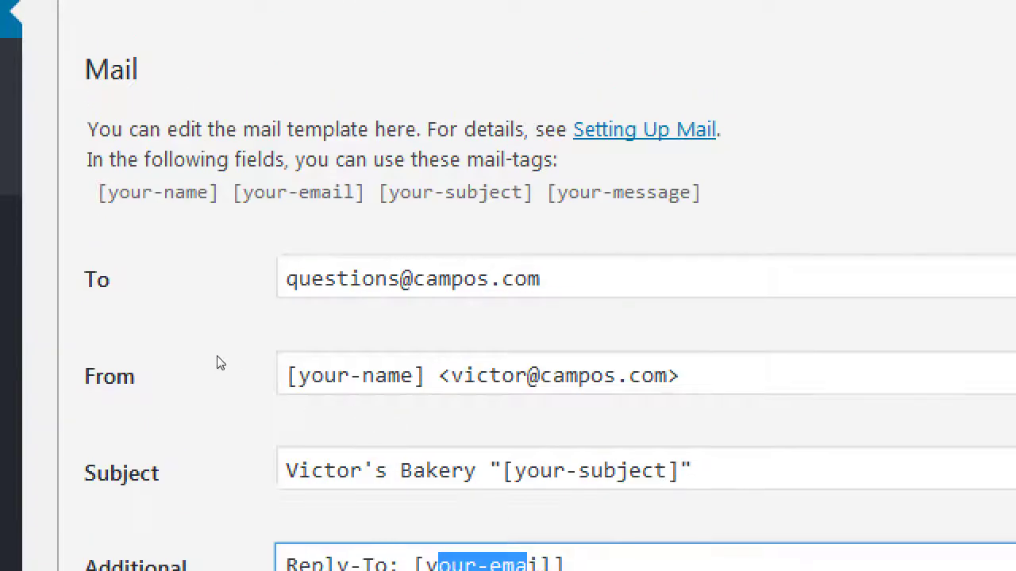
# - Return to the form template and examine the your-email, your-name and your-subject field names inside its tags
pyautogui.click(124, 142)
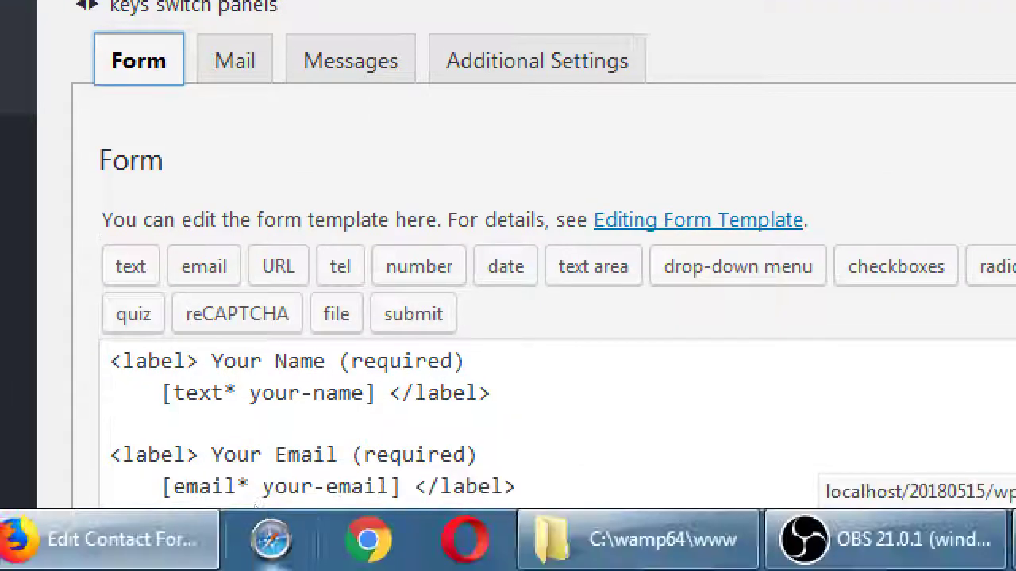
pyautogui.scroll(-3, 211, 538)
pyautogui.moveTo(230, 398); pyautogui.dragTo(302, 422)
pyautogui.click(302, 401)
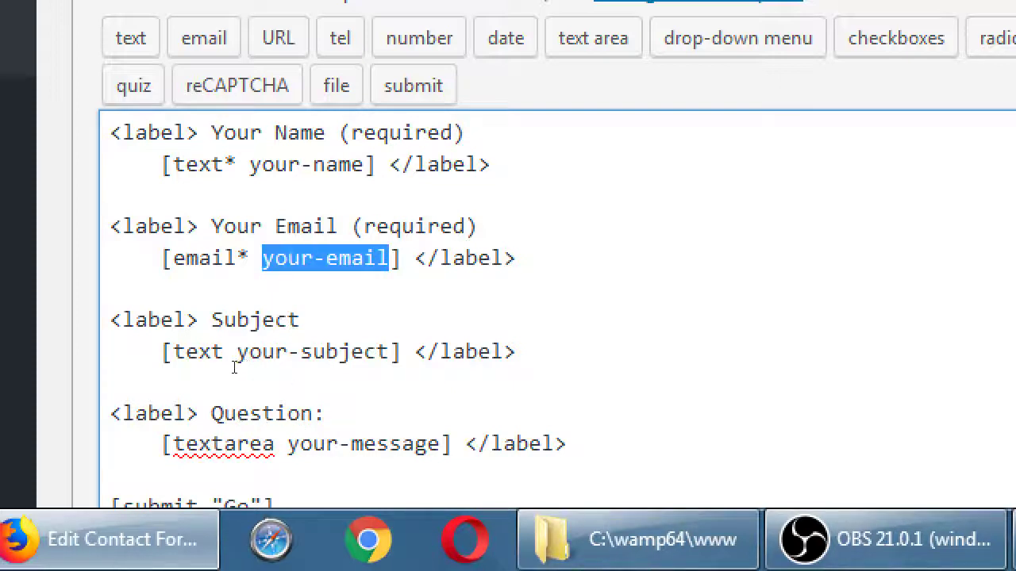
pyautogui.press('Up')
pyautogui.press('Up')
pyautogui.hotkey('ctrl', 'shift', 'Right')
pyautogui.hotkey('shift', 'End')
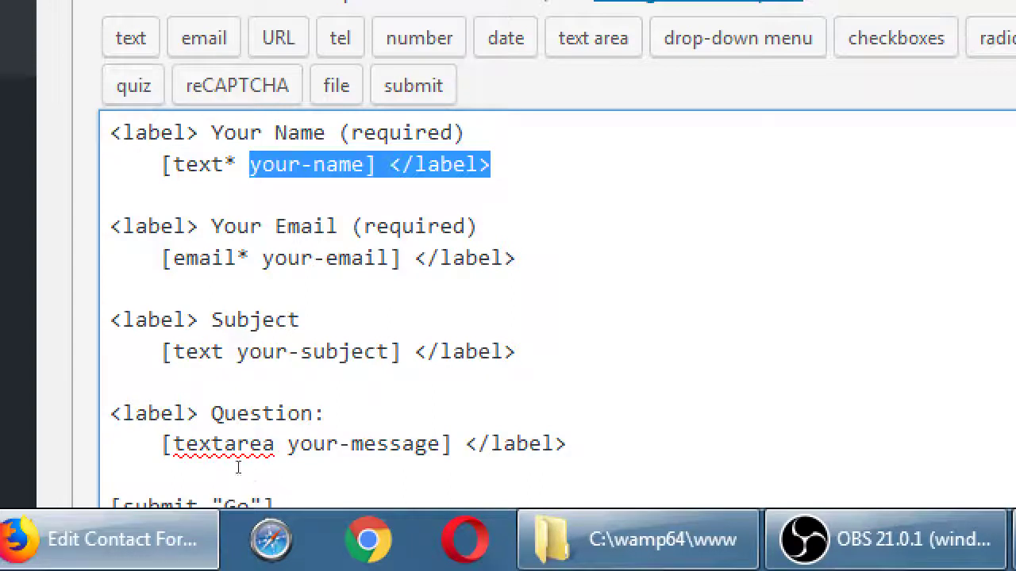
pyautogui.press('Left')
pyautogui.press('Down')
pyautogui.press('Down')
pyautogui.press('Down')
pyautogui.press('Down')
pyautogui.press('Down')
pyautogui.press('Down')
pyautogui.hotkey('shift', 'Right')
pyautogui.hotkey('shift', 'Right')
pyautogui.hotkey('shift', 'Right')
pyautogui.hotkey('shift', 'Right')
pyautogui.hotkey('shift', 'Right')
pyautogui.hotkey('shift', 'Right')
pyautogui.hotkey('shift', 'Right')
pyautogui.hotkey('shift', 'Right')
pyautogui.hotkey('shift', 'Right')
pyautogui.scroll(3, 290, 463)
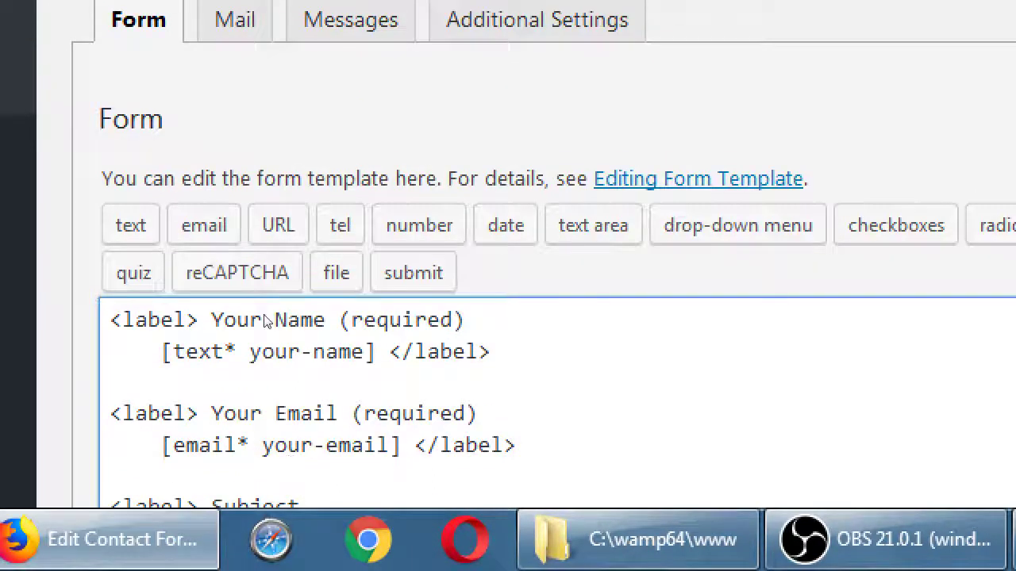
# - Go back to the mail settings and examine the Reply-To header and its [your-email] mail-tag
pyautogui.hotkey('ctrl', 'Up')
pyautogui.press('Right')
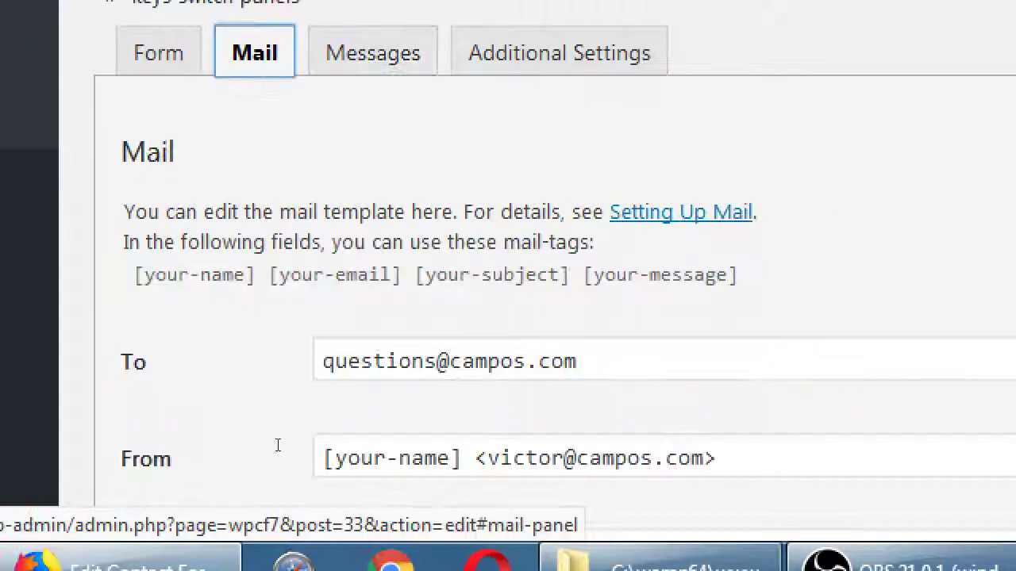
pyautogui.scroll(-3, 277, 445)
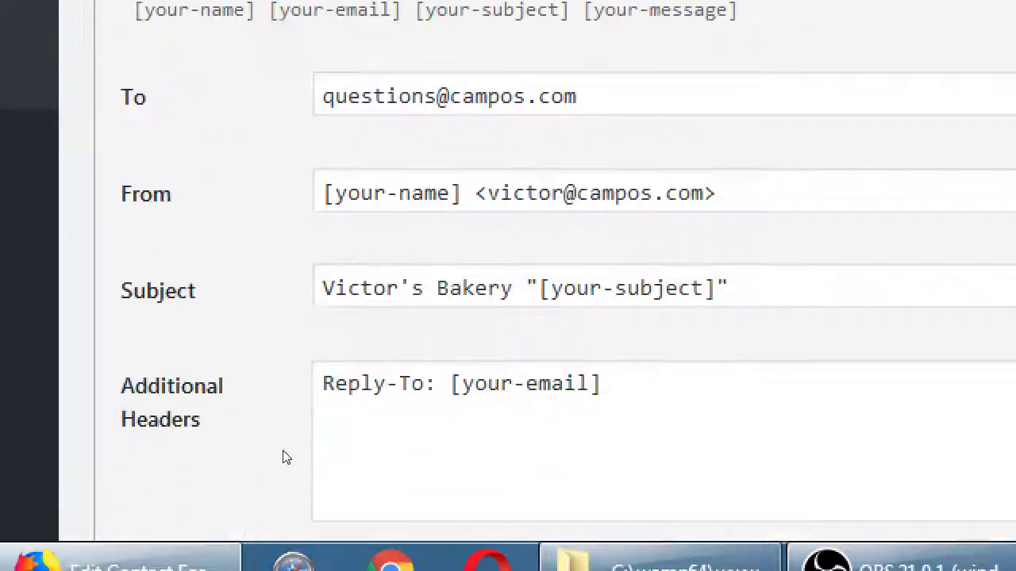
pyautogui.click(311, 461)
pyautogui.press('Right')
pyautogui.hotkey('shift', 'Right')
pyautogui.hotkey('shift', 'Right')
pyautogui.hotkey('shift', 'Right')
pyautogui.hotkey('shift', 'Right')
pyautogui.hotkey('shift', 'Right')
pyautogui.hotkey('shift', 'Right')
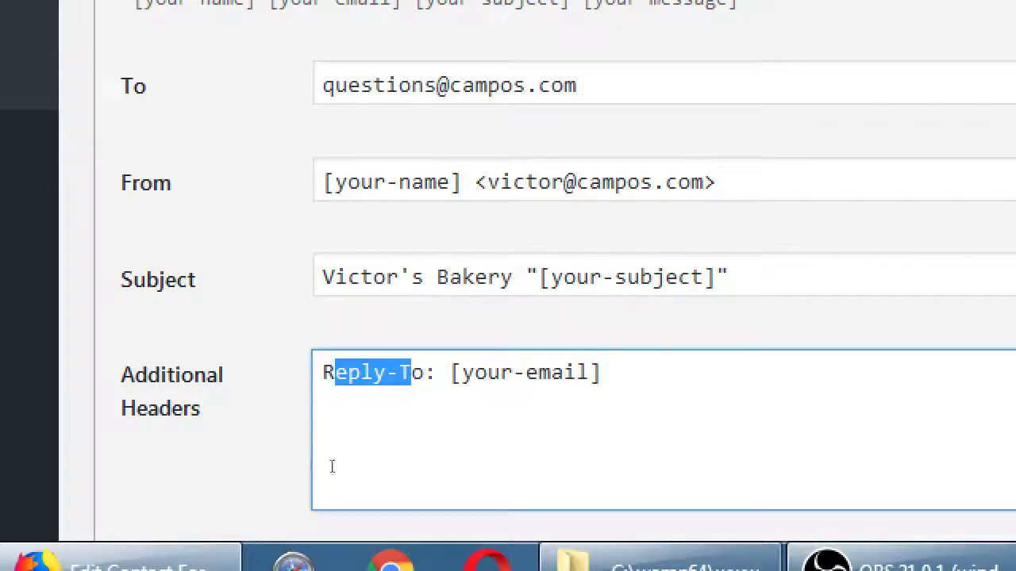
pyautogui.press('Right')
pyautogui.press('Right')
pyautogui.press('Right')
pyautogui.press('Right')
pyautogui.press('Right')
pyautogui.press('Right')
pyautogui.hotkey('shift', 'Right')
pyautogui.hotkey('shift', 'Right')
pyautogui.hotkey('shift', 'Right')
pyautogui.hotkey('shift', 'Right')
pyautogui.hotkey('shift', 'Right')
pyautogui.hotkey('shift', 'Right')
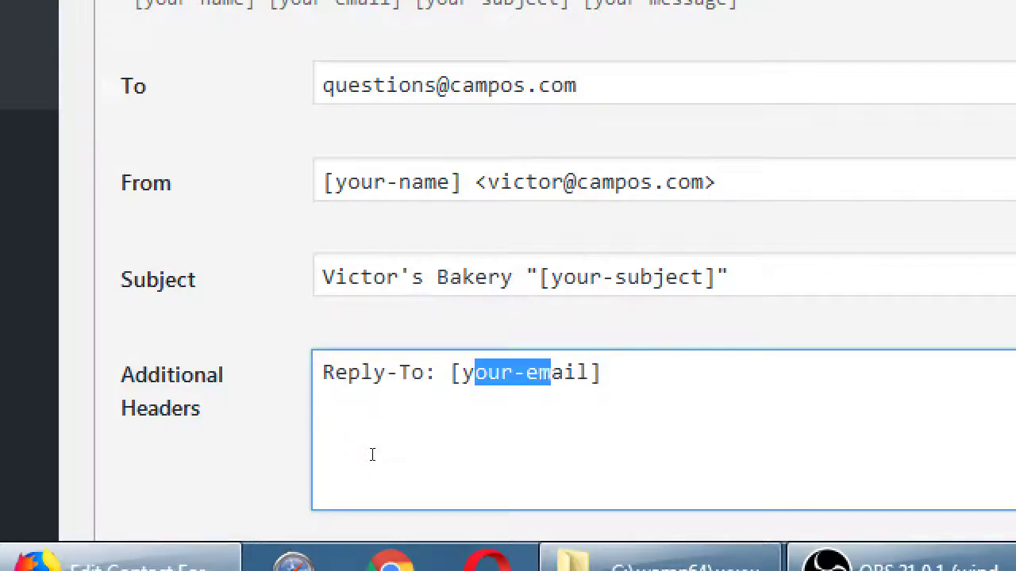
# - Examine the From line of the Message Body with its [your-name] and [your-email] mail-tags
pyautogui.scroll(-3, 372, 454)
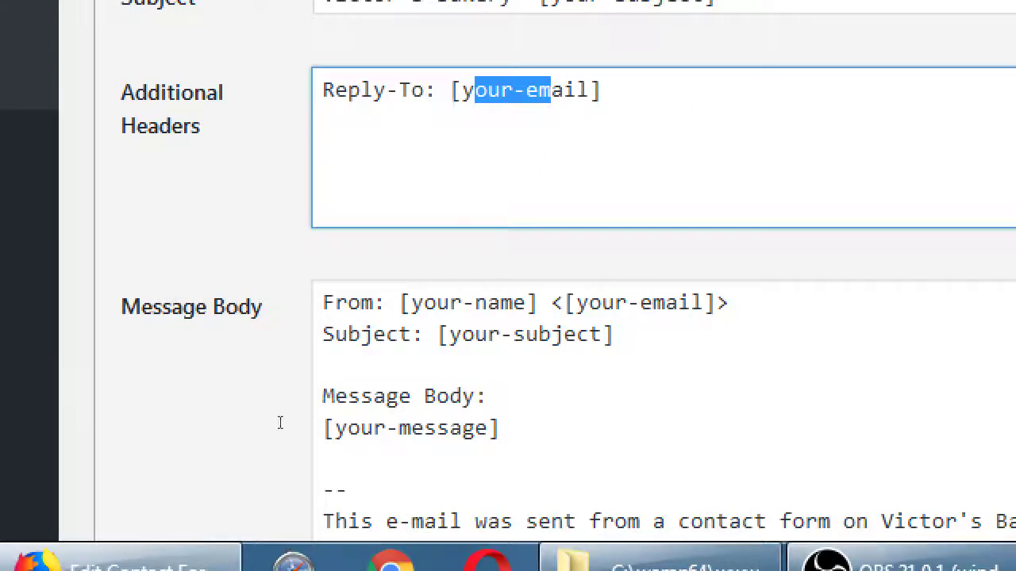
pyautogui.press('Tab')
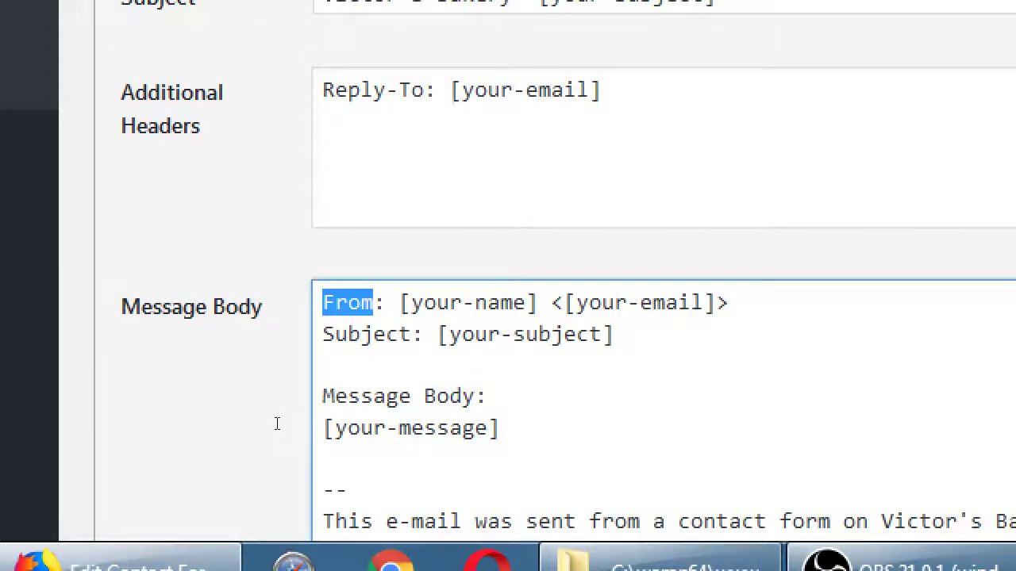
pyautogui.press('Right')
pyautogui.press('Right')
pyautogui.press('Right')
pyautogui.press('Right')
pyautogui.press('Right')
pyautogui.press('Right')
pyautogui.press('Right')
pyautogui.hotkey('shift', 'Right')
pyautogui.hotkey('shift', 'Right')
pyautogui.hotkey('shift', 'Right')
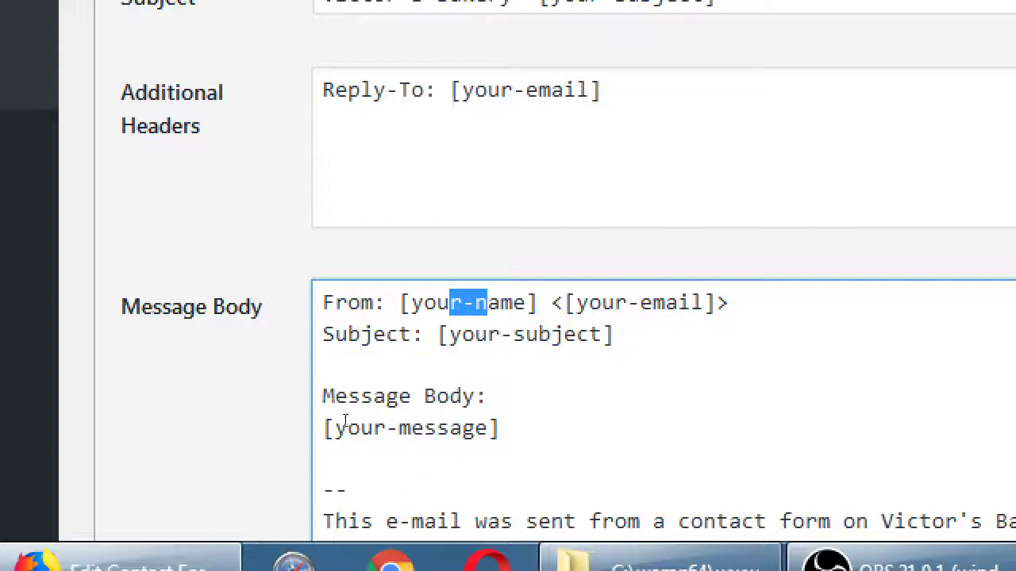
pyautogui.hotkey('shift', 'Right')
pyautogui.press('Right')
pyautogui.press('Right')
pyautogui.press('Right')
pyautogui.press('Right')
pyautogui.press('Right')
pyautogui.press('Right')
pyautogui.press('Right')
pyautogui.press('Right')
pyautogui.press('Right')
pyautogui.hotkey('shift', 'Right')
pyautogui.hotkey('shift', 'Right')
pyautogui.hotkey('shift', 'Right')
pyautogui.hotkey('shift', 'Right')
pyautogui.hotkey('shift', 'Right')
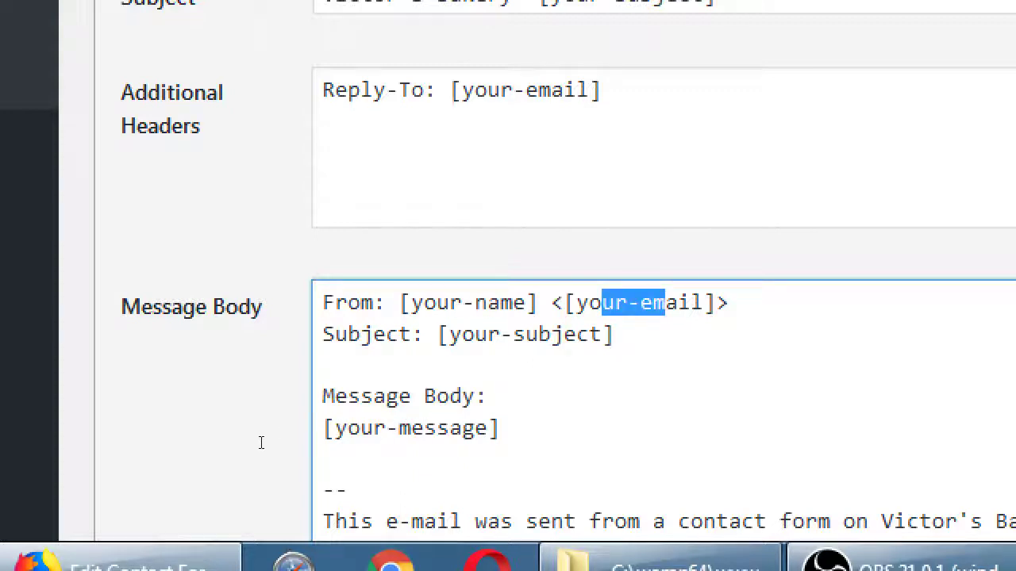
# - Examine the Subject line and the [your-message] section of the Message Body
pyautogui.press('Down')
pyautogui.press('Home')
pyautogui.hotkey('shift', 'Right')
pyautogui.hotkey('shift', 'Right')
pyautogui.hotkey('shift', 'Right')
pyautogui.press('Right')
pyautogui.press('Right')
pyautogui.press('Right')
pyautogui.press('Right')
pyautogui.press('Right')
pyautogui.press('Right')
pyautogui.press('Right')
pyautogui.press('Right')
pyautogui.press('Right')
pyautogui.press('Right')
pyautogui.hotkey('shift', 'Right')
pyautogui.hotkey('shift', 'Right')
pyautogui.hotkey('shift', 'Right')
pyautogui.hotkey('shift', 'Right')
pyautogui.hotkey('shift', 'Right')
pyautogui.hotkey('shift', 'Right')
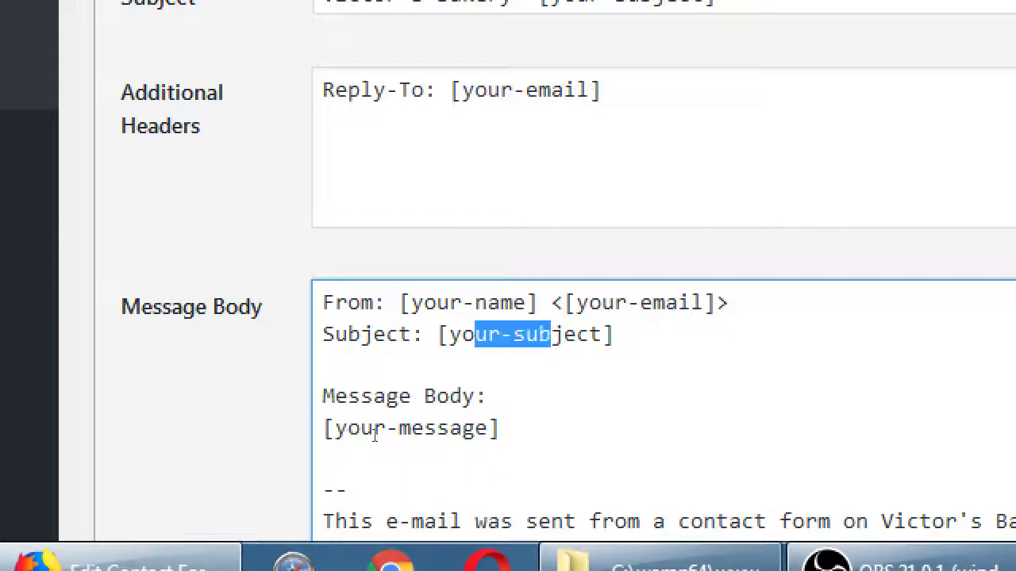
pyautogui.press('Down')
pyautogui.press('Down')
pyautogui.press('Home')
pyautogui.press('Right')
pyautogui.press('Right')
pyautogui.press('Right')
pyautogui.hotkey('shift', 'Right')
pyautogui.hotkey('shift', 'Right')
pyautogui.hotkey('shift', 'Right')
pyautogui.hotkey('shift', 'Right')
pyautogui.hotkey('shift', 'Right')
pyautogui.hotkey('shift', 'Right')
pyautogui.press('Down')
pyautogui.press('Home')
pyautogui.press('Right')
pyautogui.press('Right')
pyautogui.press('Right')
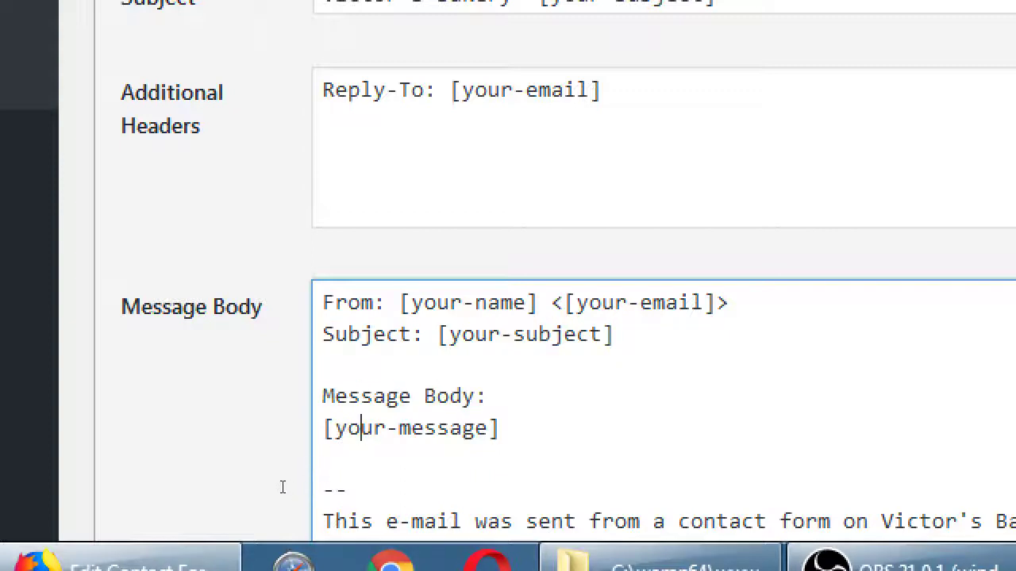
pyautogui.hotkey('shift', 'Right')
pyautogui.hotkey('shift', 'Right')
pyautogui.hotkey('shift', 'Right')
pyautogui.hotkey('shift', 'Right')
pyautogui.hotkey('shift', 'Right')
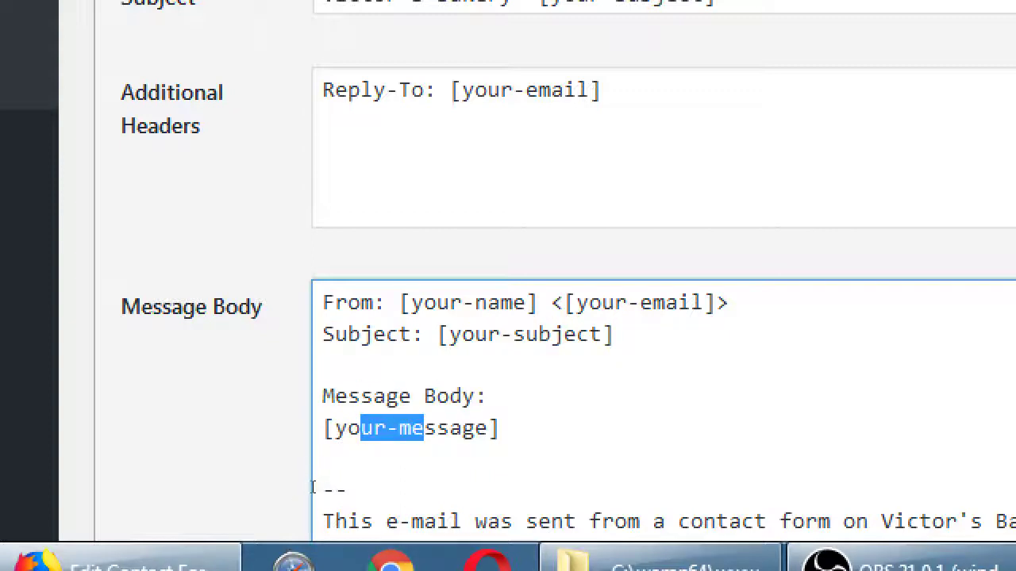
pyautogui.press('super+minus')
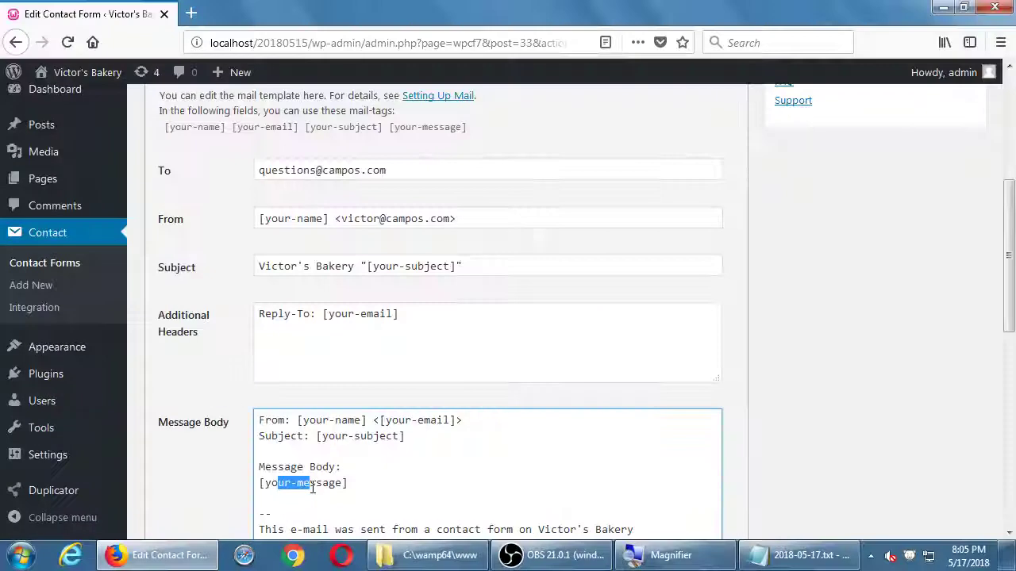
# - Replace the signature footer at the end of the Message Body with the shortcode [contact-form-7 id="33" title="Contact form 1_copy"]
pyautogui.scroll(-3, 377, 343)
pyautogui.click(388, 399)
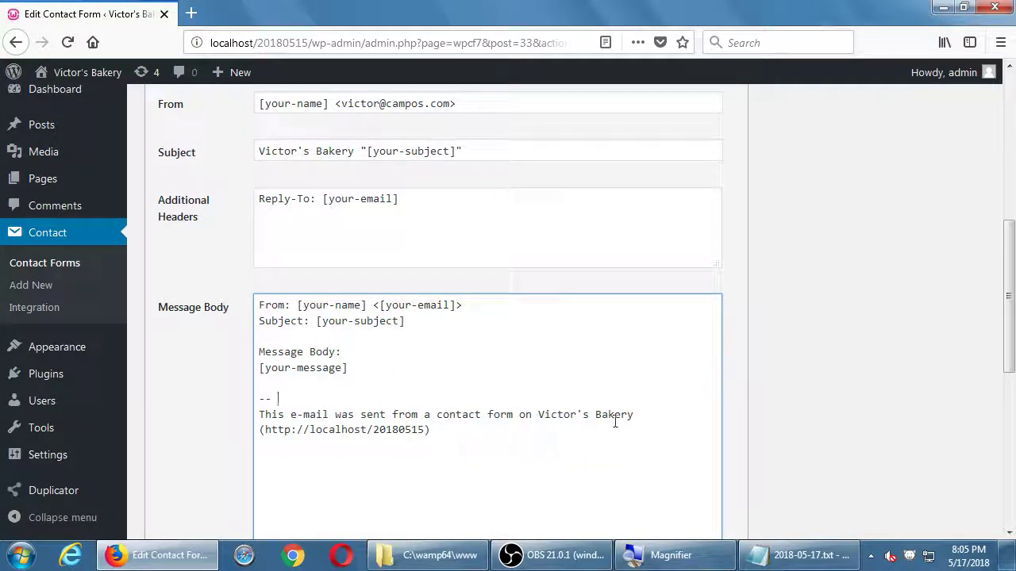
pyautogui.moveTo(284, 387); pyautogui.dragTo(508, 548)
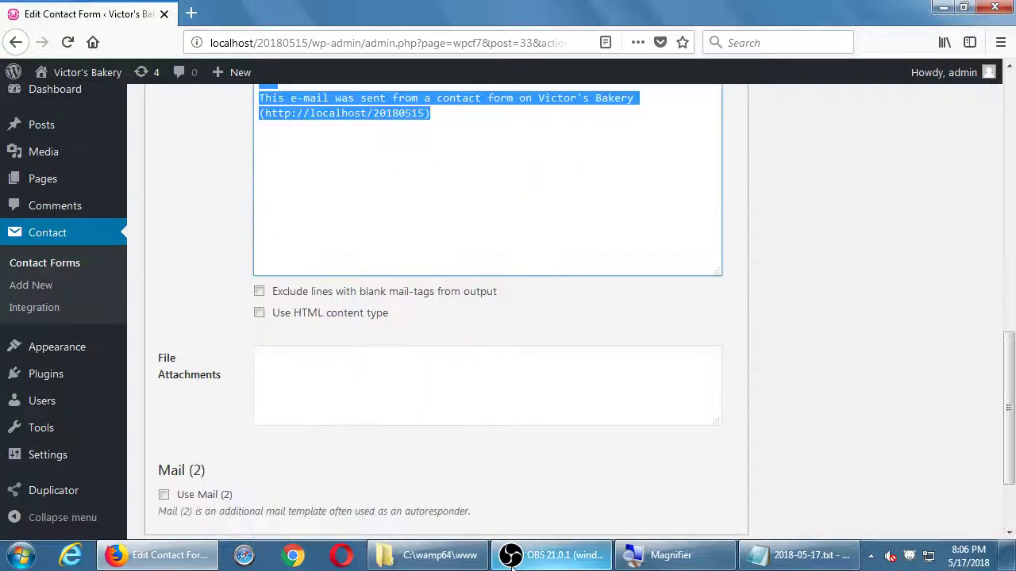
pyautogui.press('Delete')
pyautogui.moveTo(514, 558)
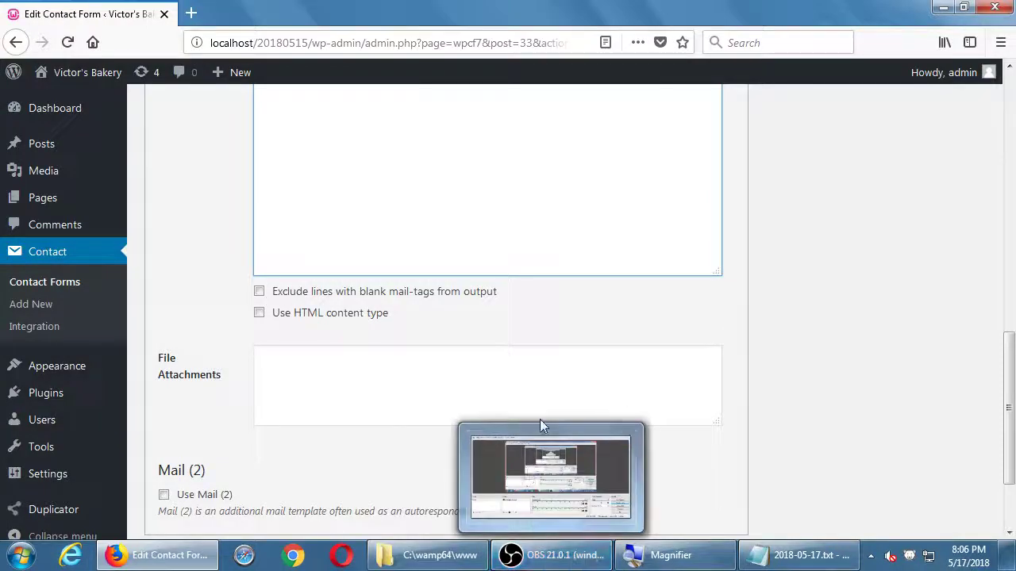
pyautogui.scroll(7, 558, 362)
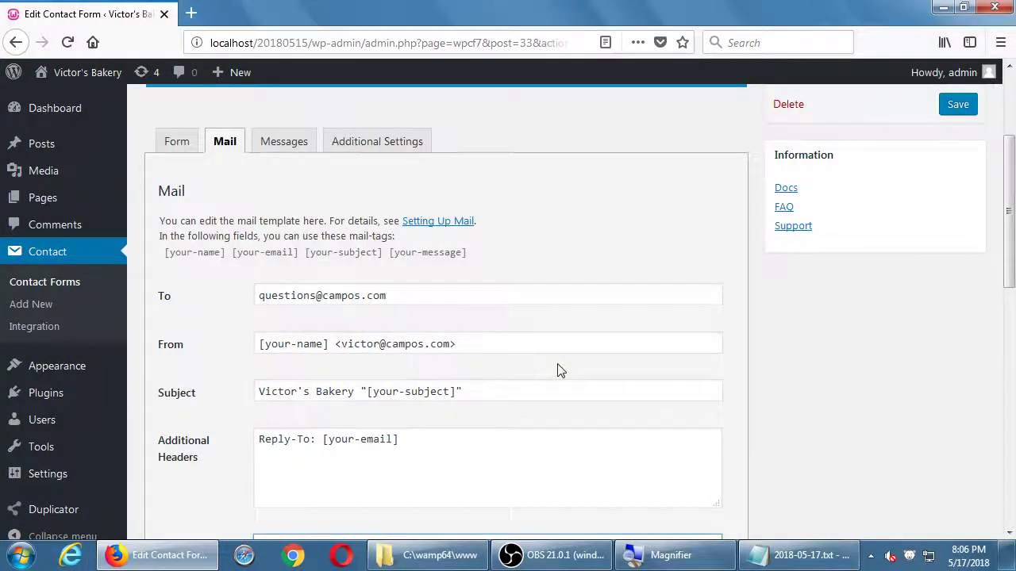
pyautogui.scroll(-2, 558, 366)
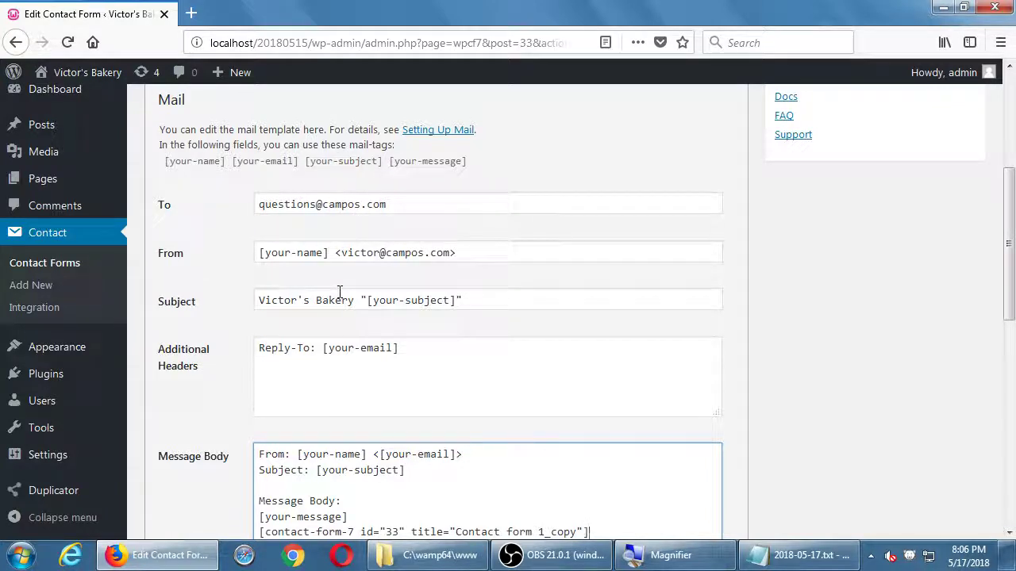
# - Review the mail settings from the From, Subject and Additional Headers fields down to the file attachments and Mail (2) option
pyautogui.tripleClick(296, 254)
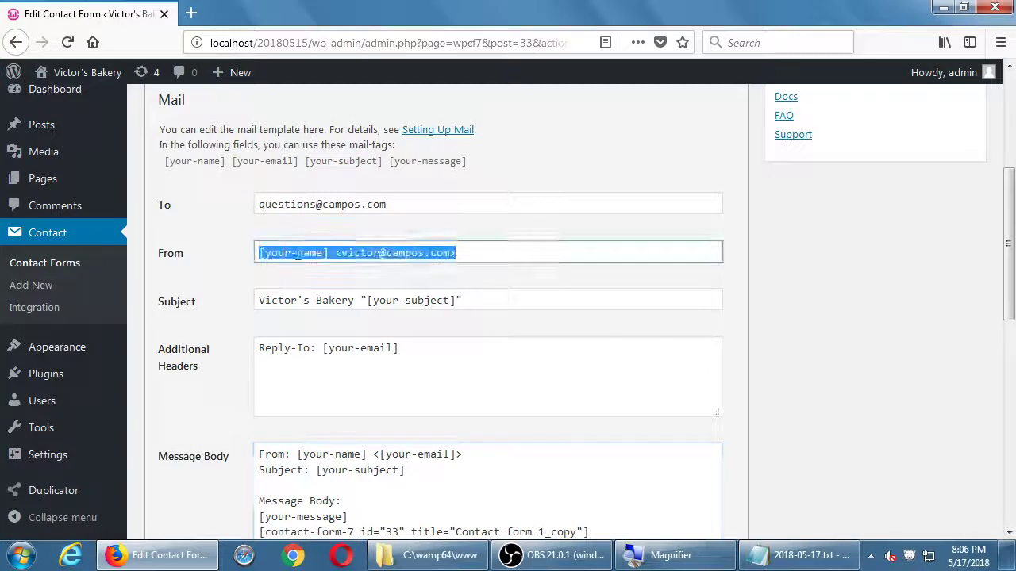
pyautogui.moveTo(296, 254); pyautogui.dragTo(410, 254)
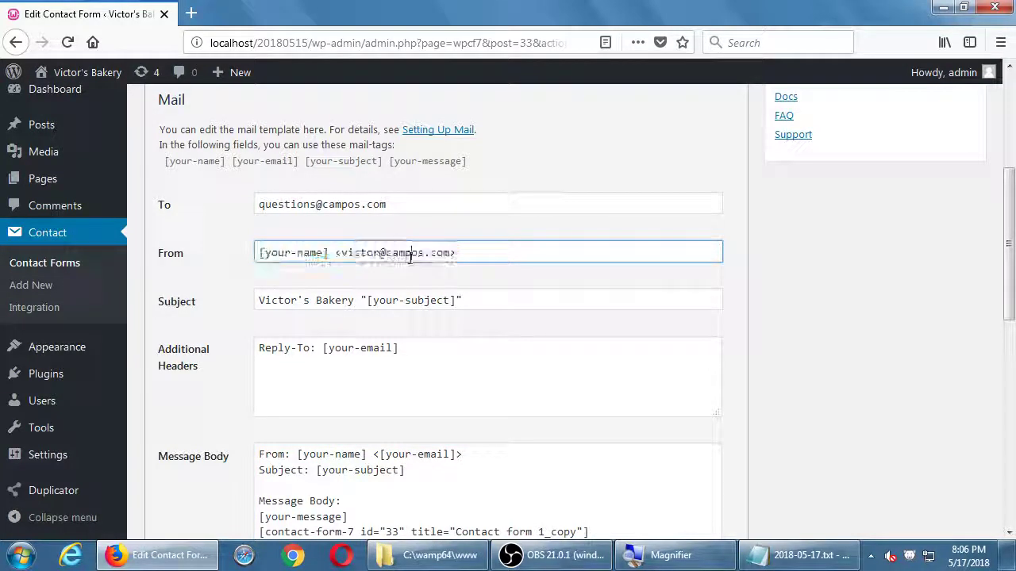
pyautogui.click(352, 300)
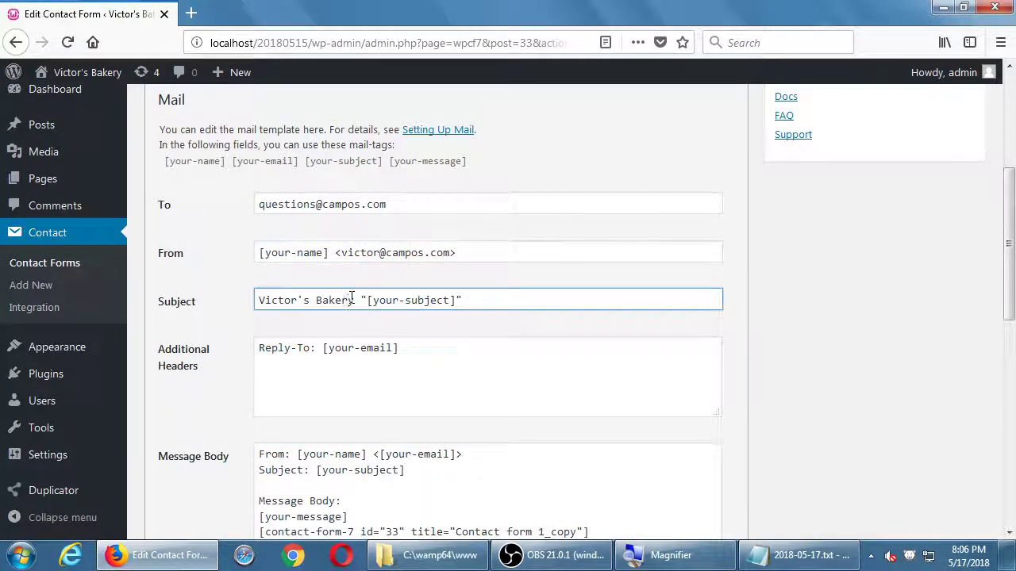
pyautogui.moveTo(285, 349); pyautogui.dragTo(408, 354)
pyautogui.scroll(-3, 532, 383)
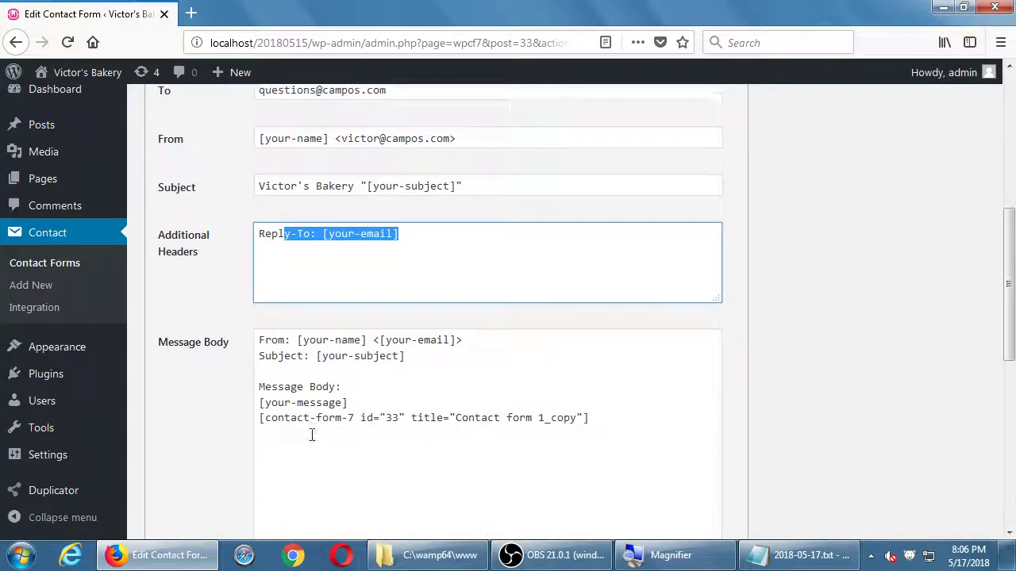
pyautogui.scroll(-5, 363, 445)
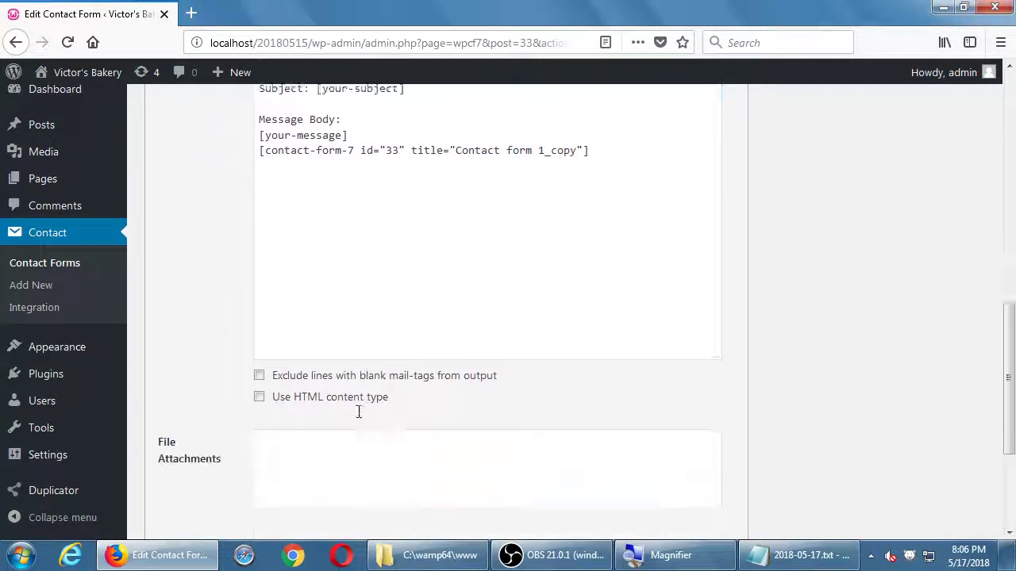
pyautogui.scroll(-4, 227, 363)
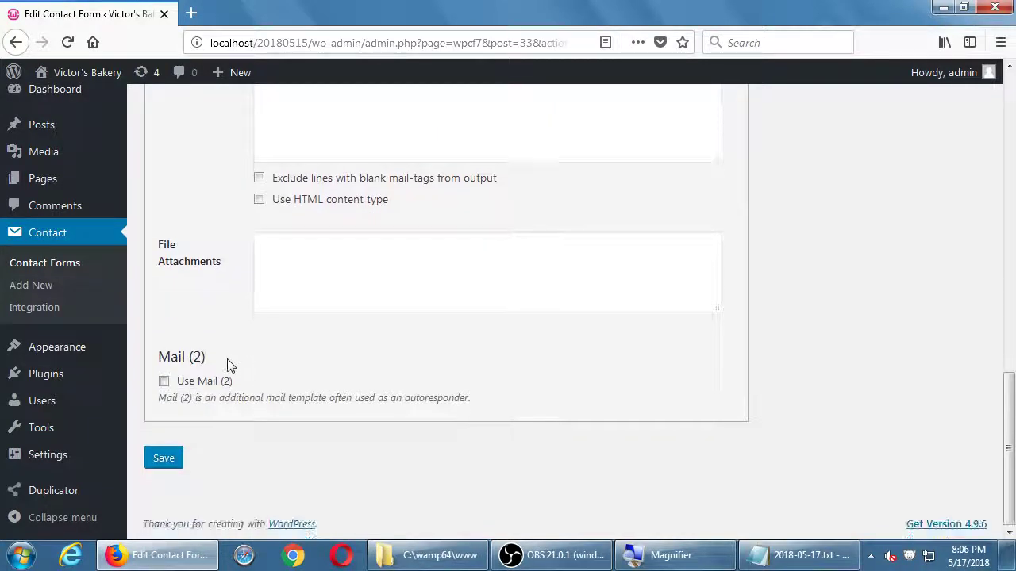
pyautogui.scroll(10, 227, 365)
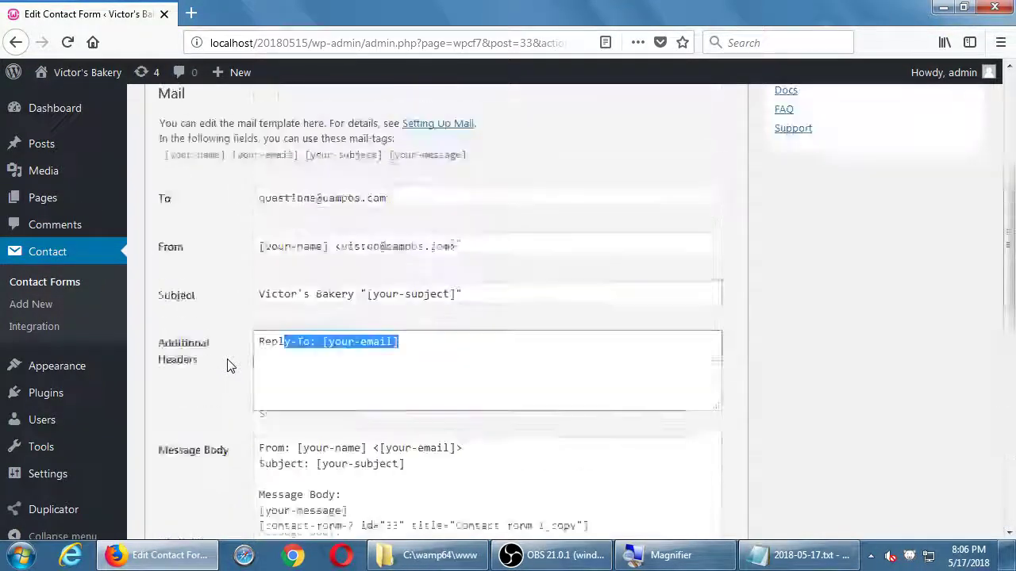
pyautogui.scroll(3, 227, 365)
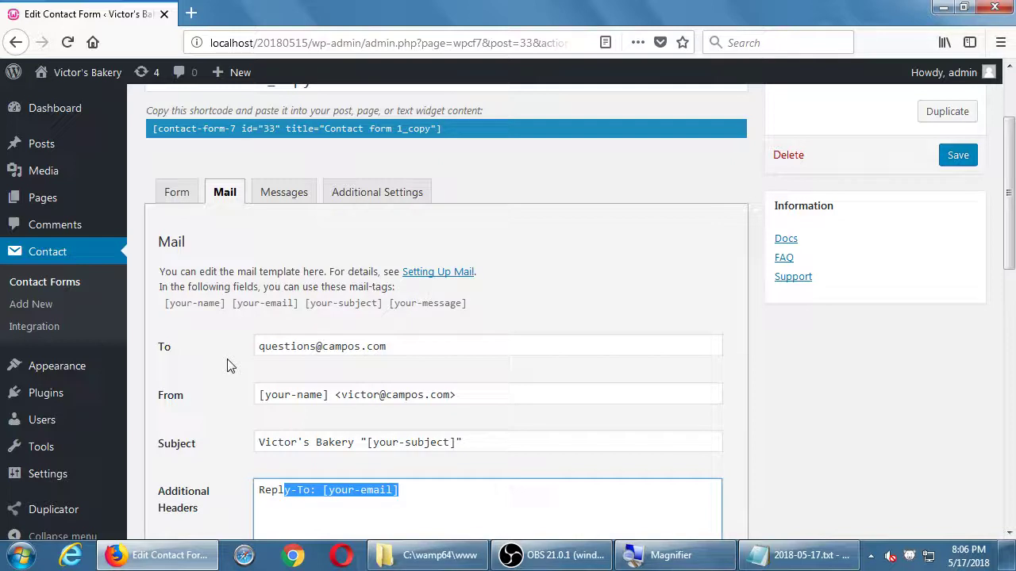
pyautogui.click(611, 287)
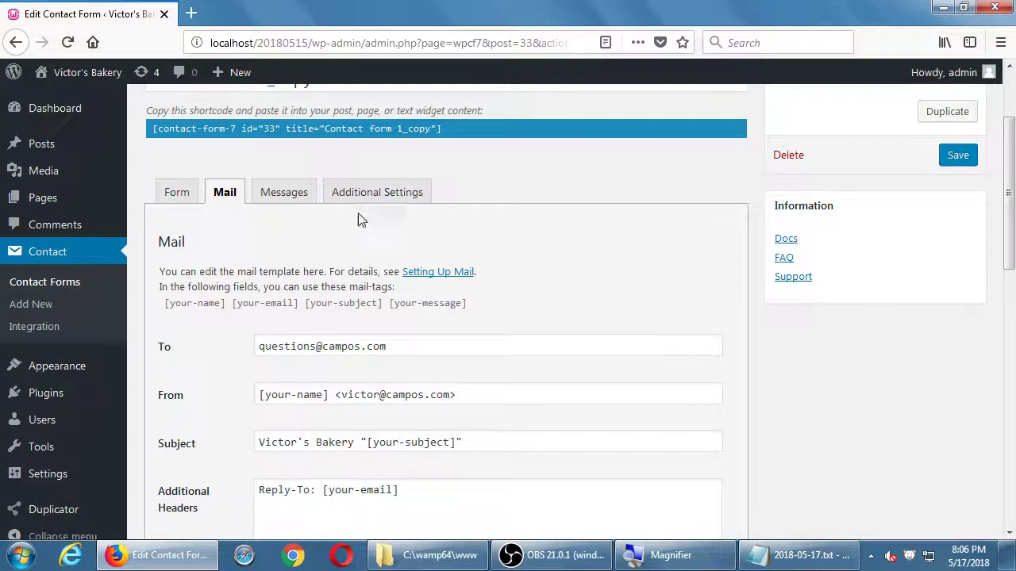
# - Set the form's successful-send message to "Thank you for your message. We'll get back to you right away." and save the form
pyautogui.click(281, 197)
pyautogui.scroll(-2, 357, 248)
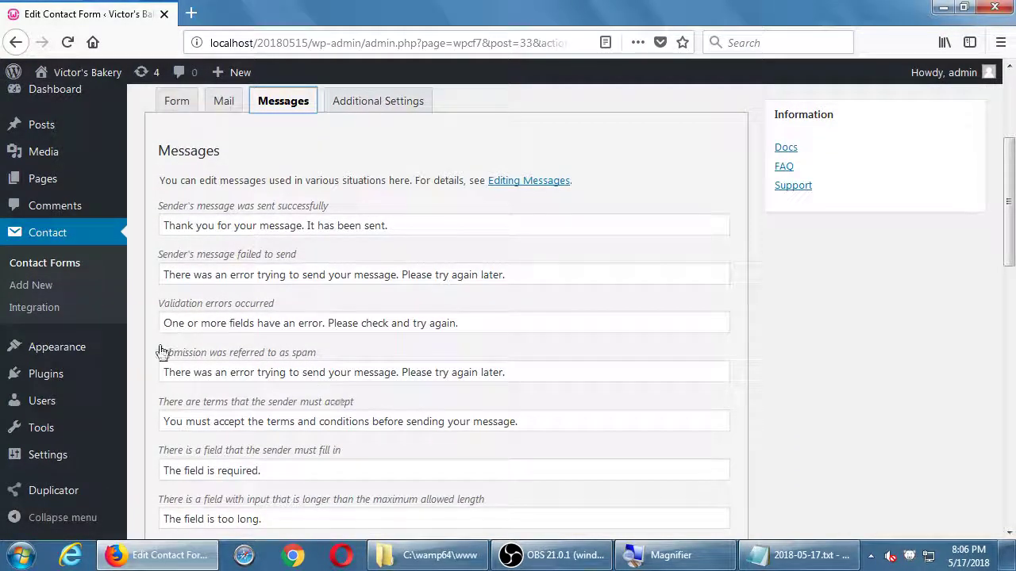
pyautogui.scroll(-4, 182, 341)
pyautogui.scroll(4, 211, 325)
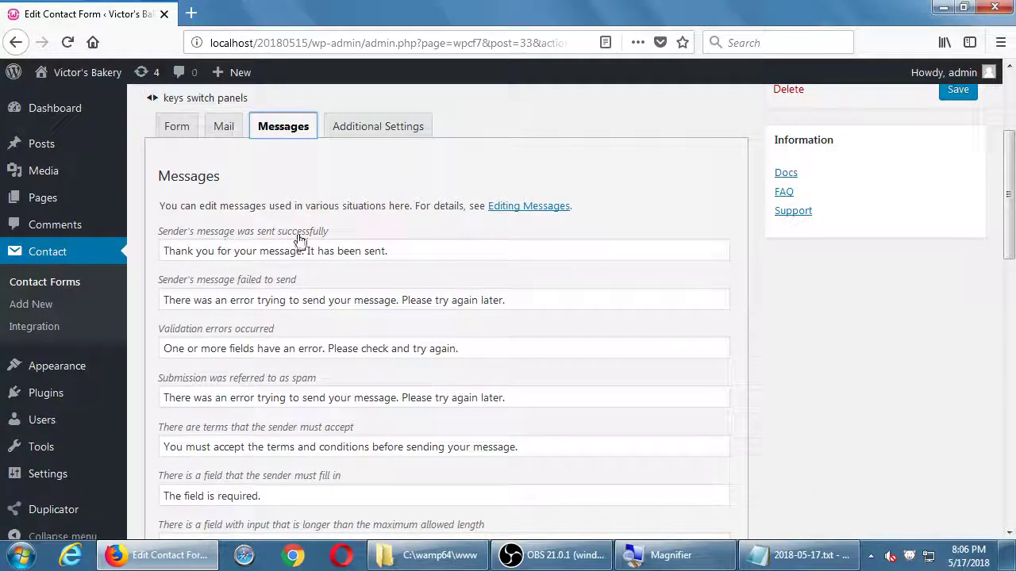
pyautogui.click(203, 250)
pyautogui.moveTo(204, 250); pyautogui.dragTo(373, 250)
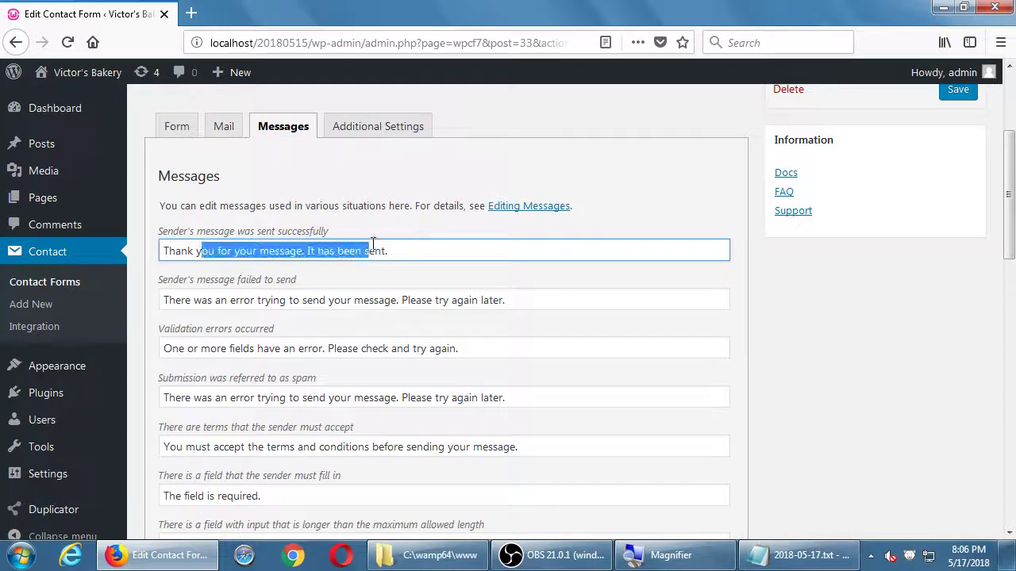
pyautogui.click(405, 251)
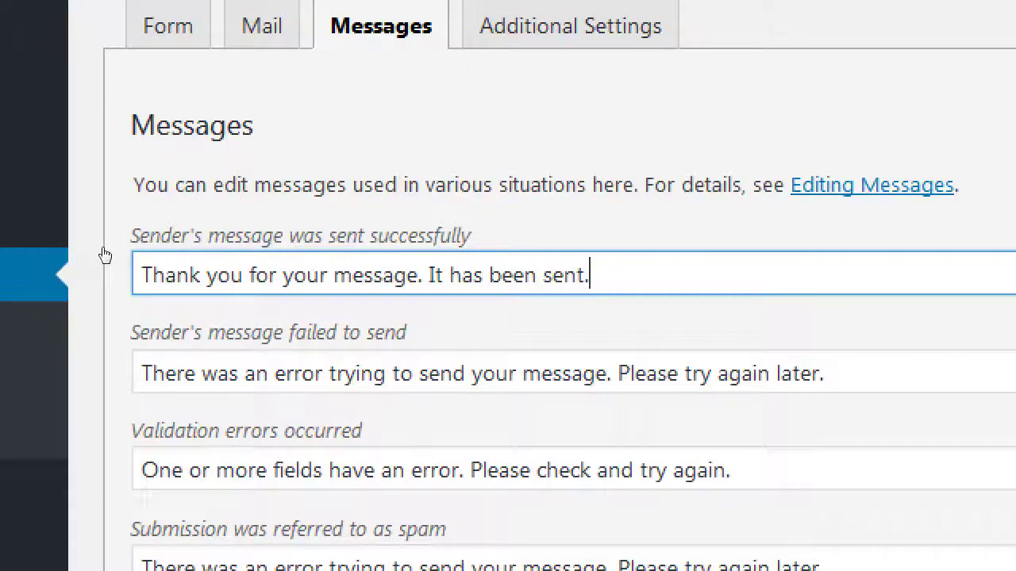
pyautogui.press('BackSpace')
pyautogui.press('BackSpace')
pyautogui.press('BackSpace')
pyautogui.press('BackSpace')
pyautogui.press('BackSpace')
pyautogui.press('BackSpace')
pyautogui.press('BackSpace')
pyautogui.press('BackSpace')
pyautogui.press('BackSpace')
pyautogui.press('BackSpace')
pyautogui.press('BackSpace')
pyautogui.press('BackSpace')
pyautogui.press('BackSpace')
pyautogui.press('BackSpace')
pyautogui.press('BackSpace')
pyautogui.press('BackSpace')
pyautogui.press('BackSpace')
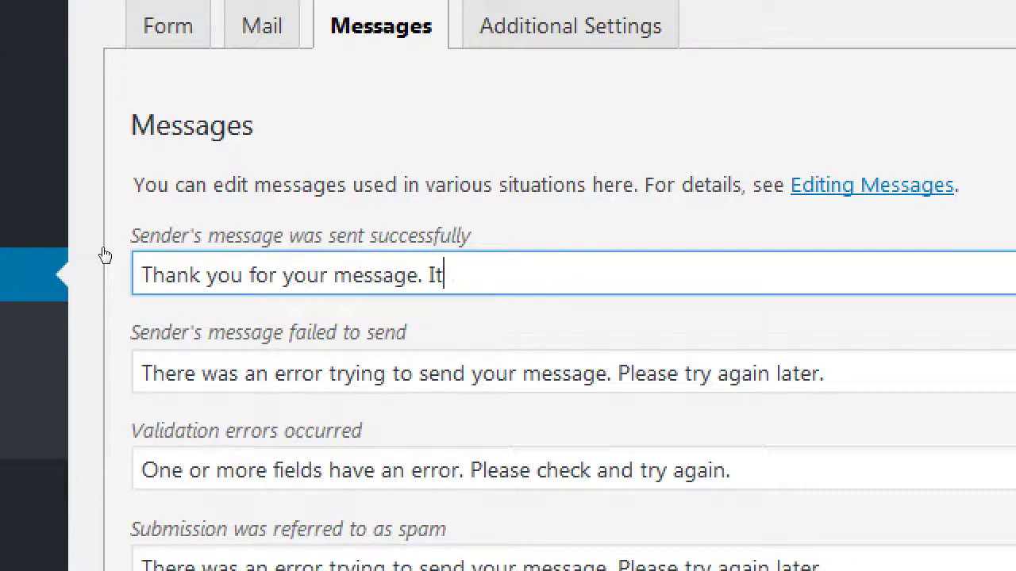
pyautogui.write("We'll")
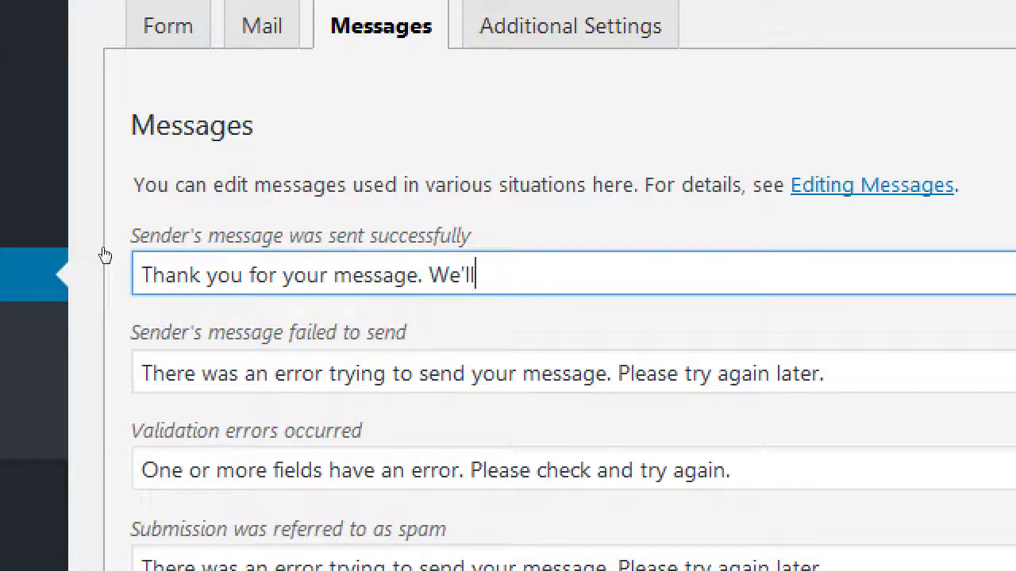
pyautogui.write(' get back to you righ')
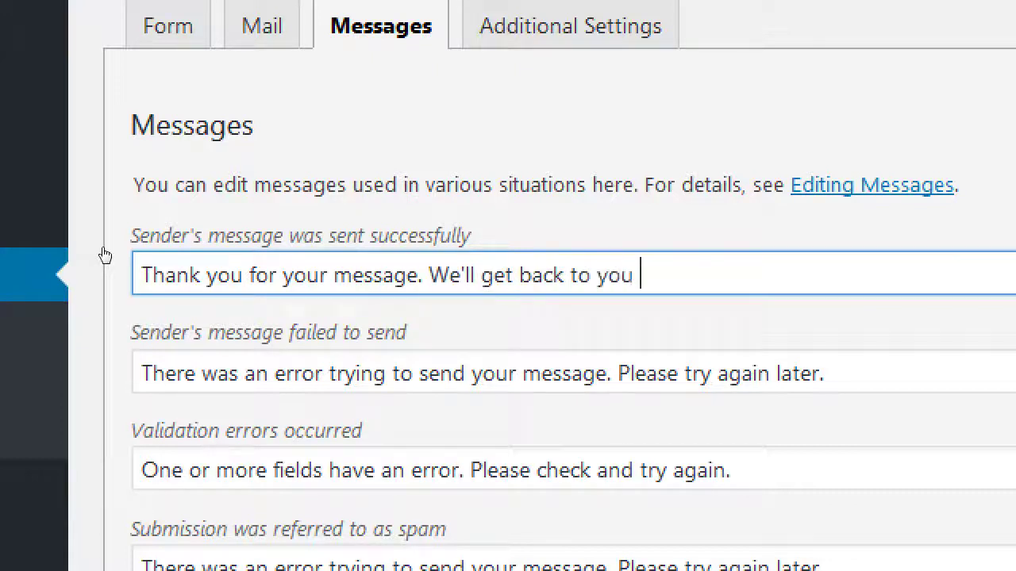
pyautogui.write('t away.')
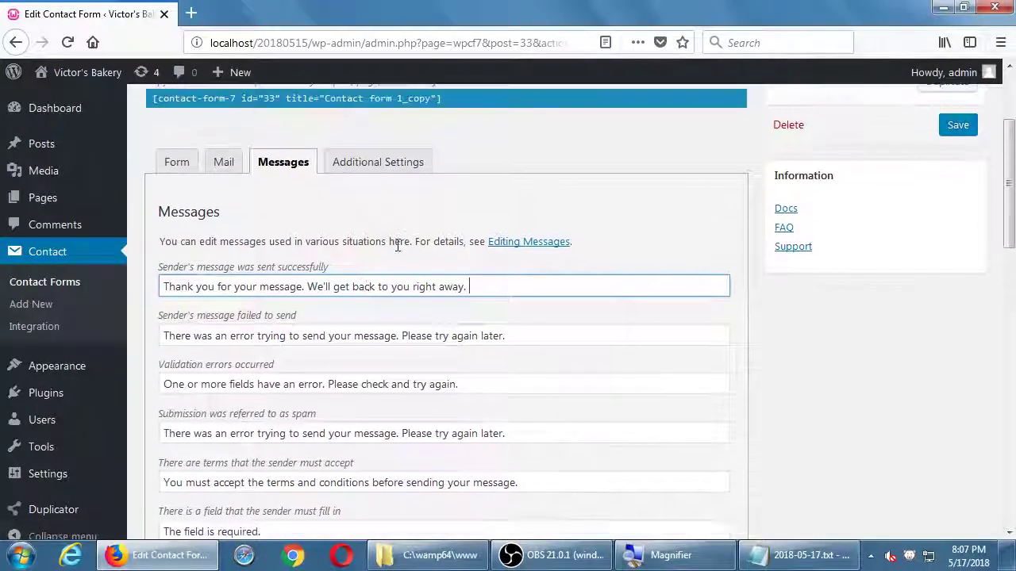
pyautogui.scroll(4, 398, 246)
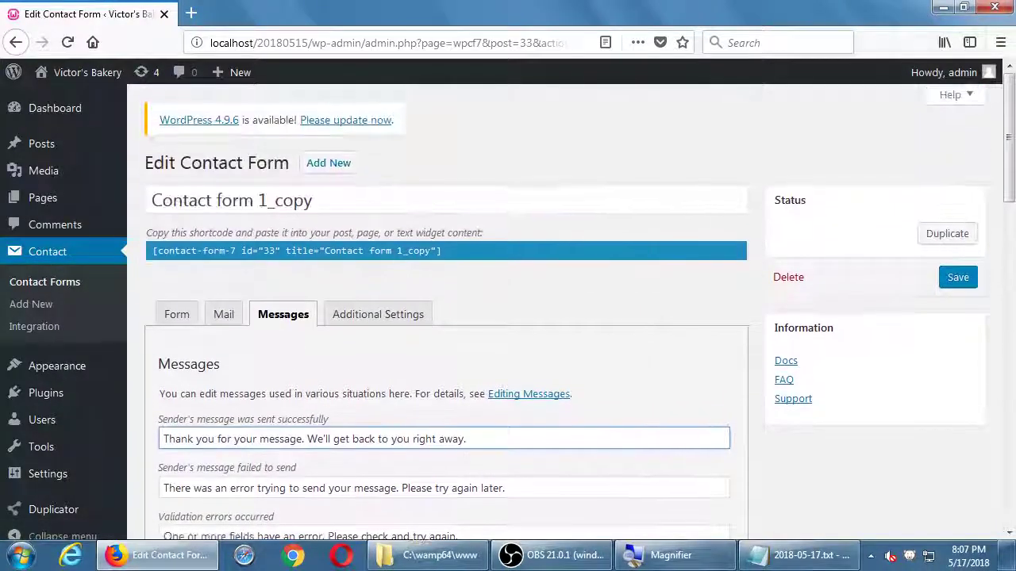
pyautogui.click(963, 281)
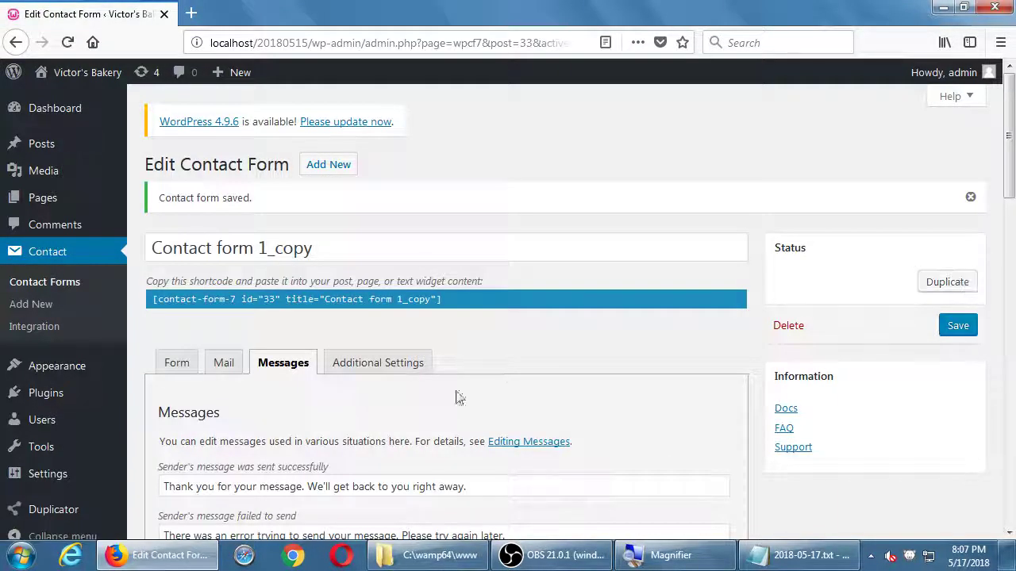
# - Examine the form's additional settings and the field labels in its form template
pyautogui.click(379, 372)
pyautogui.scroll(-3, 376, 367)
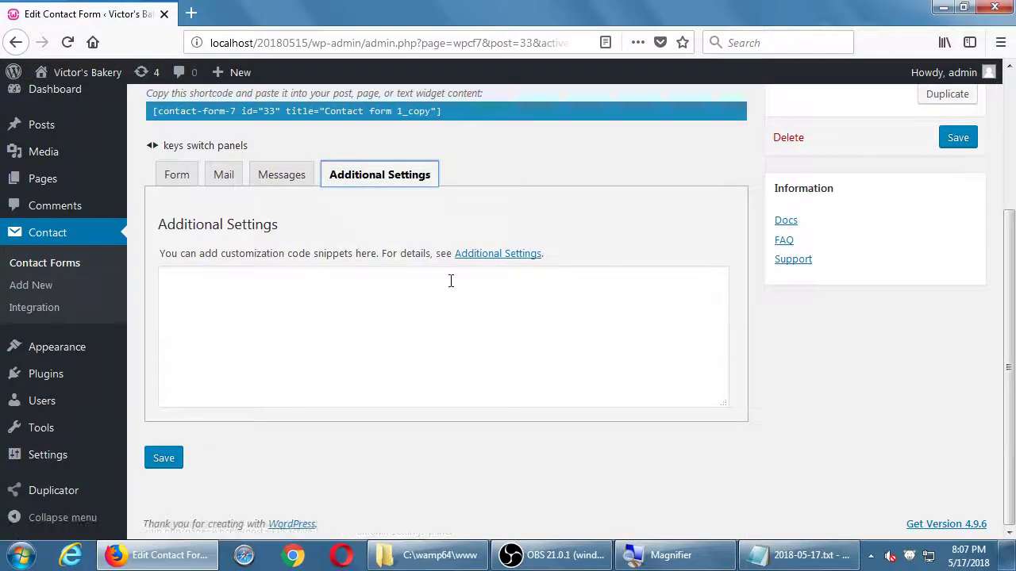
pyautogui.click(181, 185)
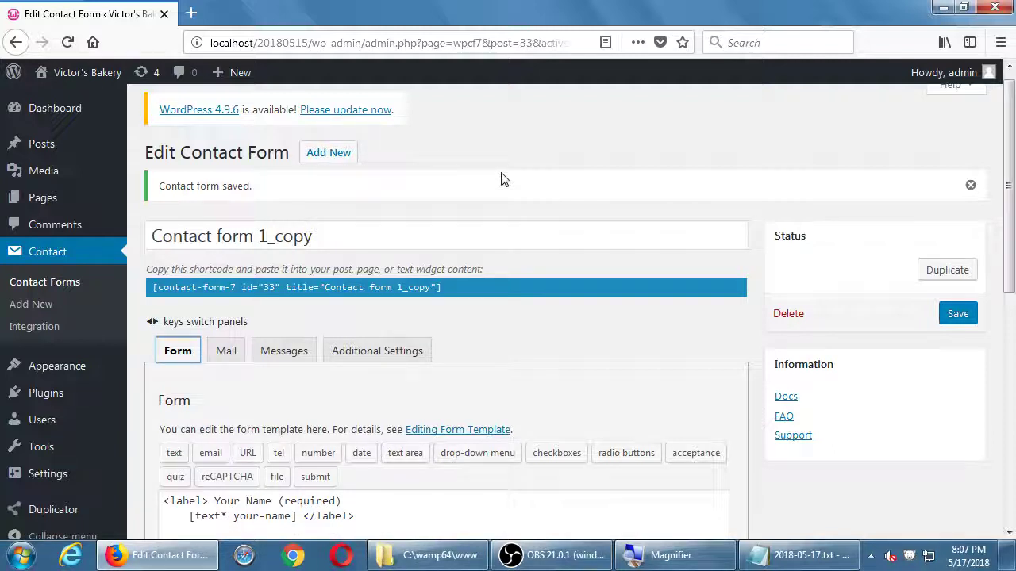
pyautogui.scroll(-7, 501, 179)
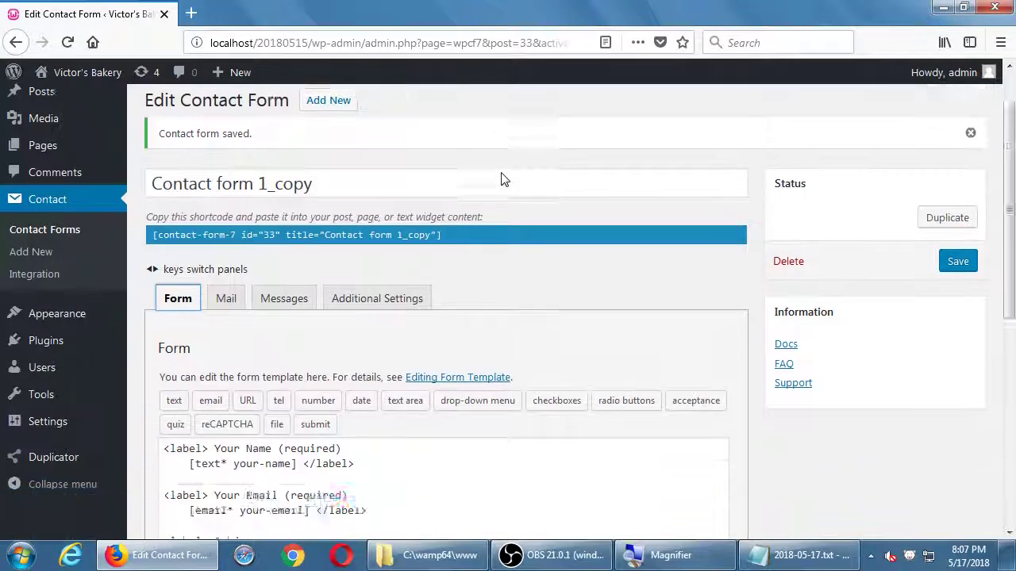
pyautogui.moveTo(257, 245); pyautogui.dragTo(309, 355)
pyautogui.click(374, 340)
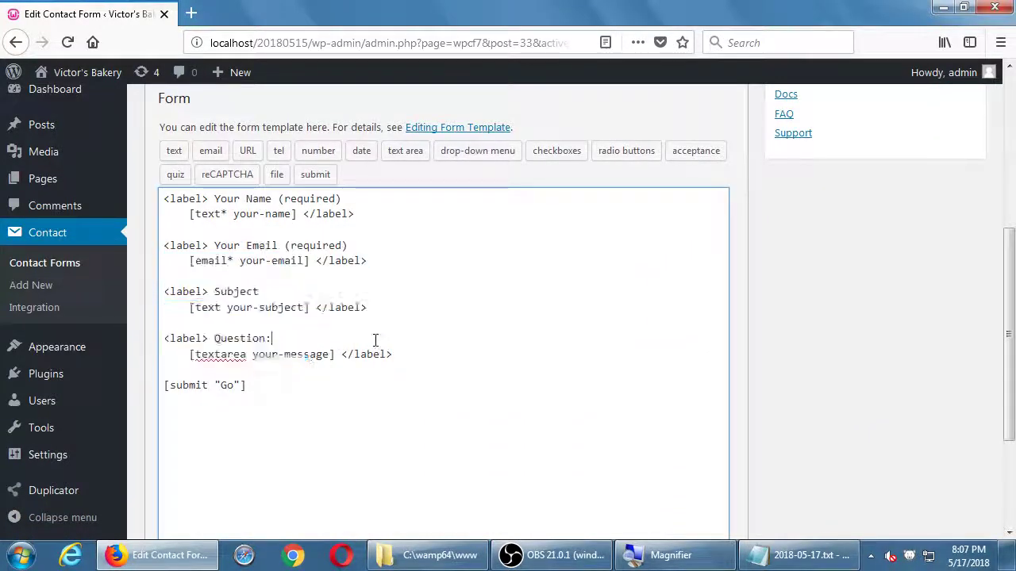
pyautogui.scroll(2, 374, 339)
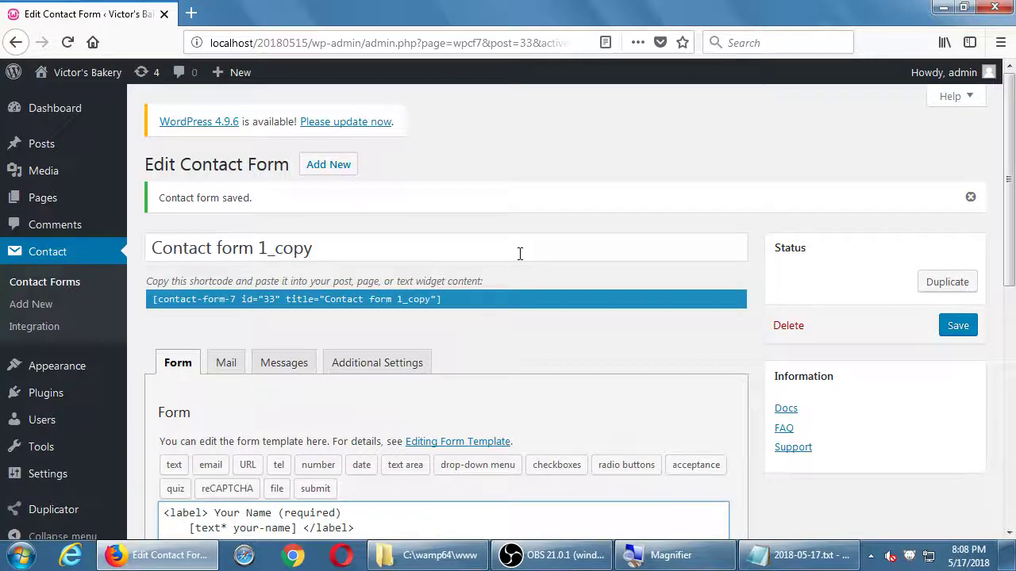
# - Return to the list of contact forms and examine the spam protection notice about reCAPTCHA
pyautogui.click(842, 545)
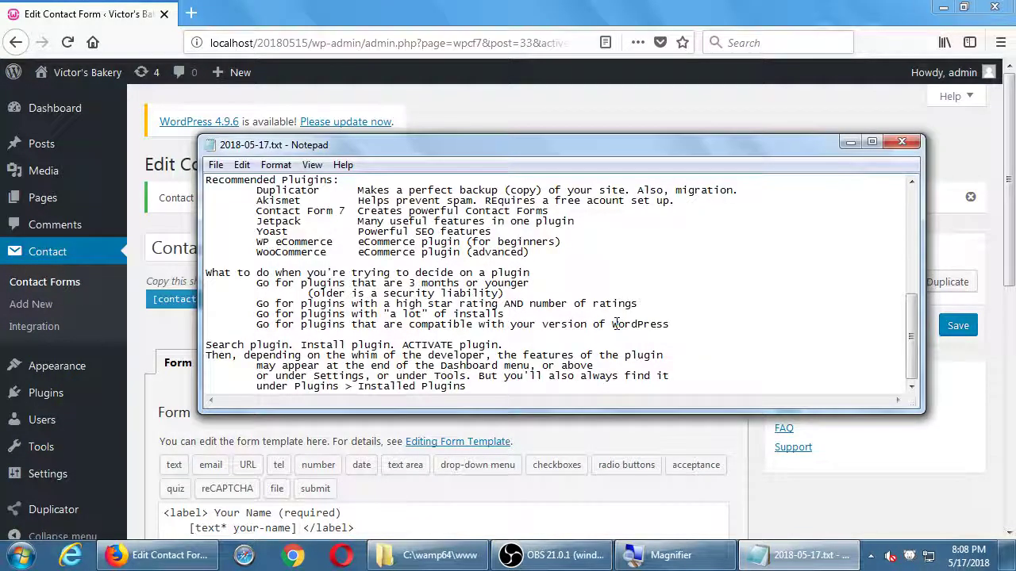
pyautogui.click(438, 117)
pyautogui.click(28, 286)
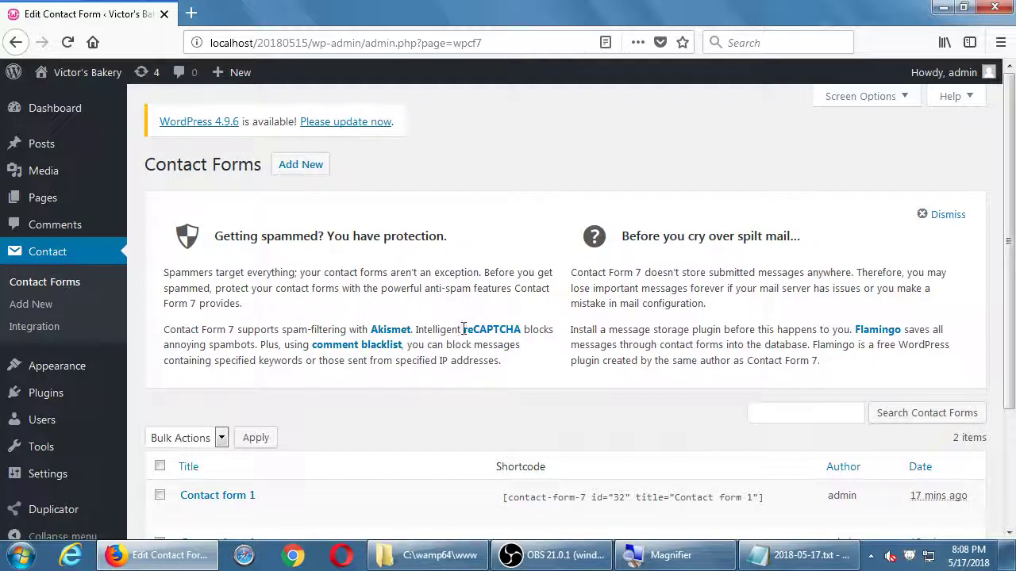
pyautogui.moveTo(464, 329); pyautogui.dragTo(560, 383)
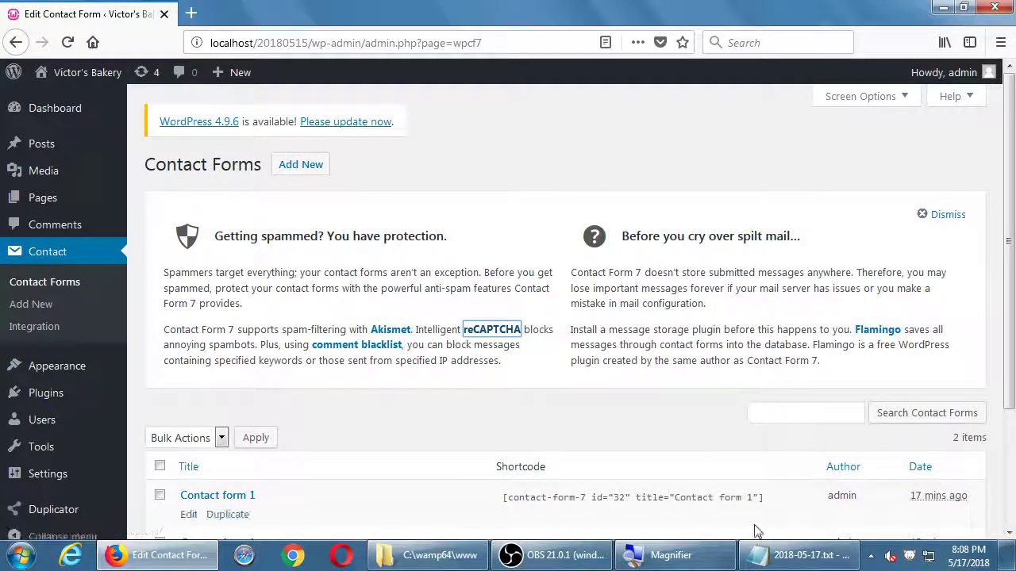
# - Switch to the Notepad notes, move the window aside and add an indented line "reCaptcha" with "Spam fighting" below Contact Form 7
pyautogui.click(762, 554)
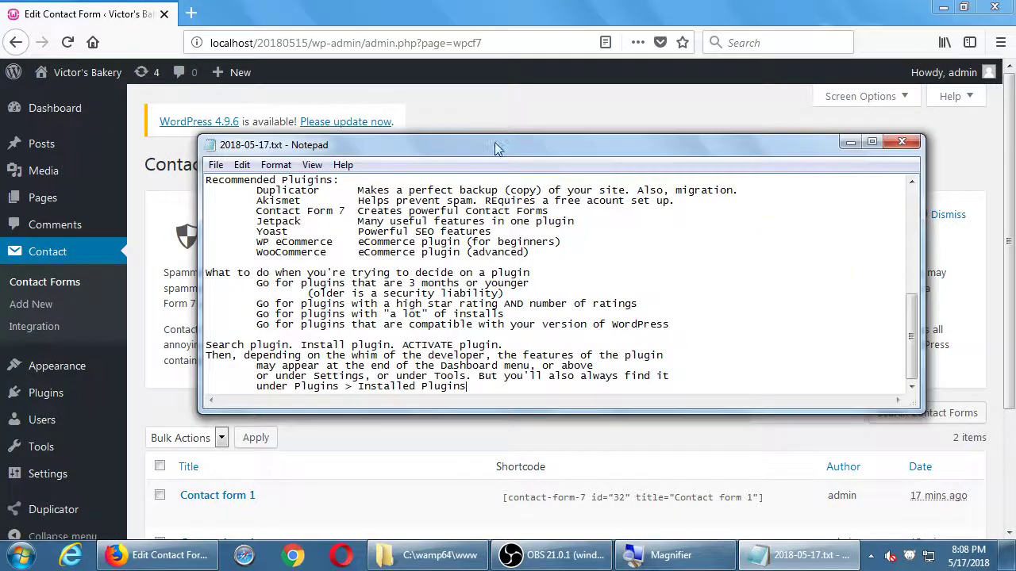
pyautogui.moveTo(496, 148); pyautogui.dragTo(966, 116)
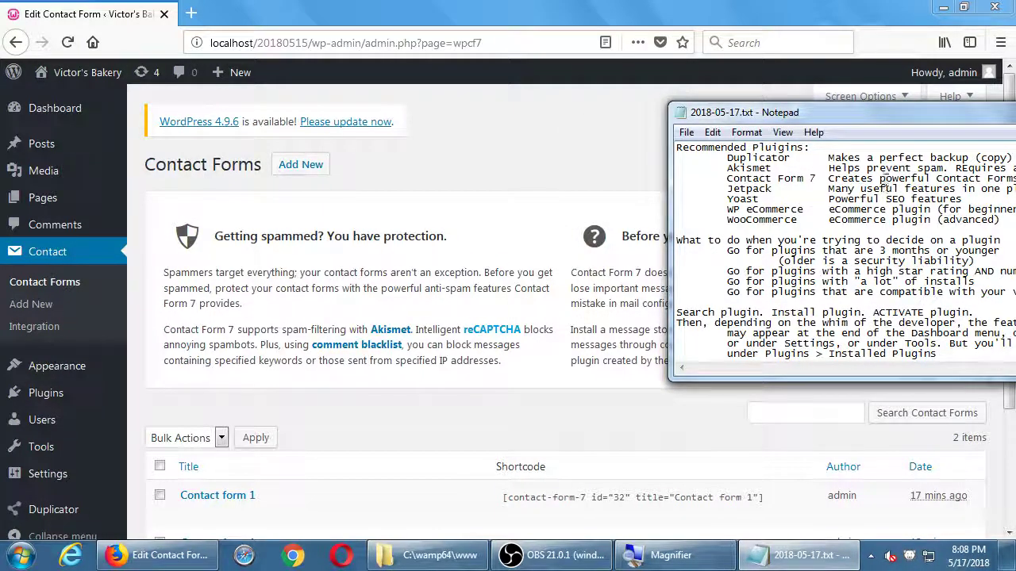
pyautogui.press('Return')
pyautogui.press('Tab')
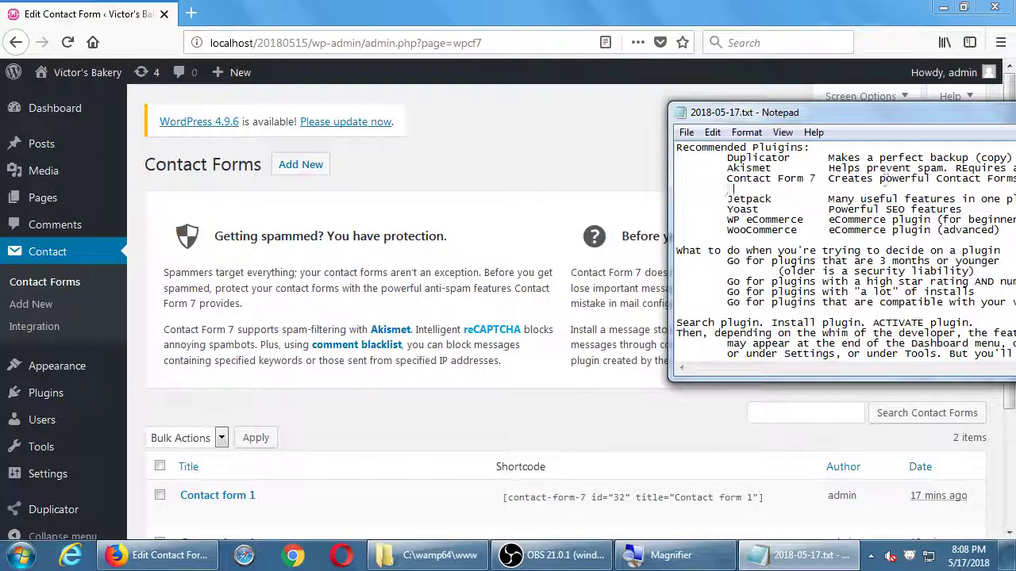
pyautogui.write('r')
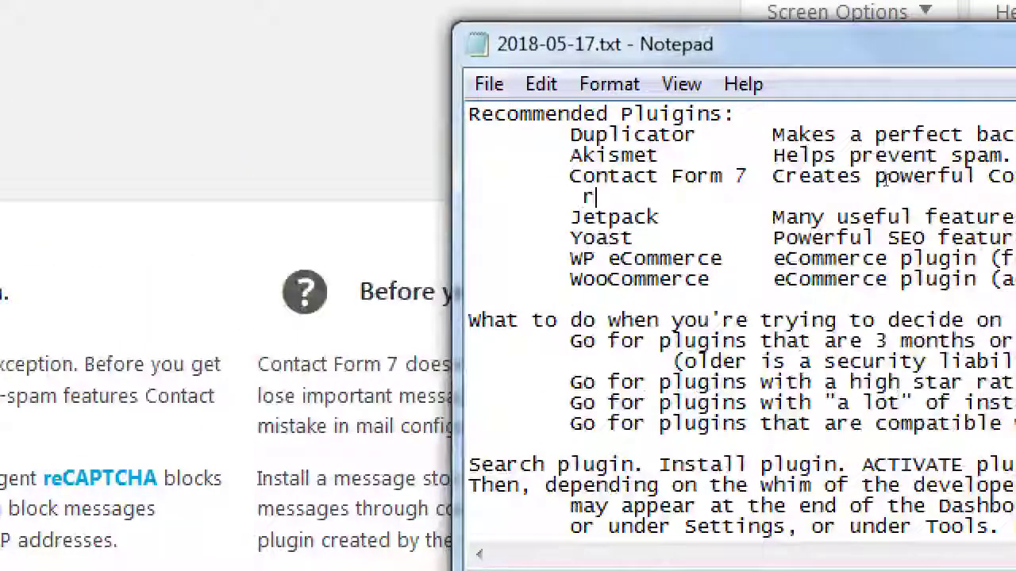
pyautogui.write('eCaptcha')
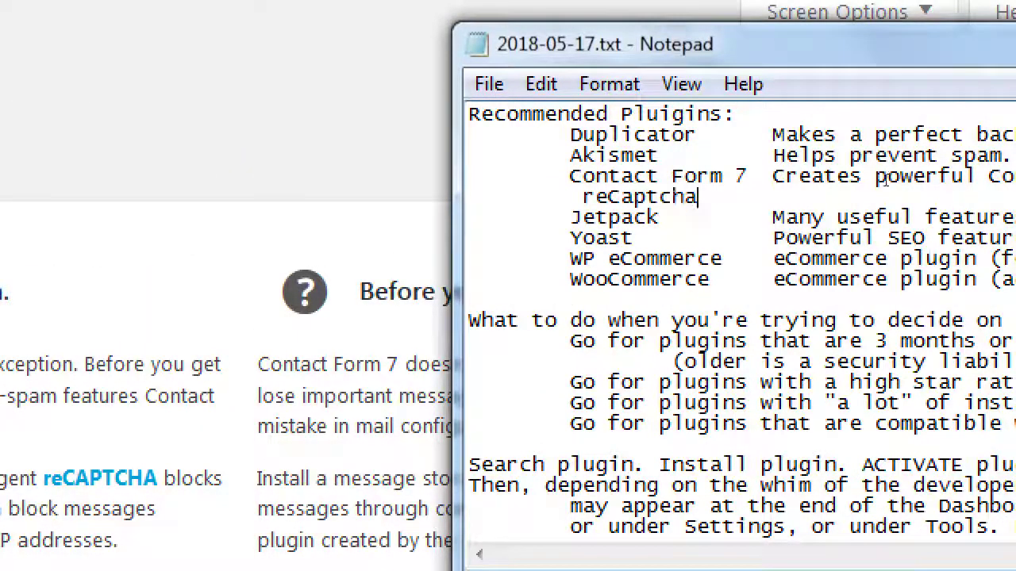
pyautogui.press('Tab')
pyautogui.write('Spam fi')
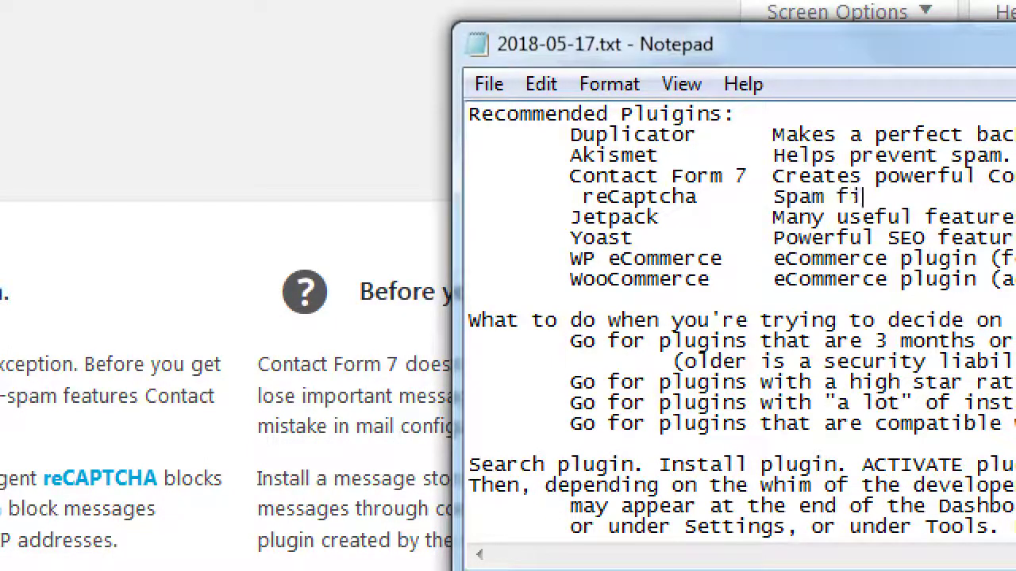
pyautogui.write('ghting')
# - Add an indented line "Flamingo" with "Saves emails that were sent from Contact Form 7" below reCaptcha, then return to the contact forms page
pyautogui.press('Return')
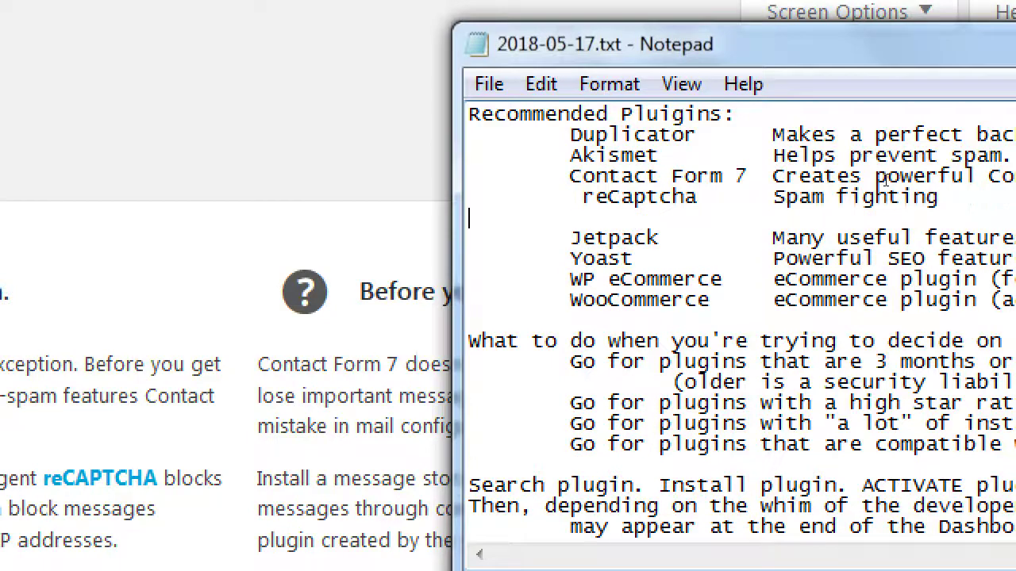
pyautogui.press('Tab')
pyautogui.write('Flamingo')
pyautogui.press('Tab')
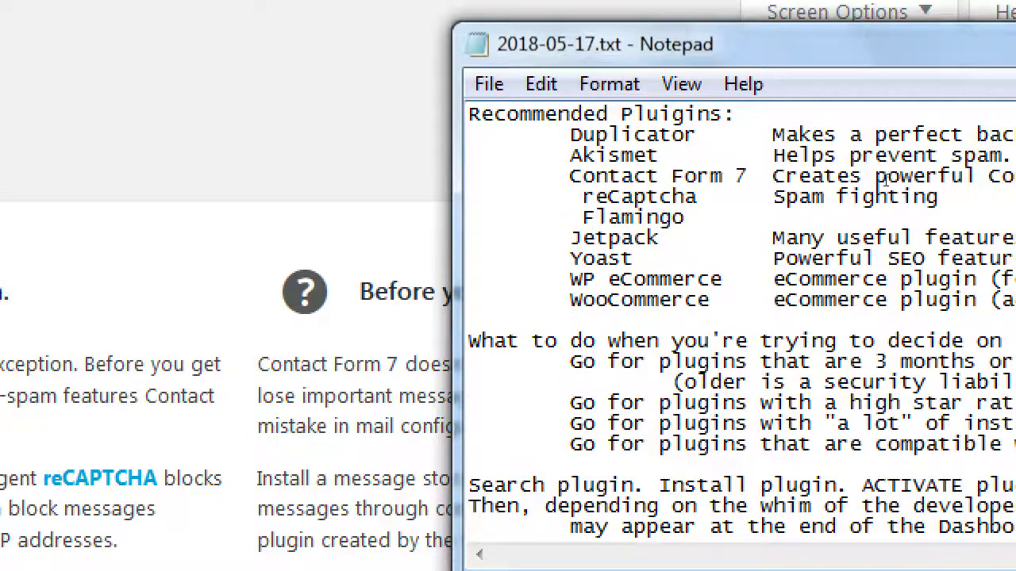
pyautogui.write('Saves')
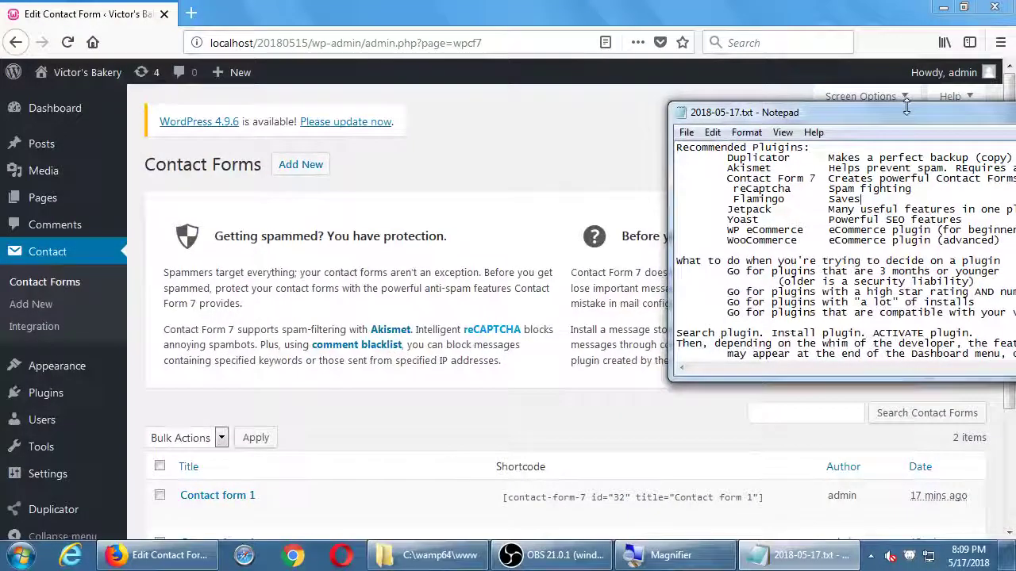
pyautogui.moveTo(906, 118); pyautogui.dragTo(353, 139)
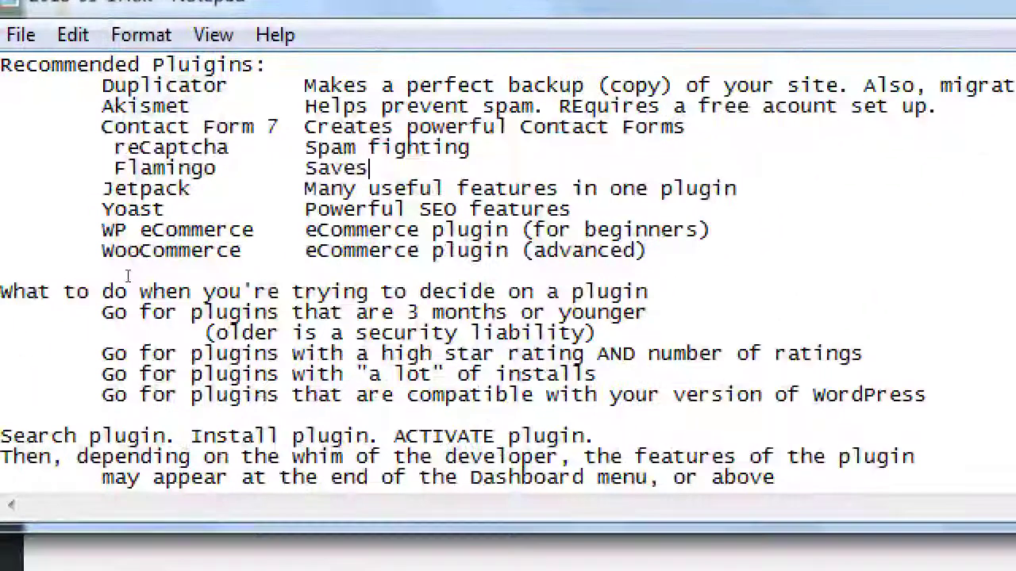
pyautogui.write('emails th')
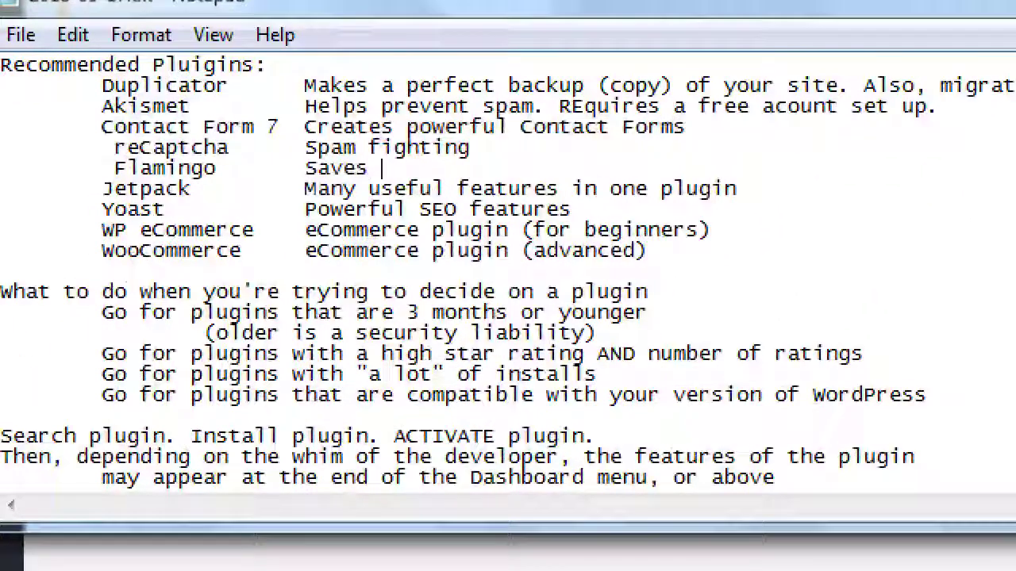
pyautogui.write('at ')
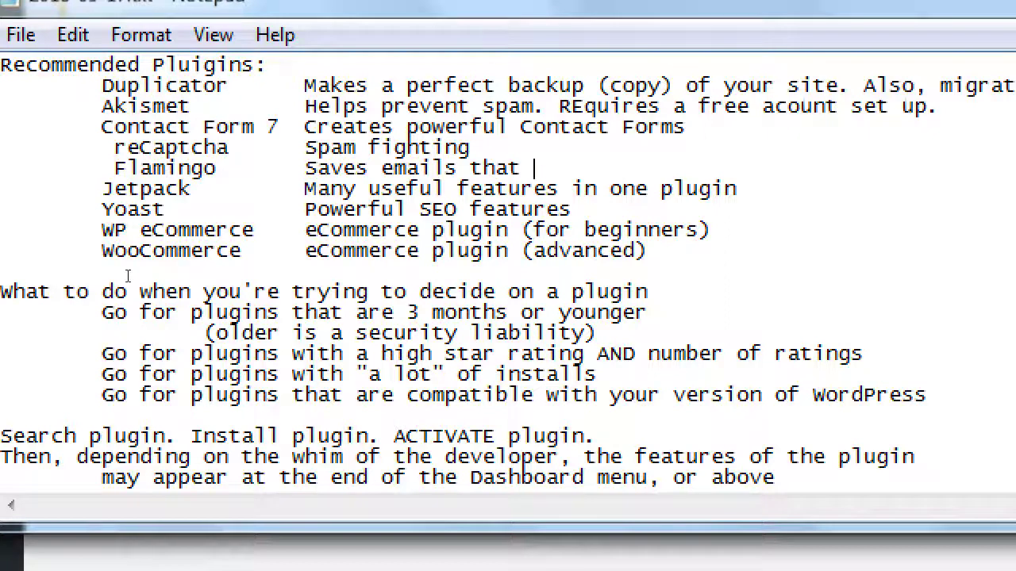
pyautogui.write('were sent')
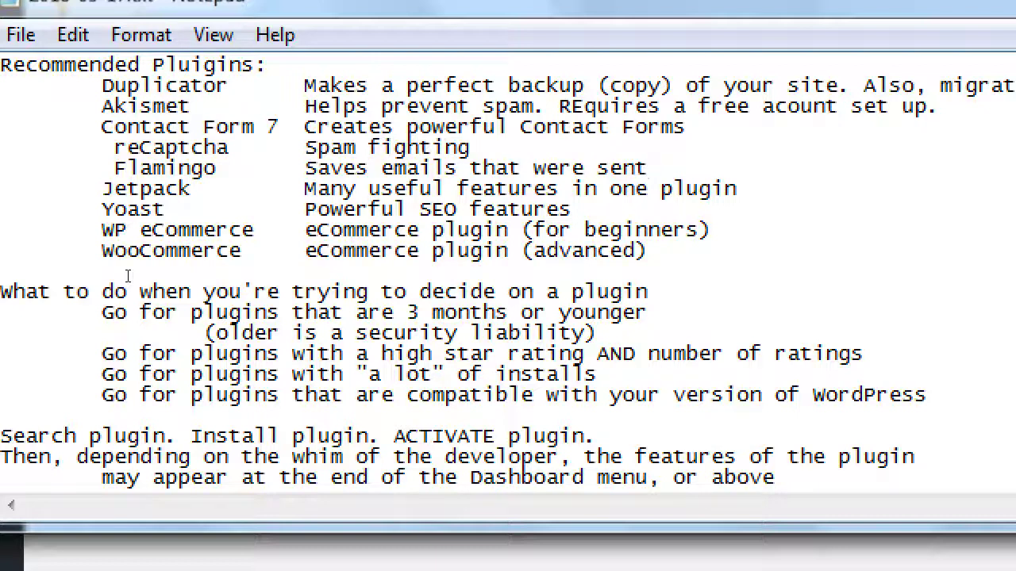
pyautogui.write(' from Contact Form 7')
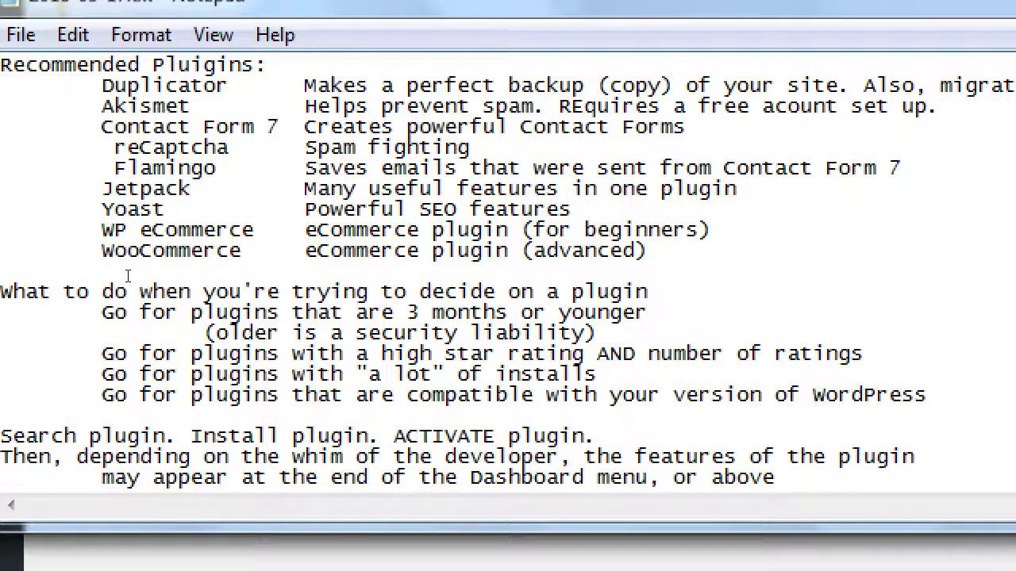
pyautogui.press('super+minus')
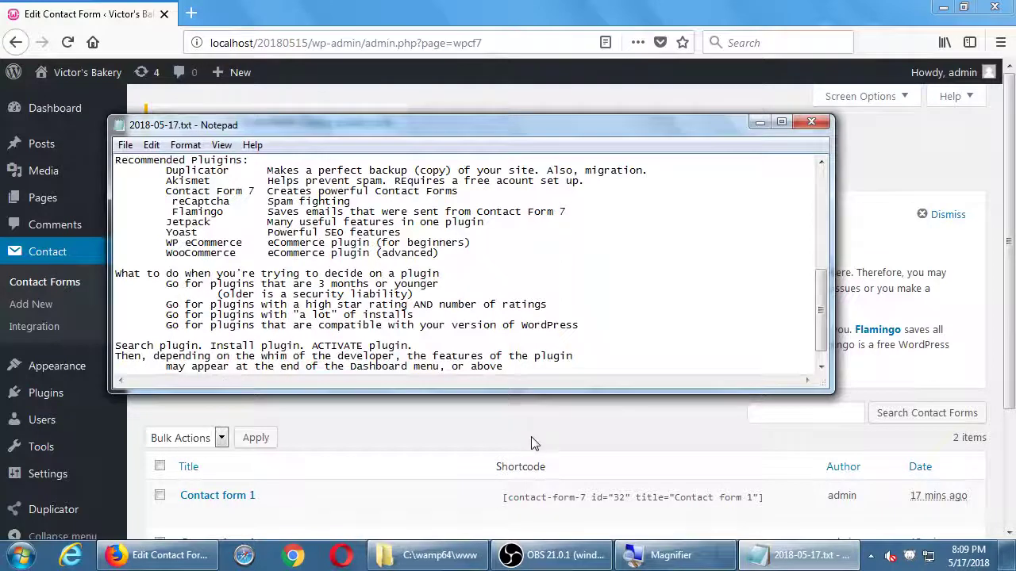
pyautogui.click(477, 445)
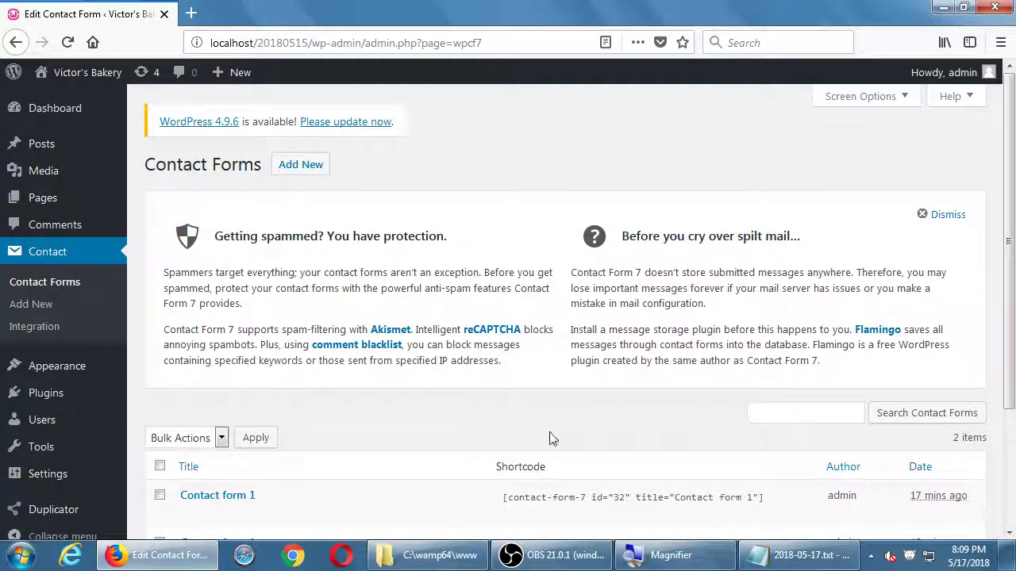
# - Switch back to the Notepad notes and add the line "Try to use one plugin for one task" at the end
pyautogui.click(796, 557)
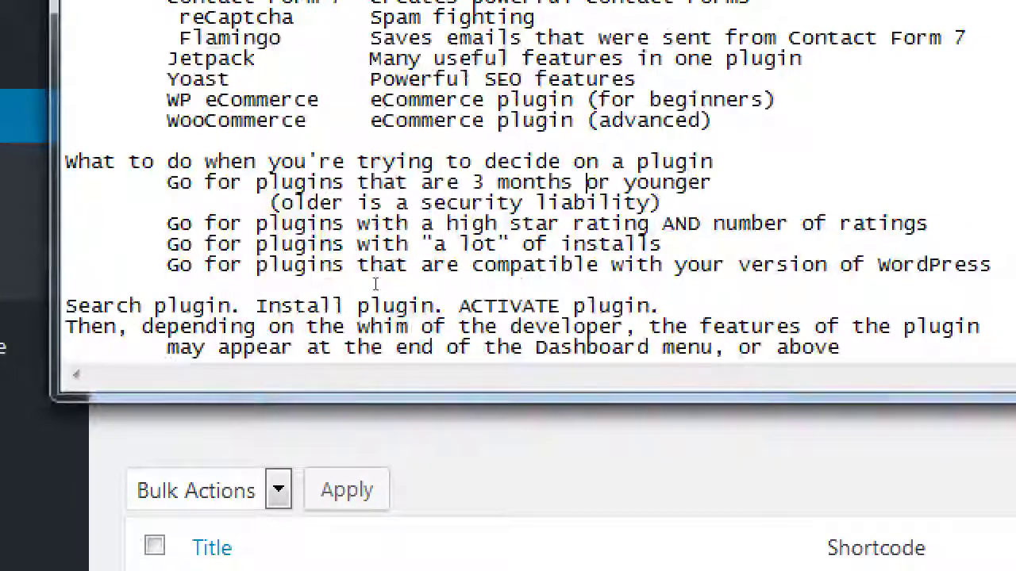
pyautogui.hotkey('ctrl', 'End')
pyautogui.write("or under Settings, or under Tools. But you'll also always find it \tunder Plugins > Installed Plugins")
pyautogui.write('T')
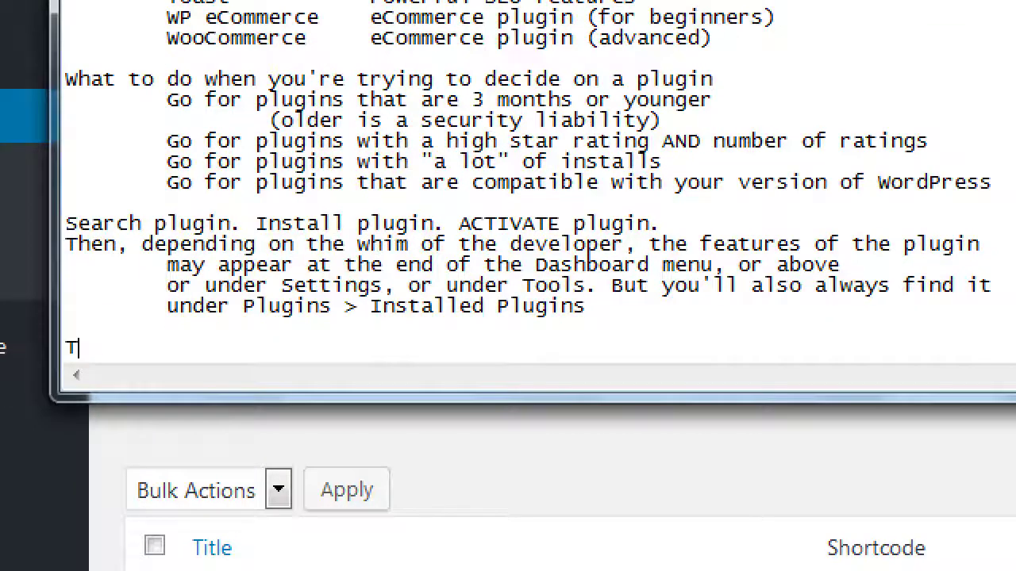
pyautogui.write('ry to use one p')
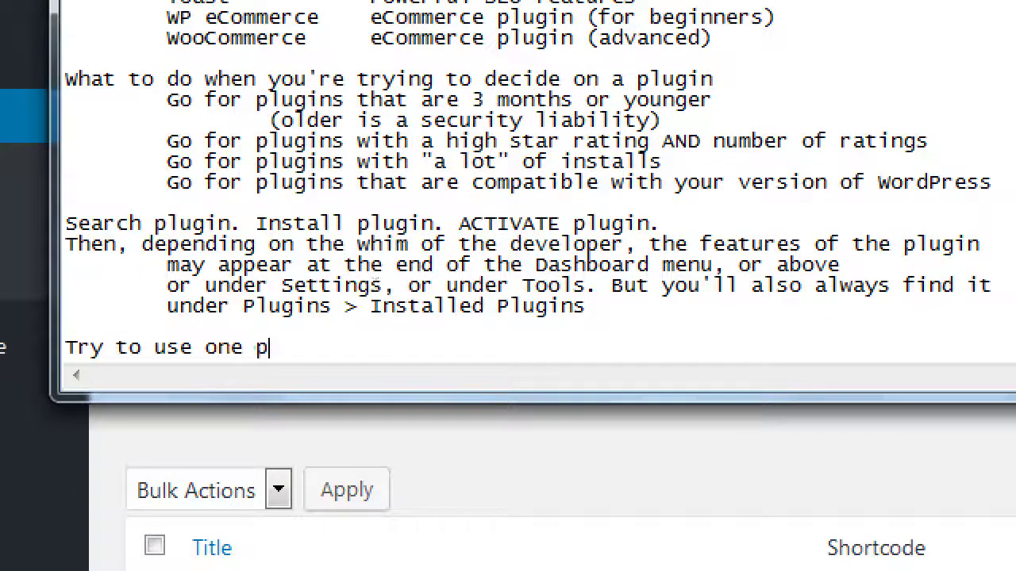
pyautogui.write('lugin for one task')
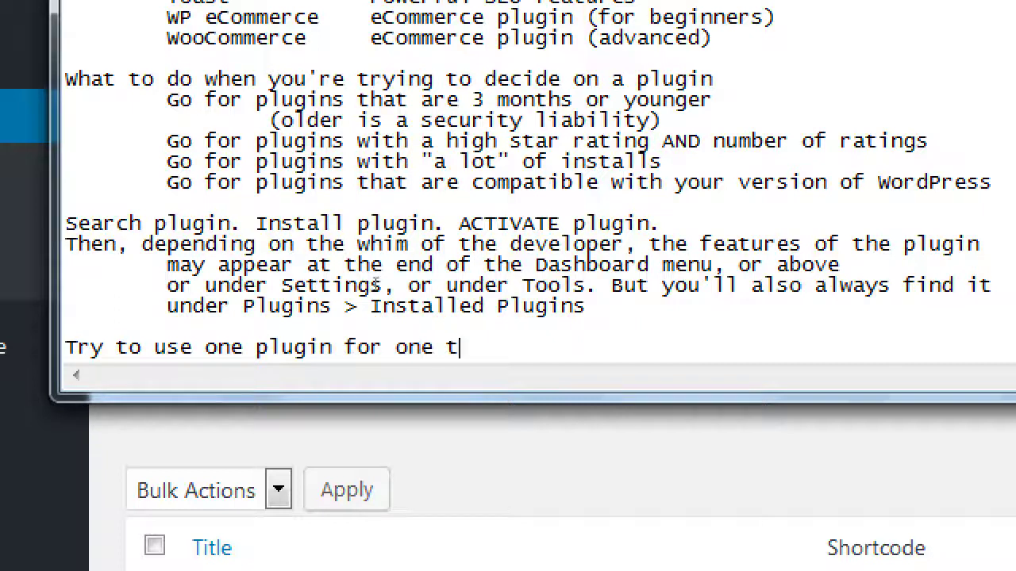
# - Add an indented example below it: "(e.g. don't use two contacts forms at once; don't use two SEO plugins at"
pyautogui.press('Return')
pyautogui.press('Tab')
pyautogui.write('(e')
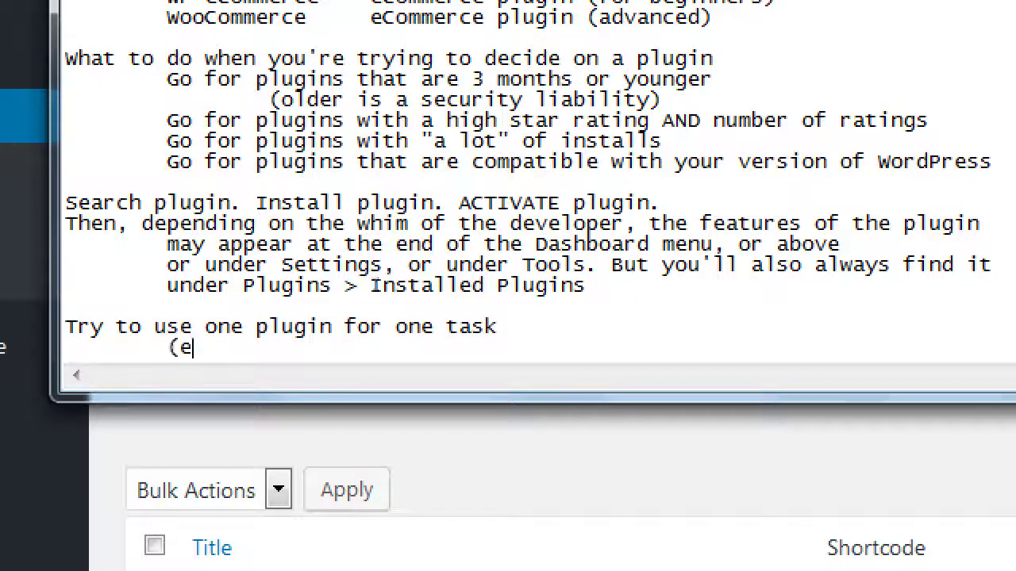
pyautogui.write(".g. don't")
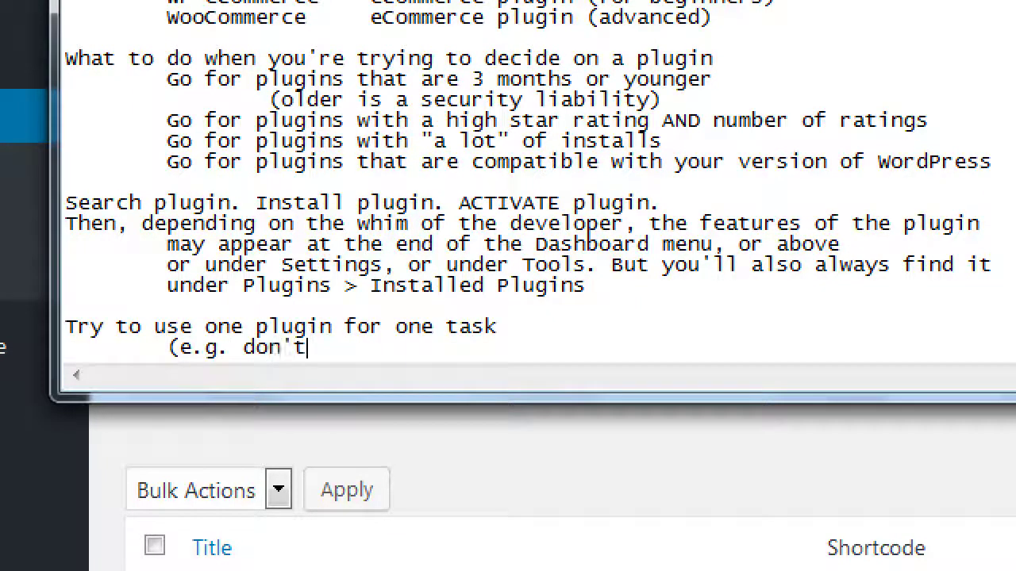
pyautogui.write(' use two contacts at')
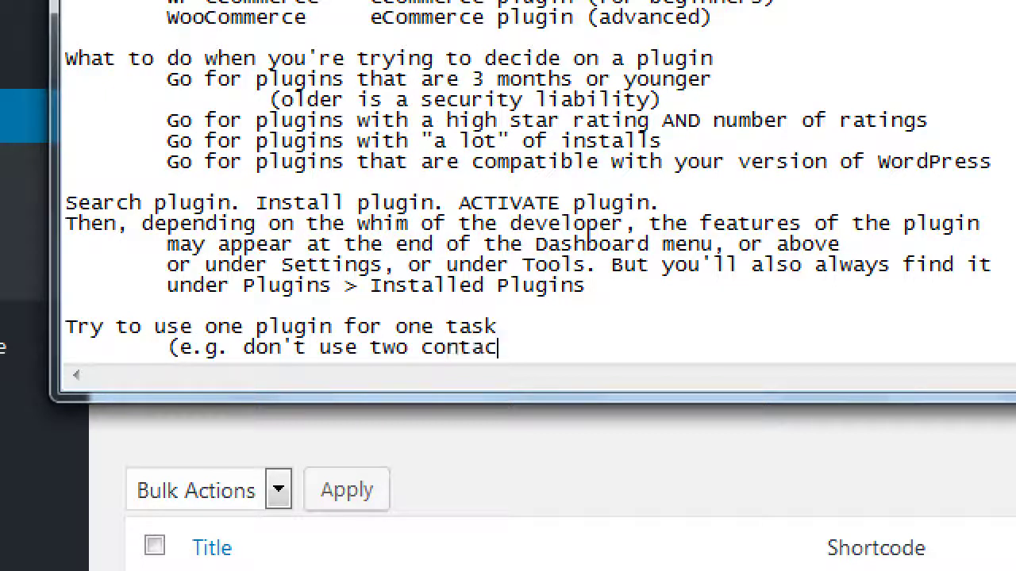
pyautogui.press('BackSpace')
pyautogui.press('BackSpace')
pyautogui.write('for')
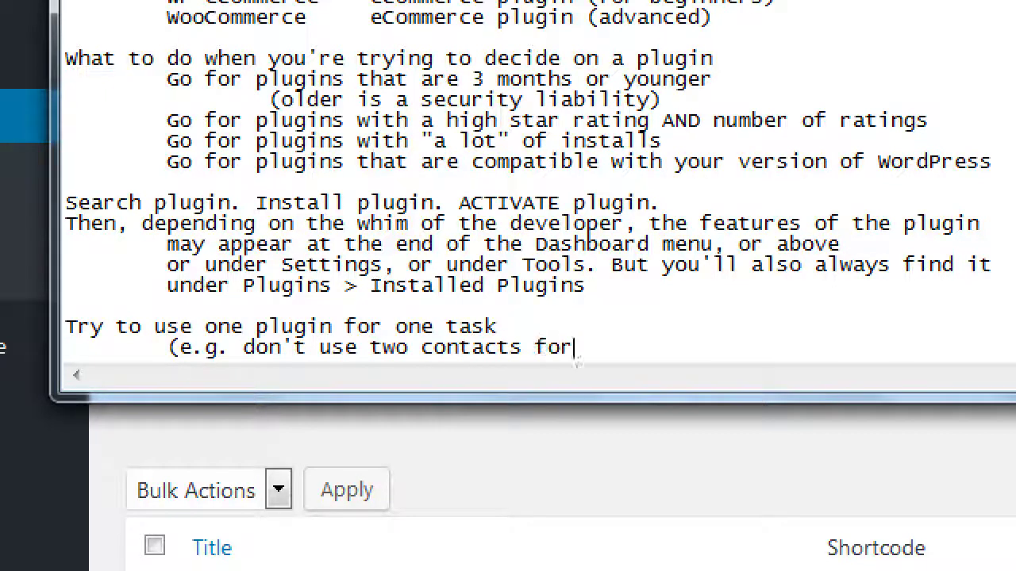
pyautogui.write('ms at once; ')
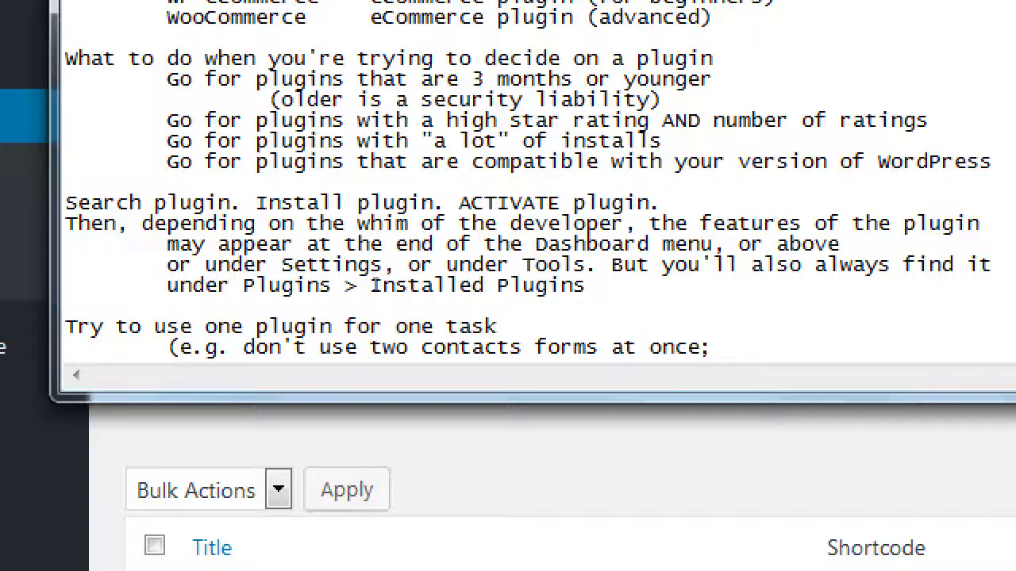
pyautogui.write("don't use two ")
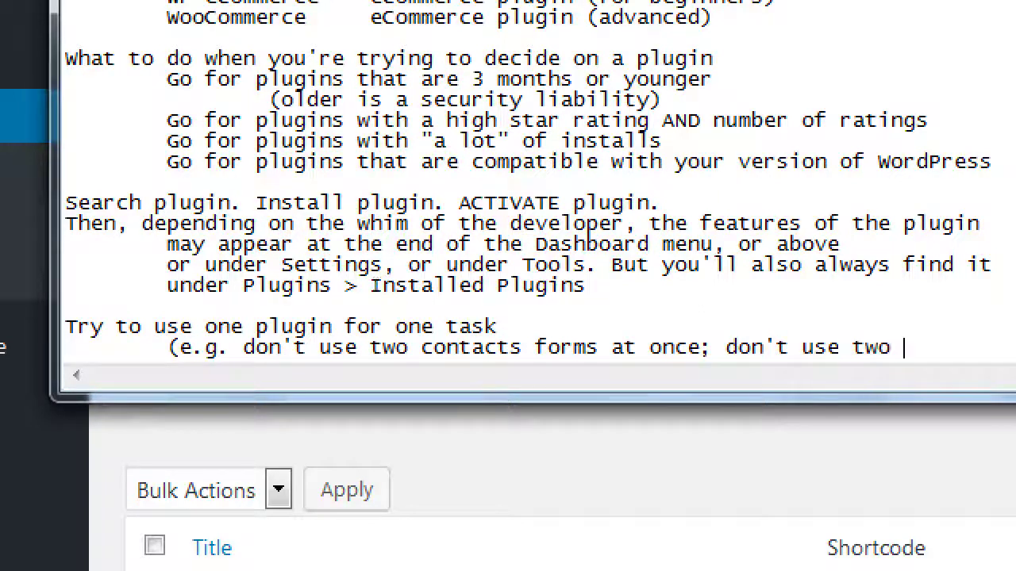
pyautogui.write('SEO plugins at')
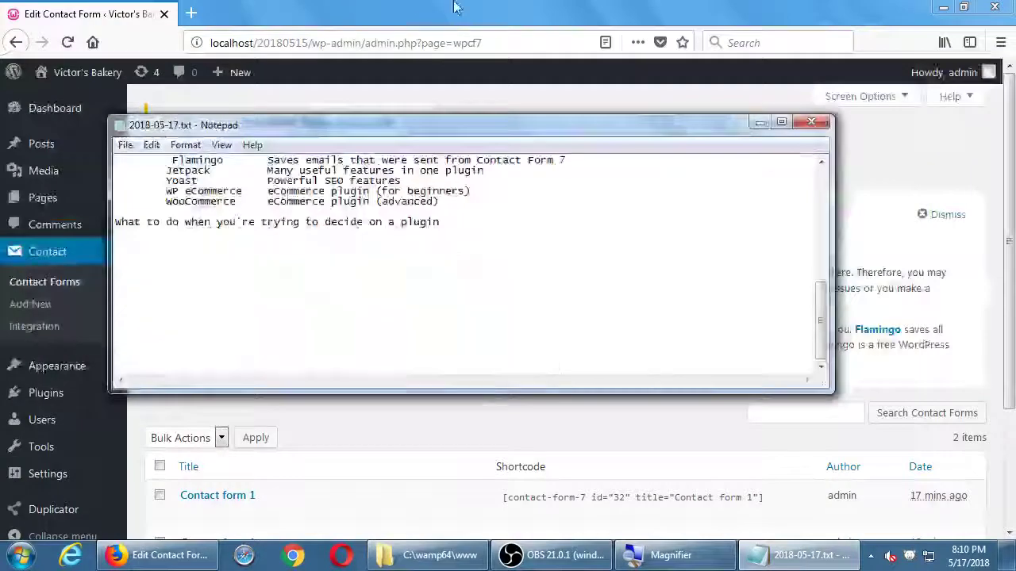
# - Switch to Firefox and open the site's list of installed plugins
pyautogui.click(445, 7)
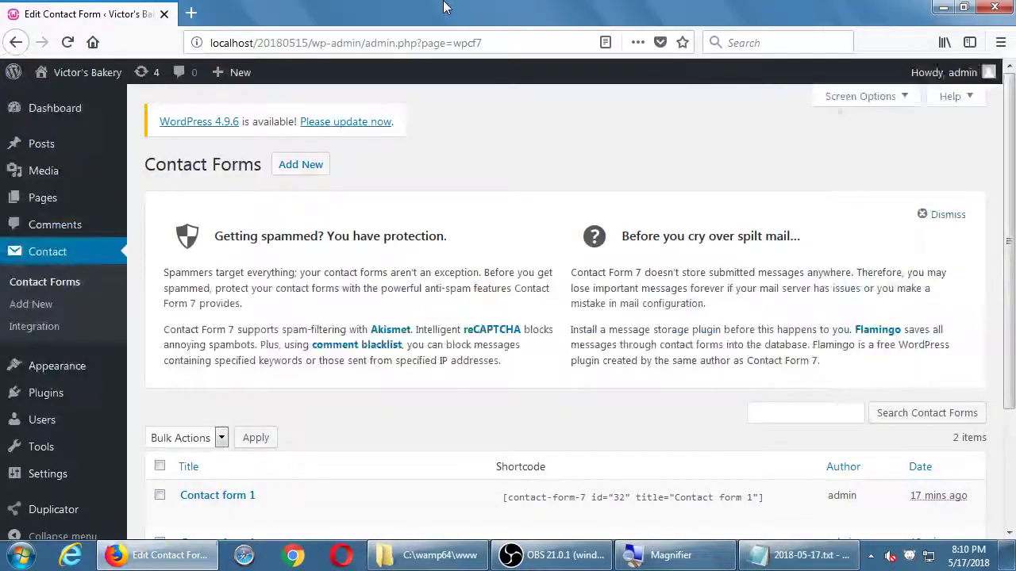
pyautogui.scroll(-3, 345, 284)
pyautogui.moveTo(82, 404)
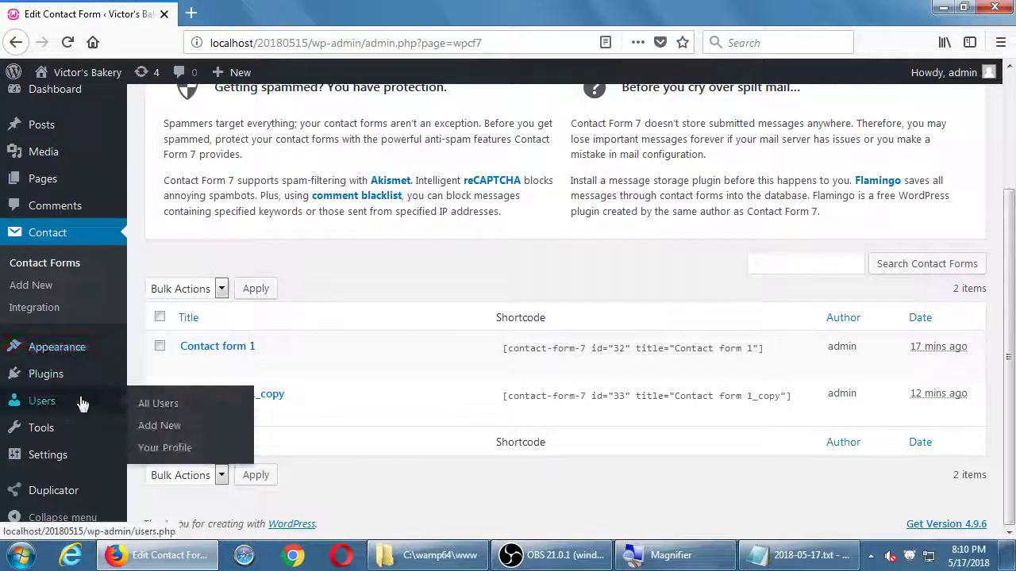
pyautogui.click(75, 379)
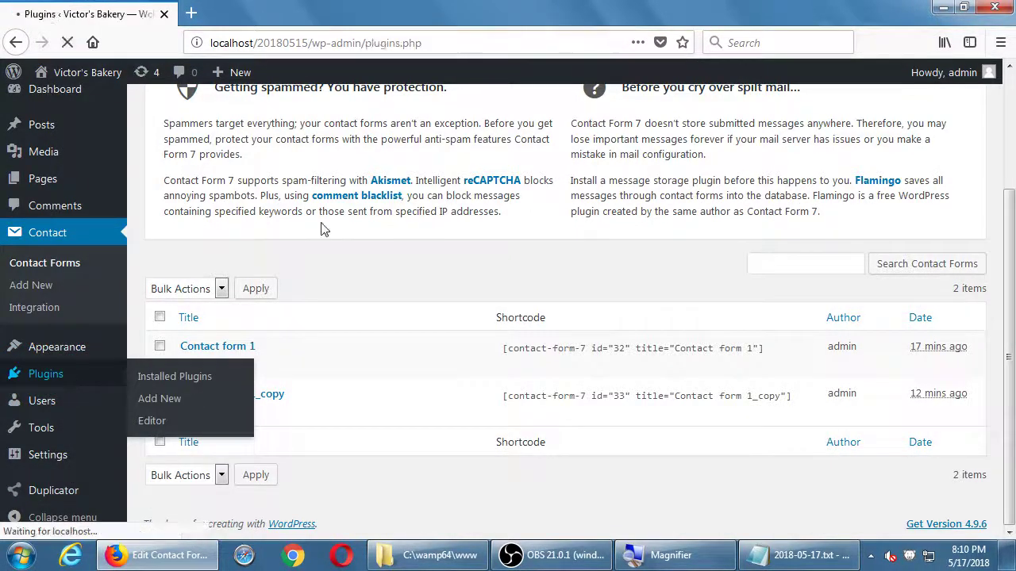
pyautogui.scroll(-1, 359, 190)
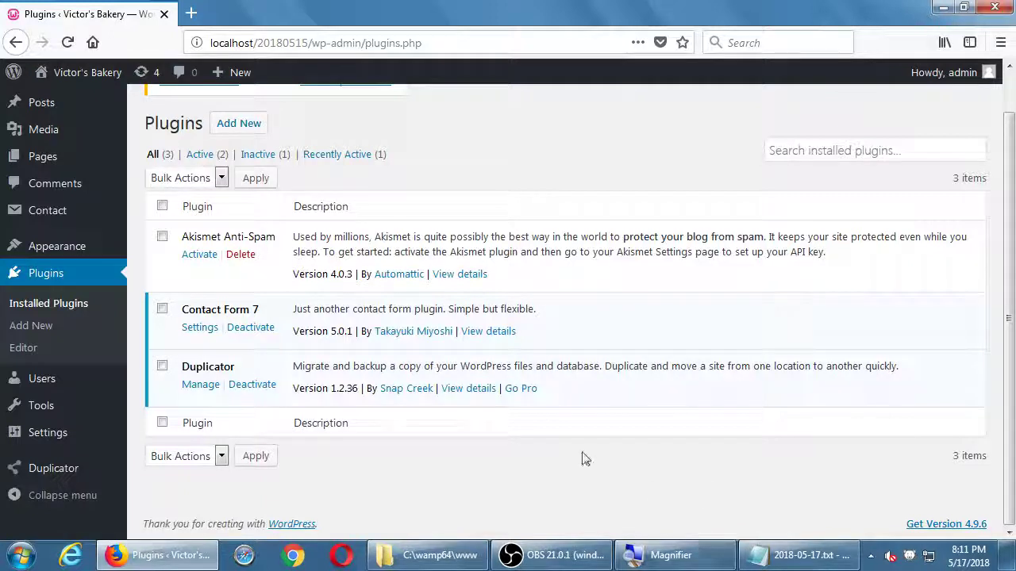
# - Search the plugins available to add for "flamingo" and look through the results
pyautogui.click(38, 325)
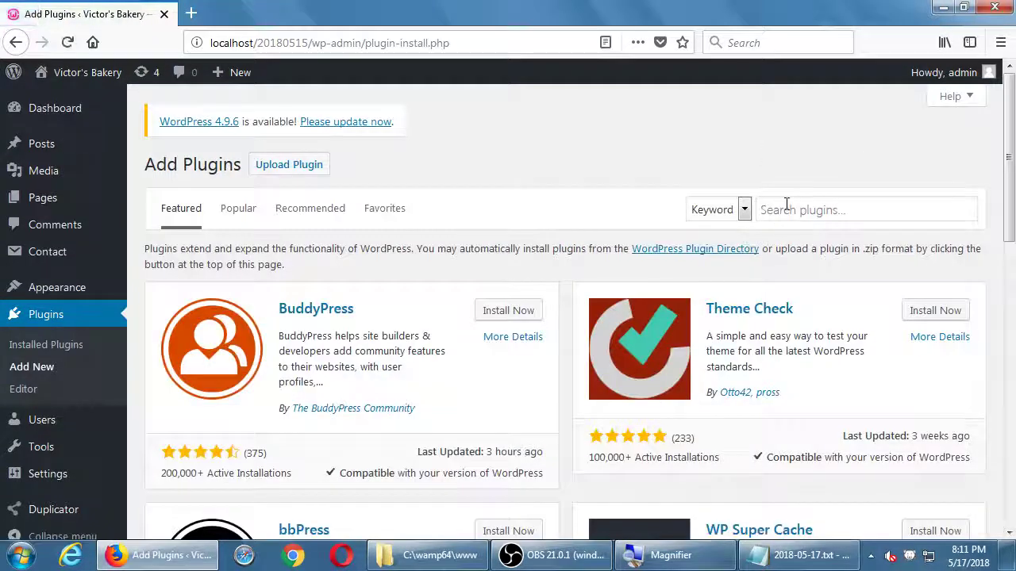
pyautogui.click(784, 205)
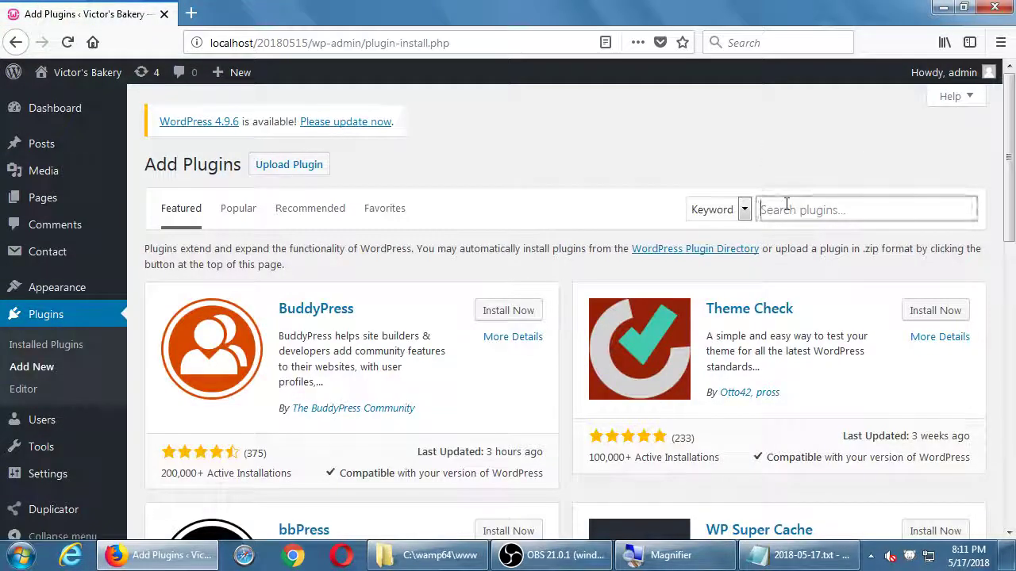
pyautogui.write('fla')
pyautogui.press('BackSpace')
pyautogui.press('BackSpace')
pyautogui.write('flamm')
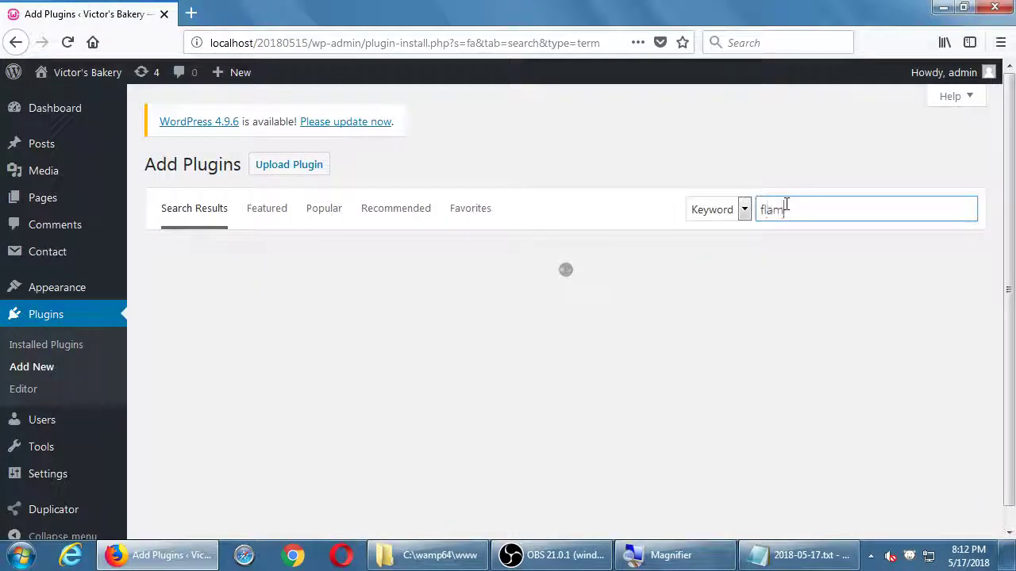
pyautogui.write('go')
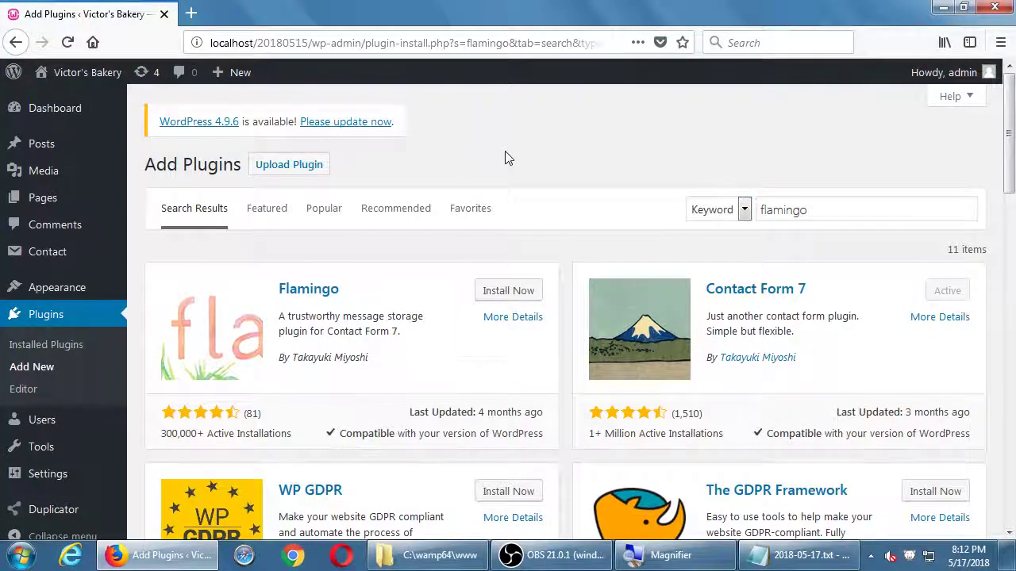
pyautogui.scroll(-2, 508, 158)
pyautogui.scroll(-3, 508, 158)
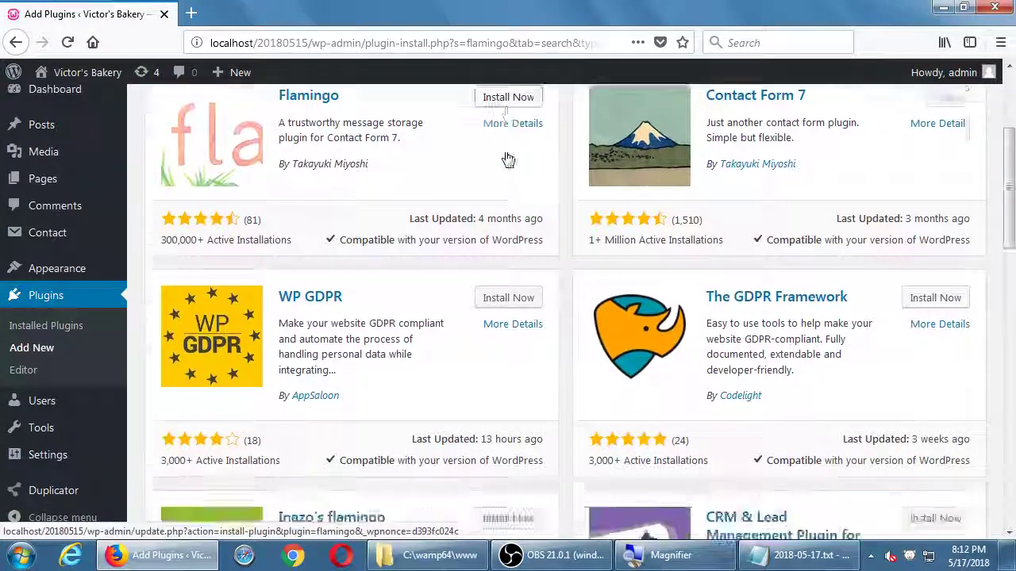
pyautogui.scroll(5, 506, 158)
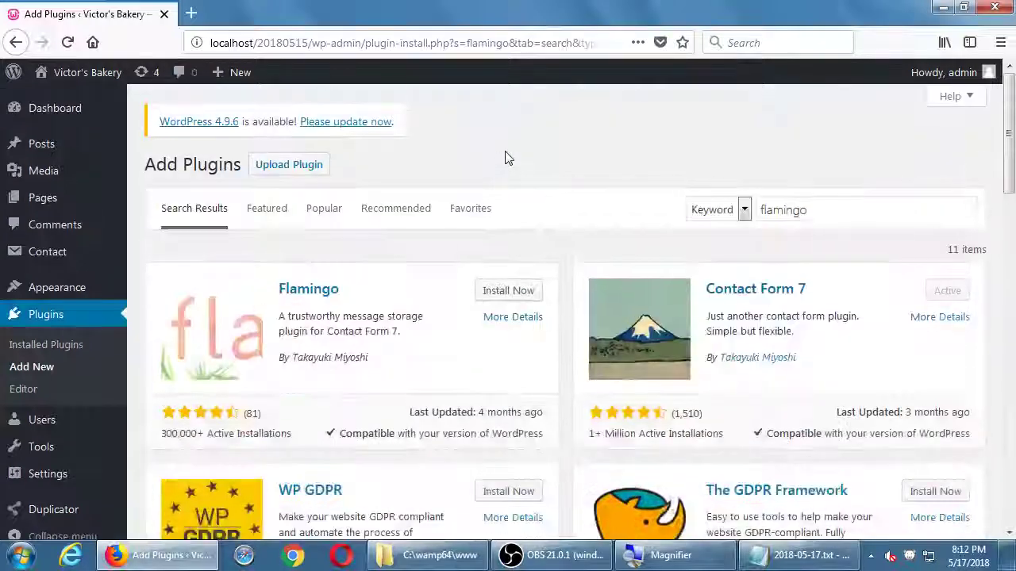